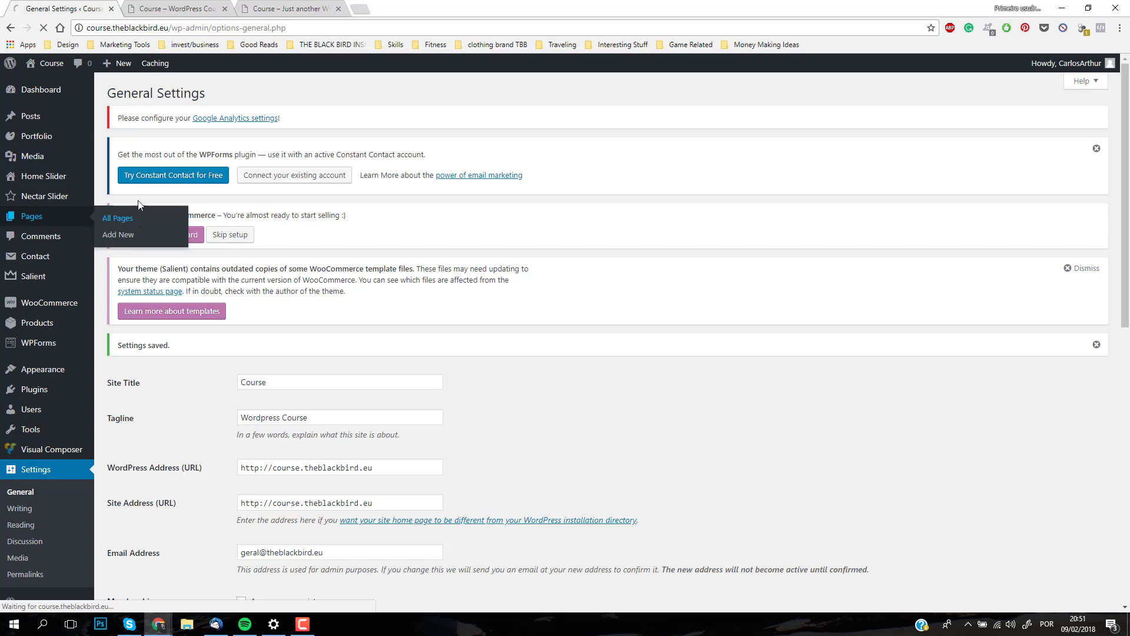
Step: Open the Home – Landing Page, set as the front page, for editing from the pages overview
scroll(394, 355, down, 9)
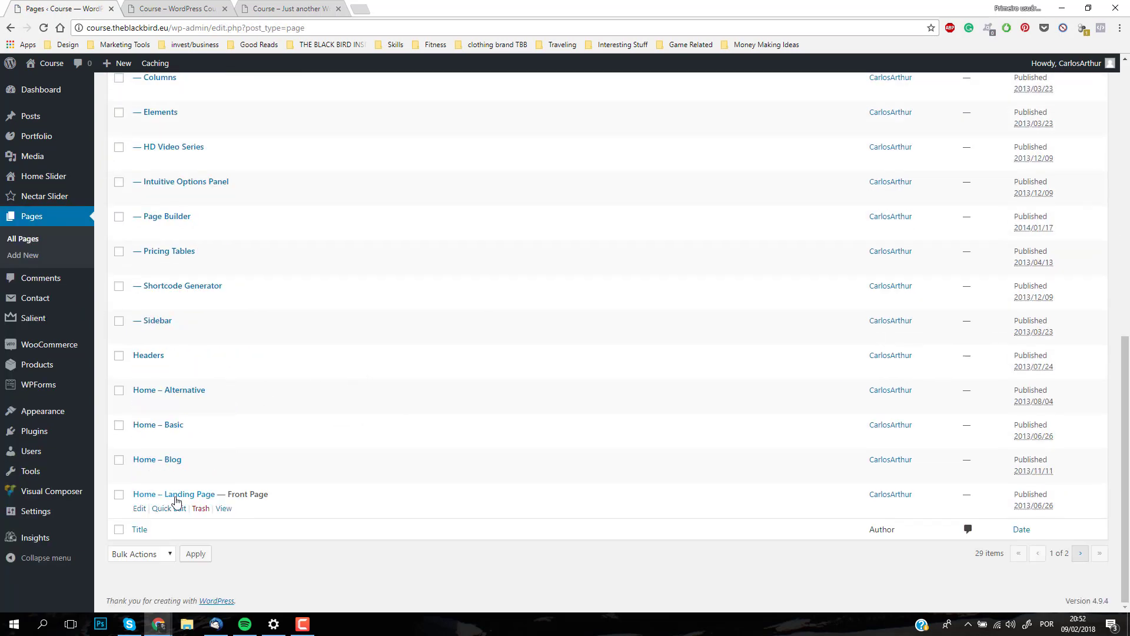
drag(230, 495, 281, 500)
click(140, 509)
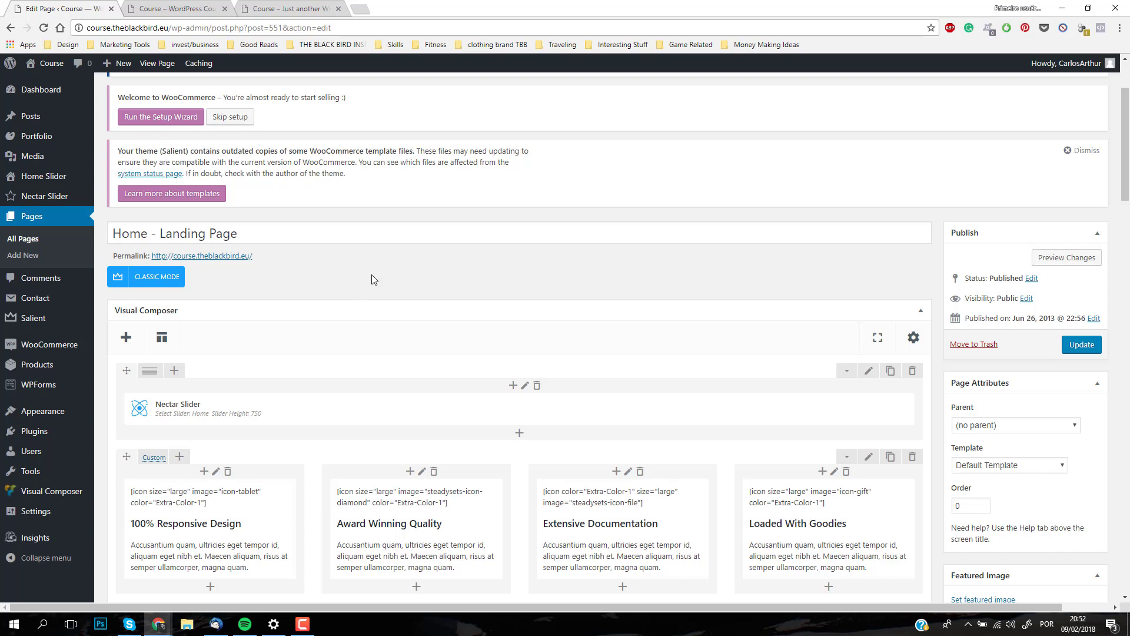
Step: Compare the landing page's builder rows and four feature columns with the live site's front page
scroll(472, 284, down, 2)
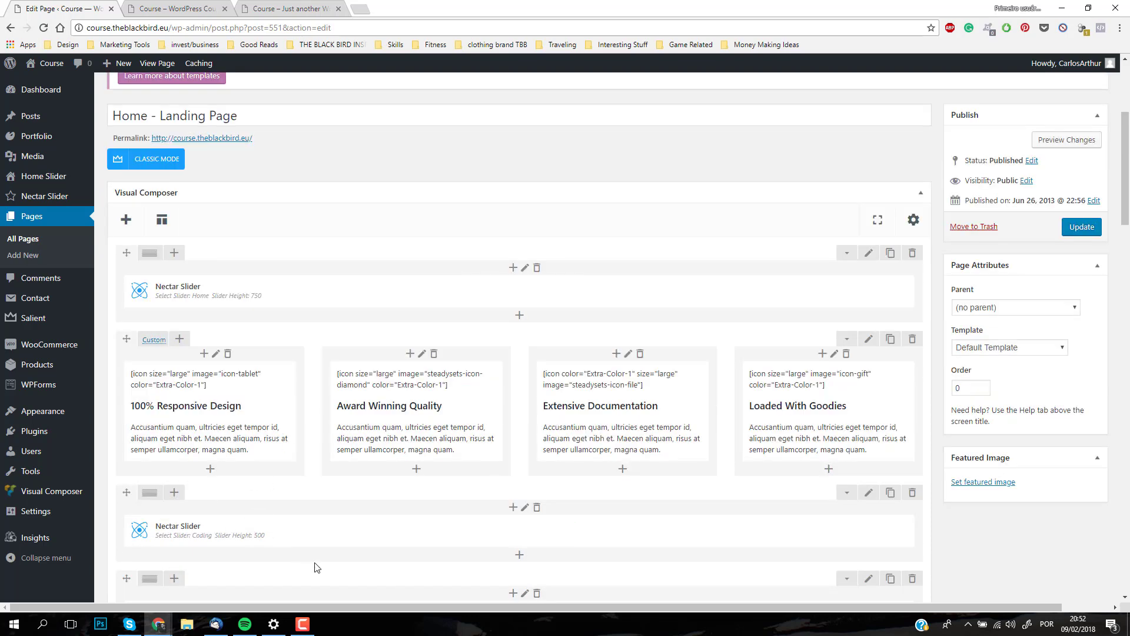
click(200, 7)
scroll(298, 290, down, 5)
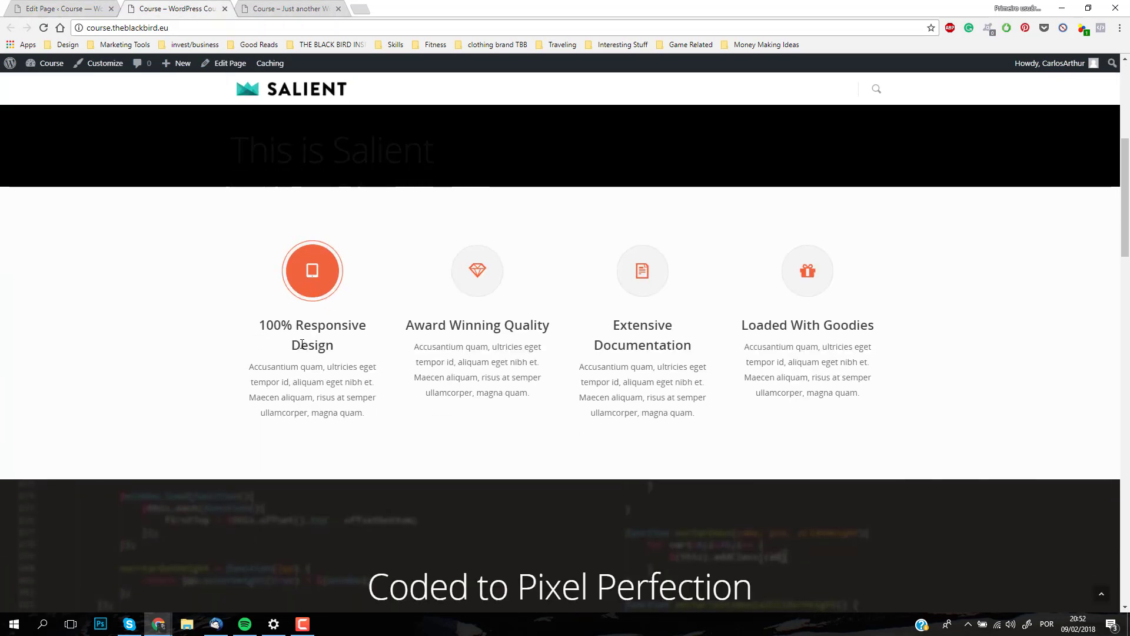
click(66, 8)
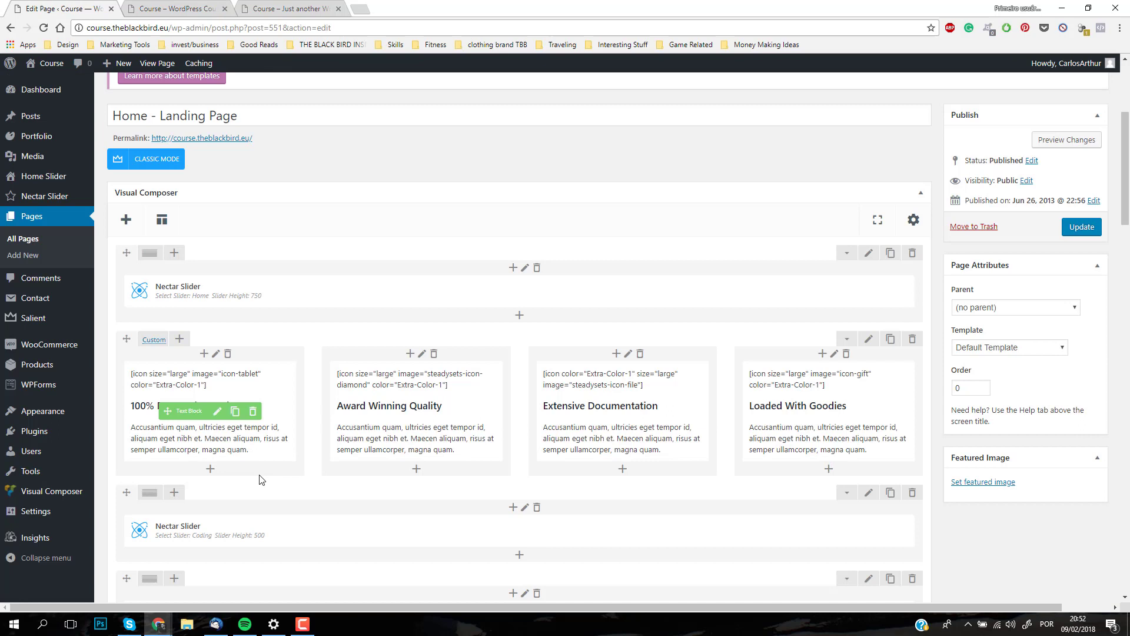
Step: Replace the heading "100% Responsive Design" in the first text block with "This is a Teste", save the block and update the page
click(218, 413)
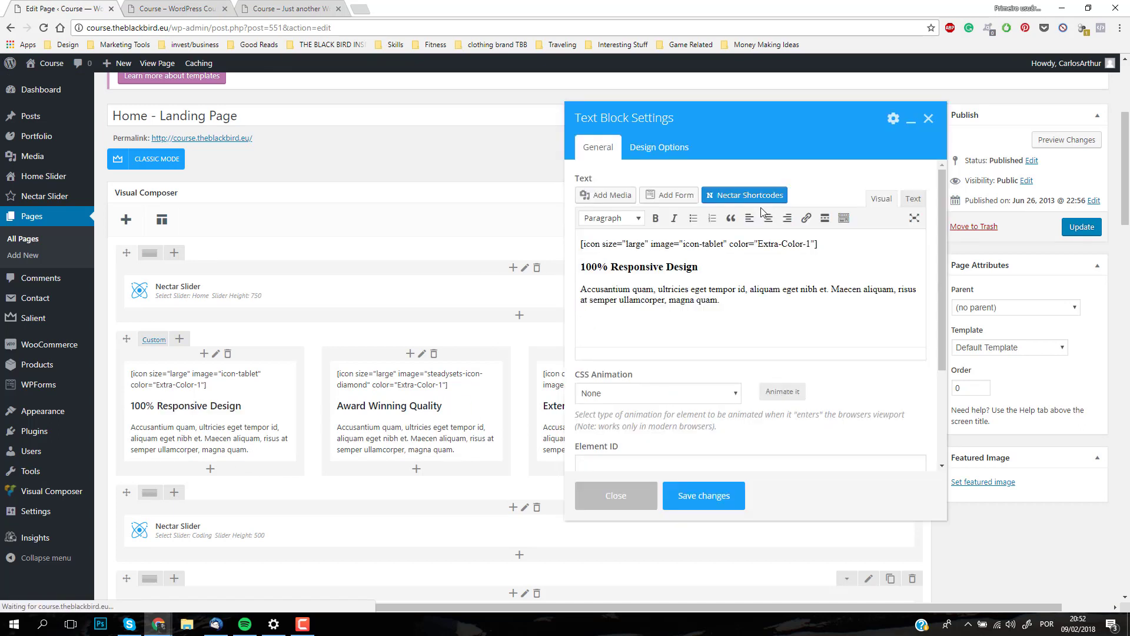
drag(721, 272, 577, 269)
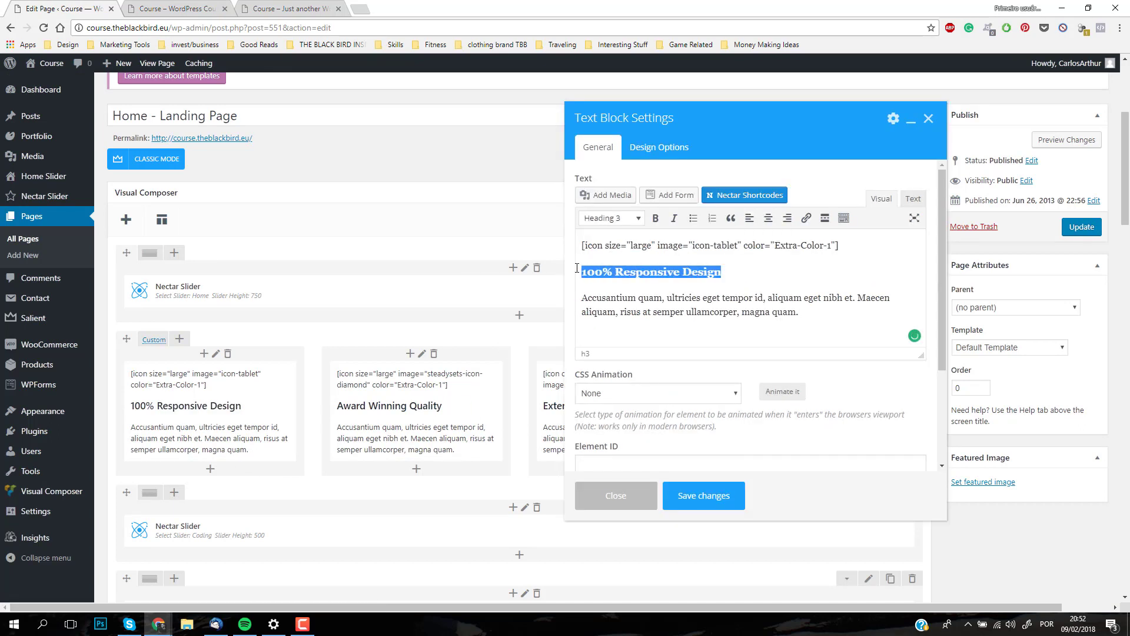
text(This is a)
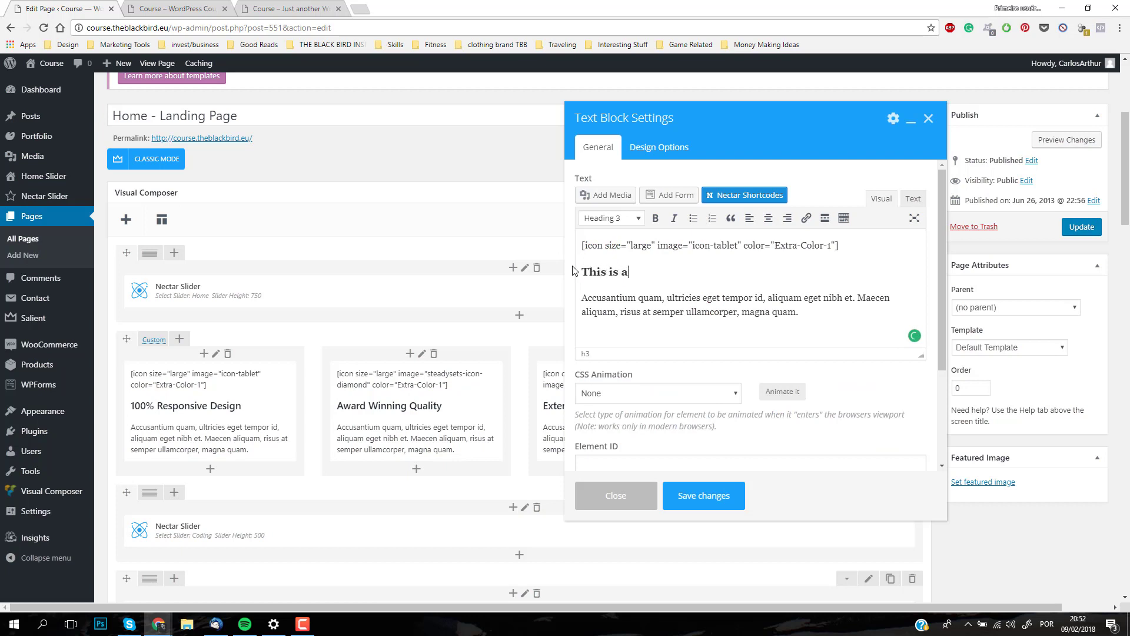
text( TE)
click(703, 496)
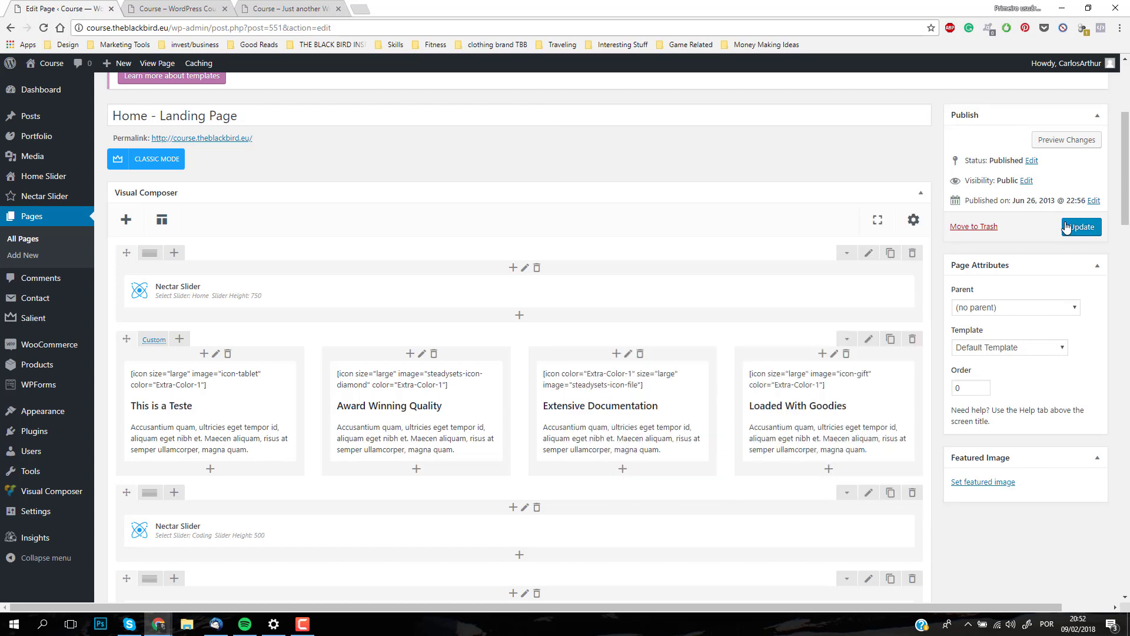
click(1067, 226)
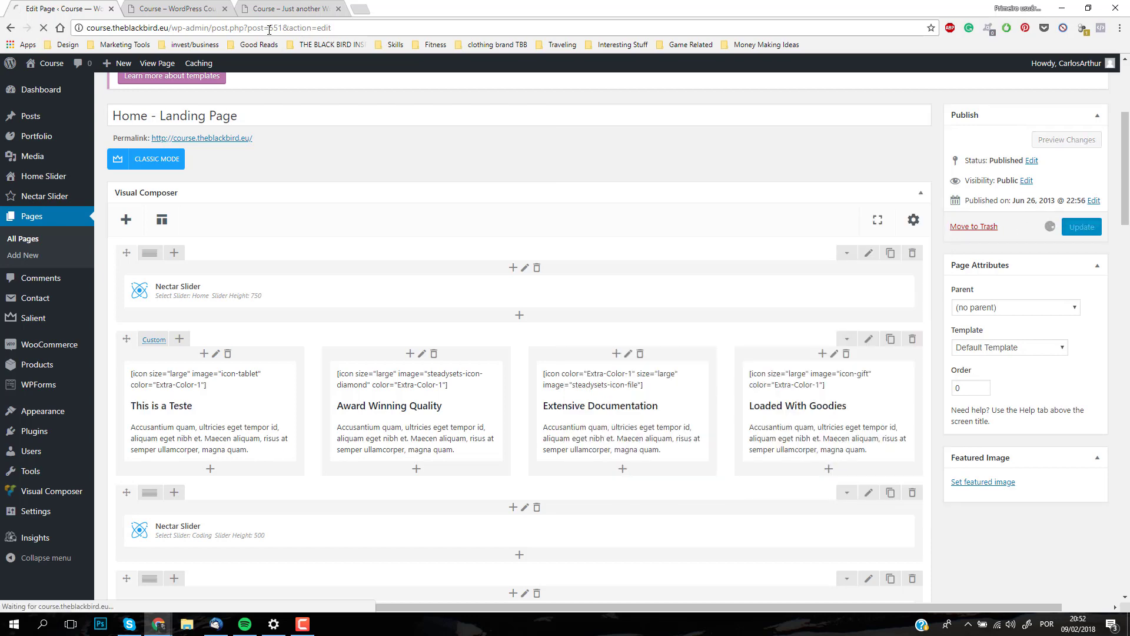
Step: Reload the live front page and check the heading of the first feature column
click(171, 9)
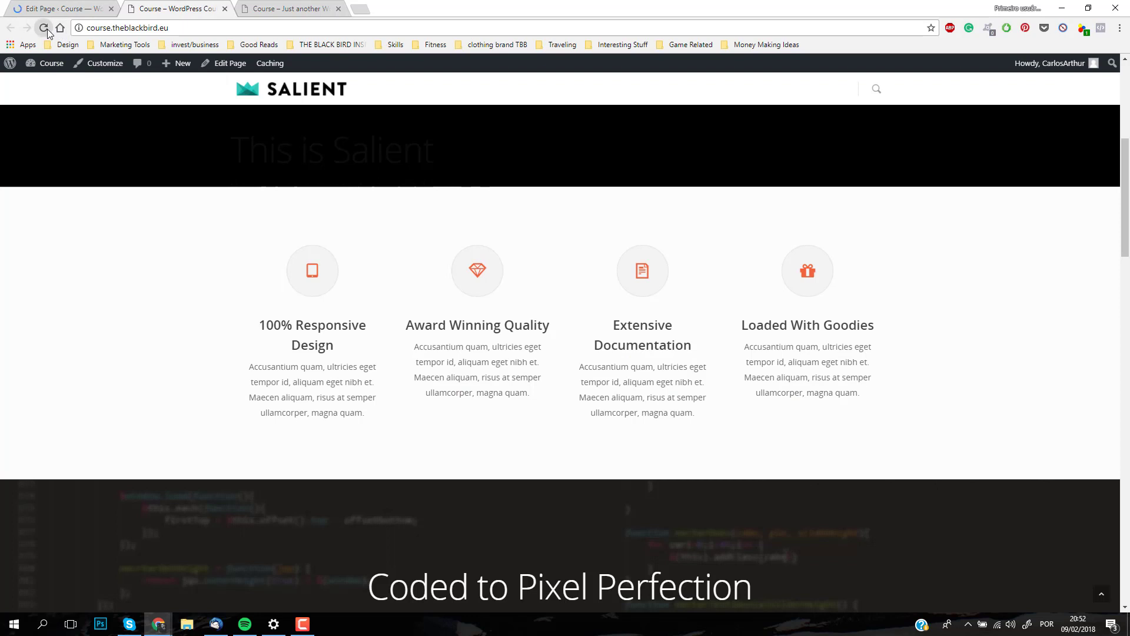
click(45, 28)
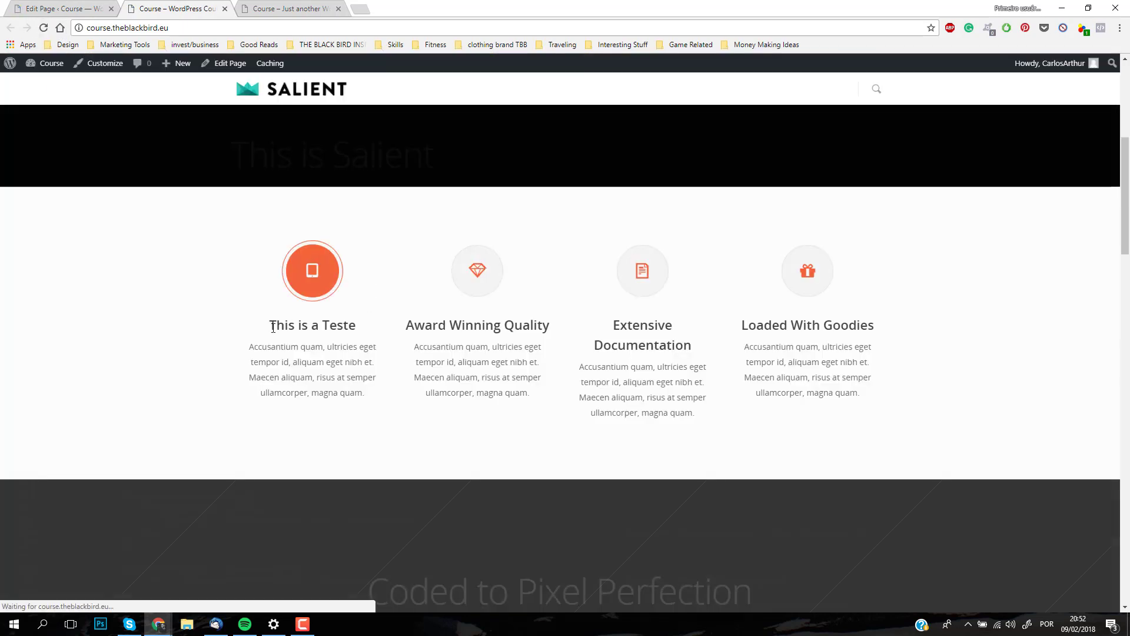
drag(270, 325, 390, 325)
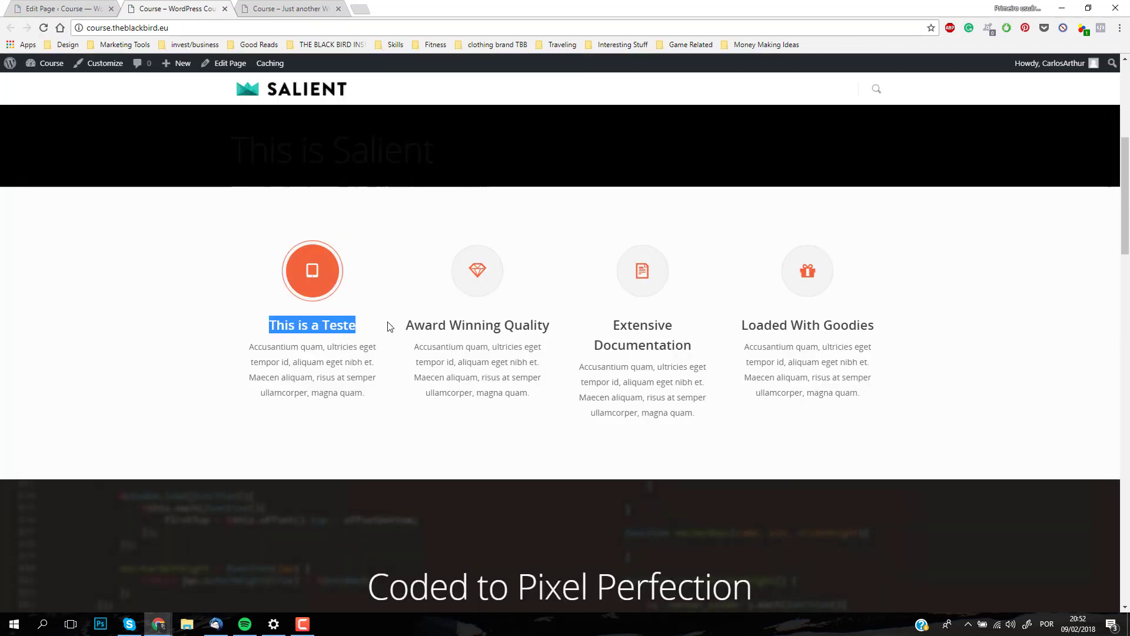
click(387, 323)
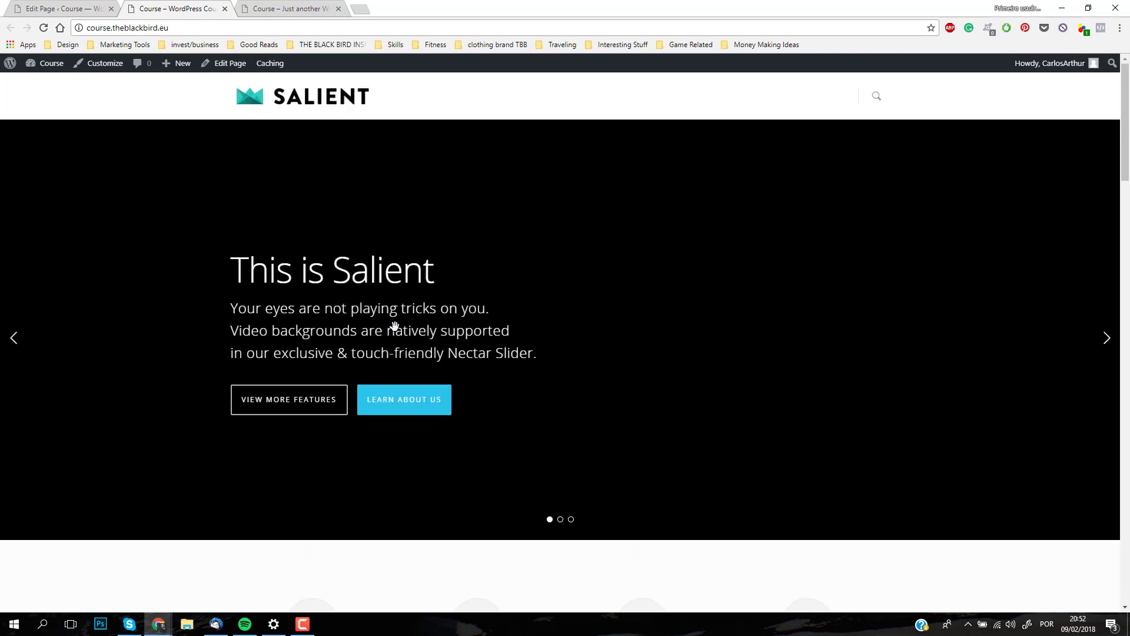
Step: Examine the general and mobile text sizing options of the landing page's top Nectar Slider
click(41, 9)
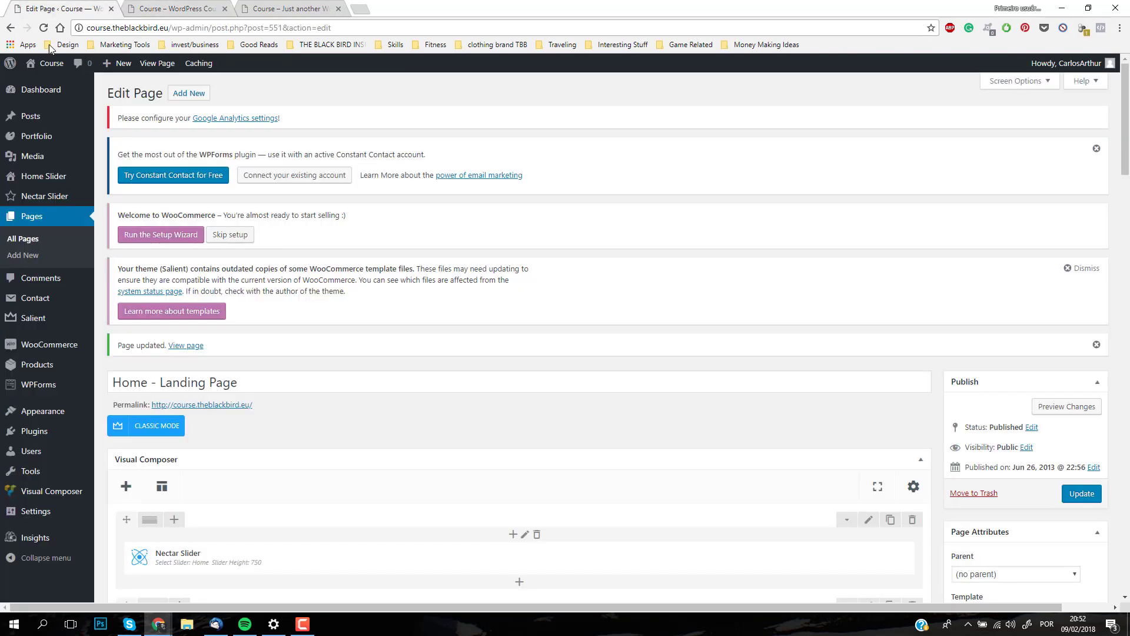
scroll(321, 385, down, 3)
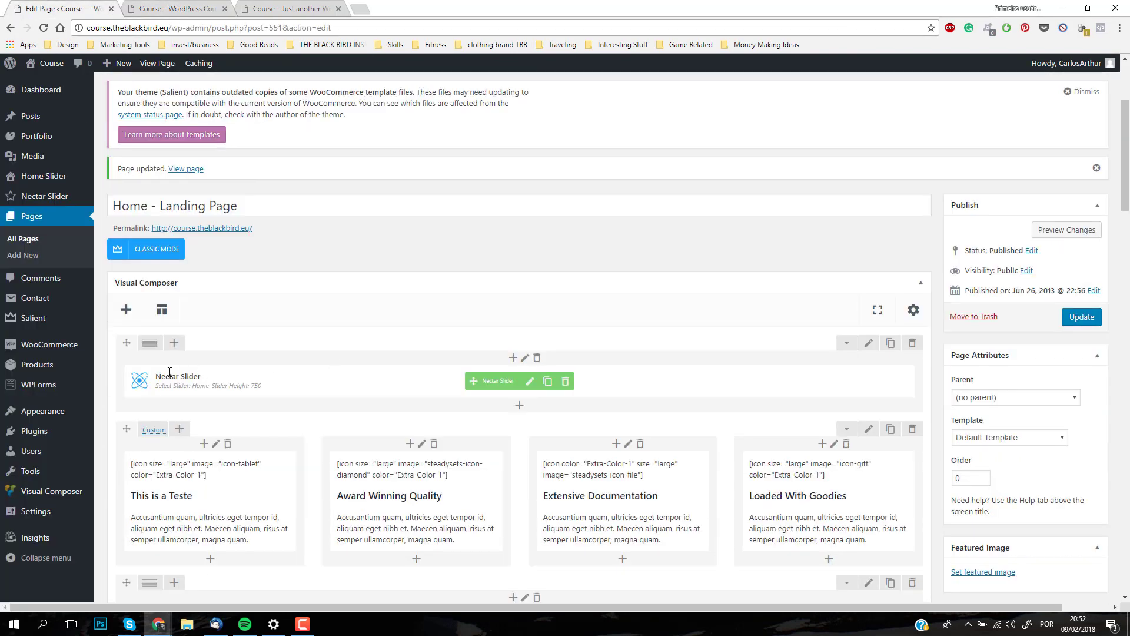
click(529, 382)
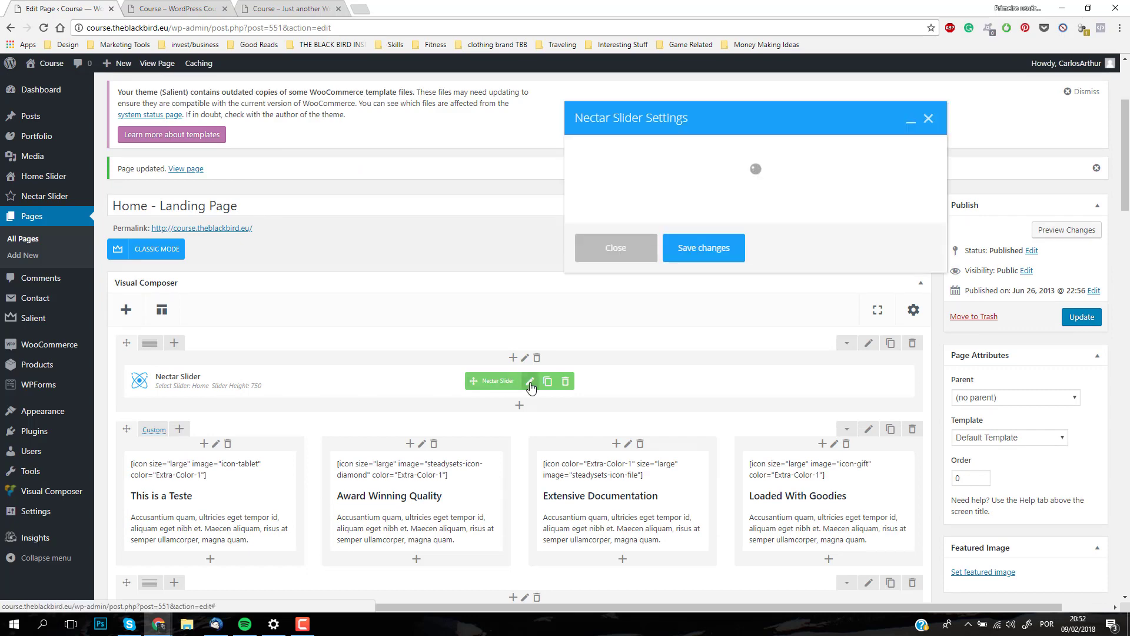
scroll(653, 253, down, 5)
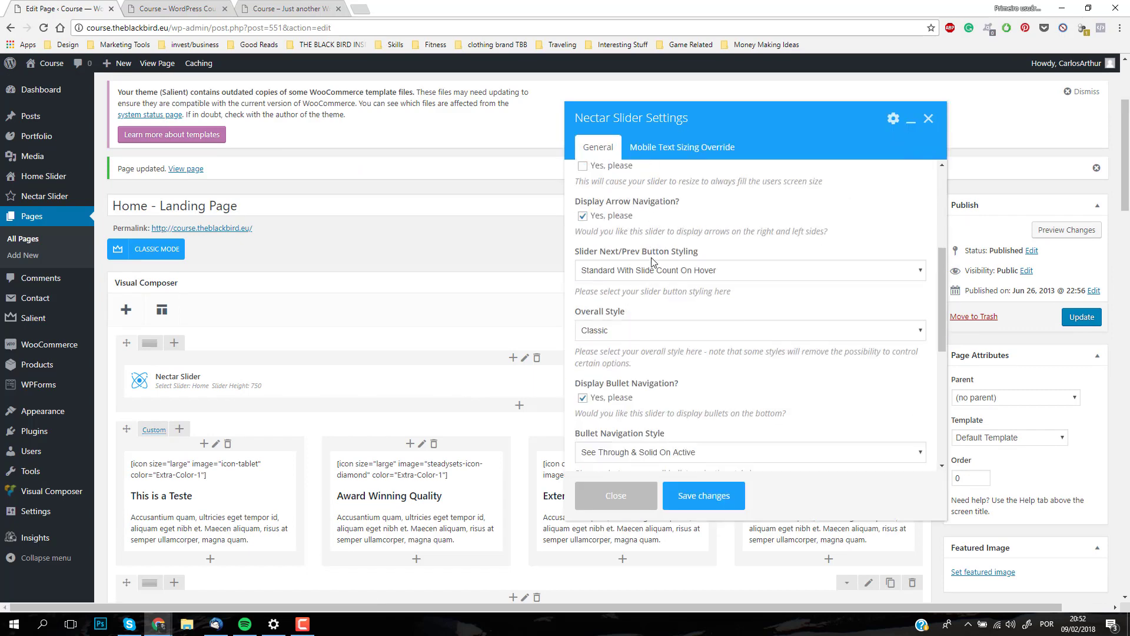
scroll(650, 271, down, 10)
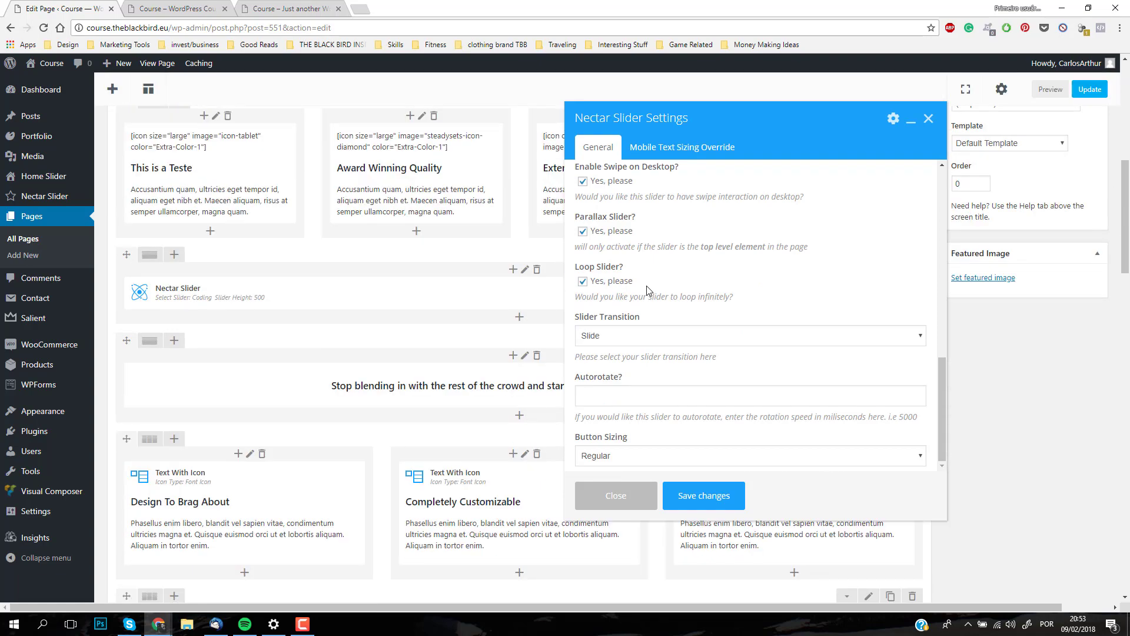
scroll(647, 290, up, 3)
scroll(424, 324, up, 8)
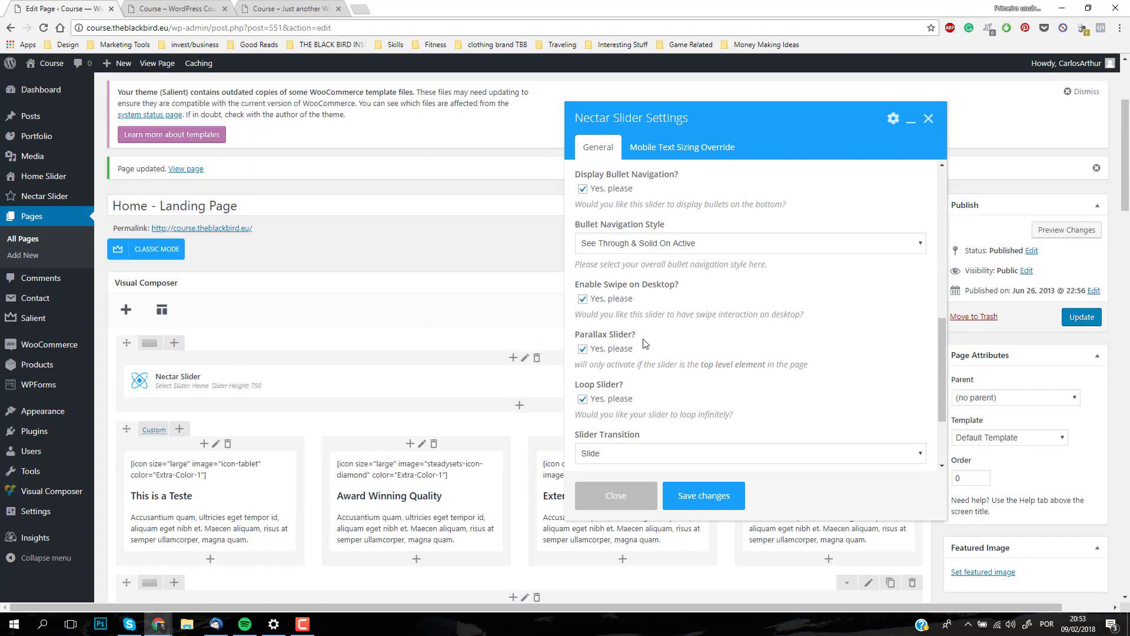
scroll(650, 312, up, 10)
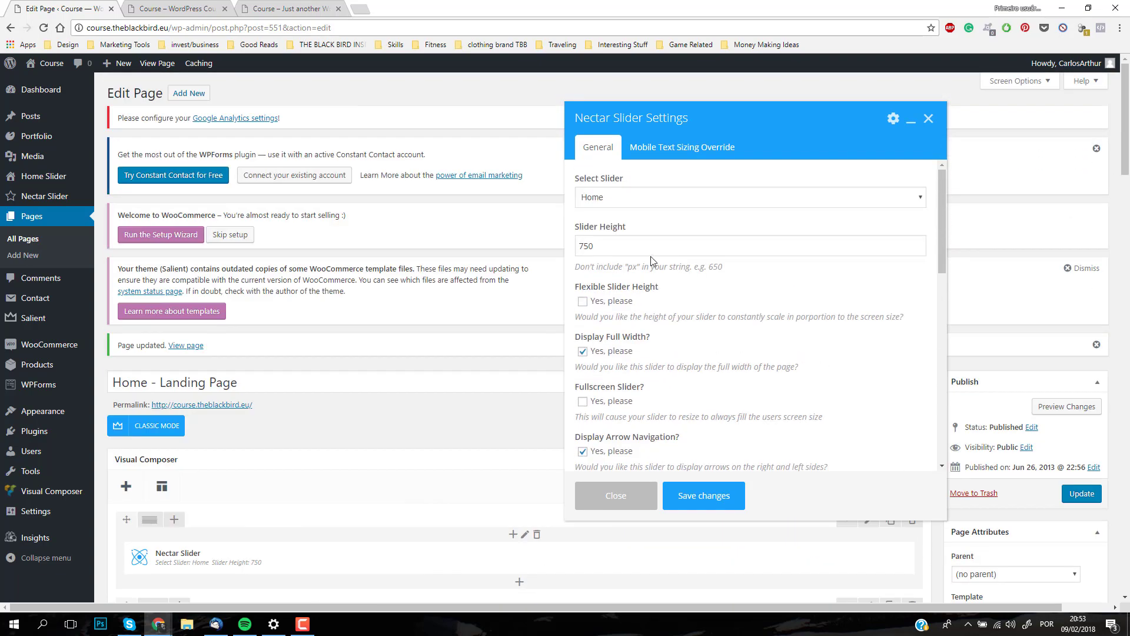
click(650, 153)
click(608, 154)
Step: Select Home as the slider shown by the top Nectar Slider, save its settings and update the page
click(790, 201)
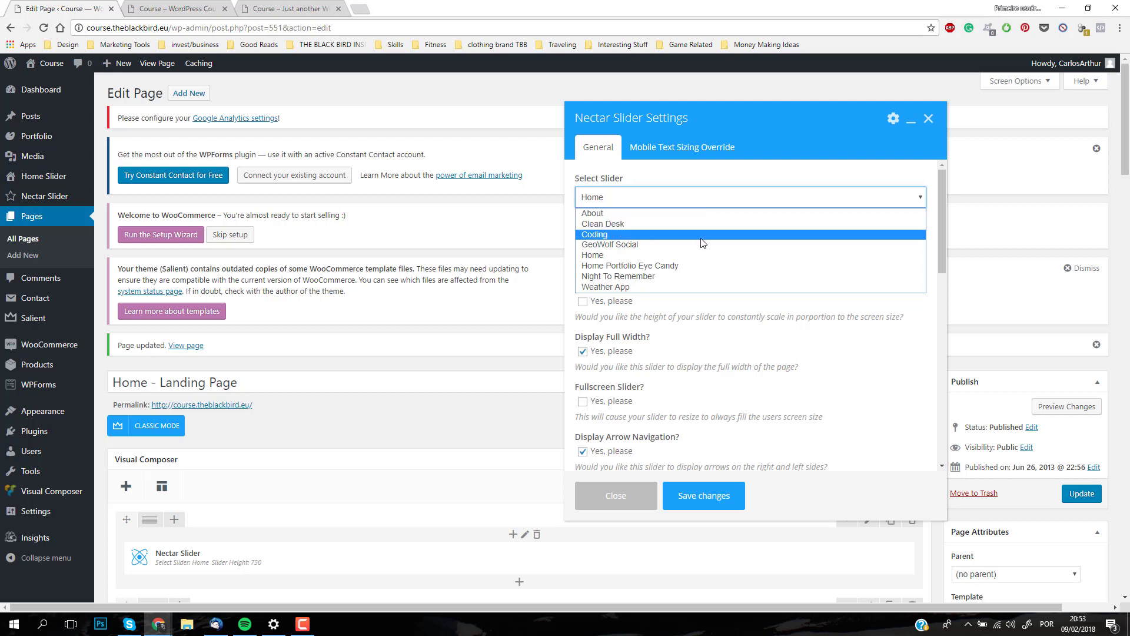
click(619, 257)
click(701, 499)
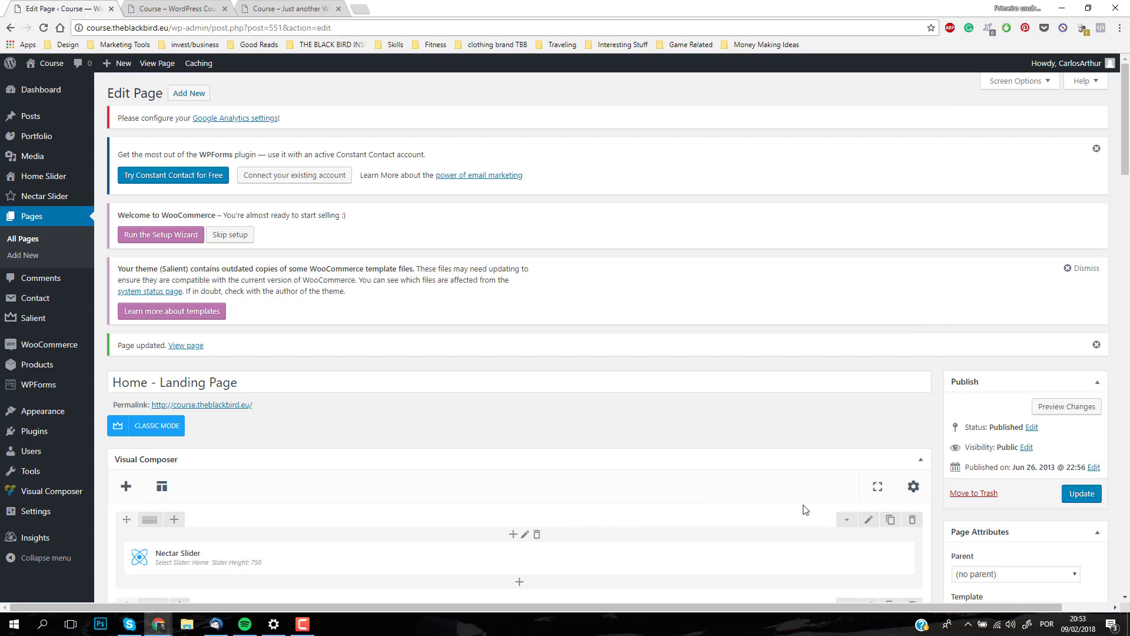
click(1081, 493)
Step: Reload the live front page and browse forward and back through the top slider's slides
click(165, 17)
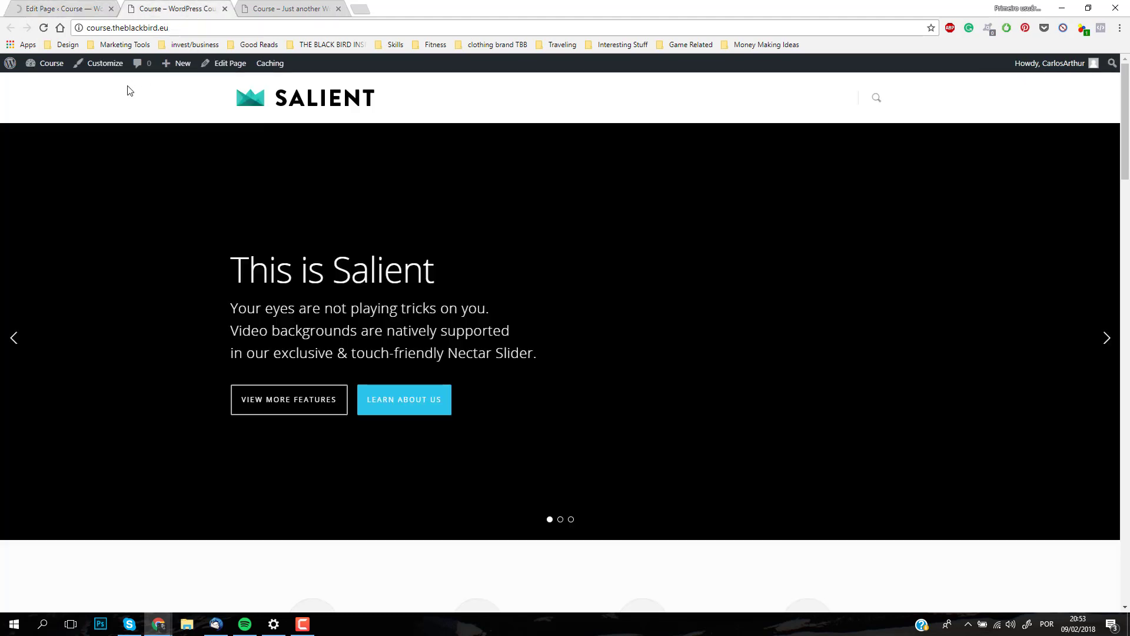
click(43, 27)
click(44, 29)
click(1105, 340)
click(1105, 340)
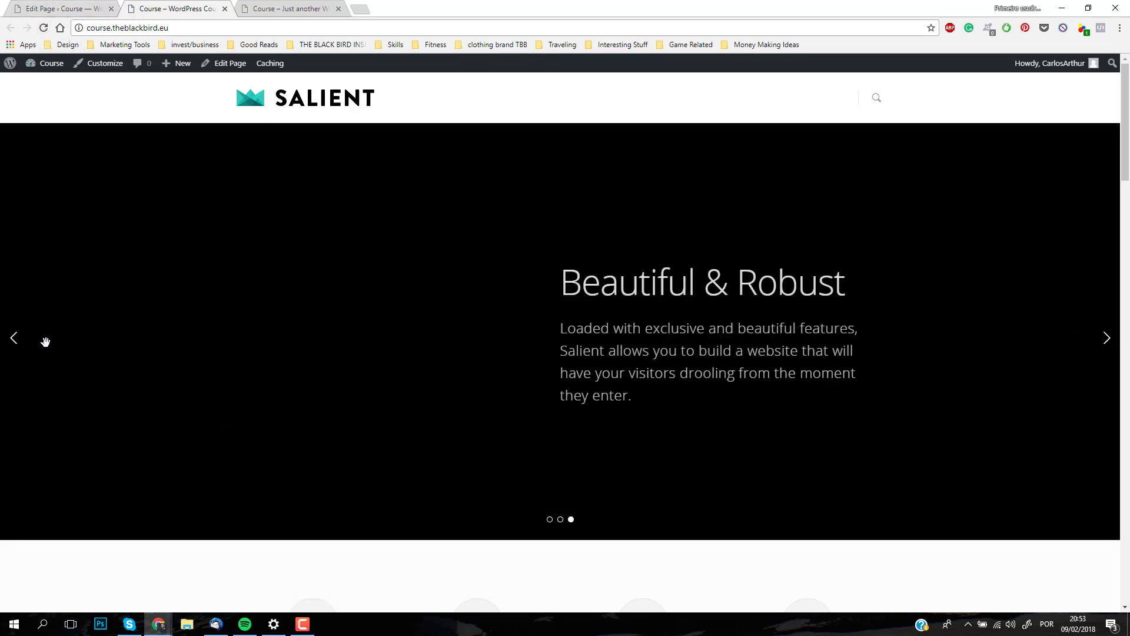
click(28, 348)
click(27, 349)
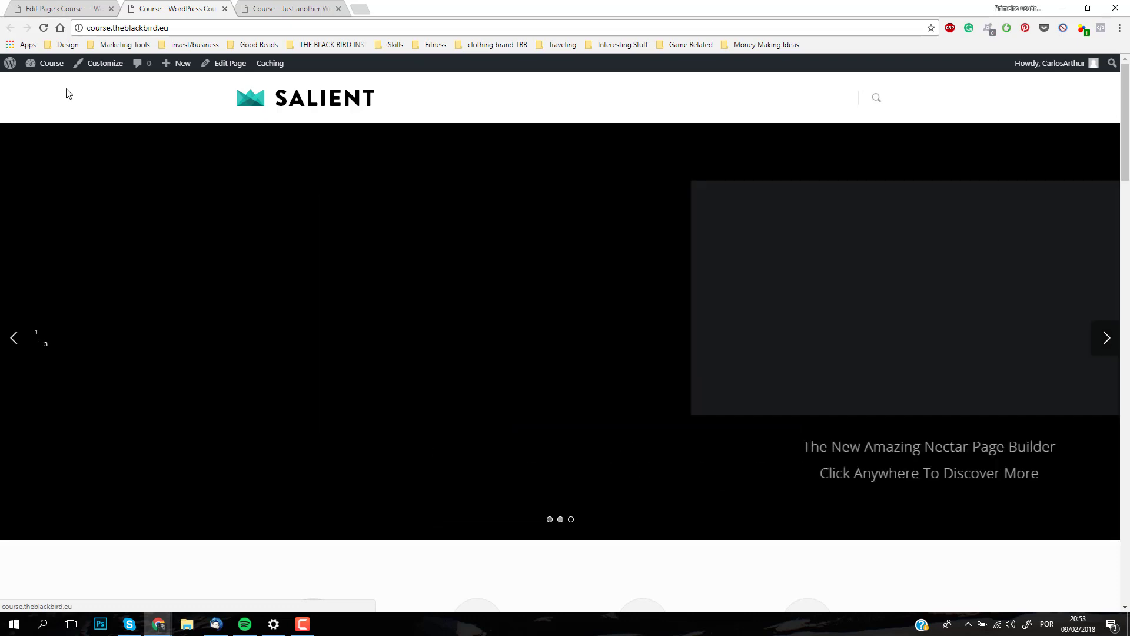
Step: Set the landing page's top Nectar Slider to show the Coding slider, save its settings and update the page
click(63, 8)
scroll(542, 502, down, 2)
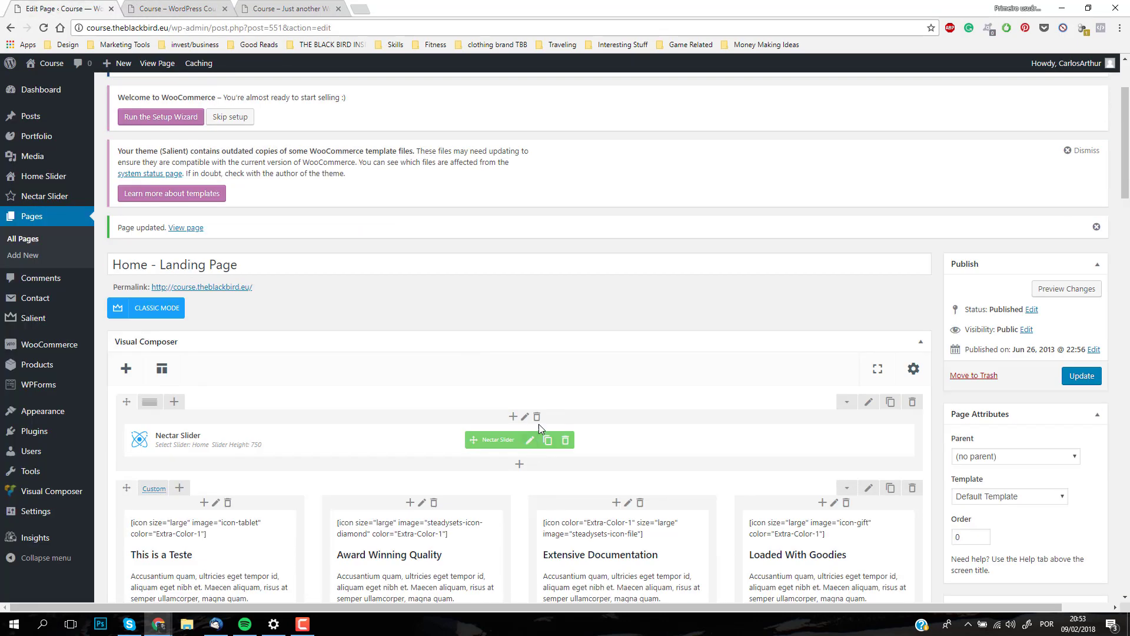
click(536, 441)
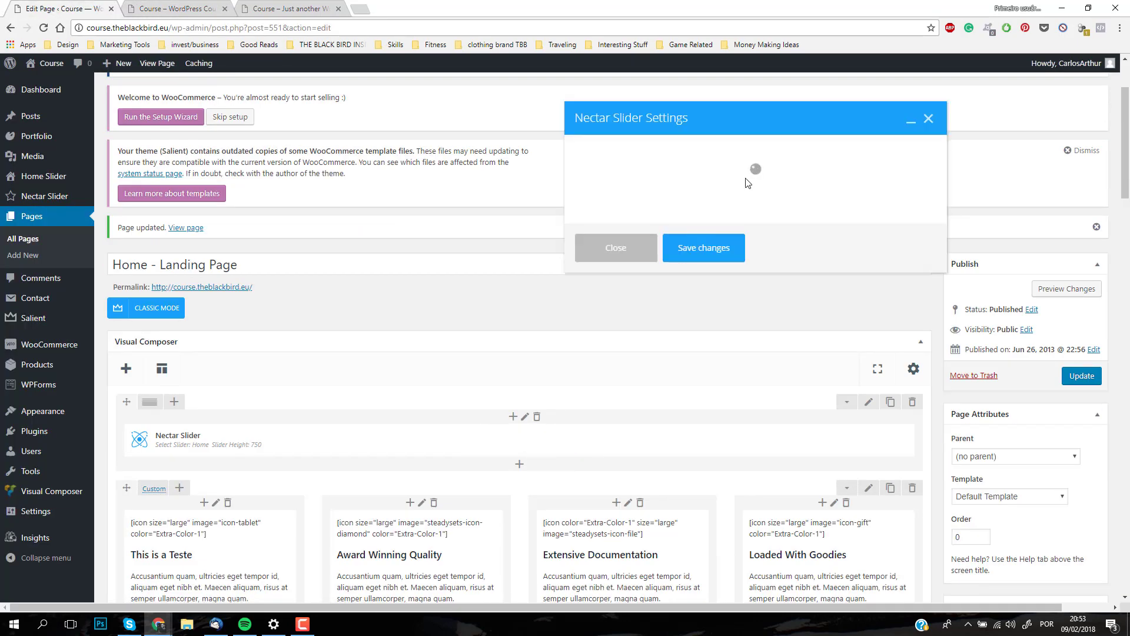
click(663, 199)
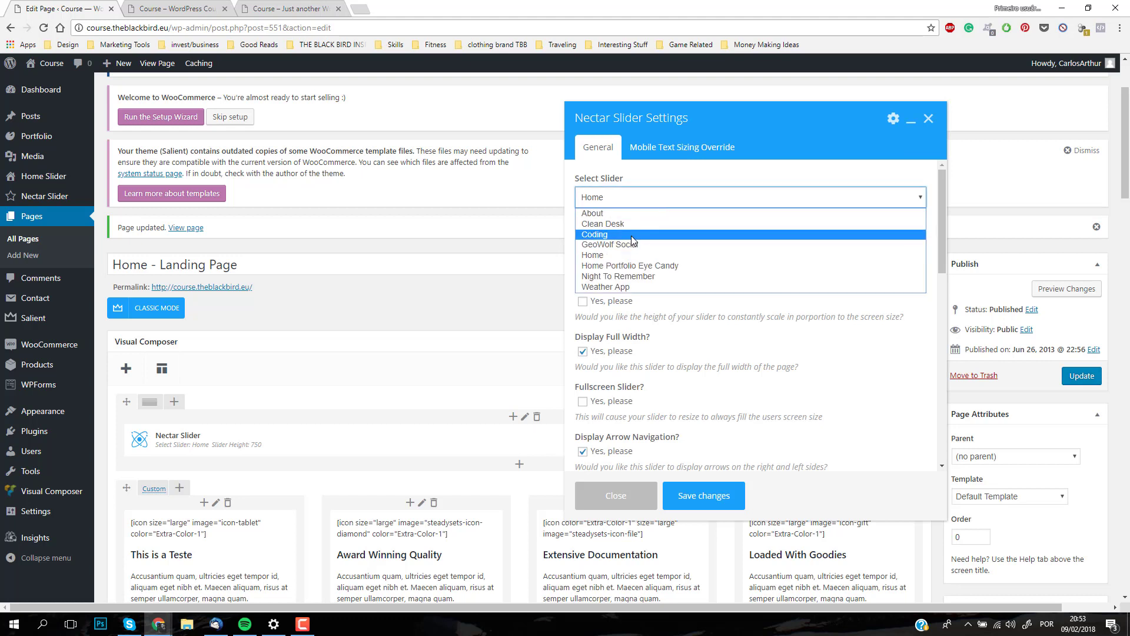
click(632, 235)
click(706, 495)
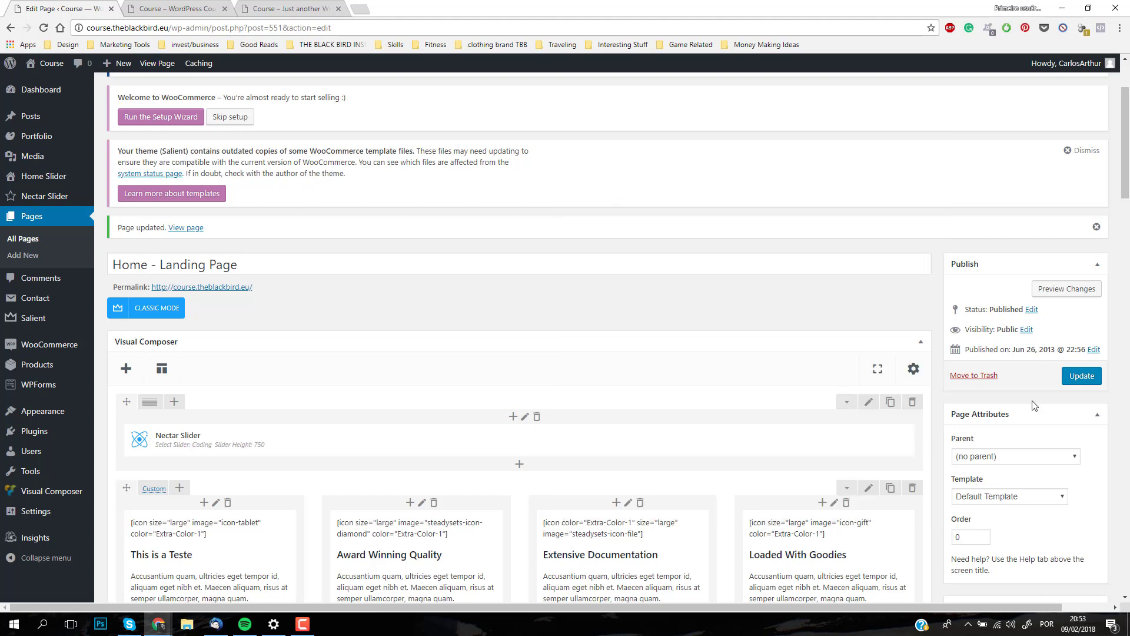
click(1081, 377)
Step: Reload the live front page and check the slider at its top
click(176, 8)
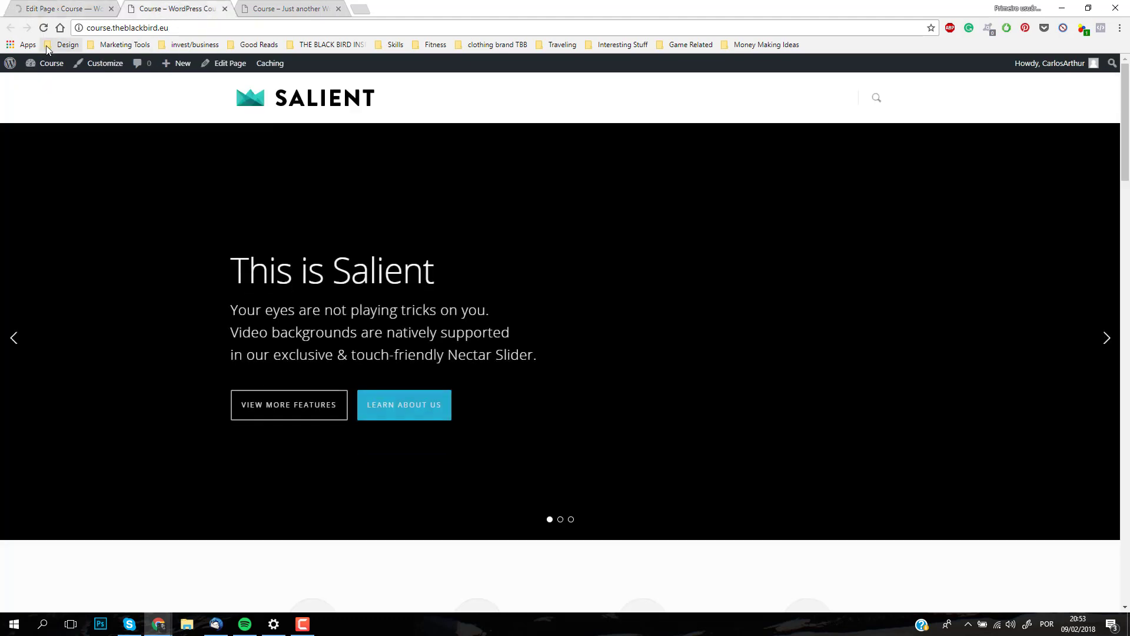
click(44, 28)
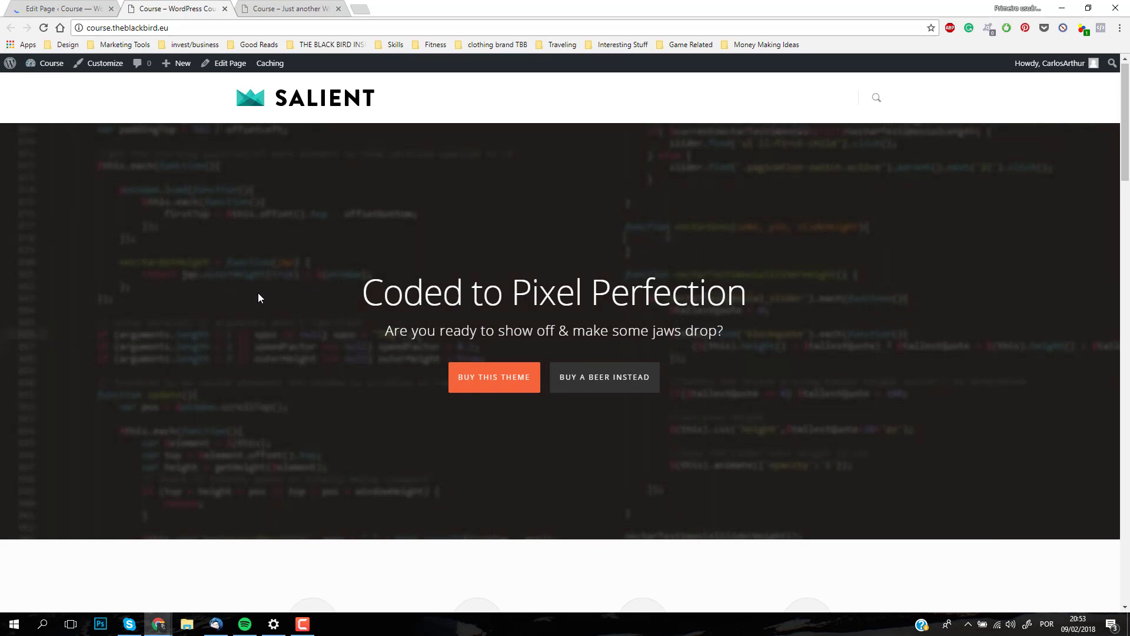
scroll(255, 295, down, 5)
scroll(239, 303, up, 5)
Step: Set the landing page's top Nectar Slider to show the Home slider, save its settings and update the page
click(89, 9)
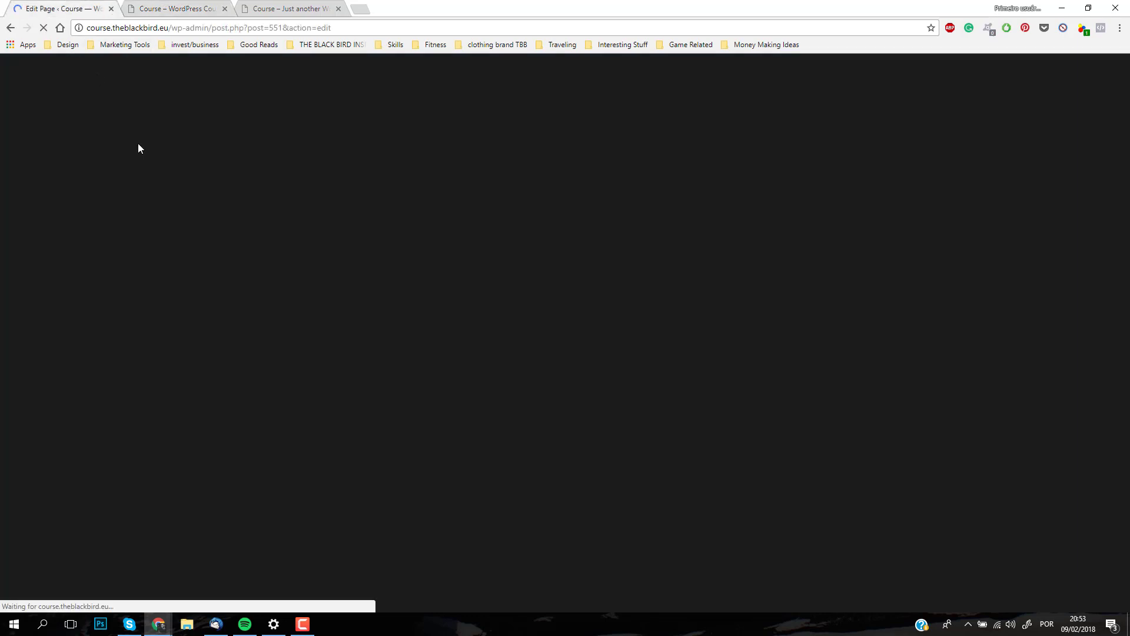
scroll(314, 442, down, 2)
click(529, 442)
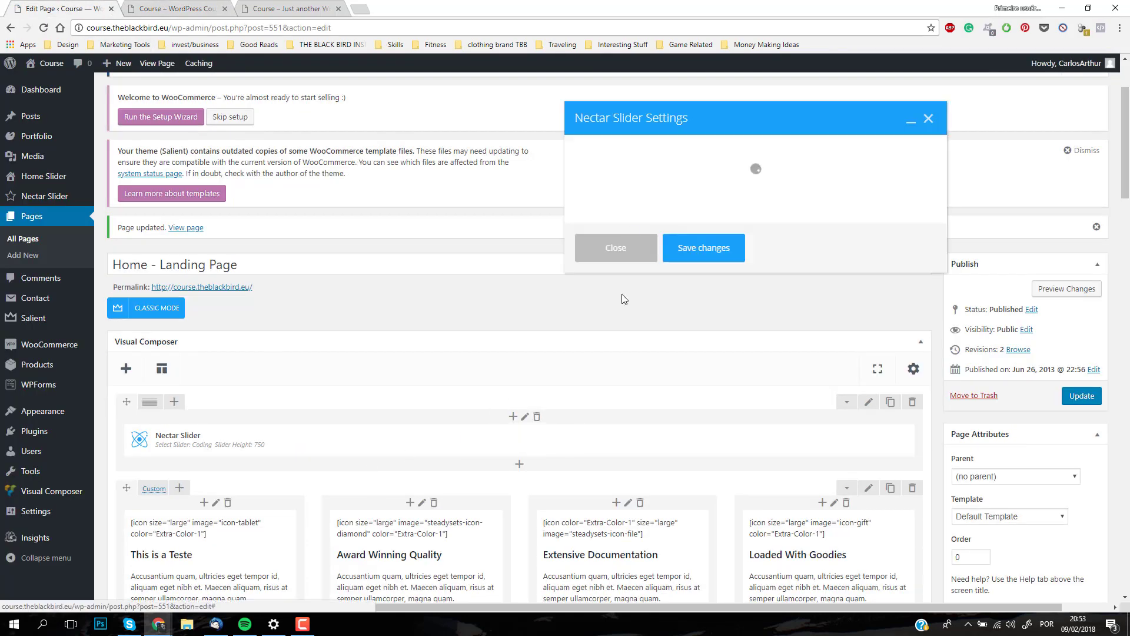
click(628, 197)
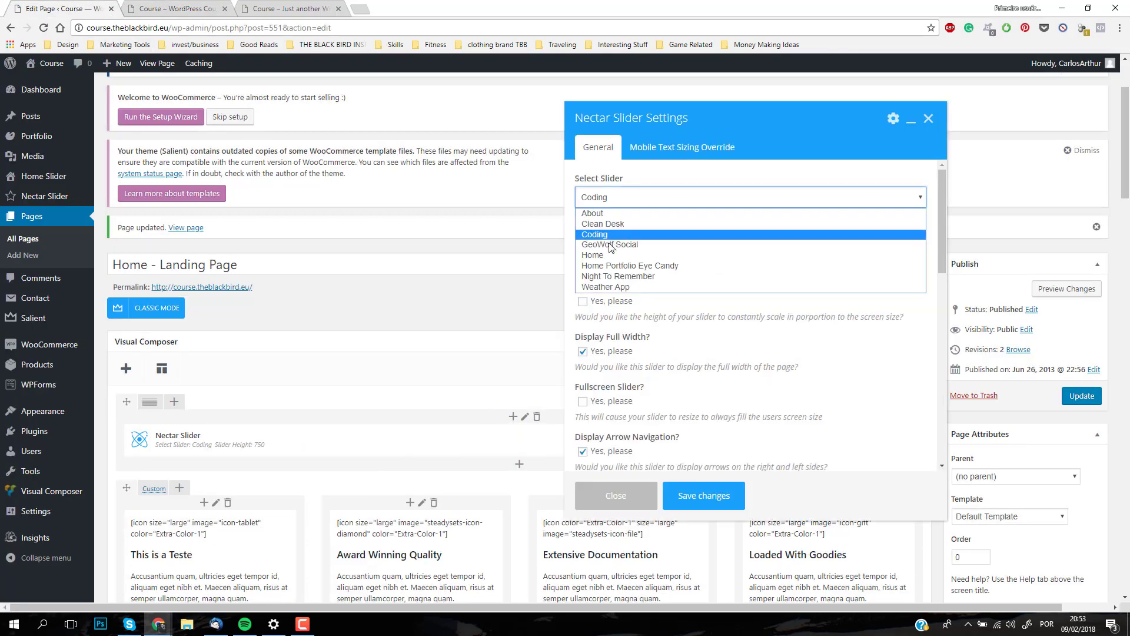
click(630, 251)
click(704, 495)
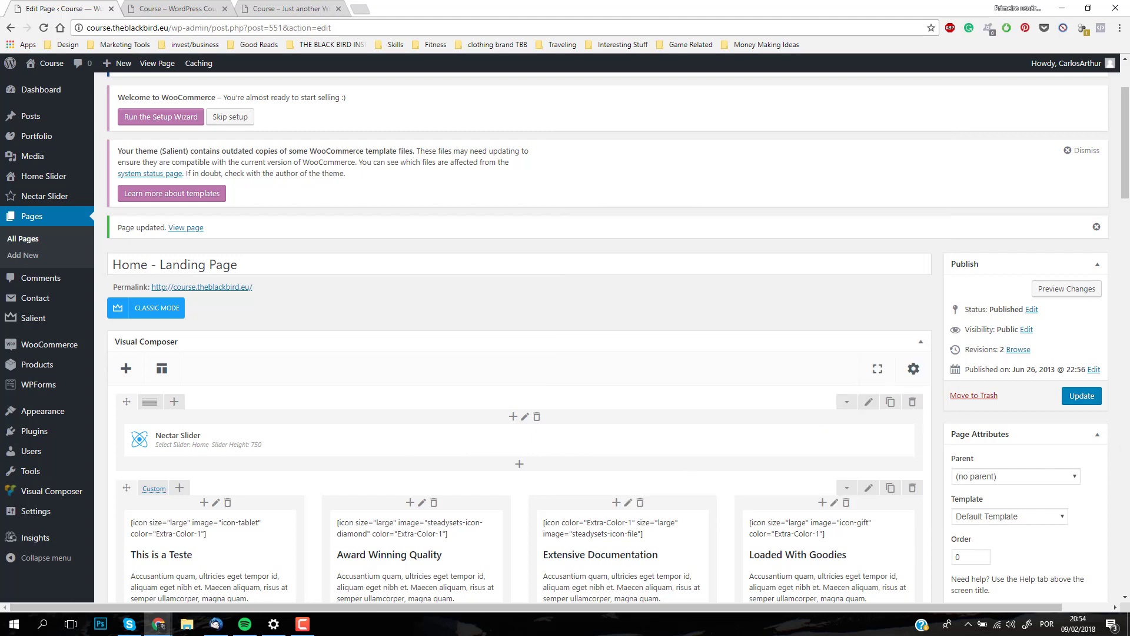
click(1080, 399)
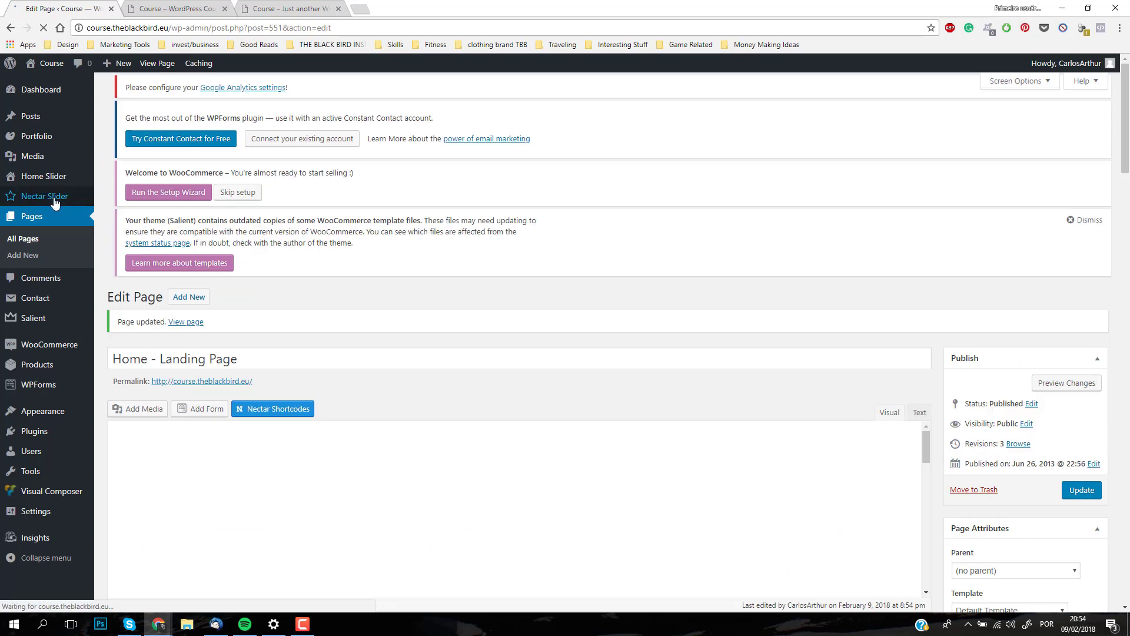
Step: Open the list of all Nectar Slider slides and look through the existing slides
mouse_move(33, 202)
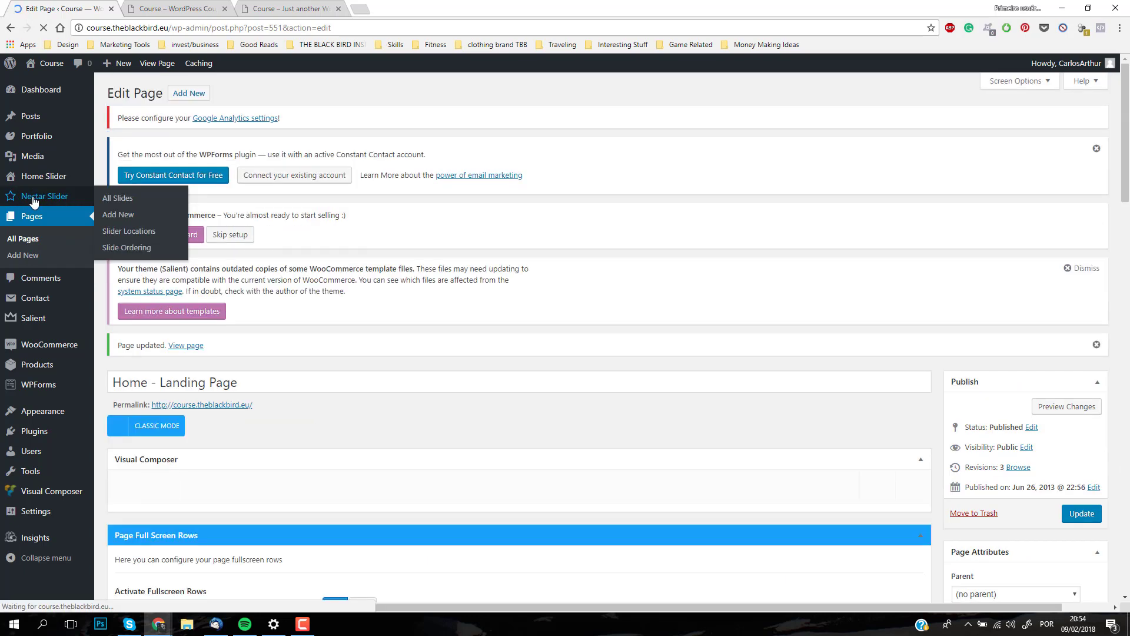
scroll(281, 304, down, 3)
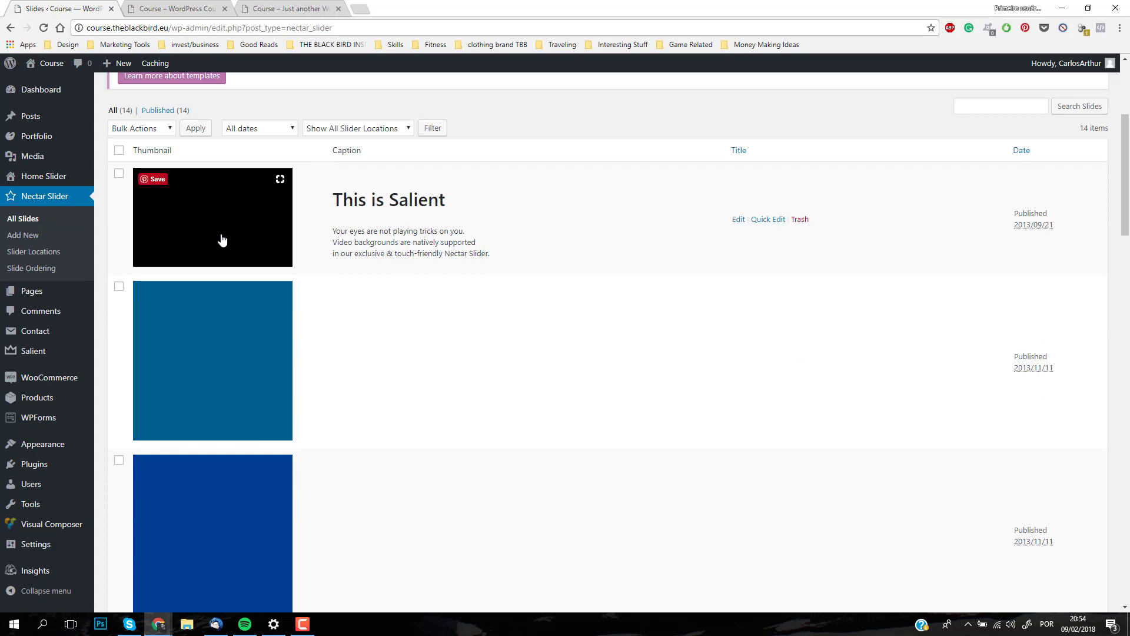
scroll(277, 298, down, 15)
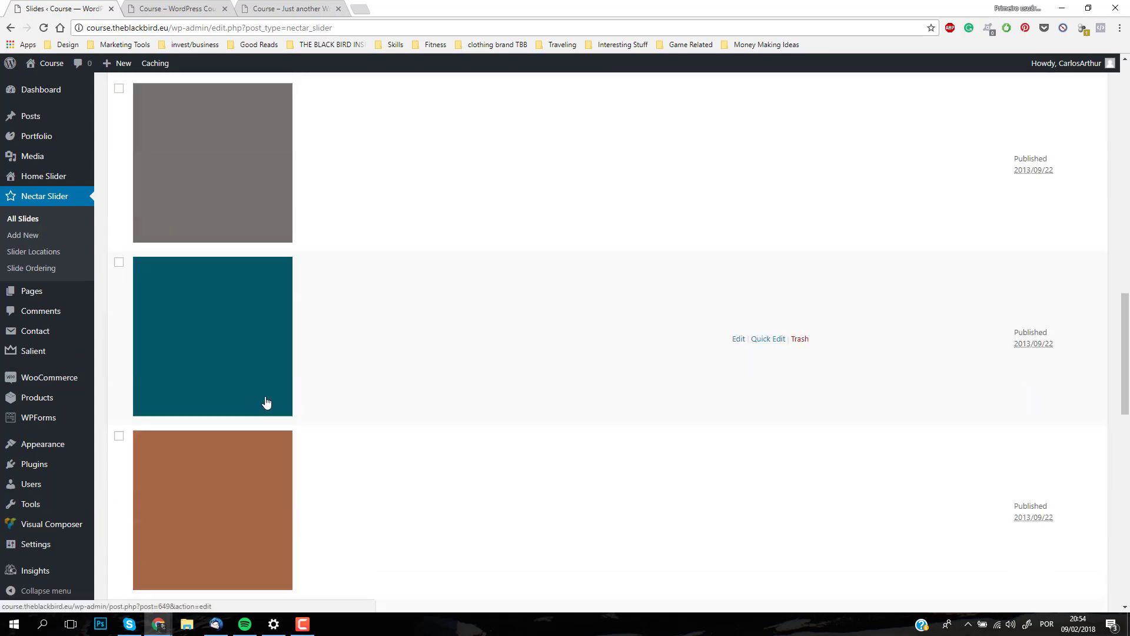
scroll(266, 402, down, 13)
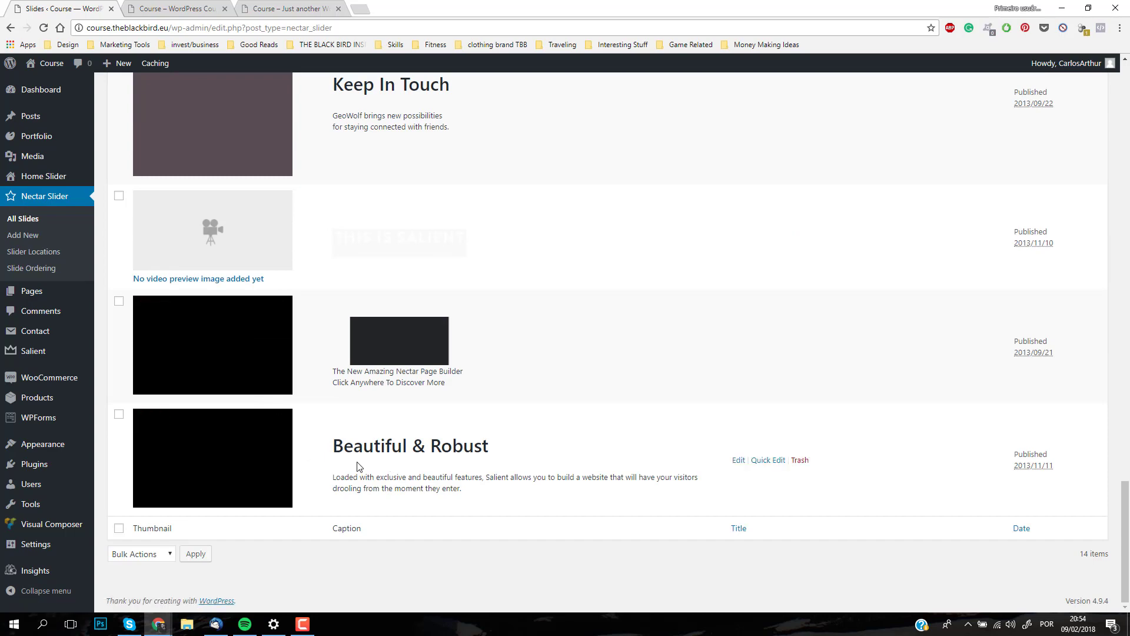
scroll(388, 450, up, 20)
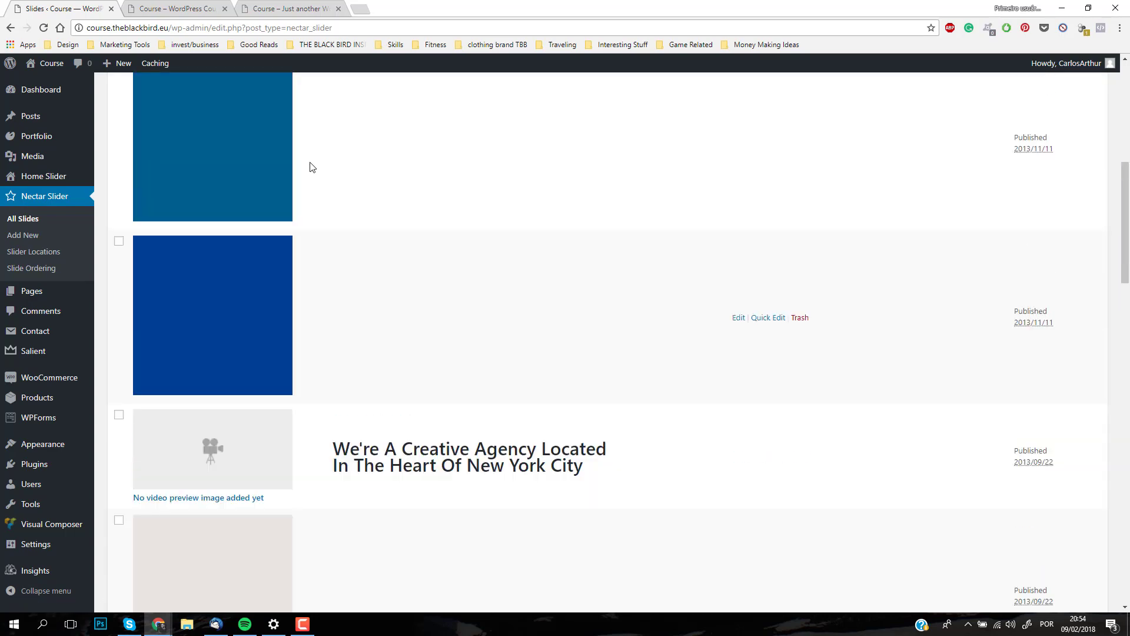
Step: Reload the live front page to check which slider it shows
click(263, 5)
click(158, 8)
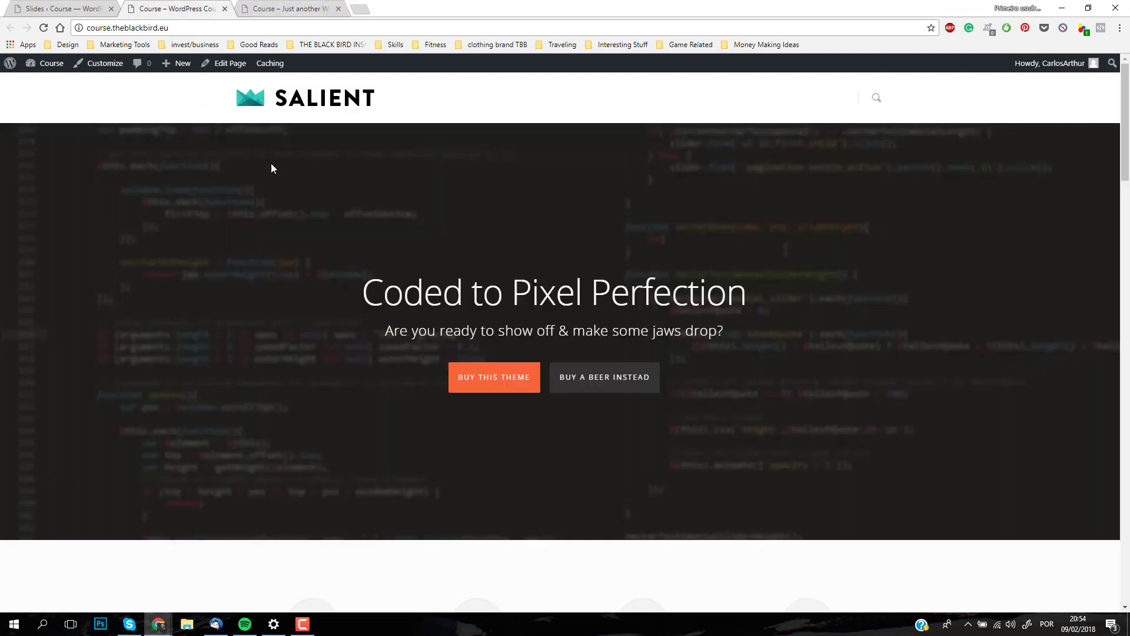
click(47, 26)
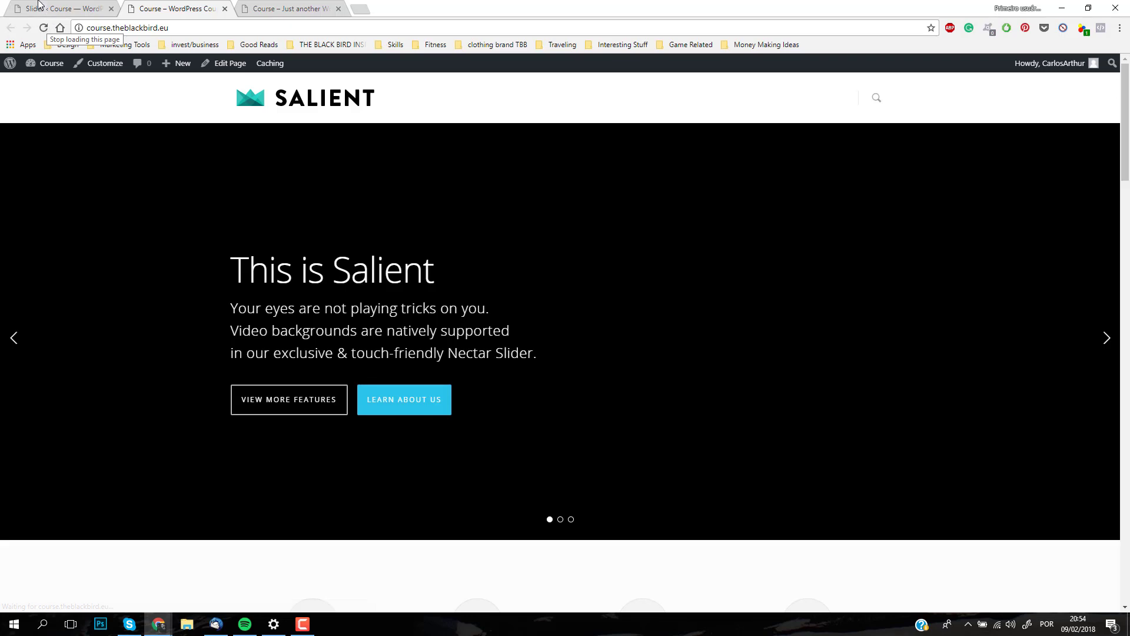
Step: Open the "This is Salient" slide for editing and remove its current slide image
click(38, 6)
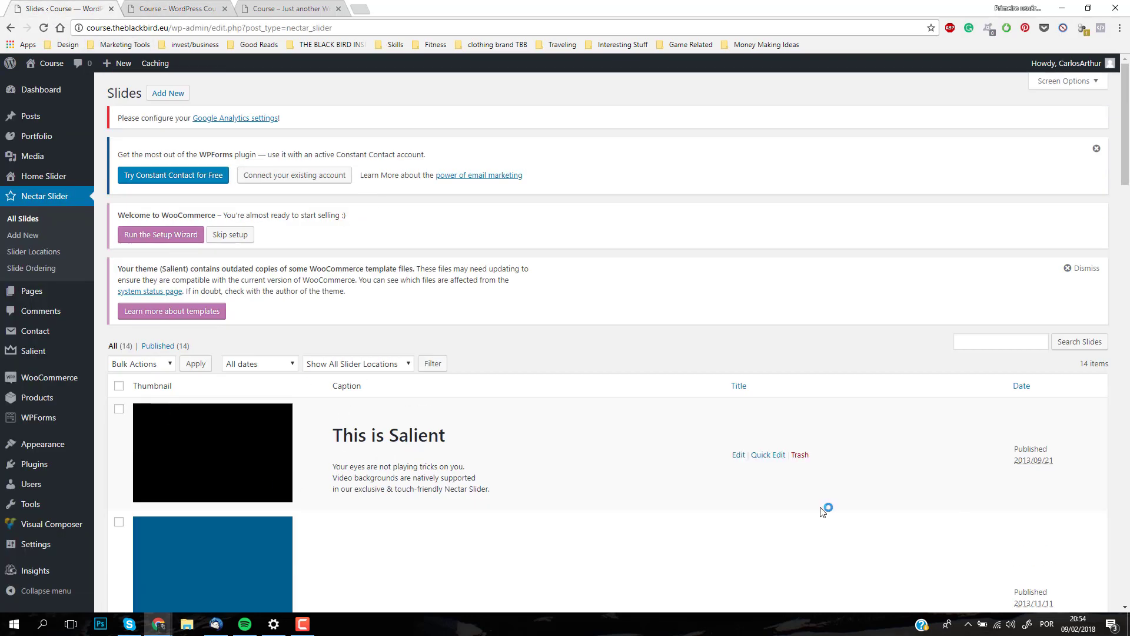
click(738, 456)
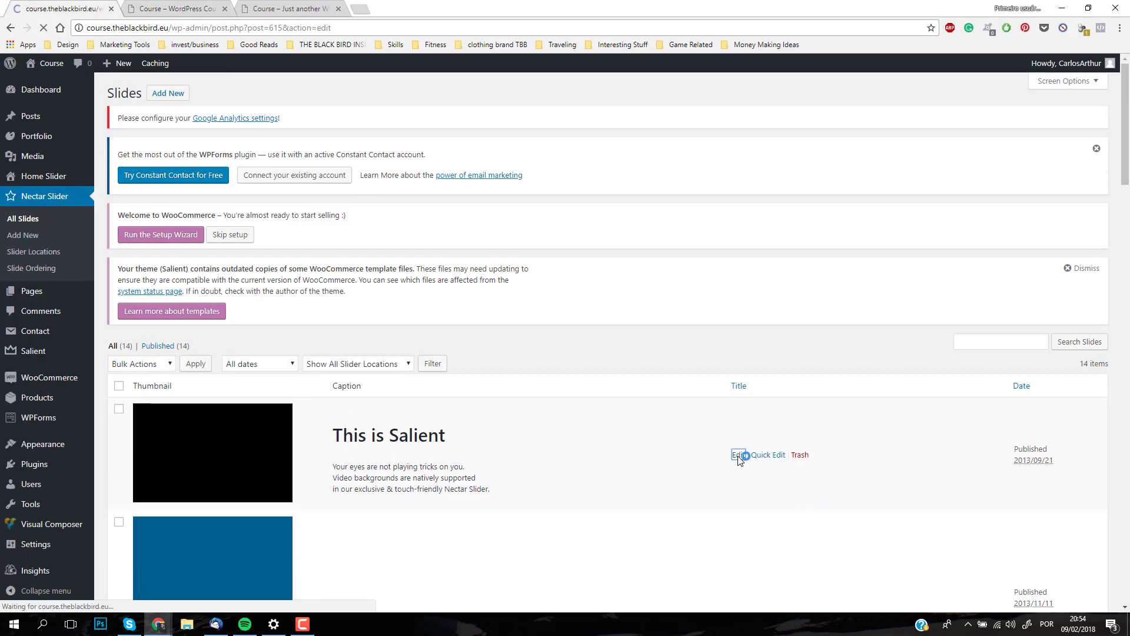
scroll(453, 361, down, 2)
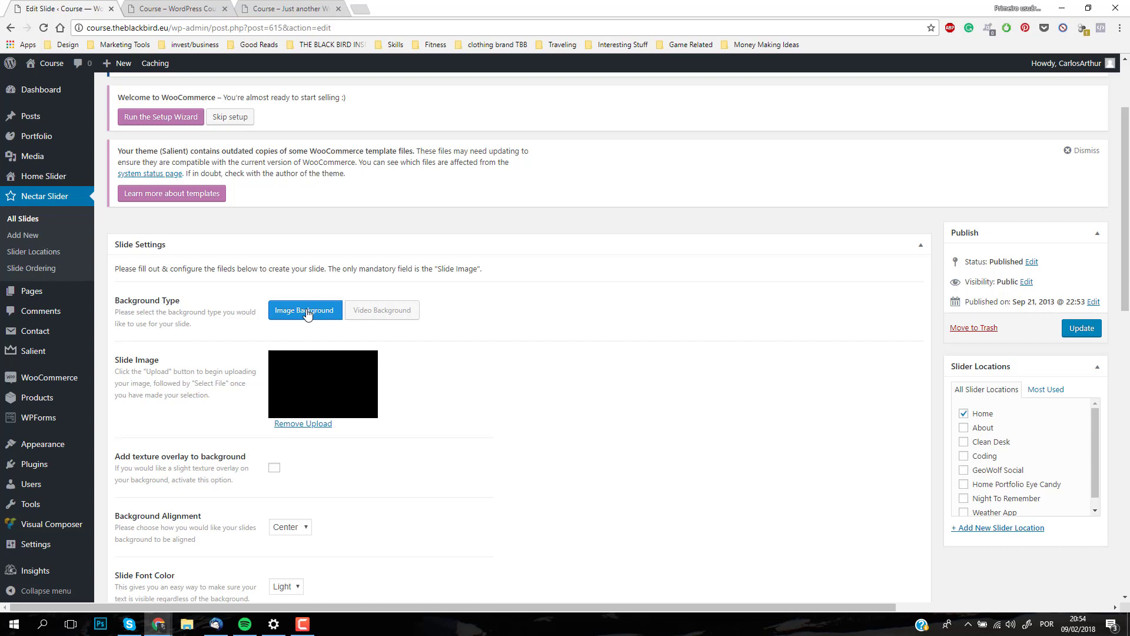
click(318, 425)
Step: Set sydney-rae-408416.jpg from the media library as the slide image and update the slide
click(288, 385)
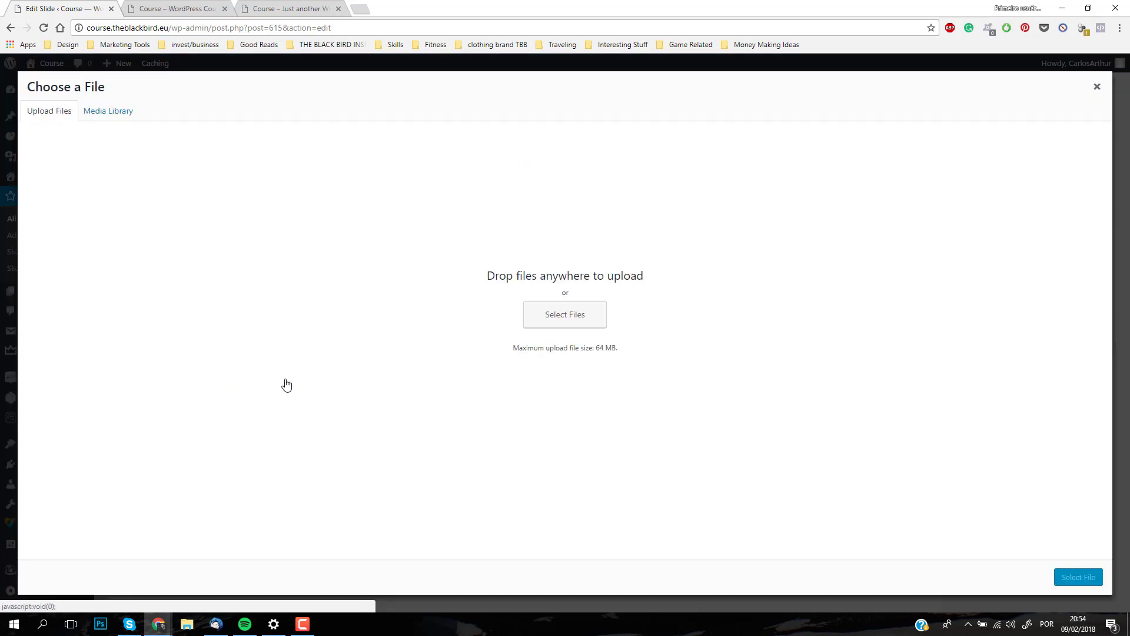
click(116, 112)
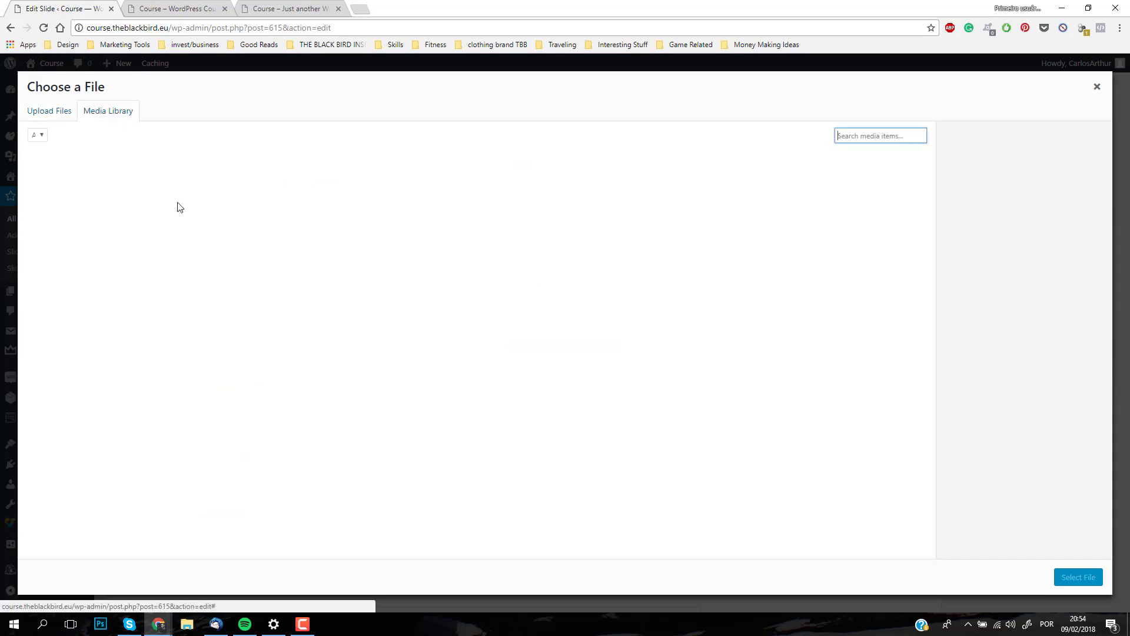
click(49, 110)
click(102, 110)
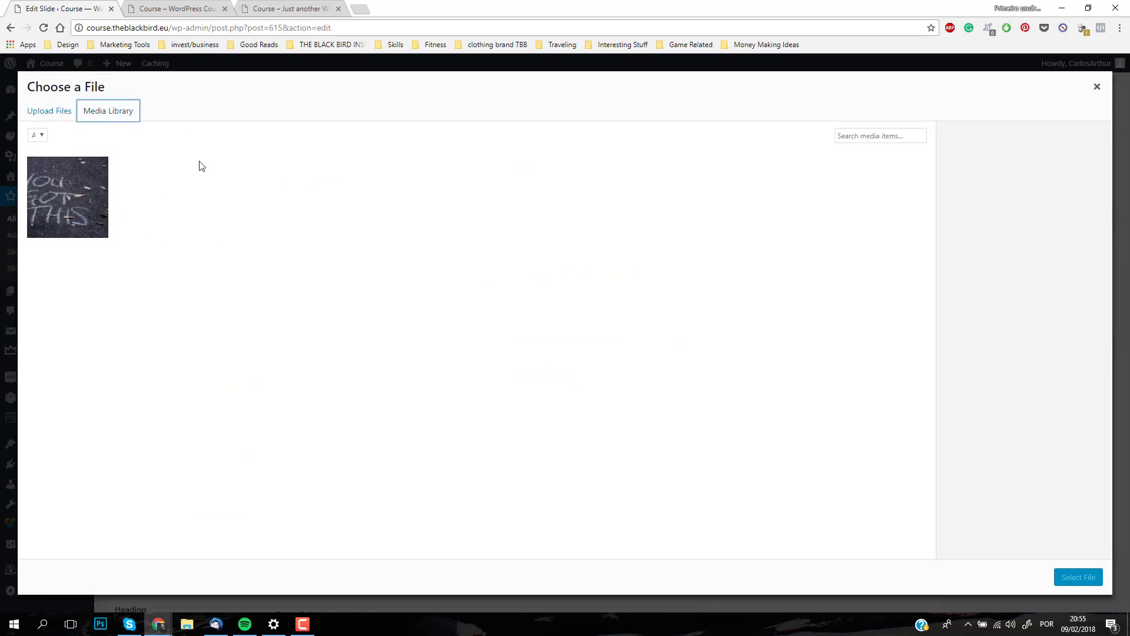
click(44, 112)
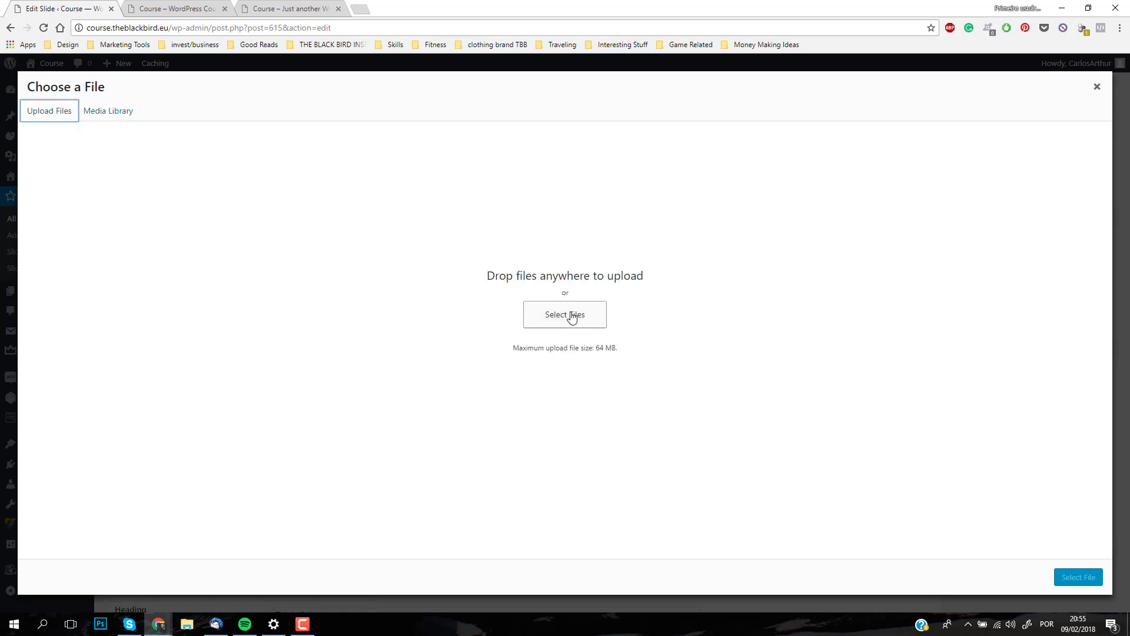
click(110, 115)
click(83, 220)
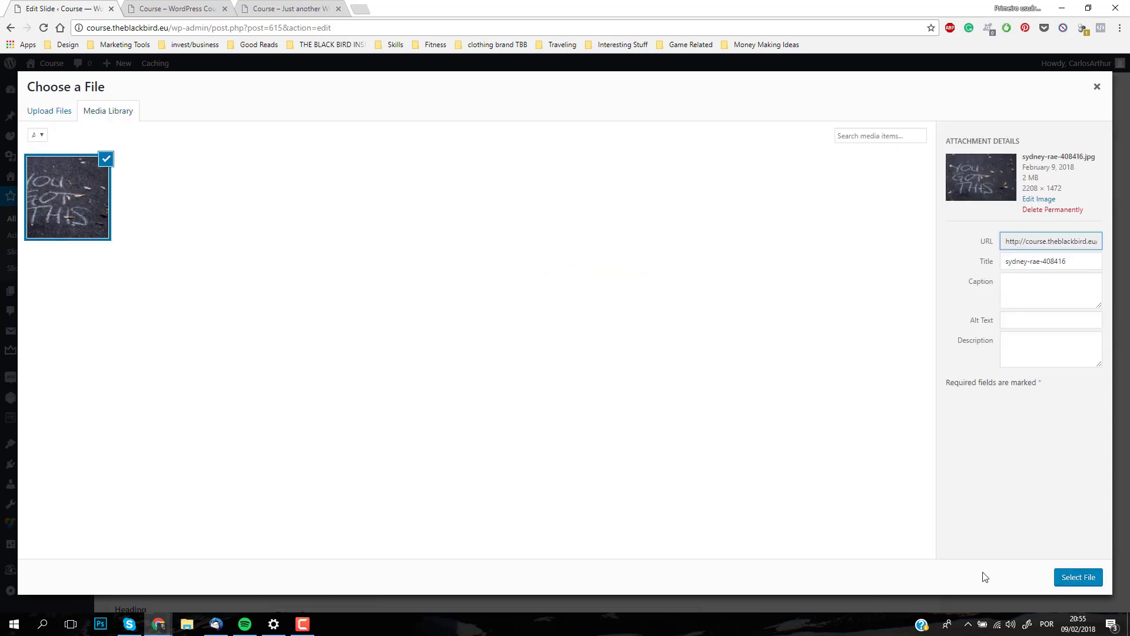
click(1079, 577)
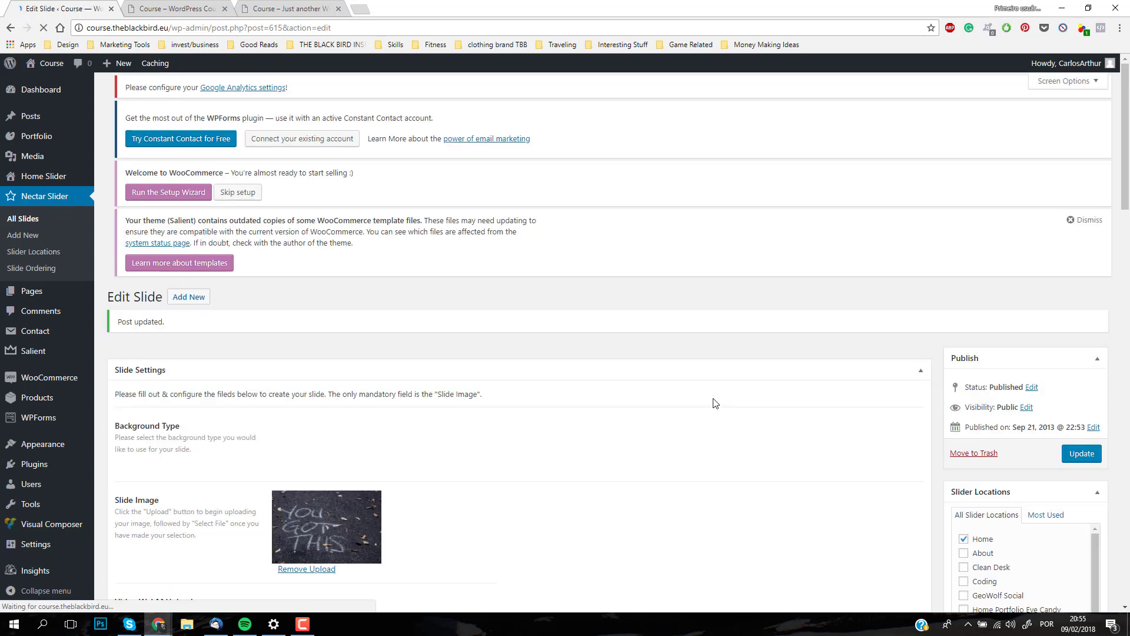
scroll(569, 458, down, 8)
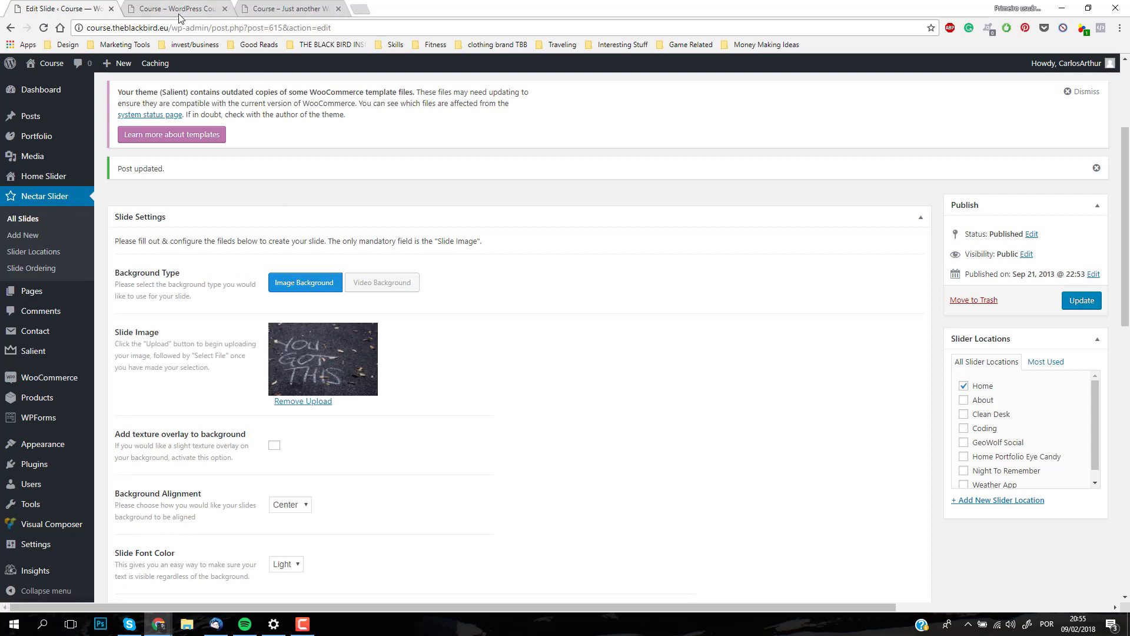
Step: Check the slide's new background on the live front page and compare it with the slide's settings
click(179, 14)
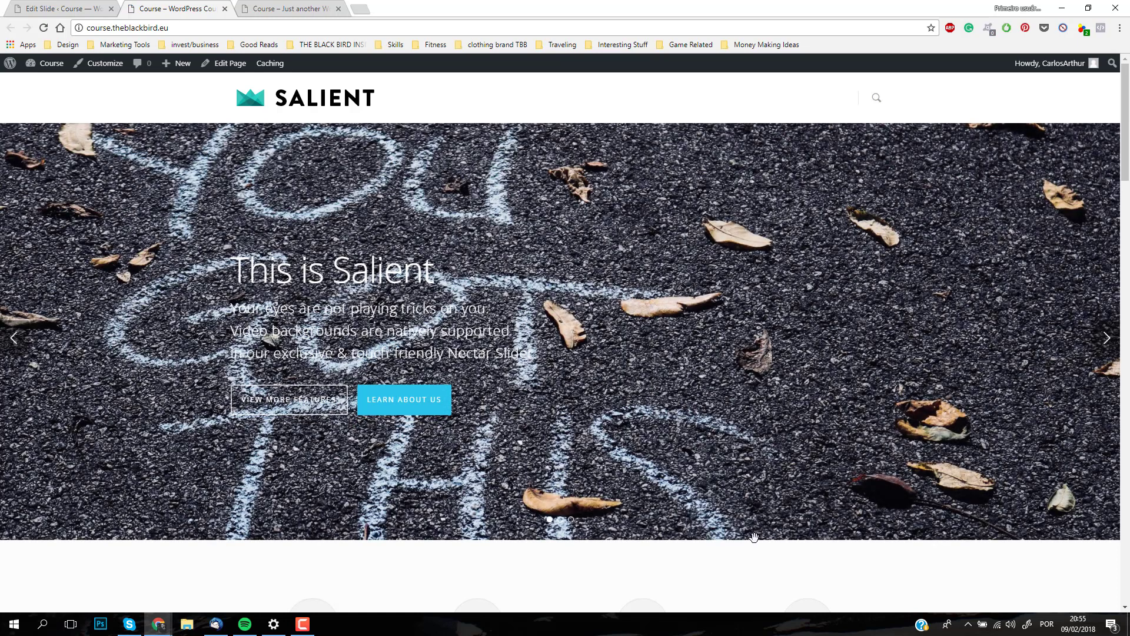
scroll(753, 536, down, 7)
scroll(512, 384, up, 7)
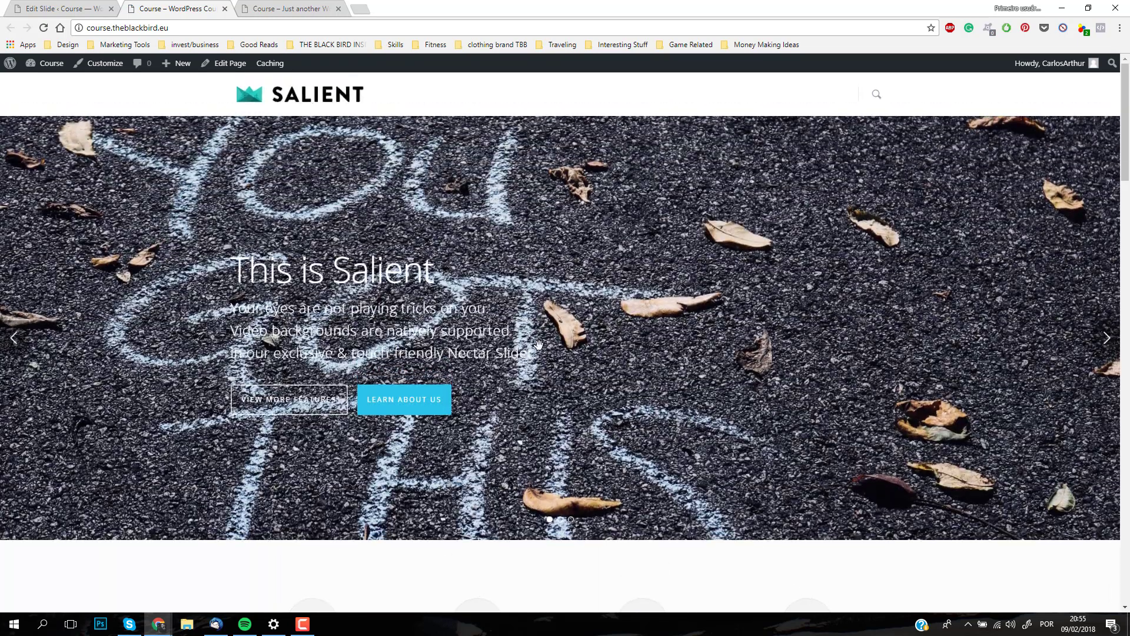
scroll(615, 447, down, 7)
scroll(614, 442, up, 7)
key(ctrl+Page_Up)
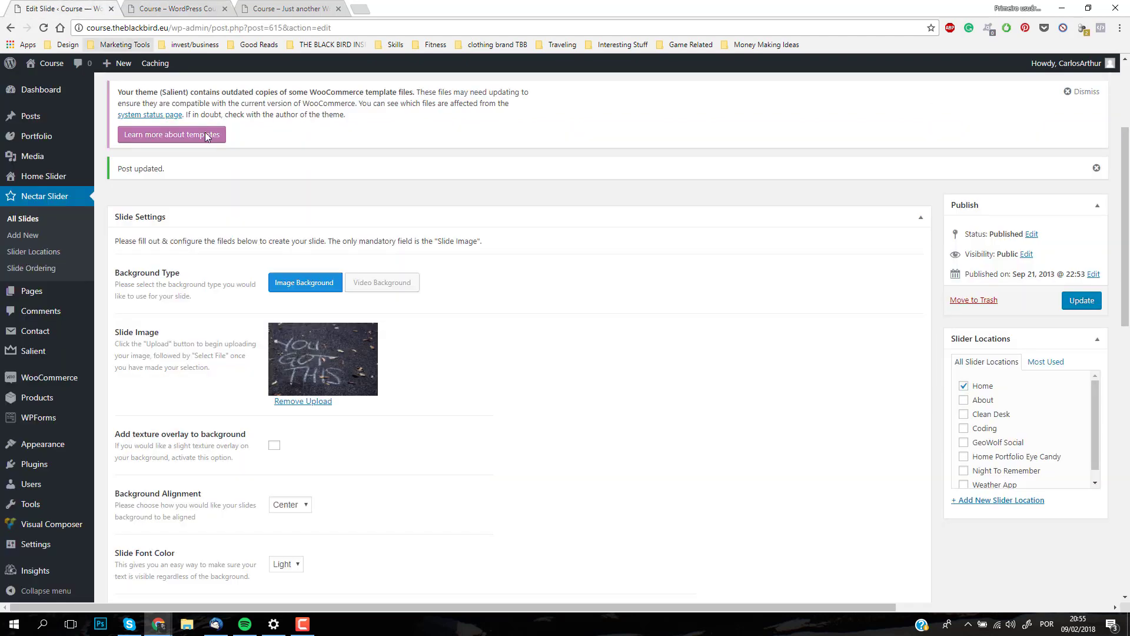
scroll(383, 369, down, 3)
scroll(383, 368, up, 5)
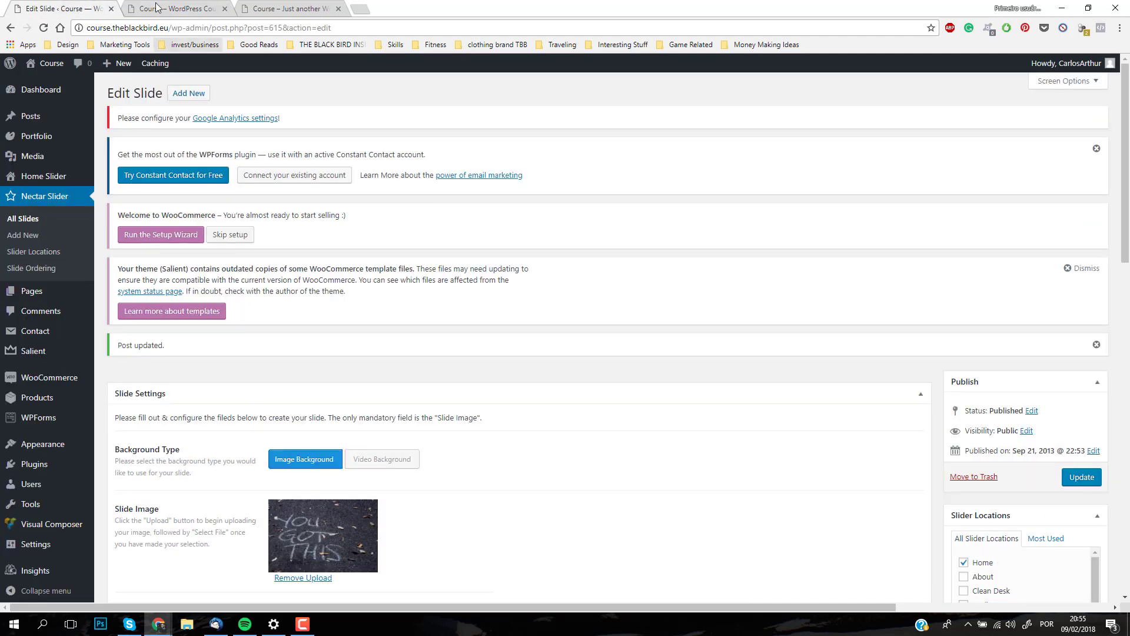
click(163, 10)
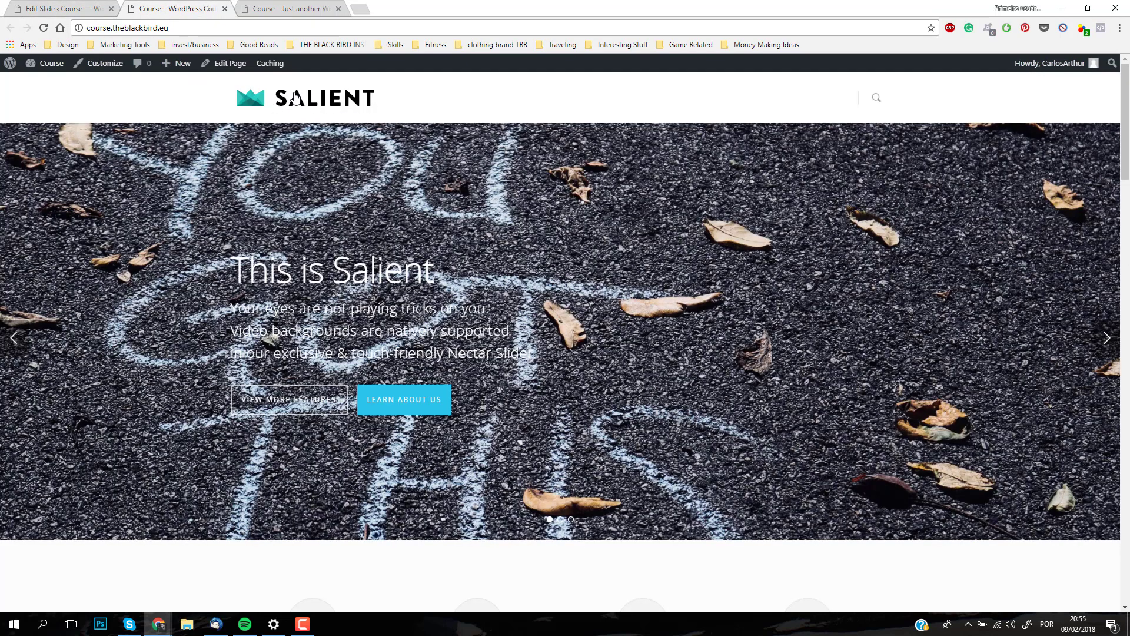
Step: Open the Salient theme options and go to the Logo & General Styling section of Header Navigation
click(65, 11)
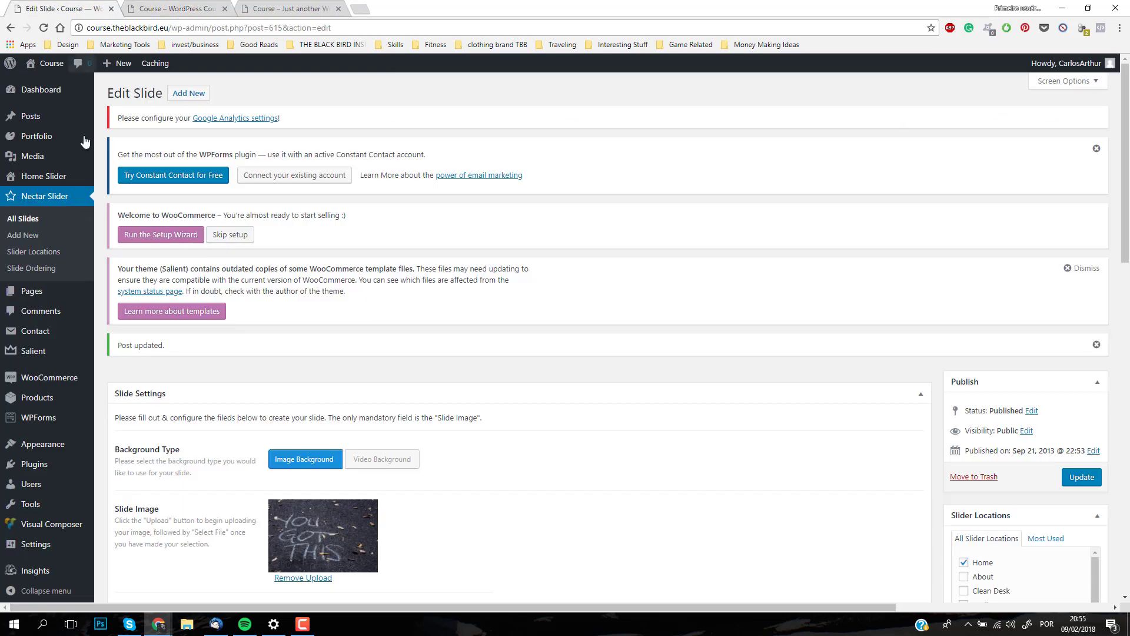
click(33, 355)
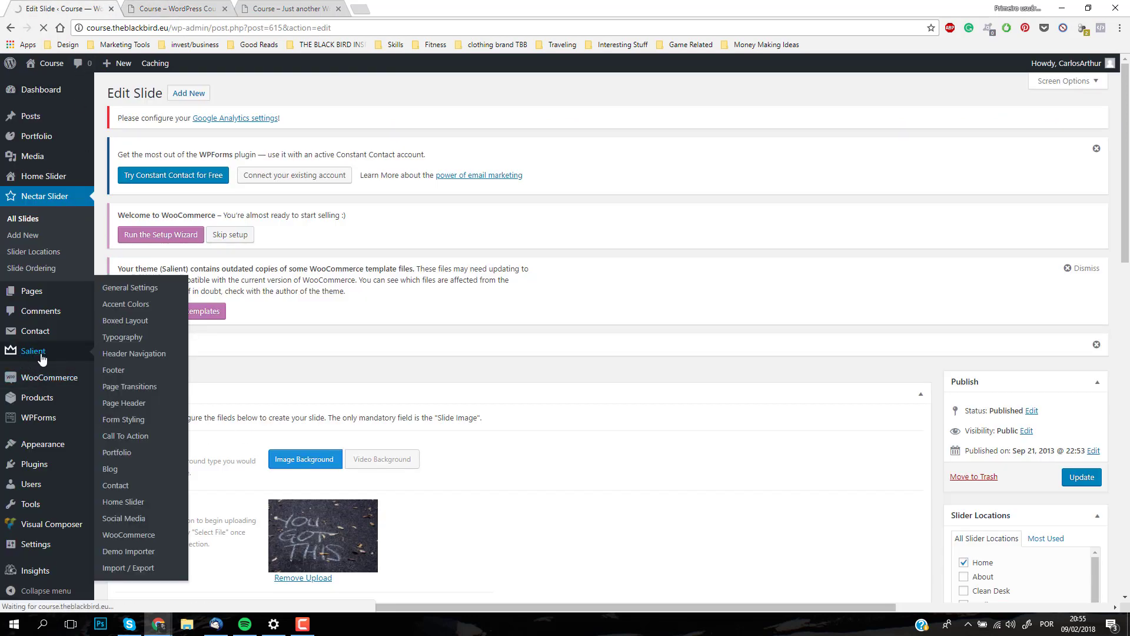
scroll(235, 313, down, 6)
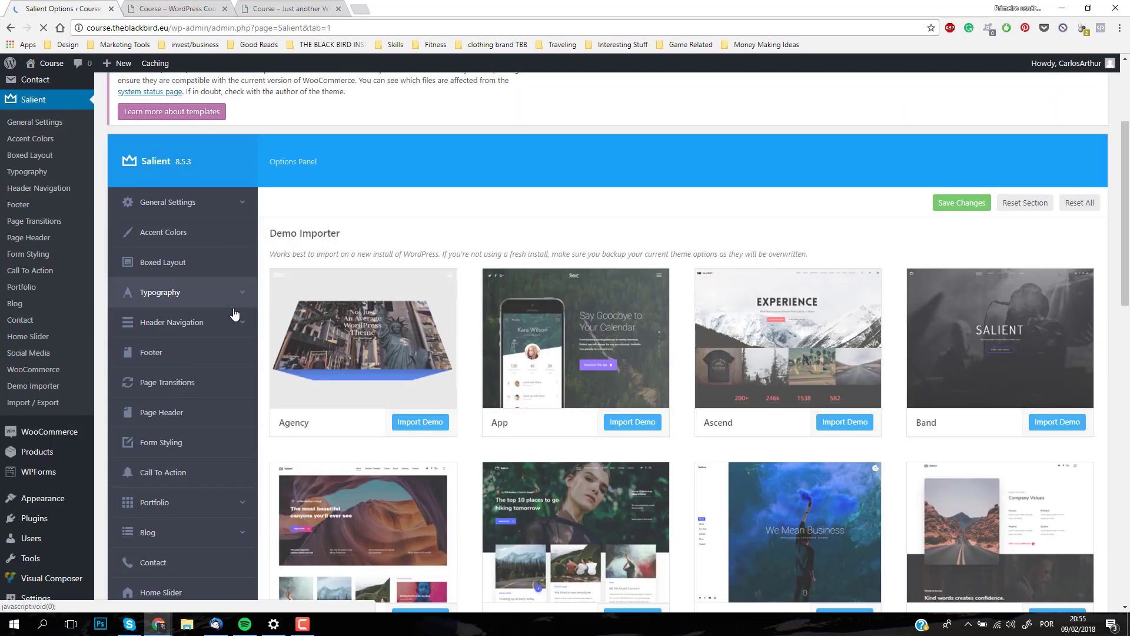
scroll(259, 445, up, 4)
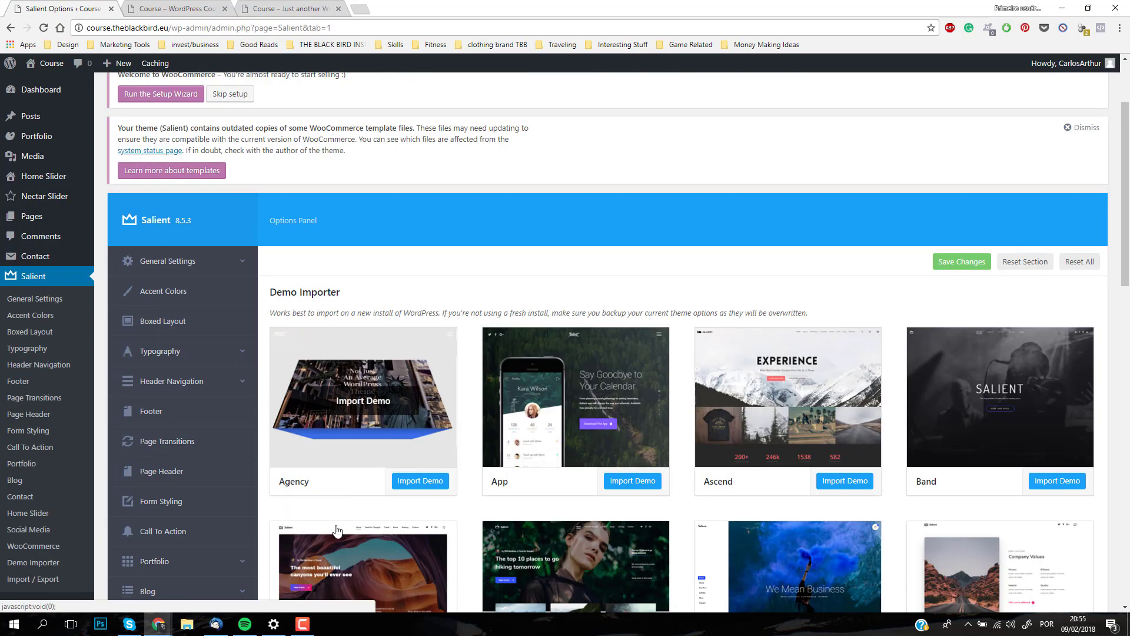
click(213, 360)
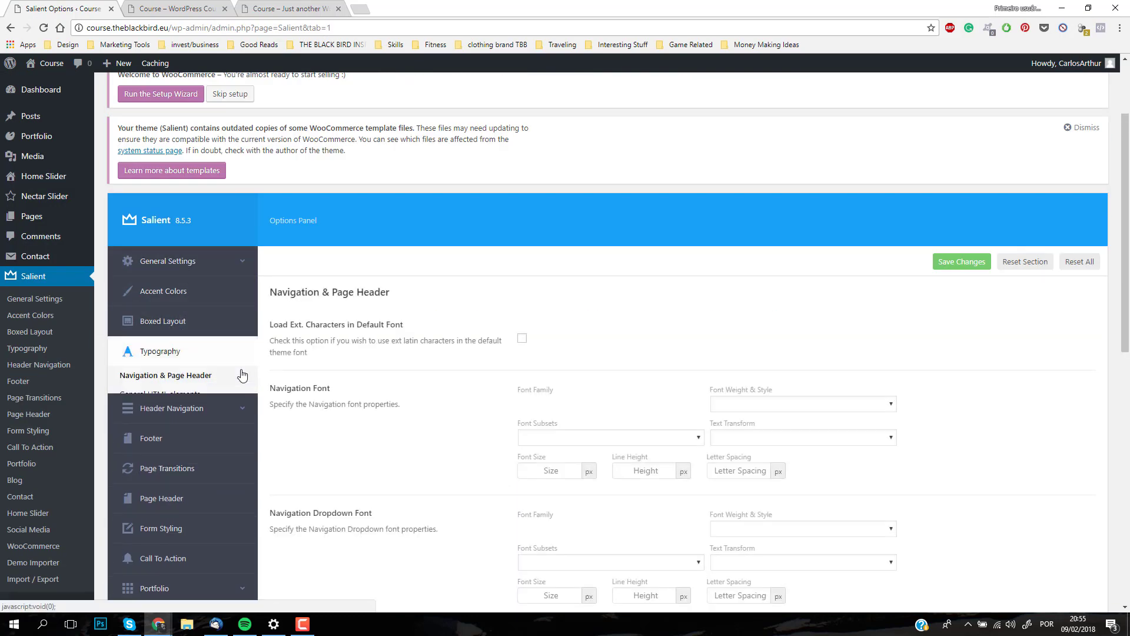
click(206, 454)
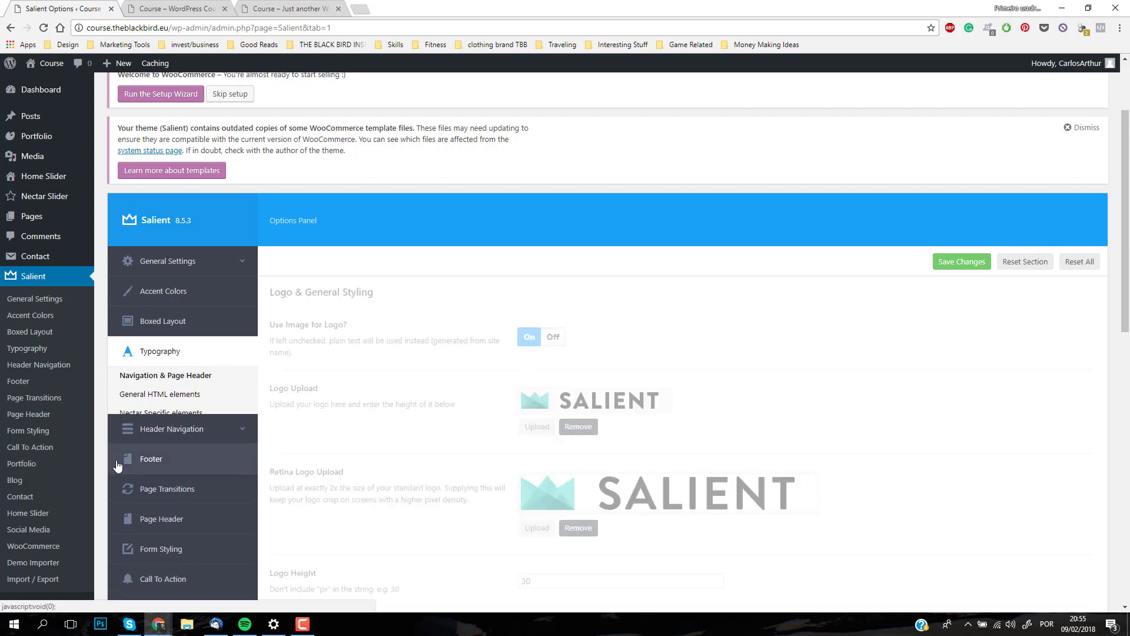
Step: Replace the header's standard logo with AMP-LOGO-TBB.png, uploaded from the new tbb images optimized folder
click(569, 432)
click(537, 414)
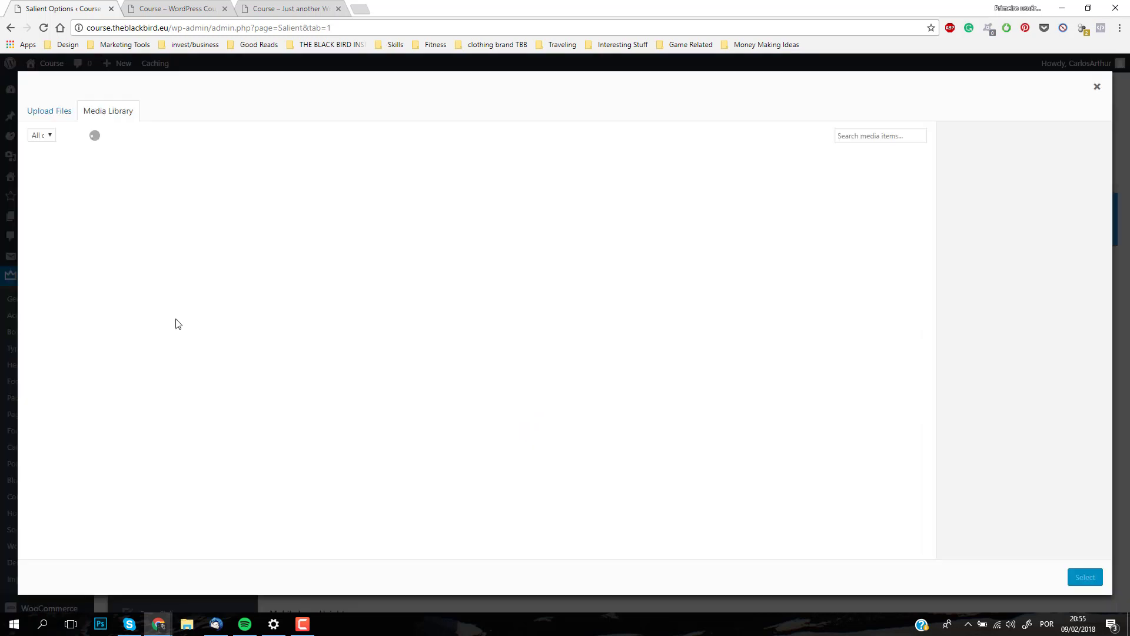
click(62, 114)
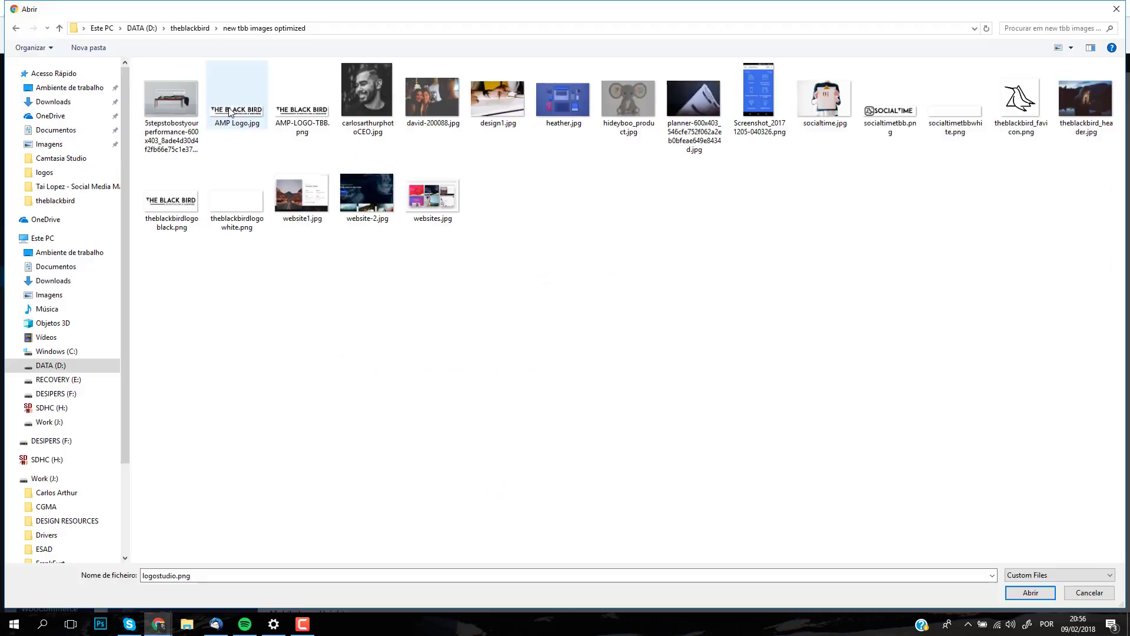
click(228, 111)
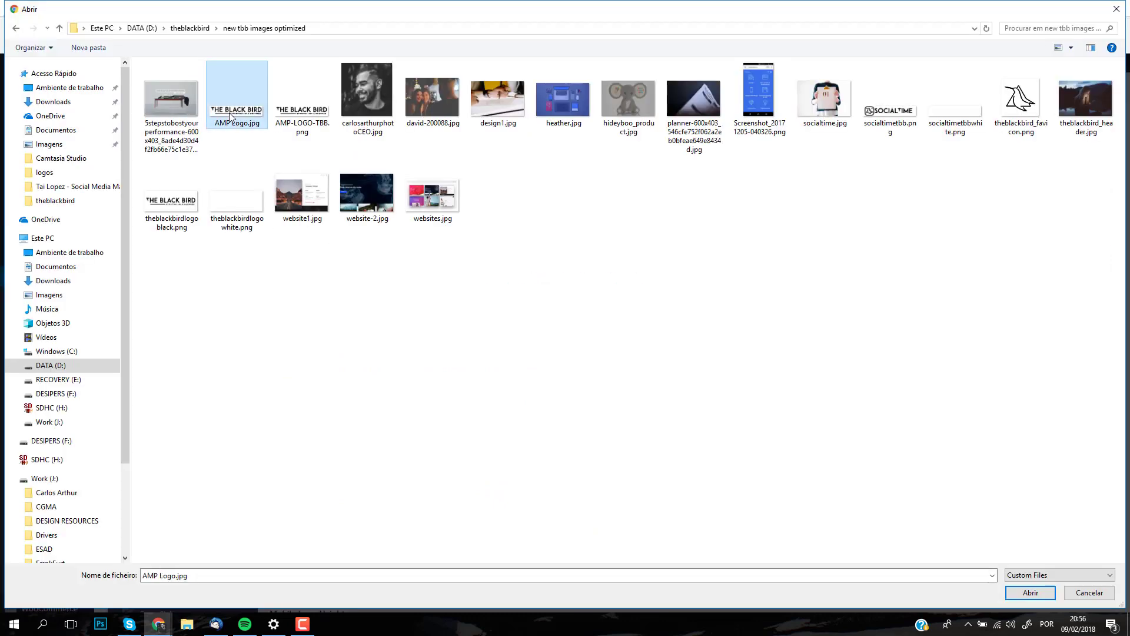
click(318, 116)
double_click(318, 118)
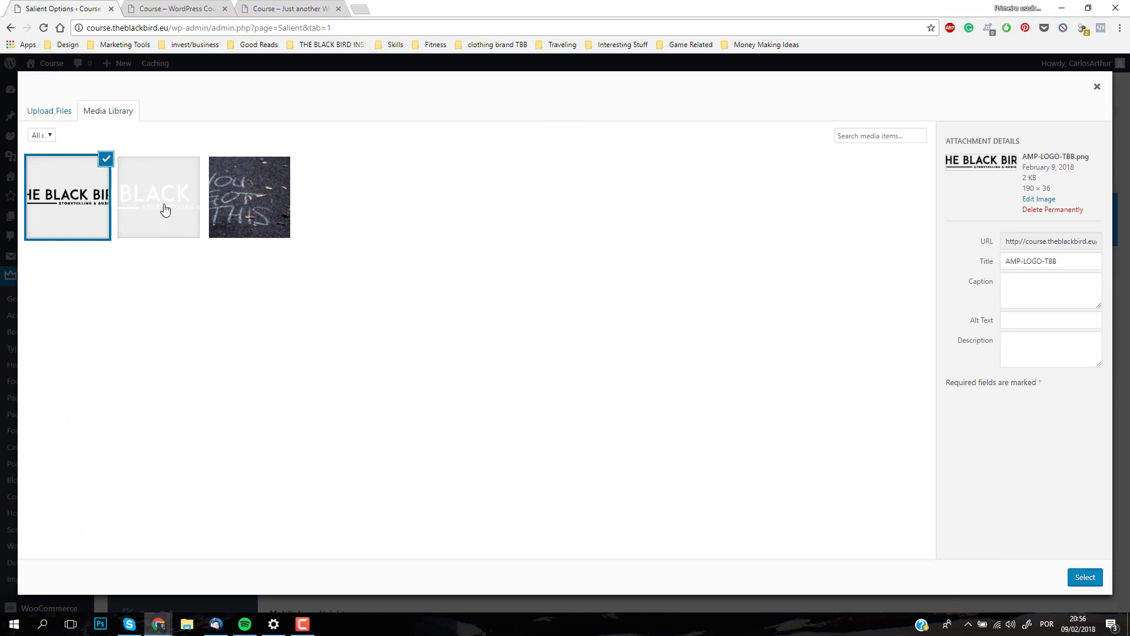
click(1084, 577)
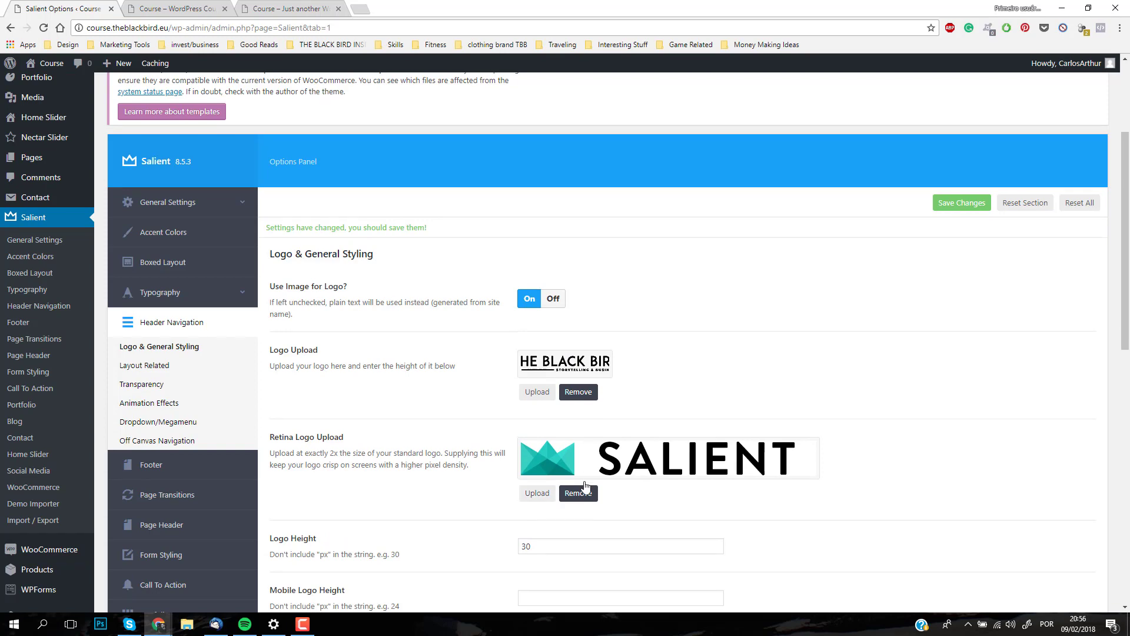
Step: Replace the retina logo with the AMP-LOGO-TBB image from the media library and save the theme options
click(576, 493)
click(537, 449)
click(70, 217)
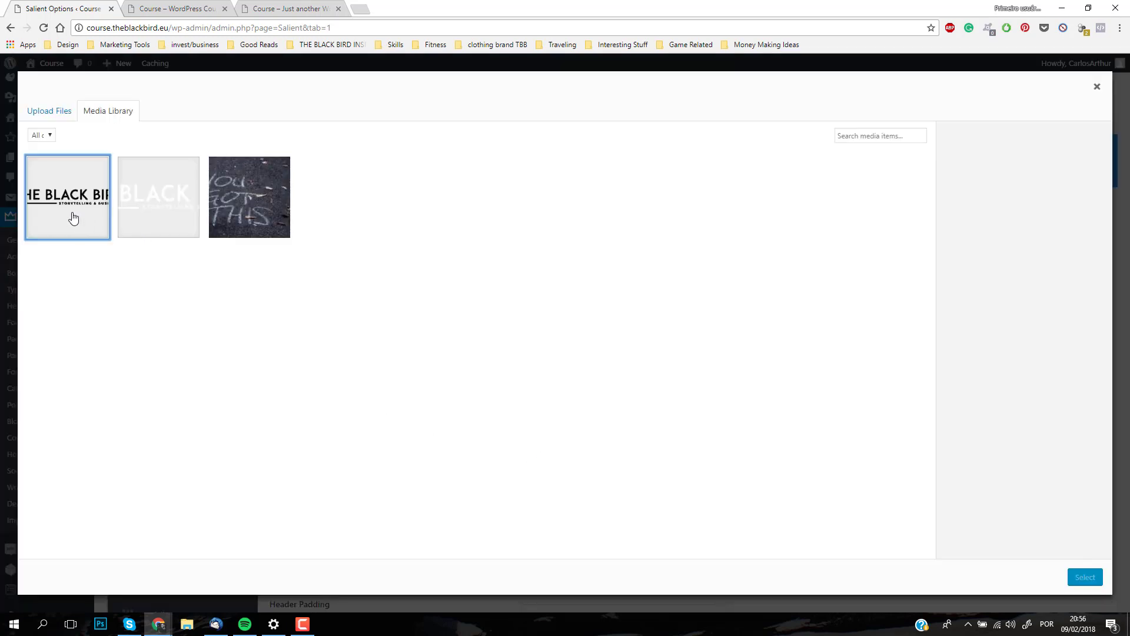
click(1093, 580)
scroll(588, 436, down, 2)
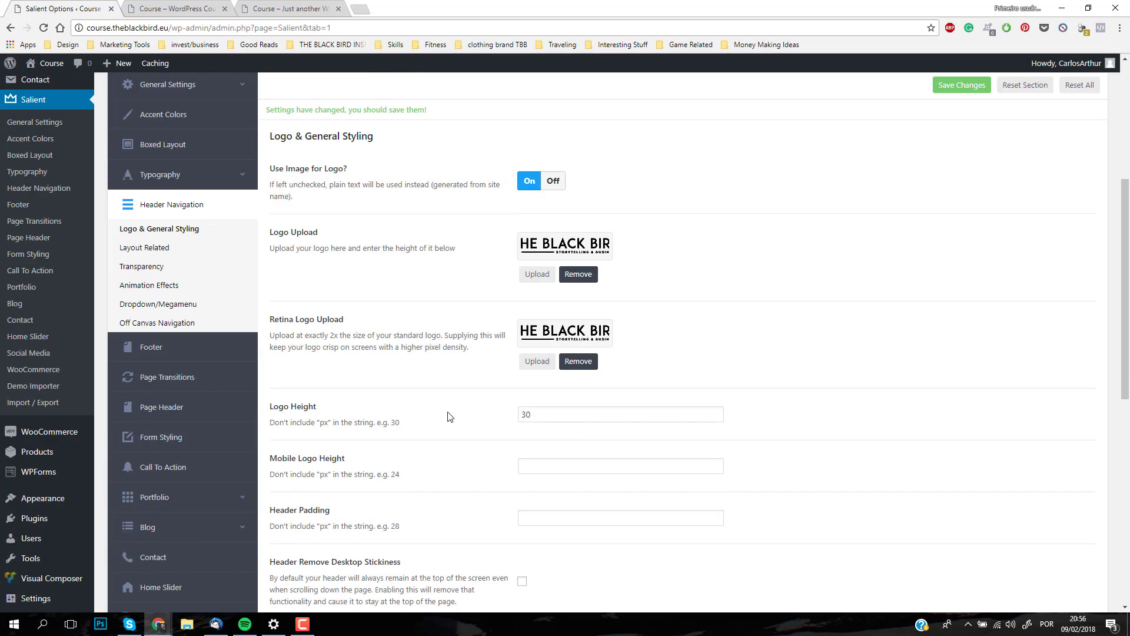
scroll(676, 341, up, 2)
click(950, 202)
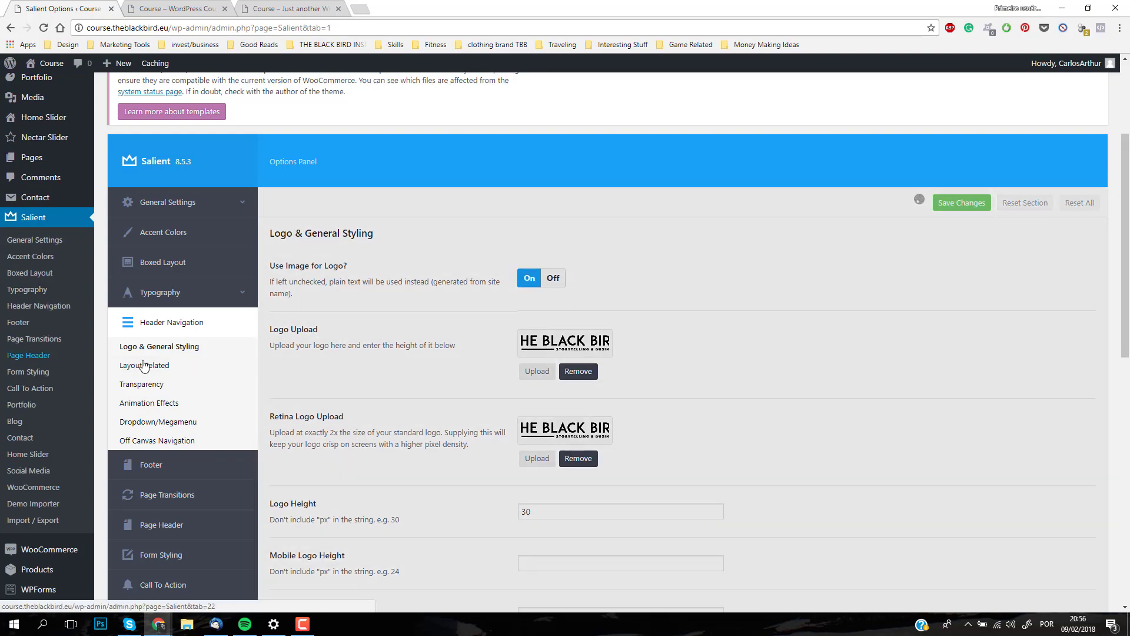
Step: Review the header's general styling, layout, transparency, animation, dropdown and off canvas settings, and save the options
scroll(583, 430, down, 11)
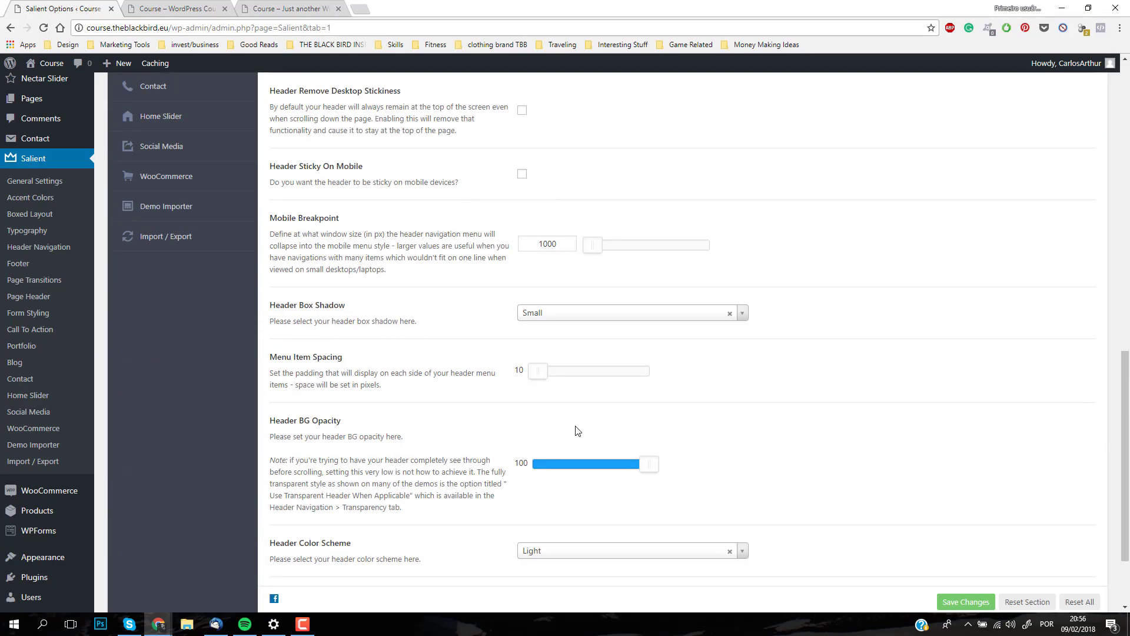
scroll(403, 422, up, 13)
click(144, 498)
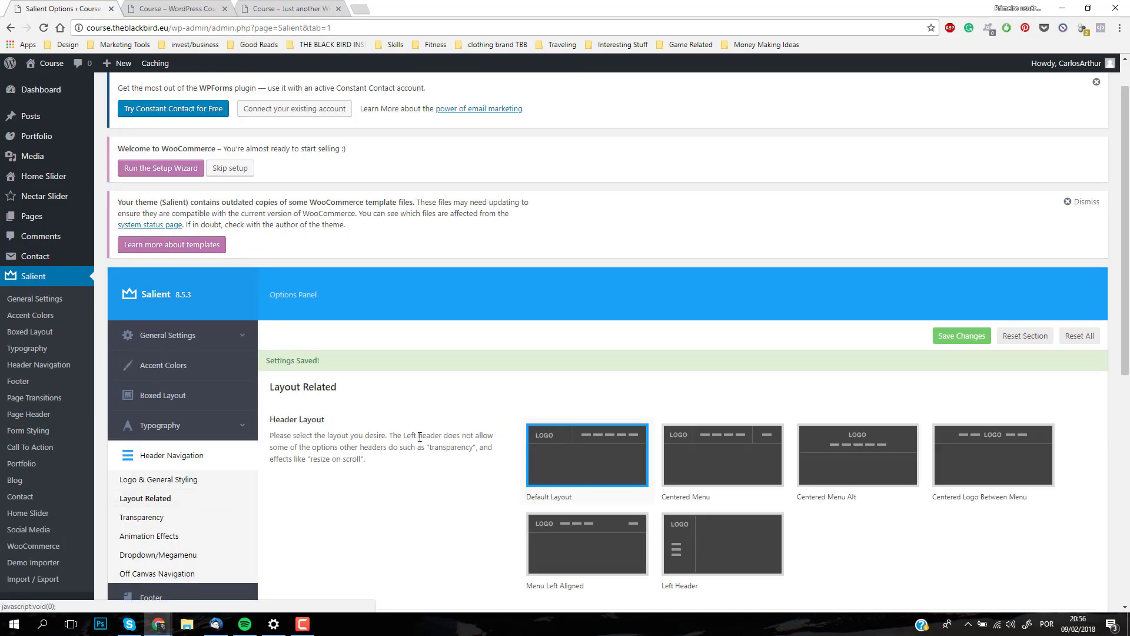
scroll(145, 471, down, 3)
click(142, 342)
click(150, 359)
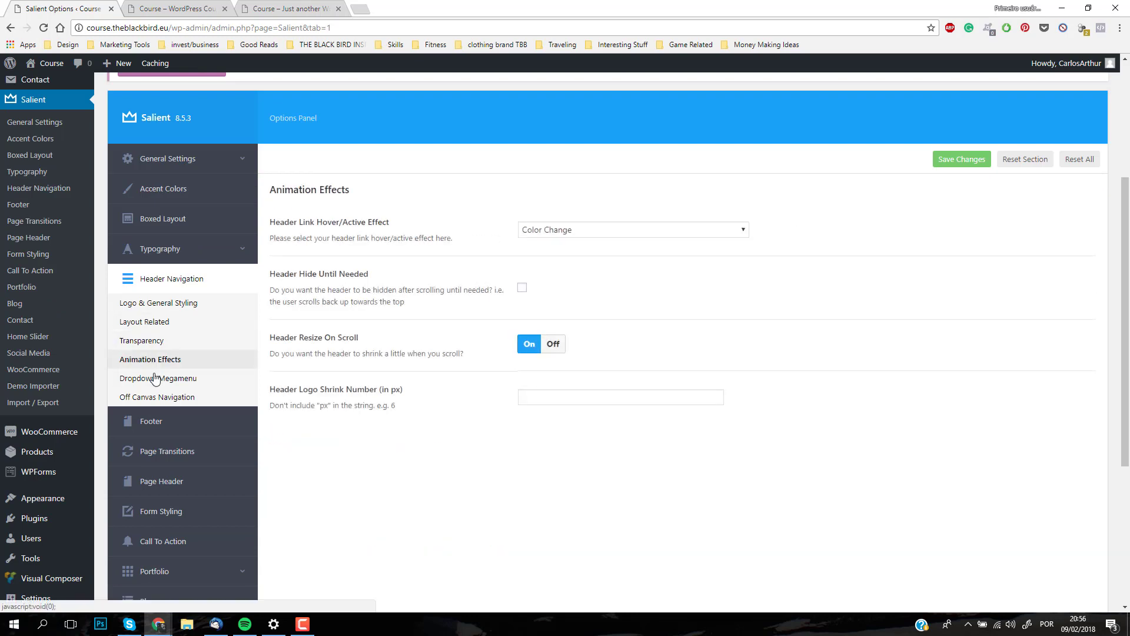
click(156, 377)
click(156, 395)
scroll(338, 409, down, 3)
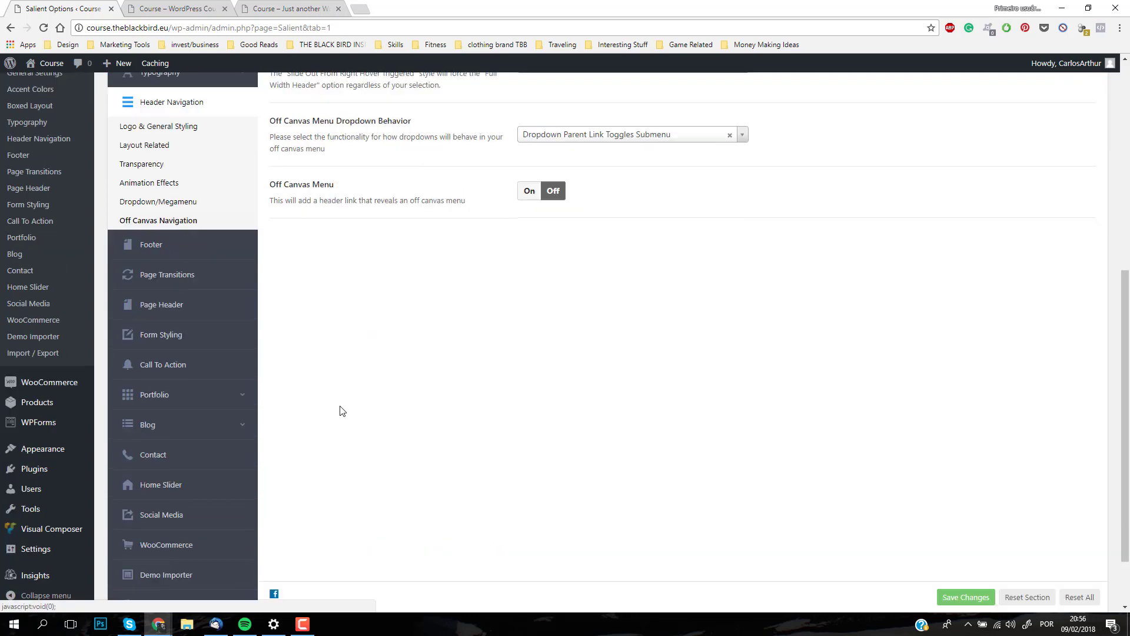
scroll(894, 370, up, 5)
click(971, 279)
Step: Reload the live front page and look through all its sections to check the new header logo
click(175, 8)
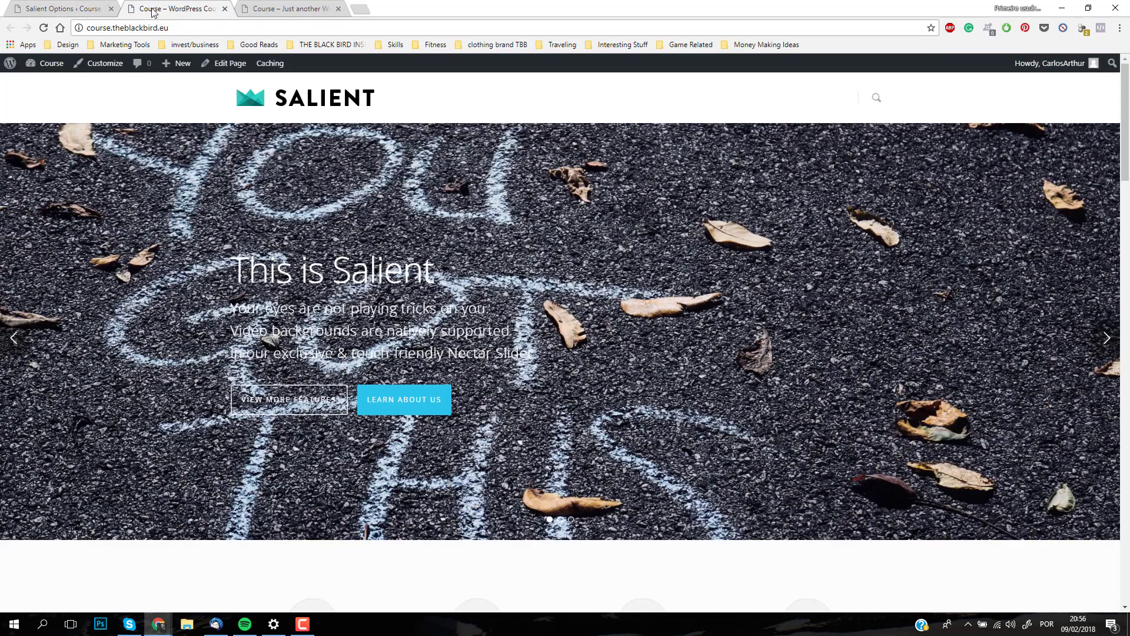
click(44, 28)
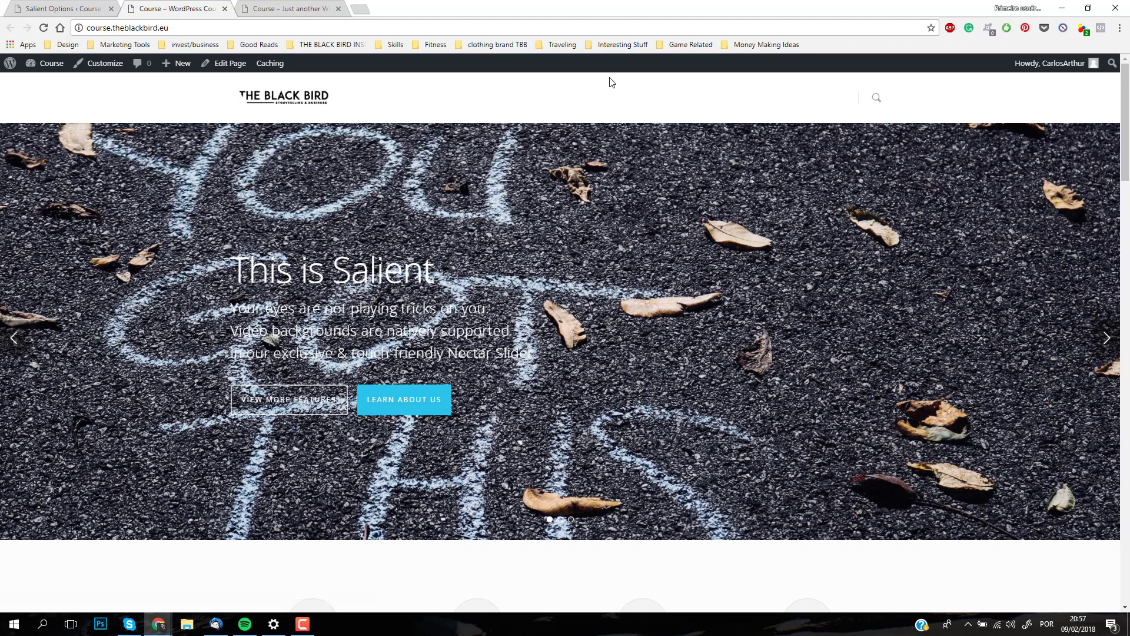
scroll(651, 189, down, 15)
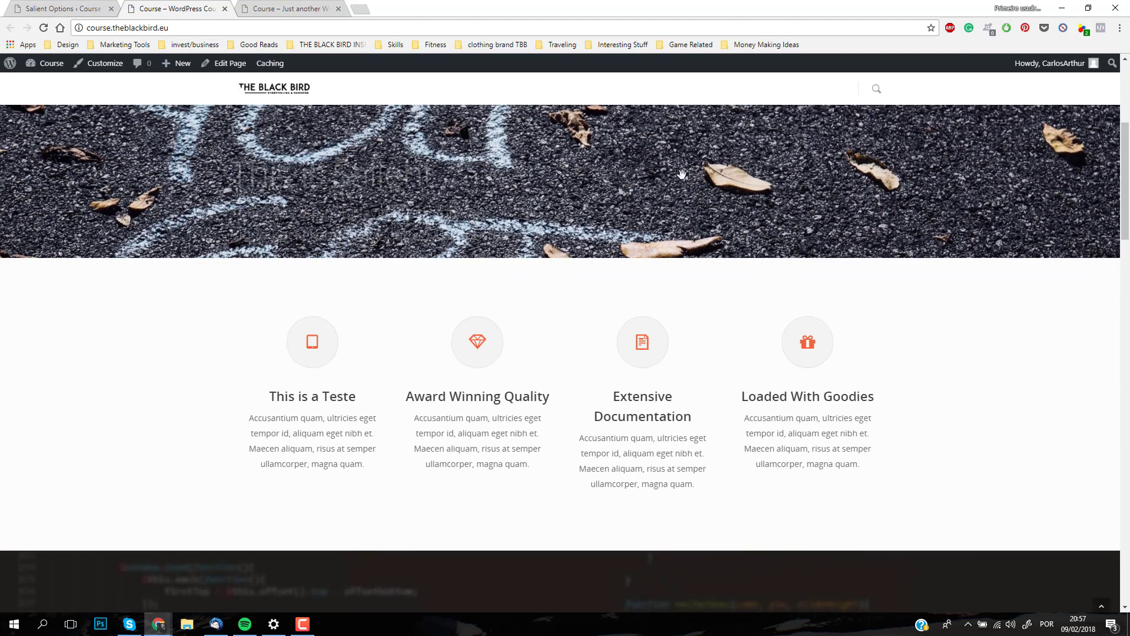
scroll(648, 186, down, 3)
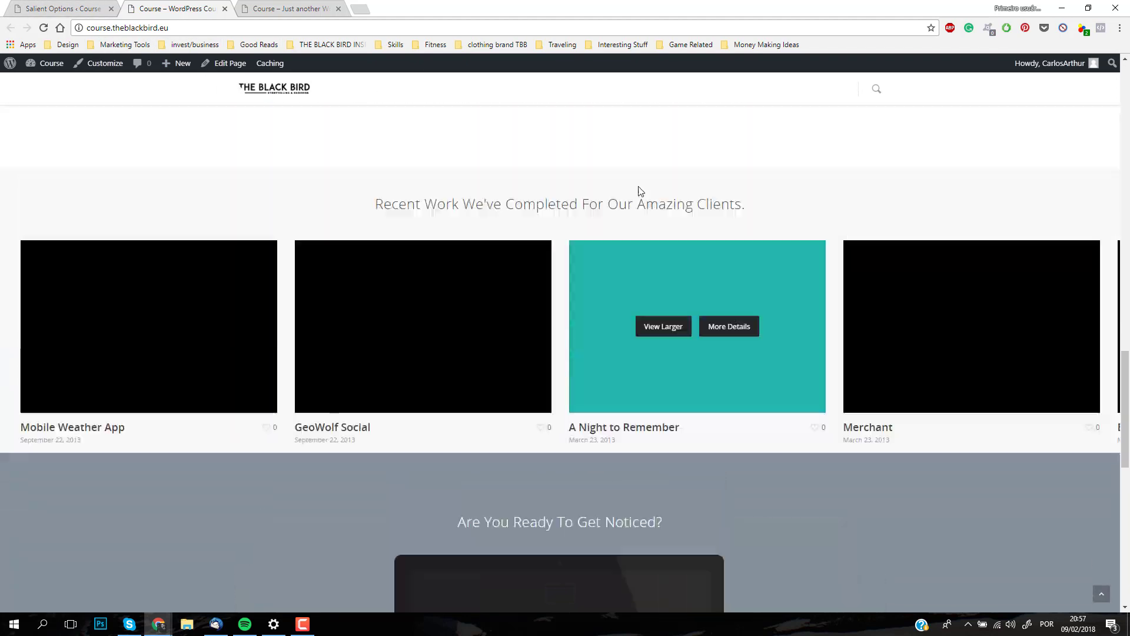
scroll(420, 195, down, 8)
scroll(420, 196, up, 20)
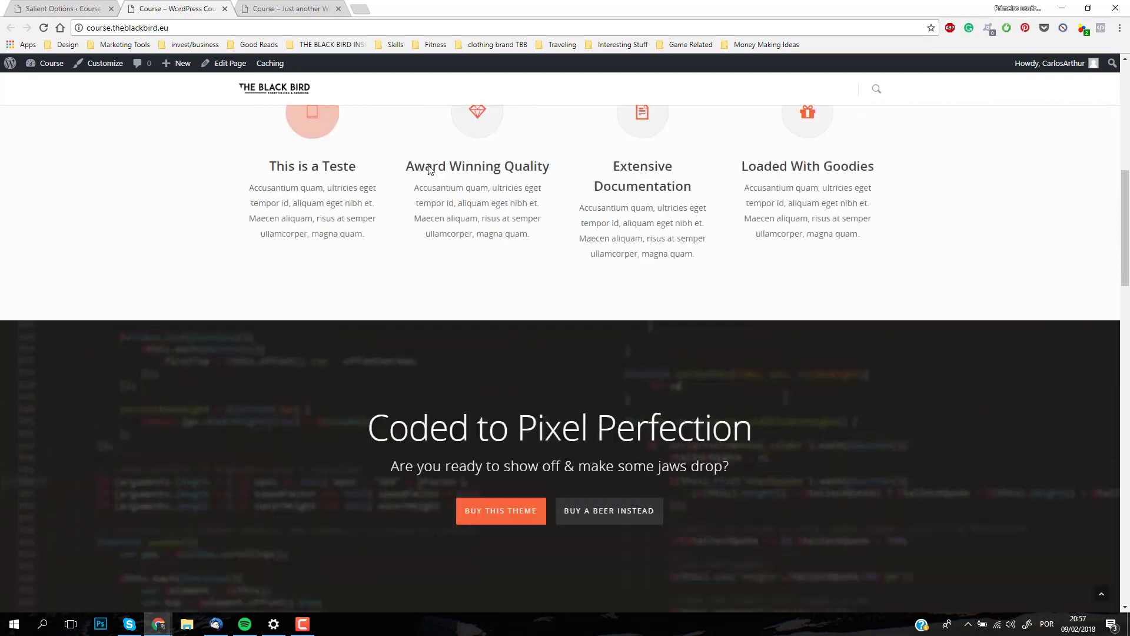
scroll(547, 219, down, 15)
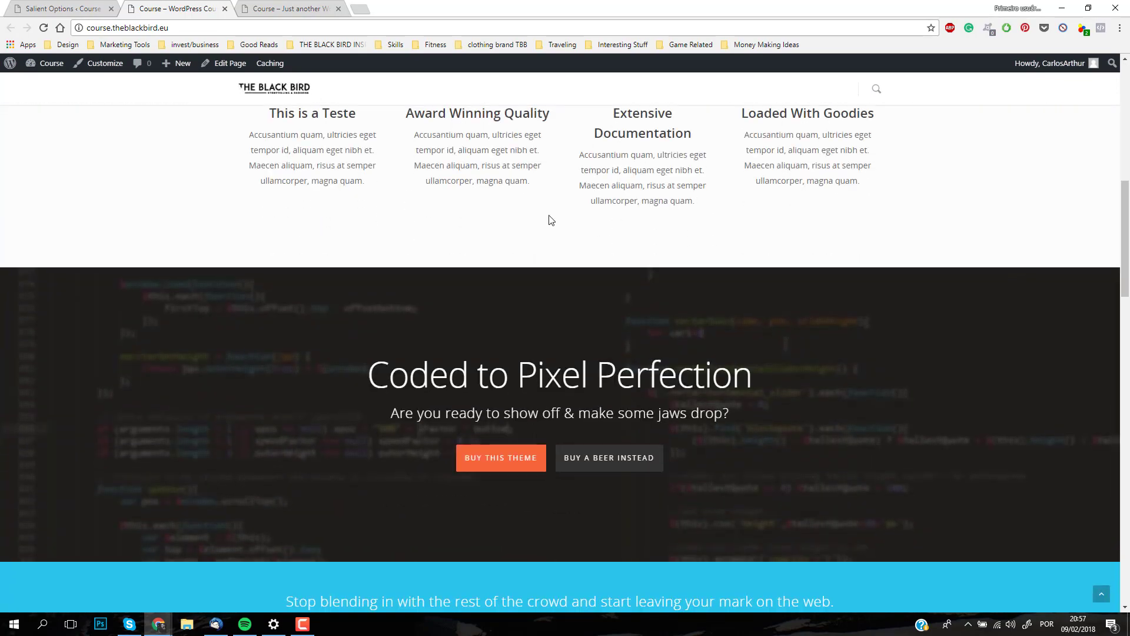
scroll(547, 213, down, 8)
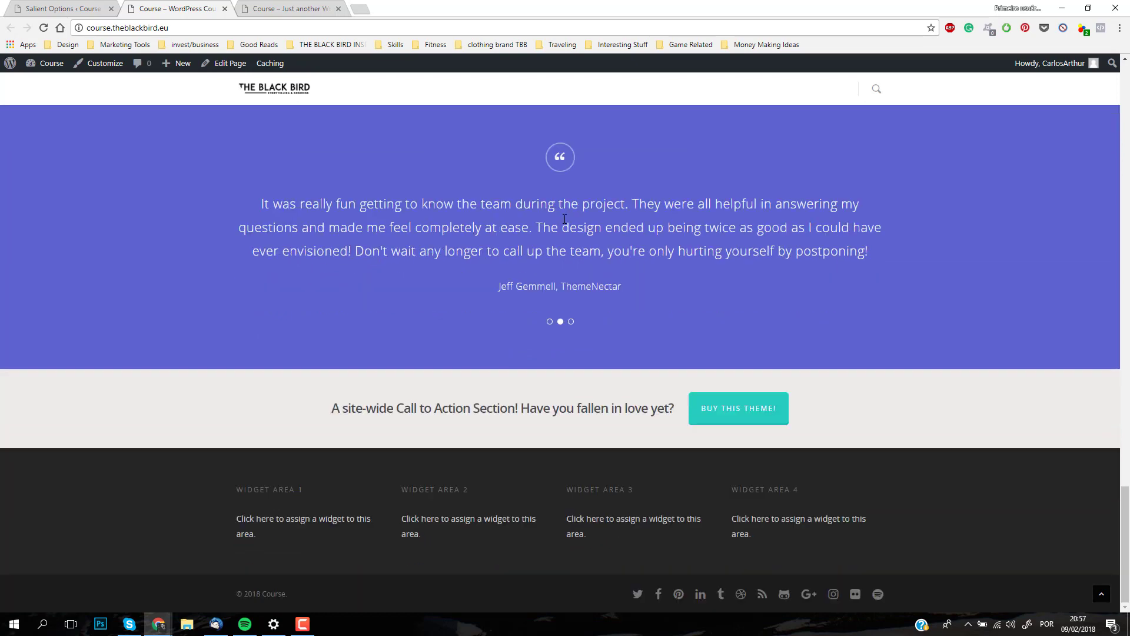
scroll(360, 225, up, 15)
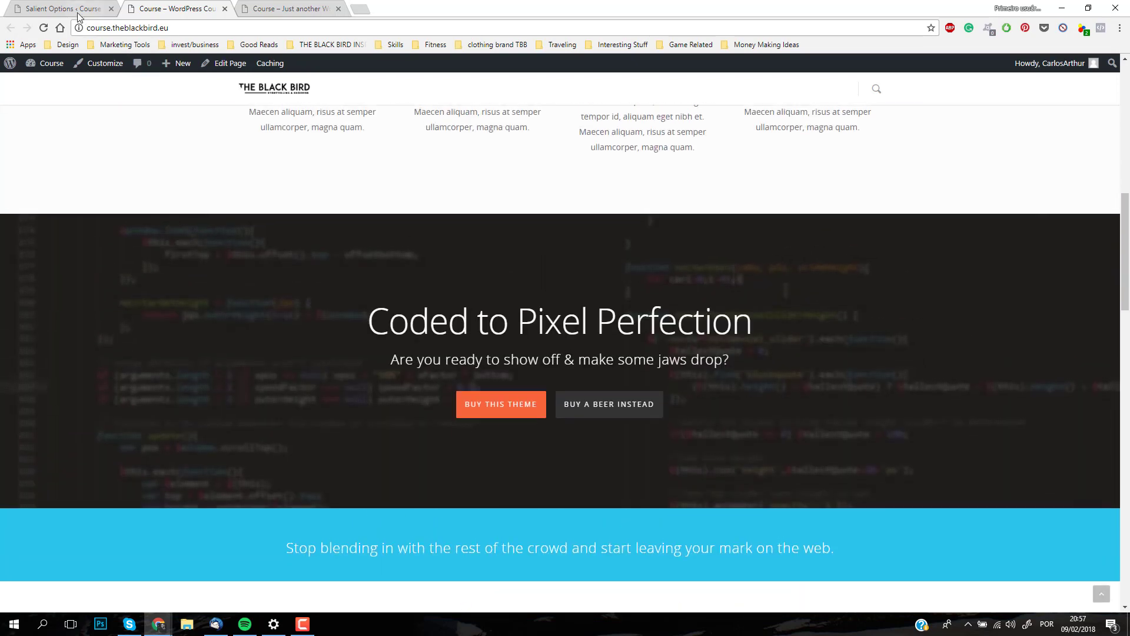
Step: In the site's Reading settings, set the static homepage to Home - Basic and save the changes
click(77, 12)
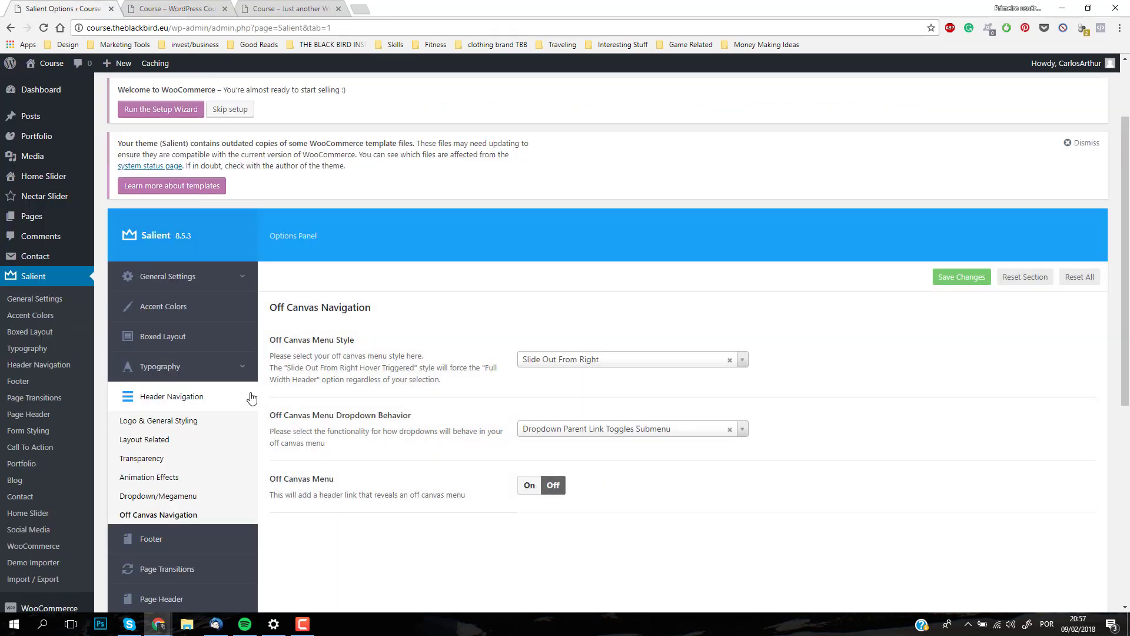
scroll(44, 574, down, 3)
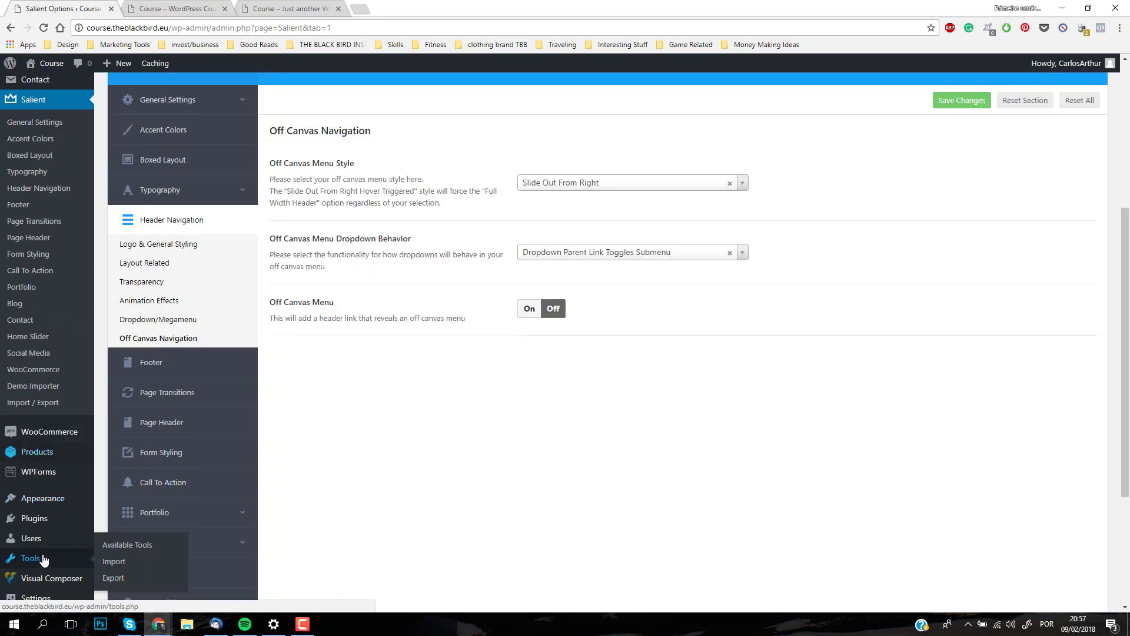
scroll(63, 451, down, 3)
mouse_move(35, 547)
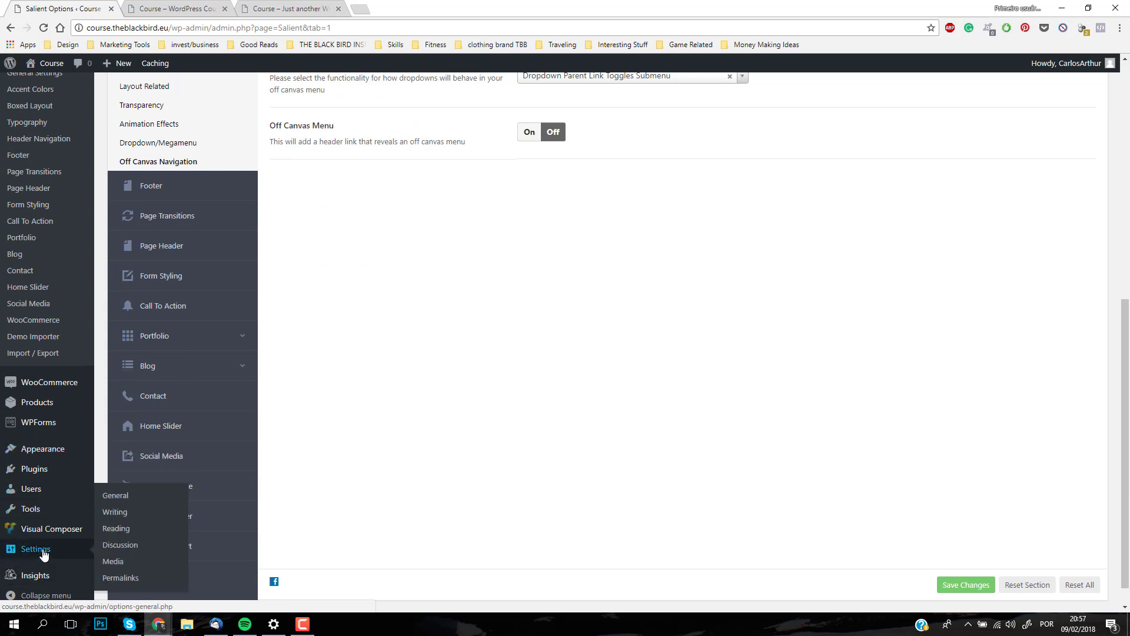
click(121, 528)
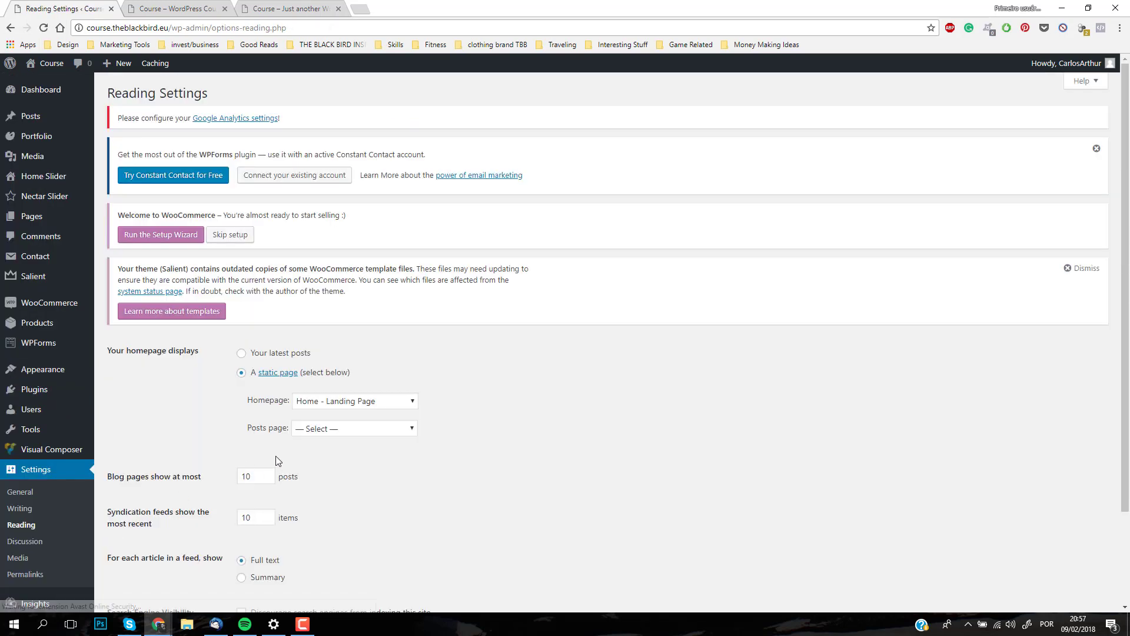
click(342, 406)
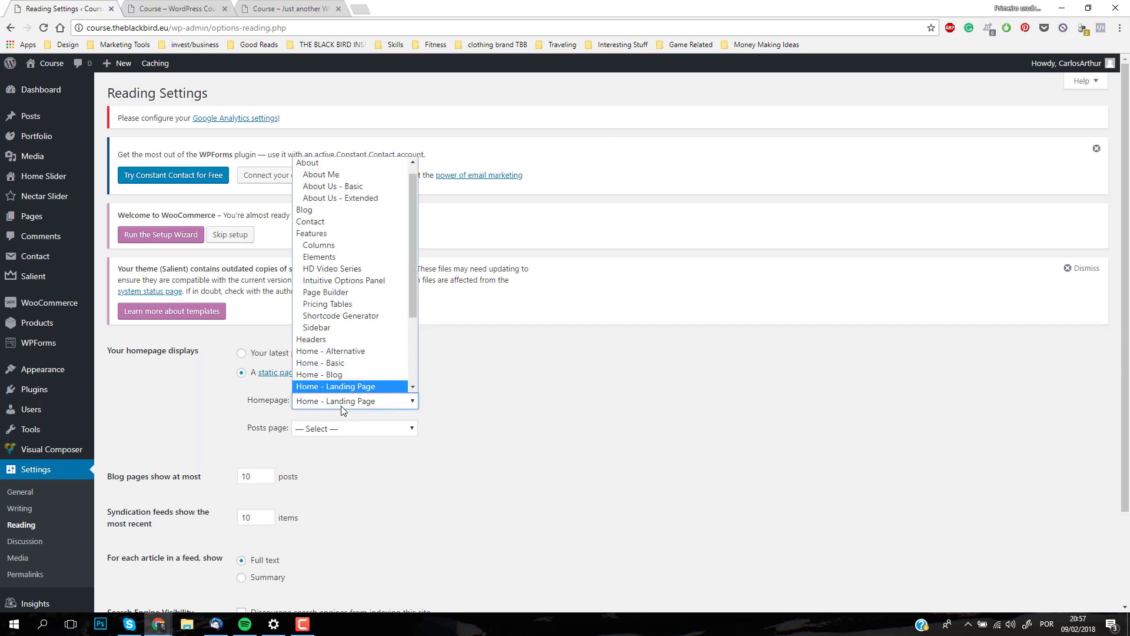
click(355, 363)
scroll(193, 522, down, 2)
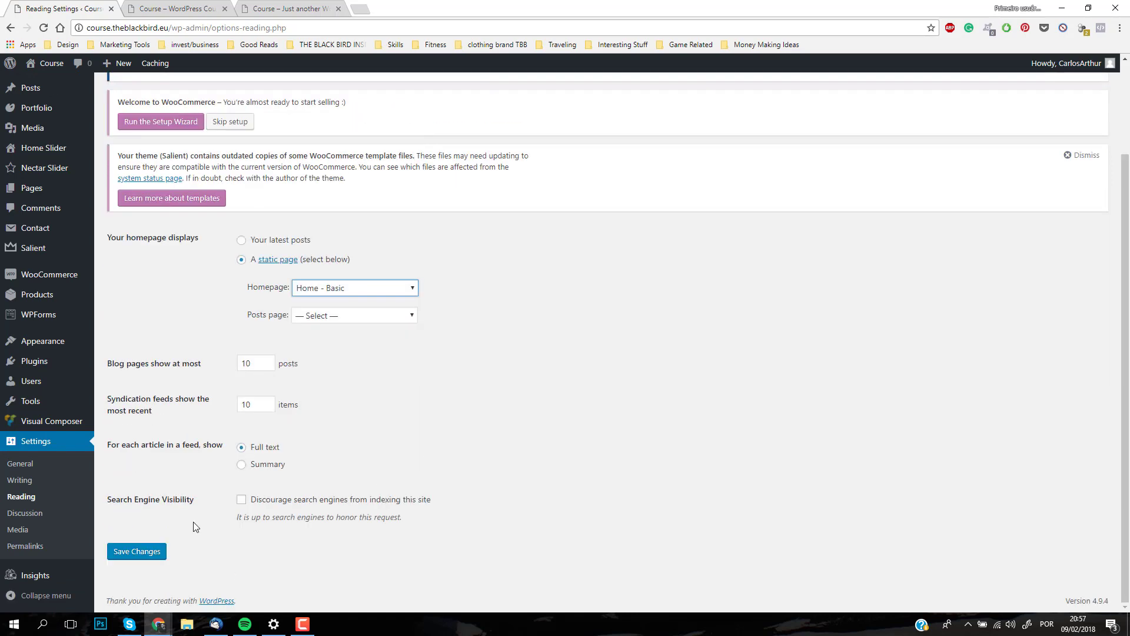
click(123, 553)
Step: Reload the live front page to check the new homepage and return to the Reading settings
click(185, 12)
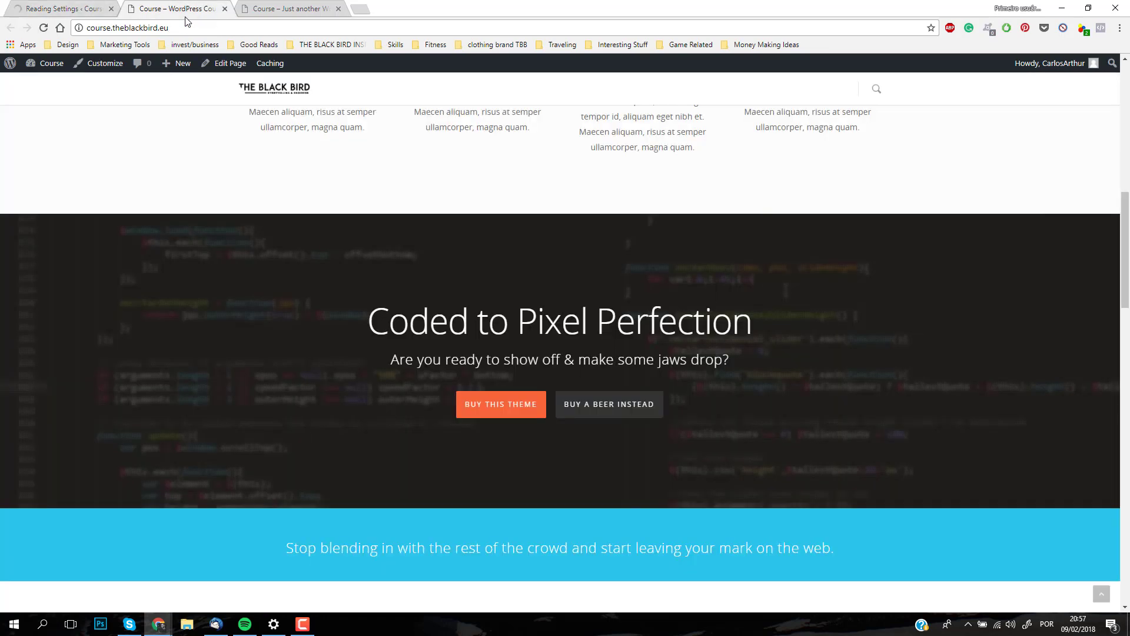
click(44, 30)
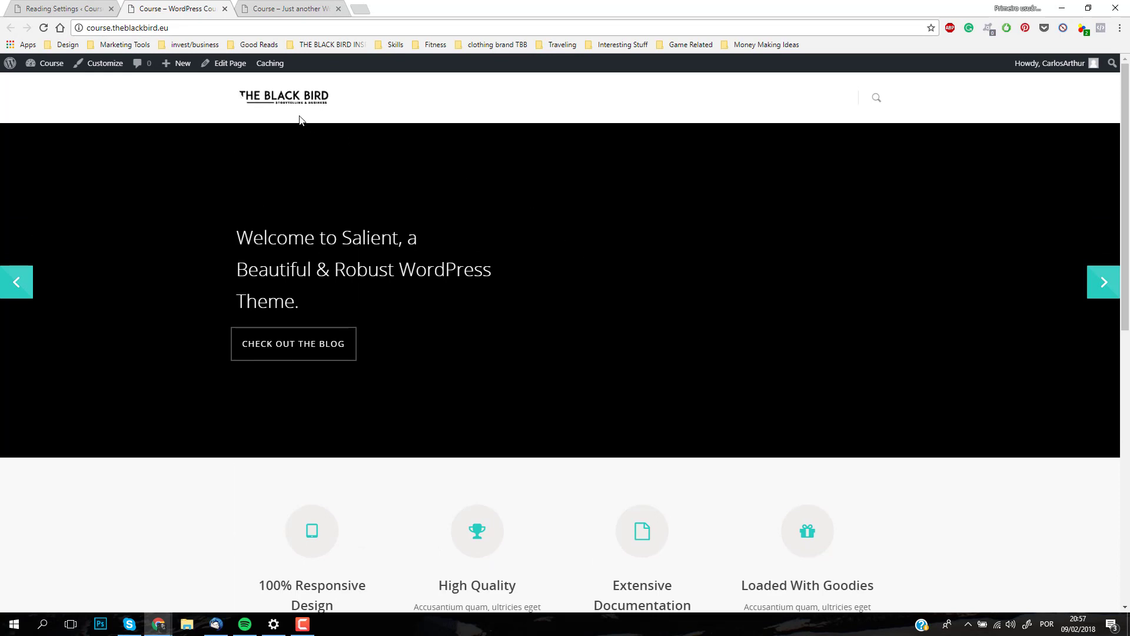
click(43, 5)
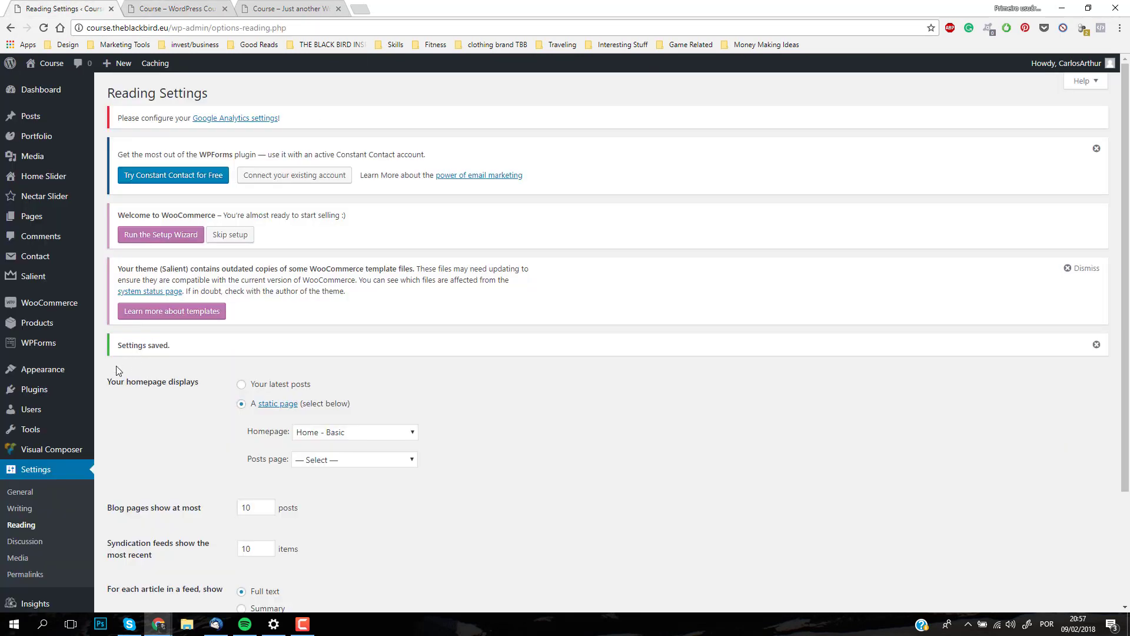
Step: Open the menu editor under Appearance and go to the Main Navigation menu structure
mouse_move(59, 379)
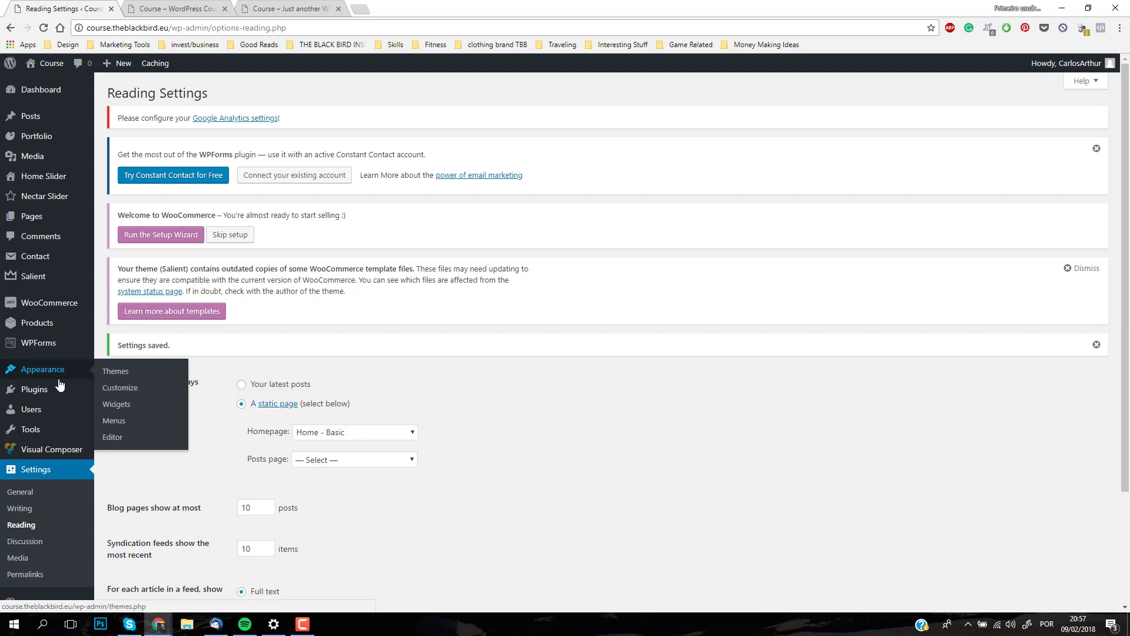
click(114, 421)
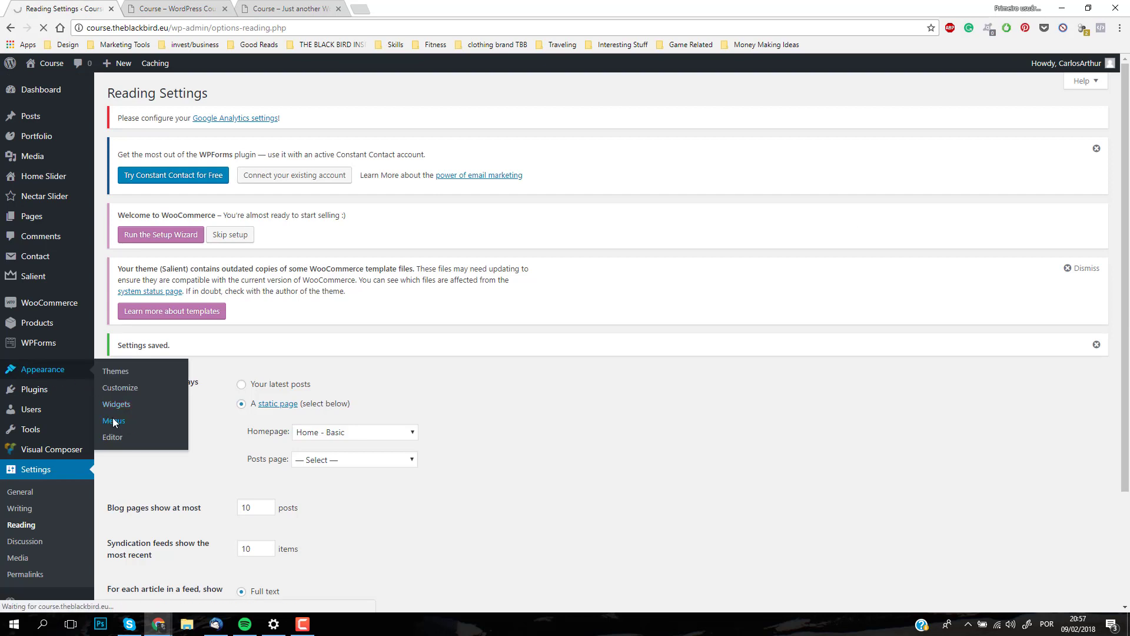
scroll(516, 294, down, 3)
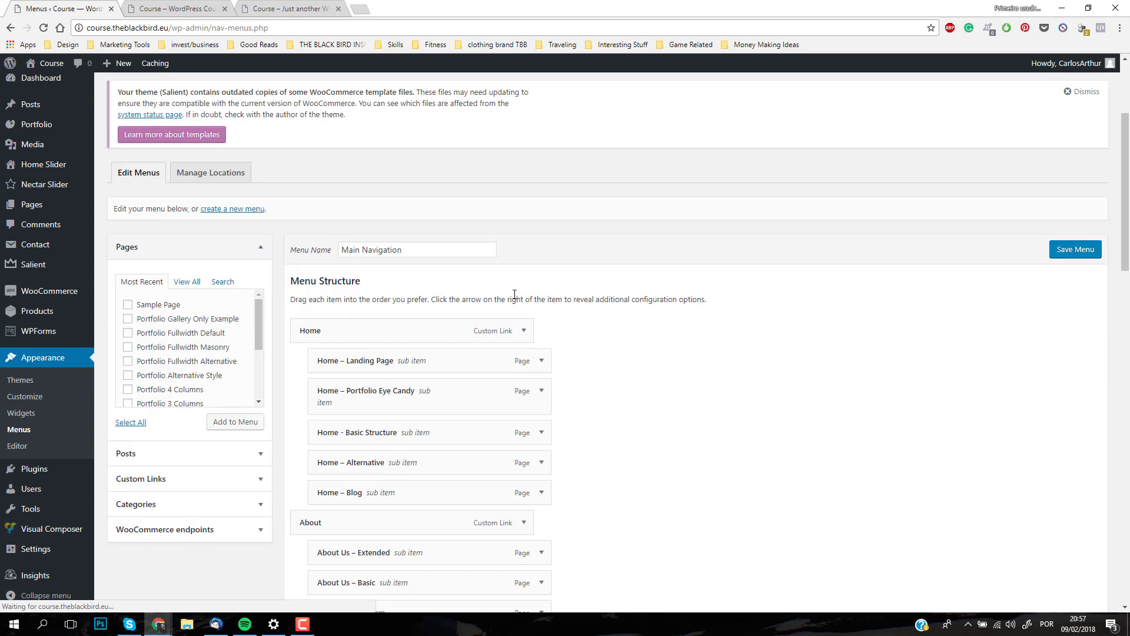
scroll(614, 273, down, 2)
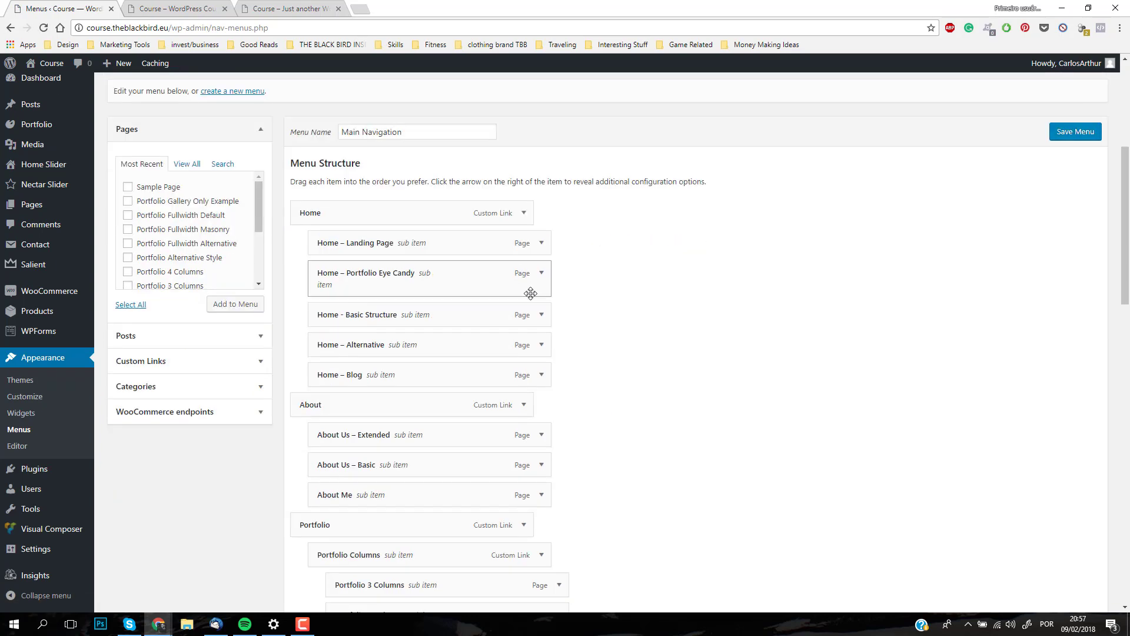
Step: Remove the Home – Landing Page and Home – Portfolio Eye Candy sub items from the Main Navigation menu
click(541, 247)
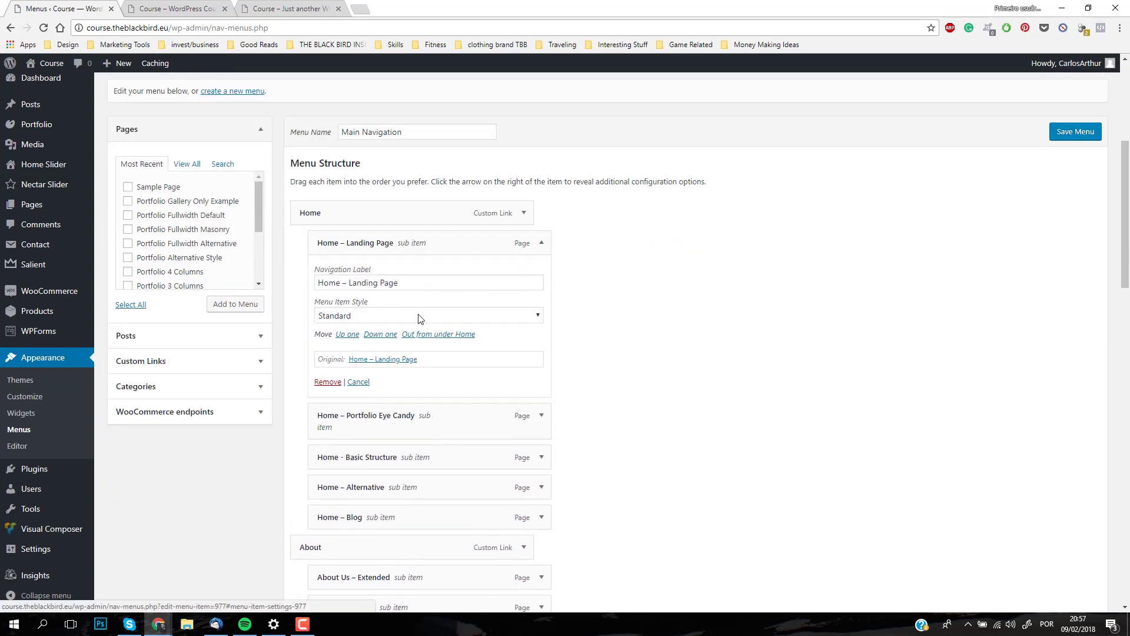
click(328, 382)
click(541, 242)
click(328, 394)
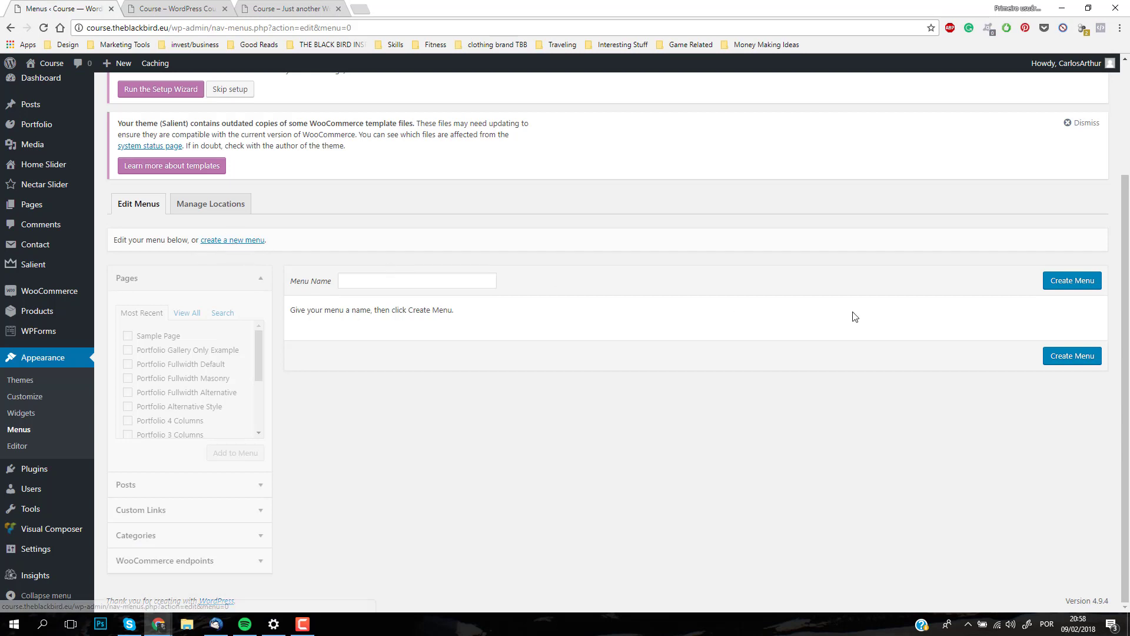
Step: Create a new navigation menu named Main
click(1068, 281)
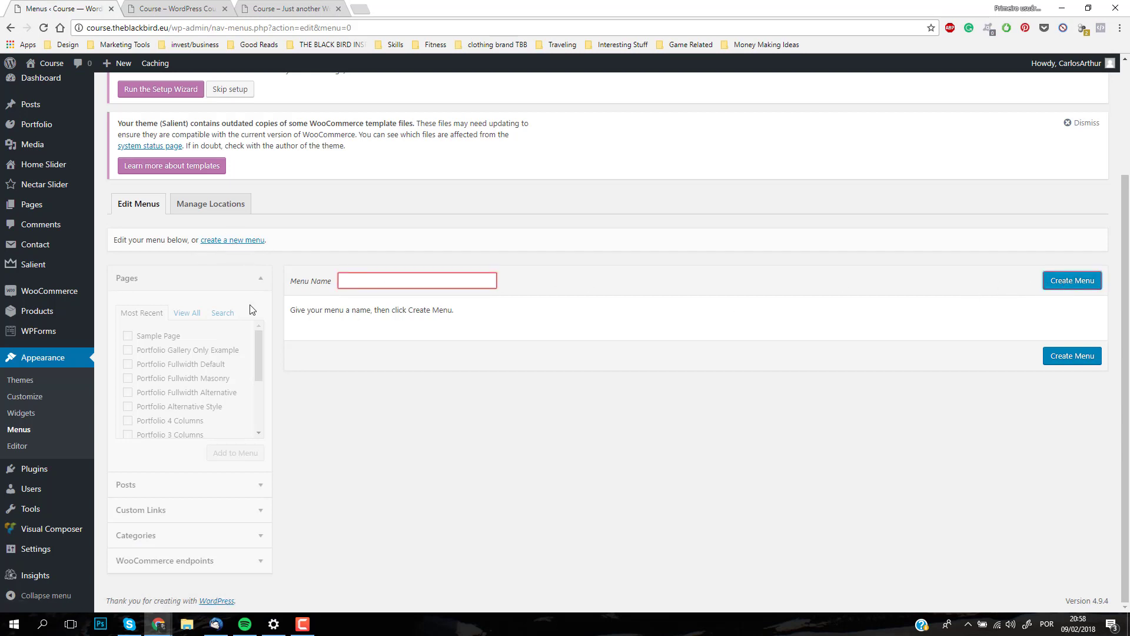
click(373, 282)
text(Main)
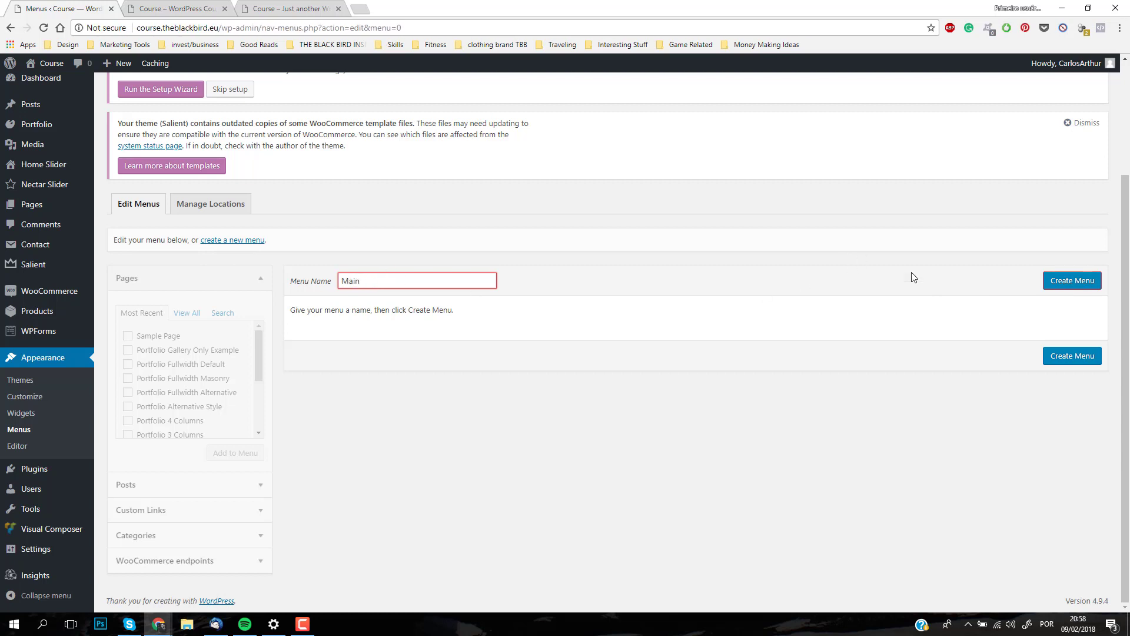
click(1052, 286)
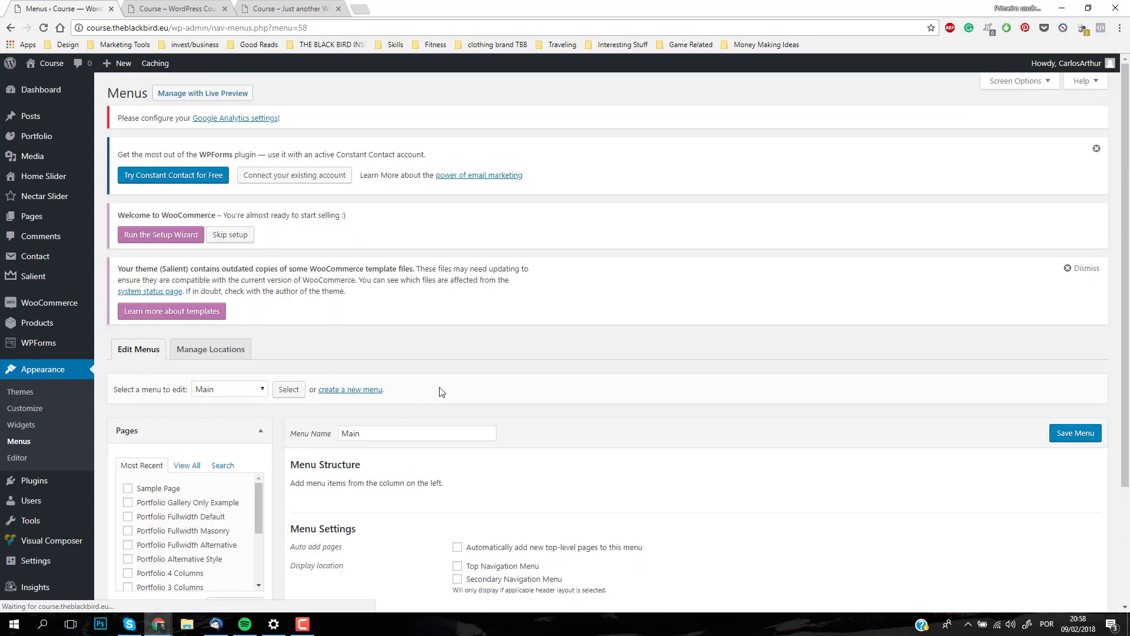
Step: Browse the pages, posts and custom link options that can be added to the Main menu
scroll(362, 354, down, 3)
drag(259, 355, 257, 395)
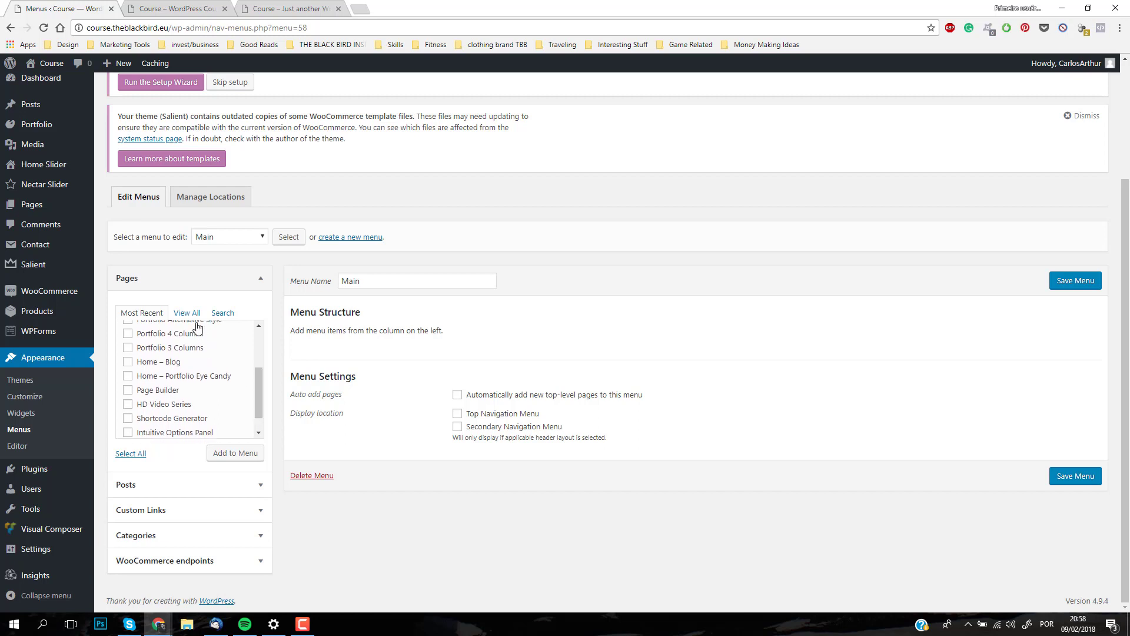
click(258, 488)
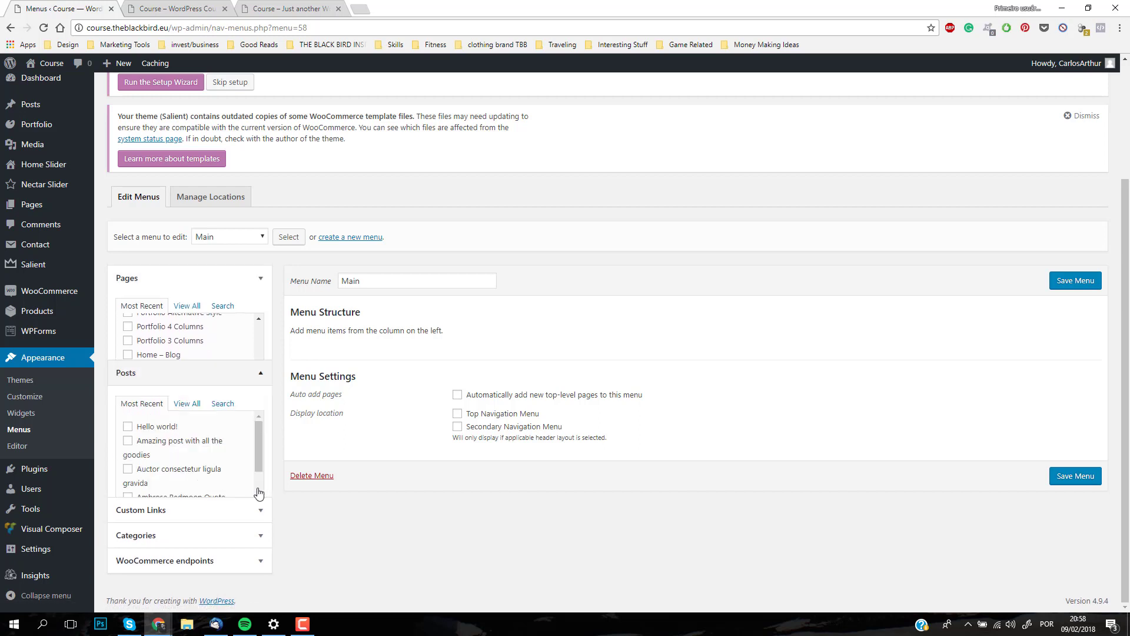
click(254, 510)
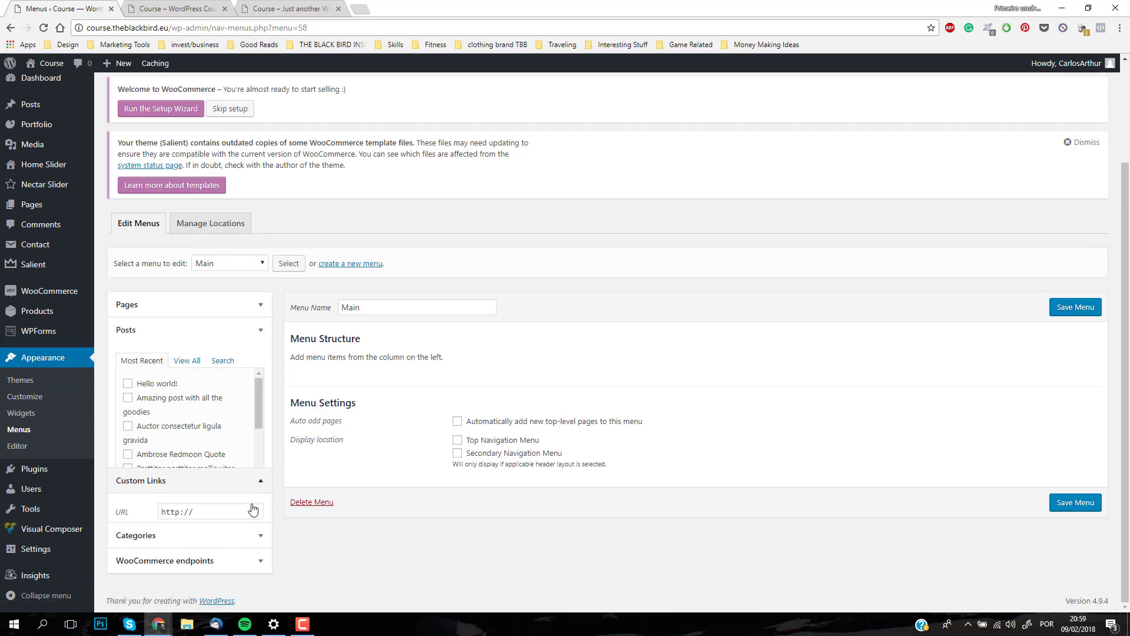
click(255, 350)
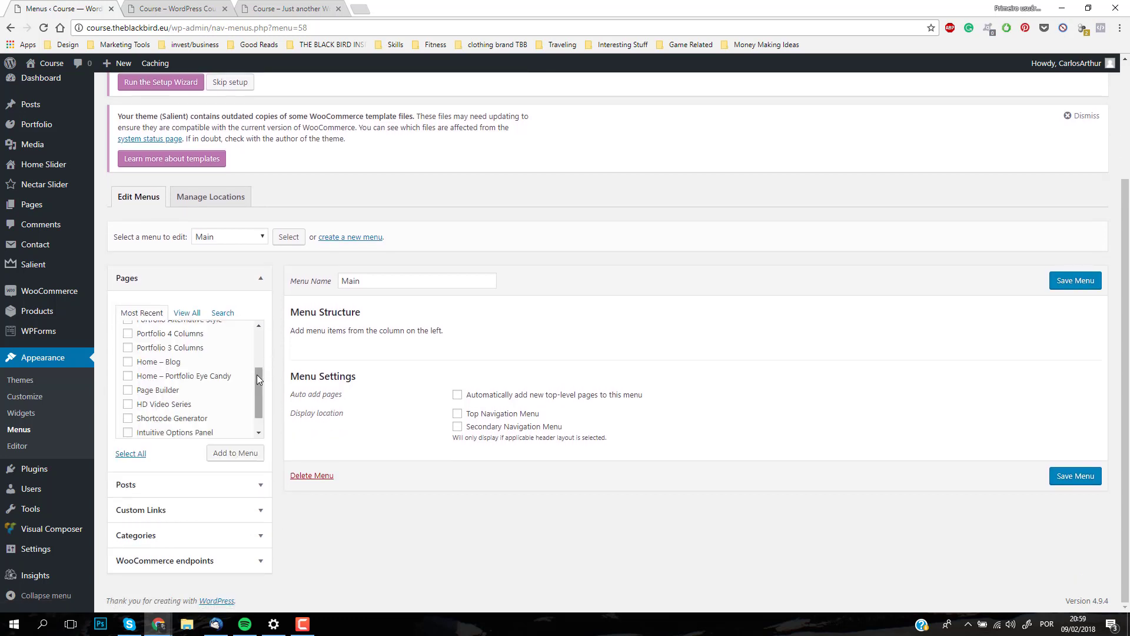
drag(257, 375, 258, 406)
Step: From the full list of pages, add Home – Basic, Blog and Contact to the Main menu
click(187, 313)
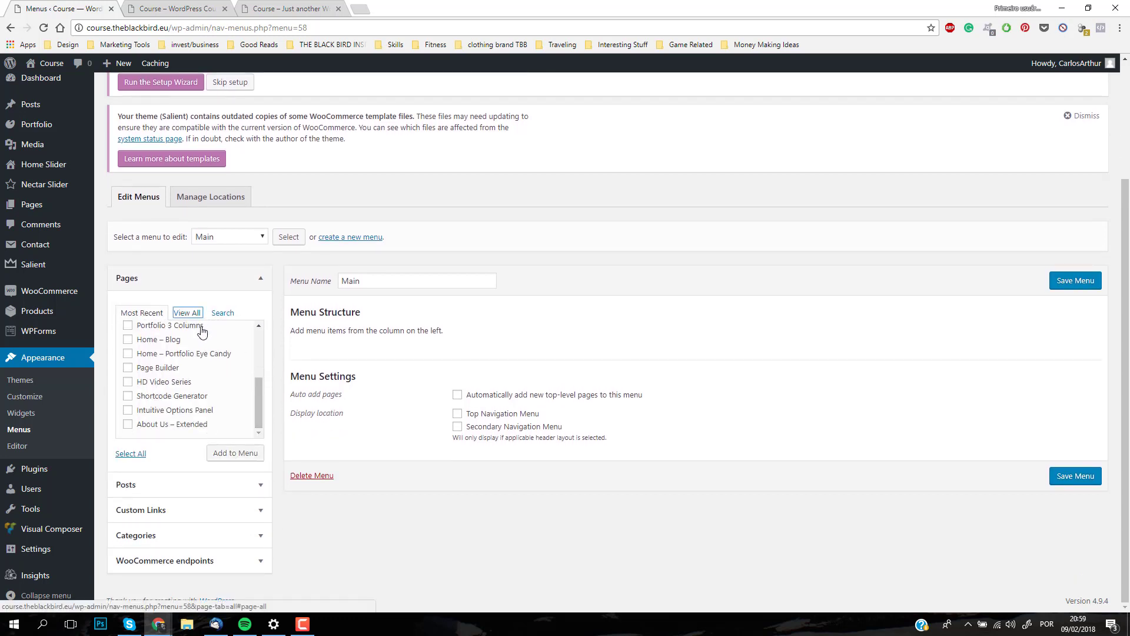
click(187, 313)
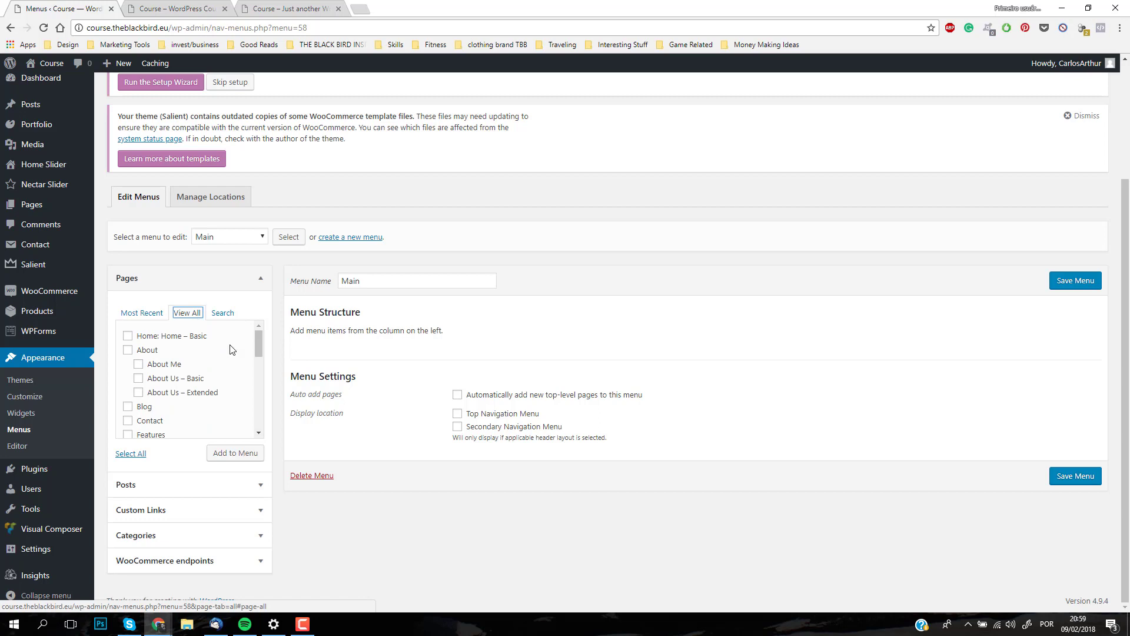
click(128, 337)
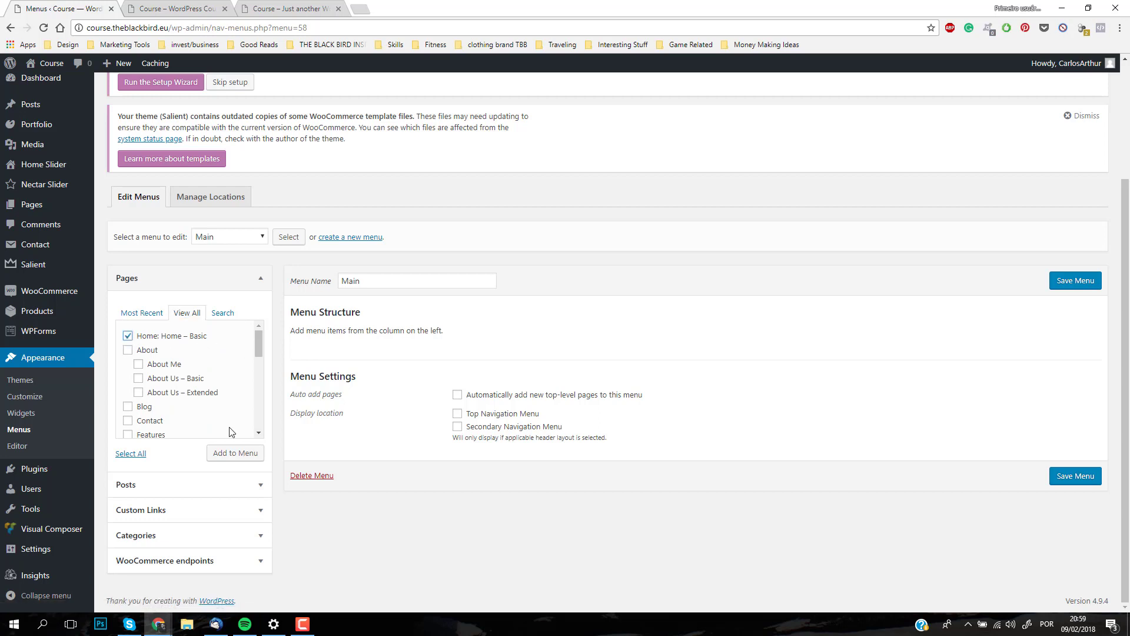
click(234, 453)
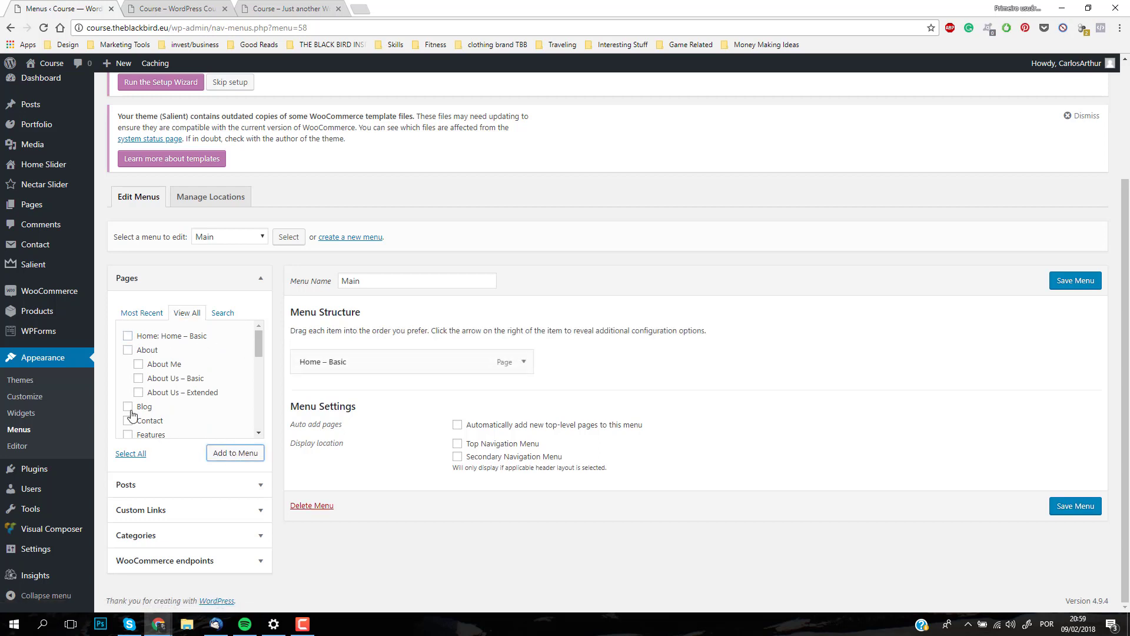
click(129, 407)
click(239, 457)
click(128, 420)
click(240, 451)
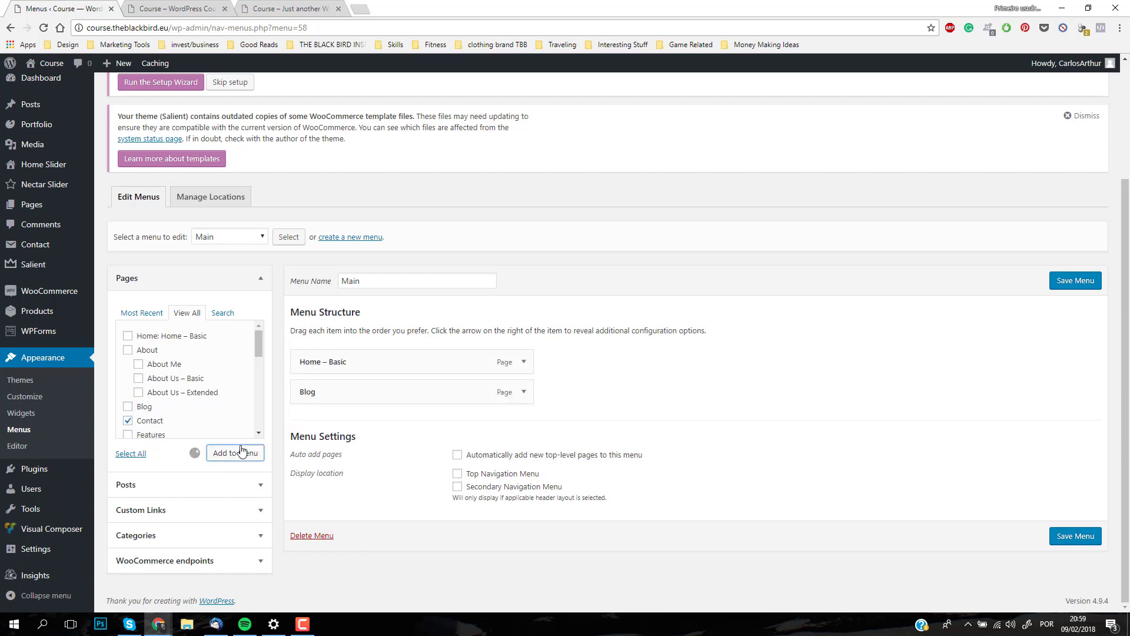
scroll(251, 377, down, 6)
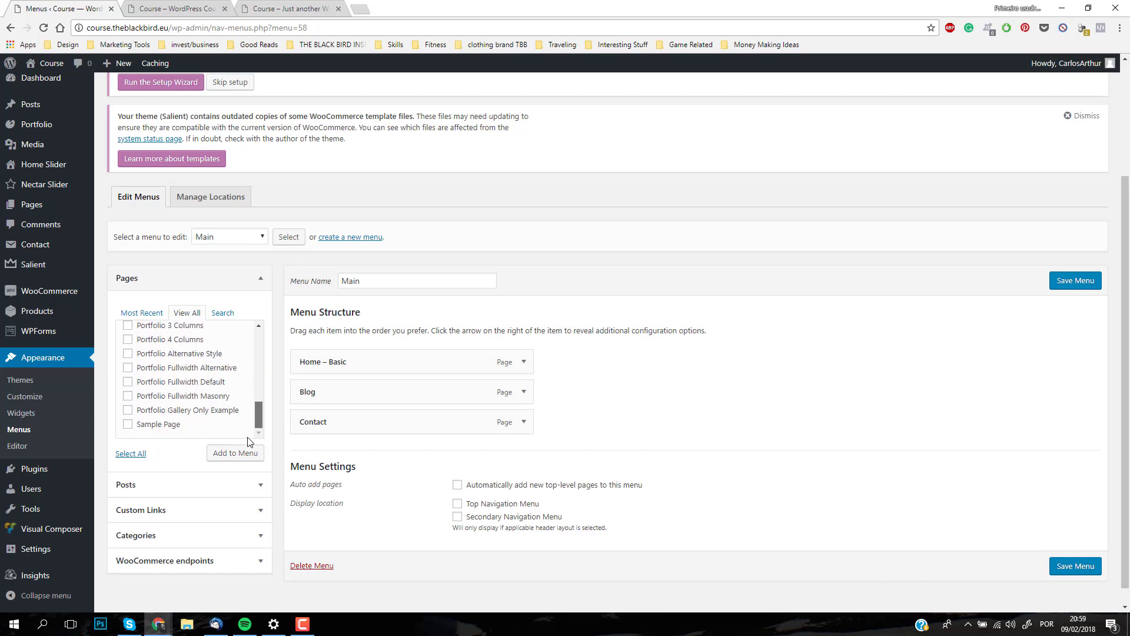
scroll(254, 377, up, 5)
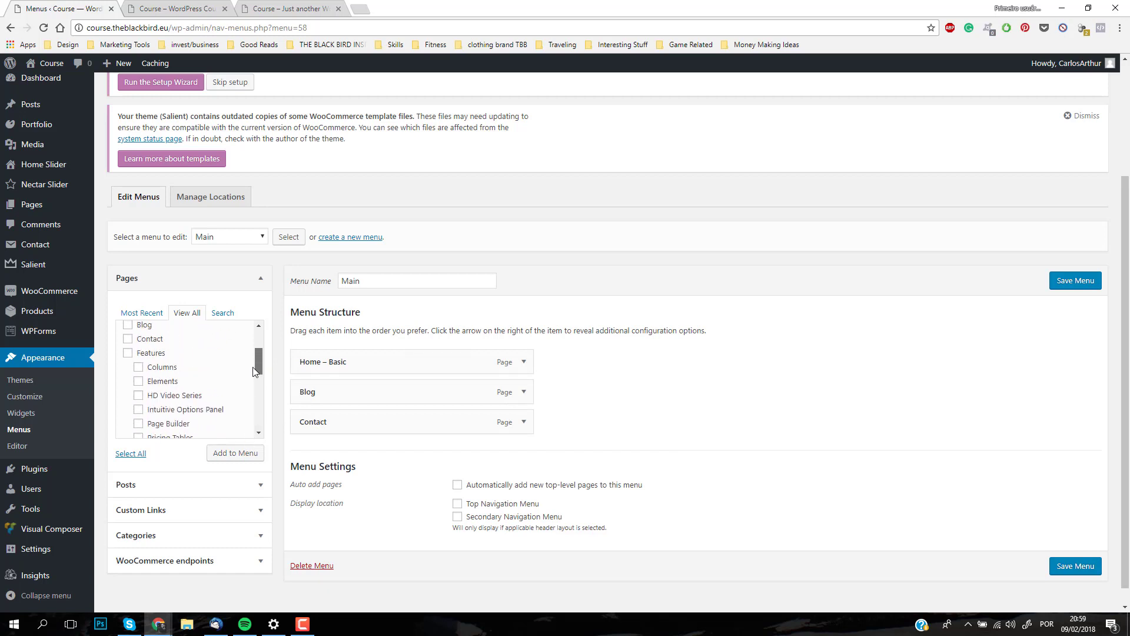
scroll(255, 371, up, 3)
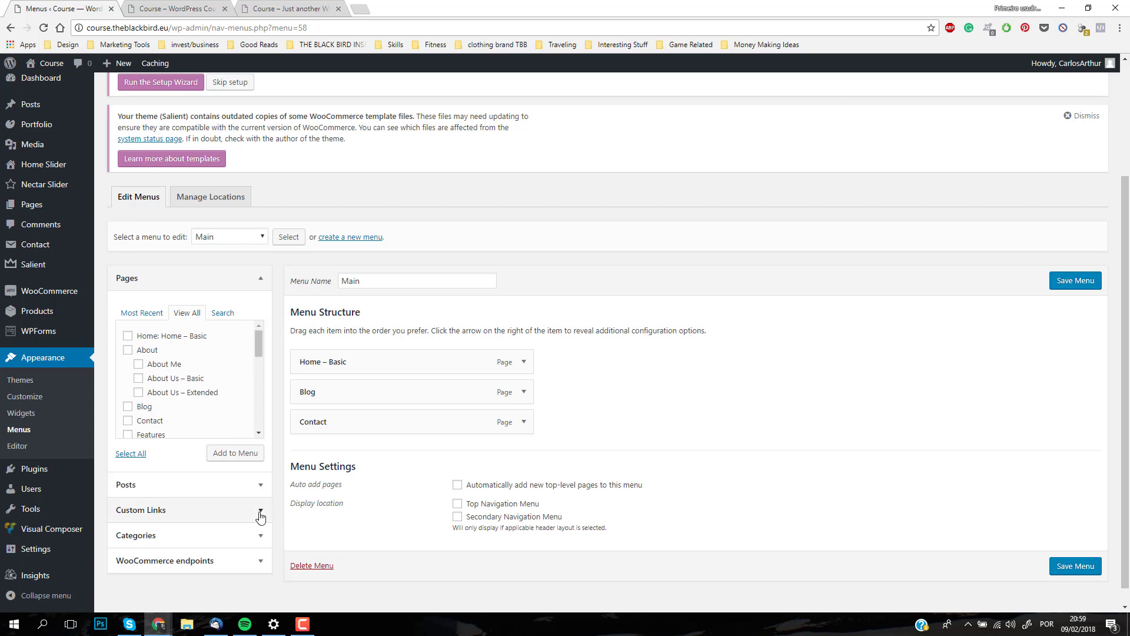
click(235, 512)
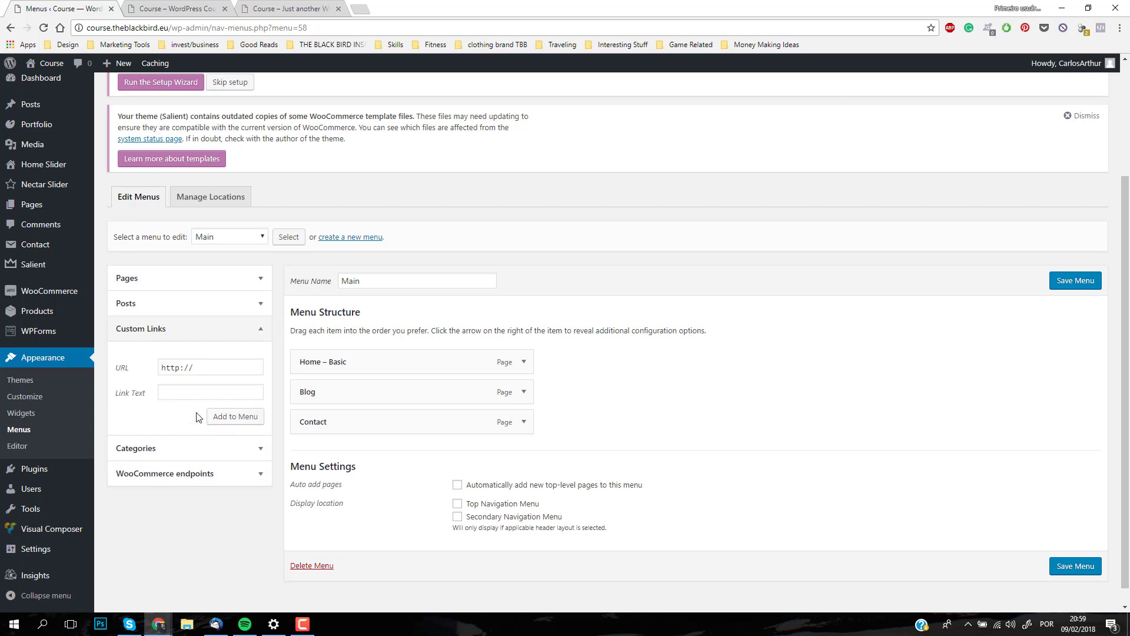
drag(197, 367, 148, 367)
click(220, 367)
text(theblackbird.e)
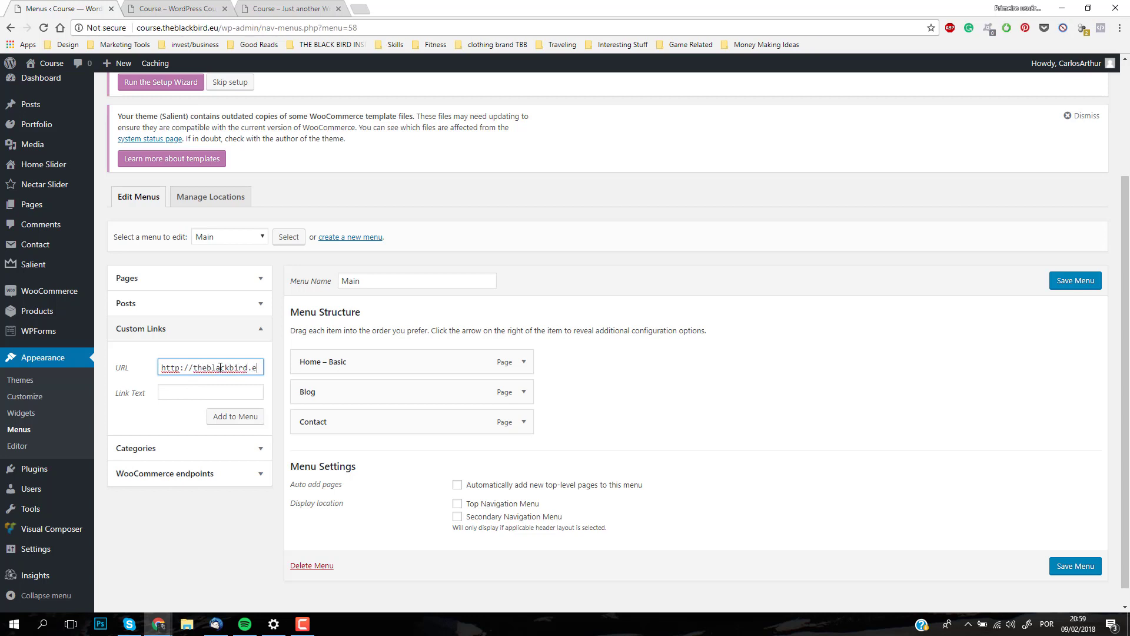
text(u)
key(Tab)
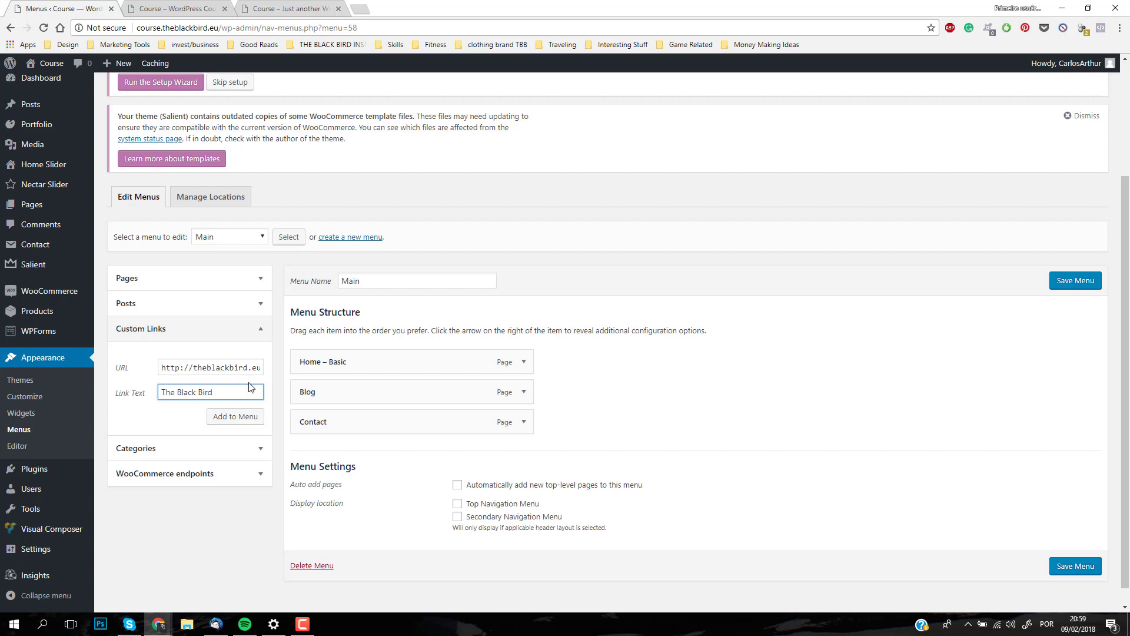
click(241, 417)
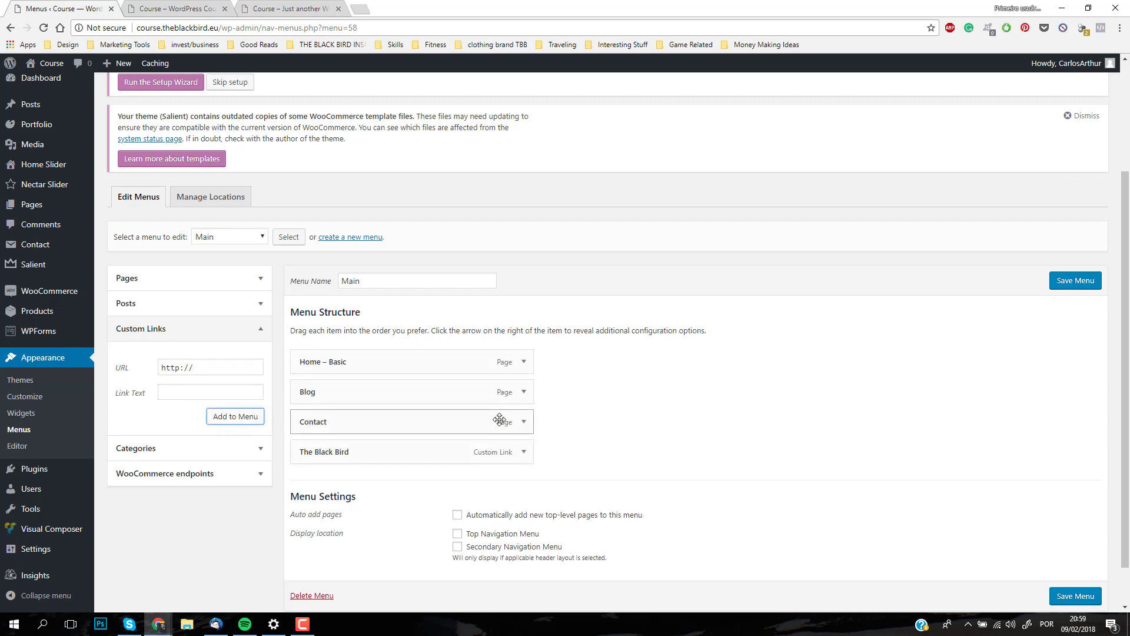
Step: Save the Main menu with its display location set to Top Navigation Menu
scroll(253, 474, up, 3)
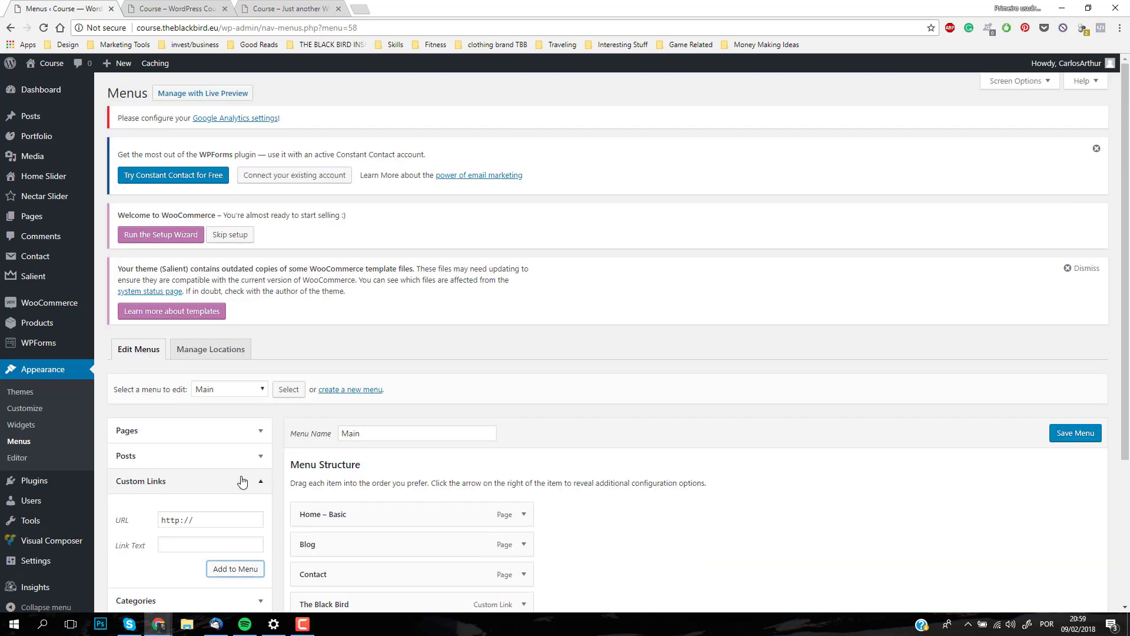
click(262, 430)
scroll(577, 471, down, 2)
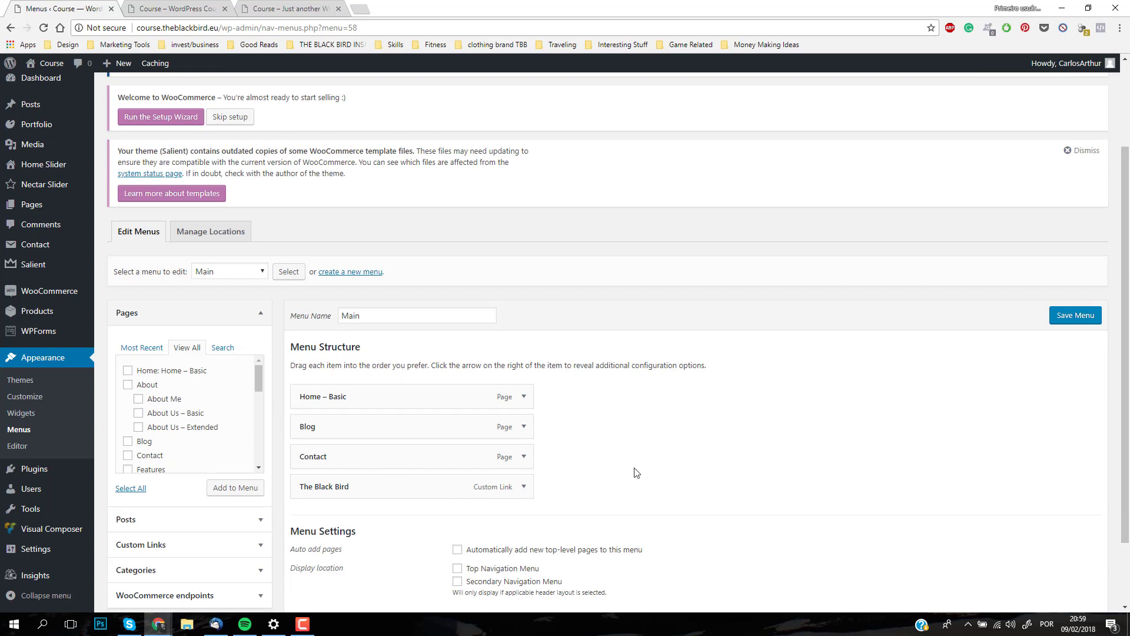
click(1055, 318)
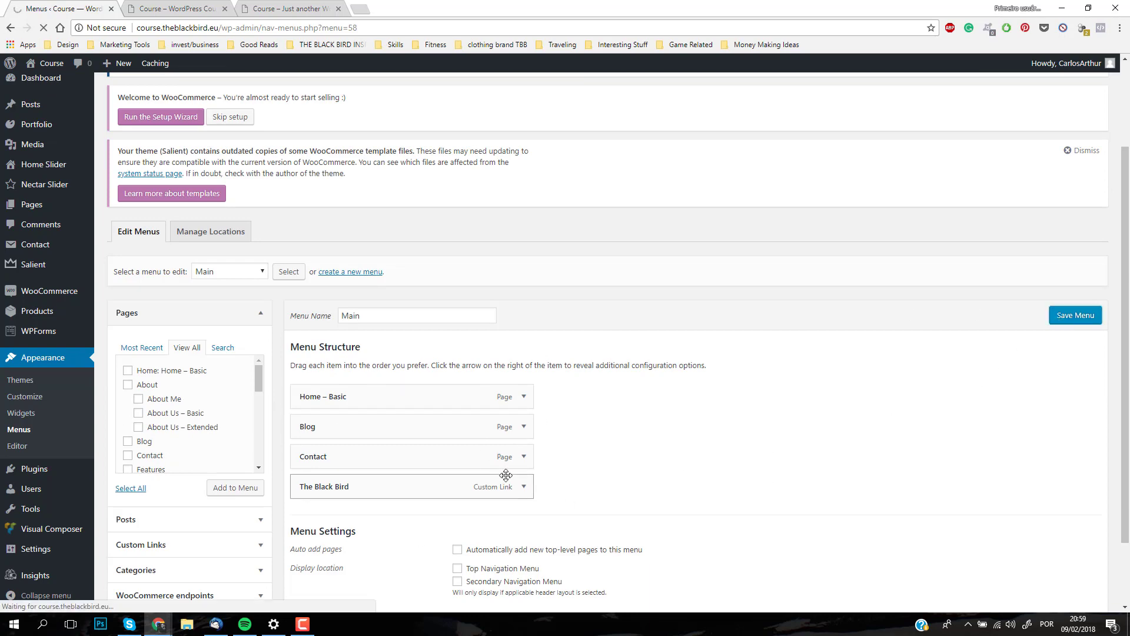
scroll(586, 494, down, 5)
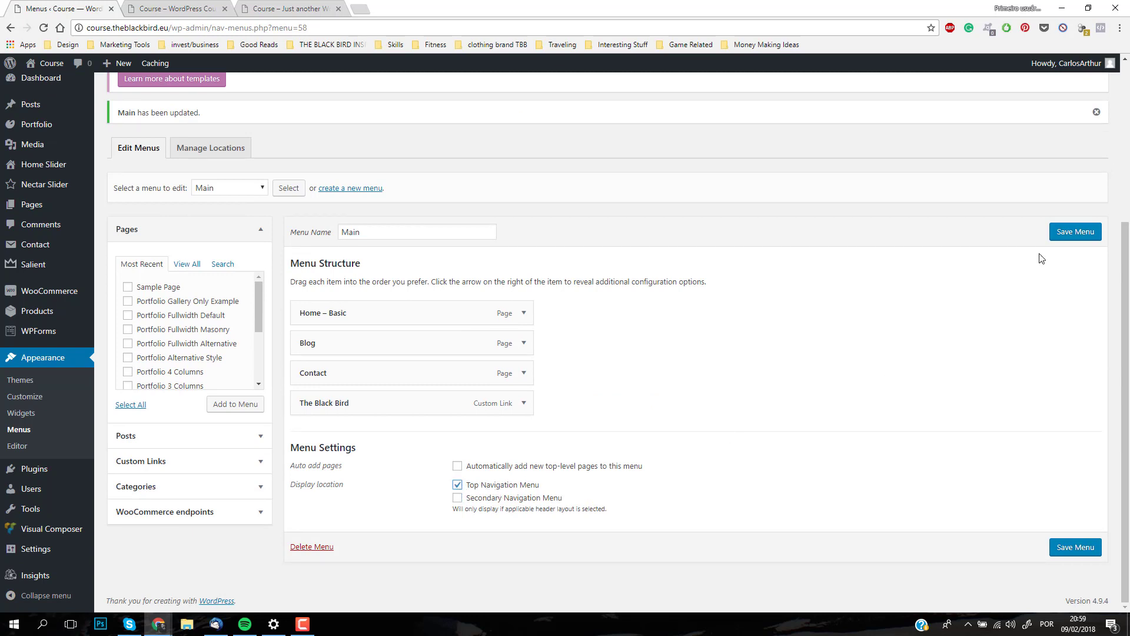
click(1068, 232)
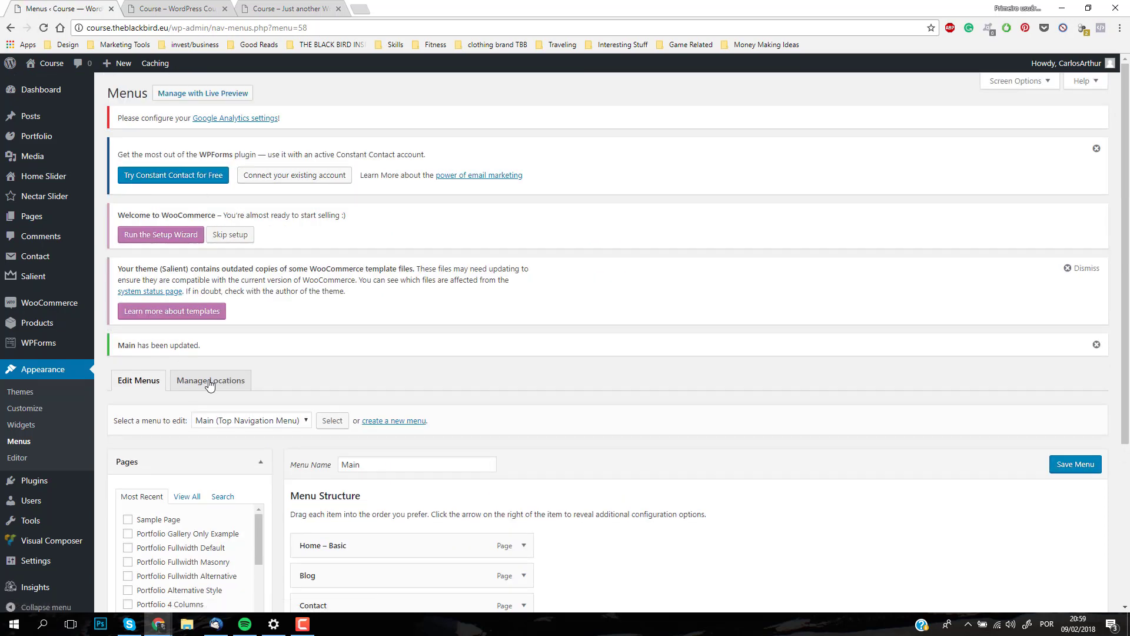
Step: Check the theme's menu location assignments and reload the live front page to examine its navigation
click(222, 383)
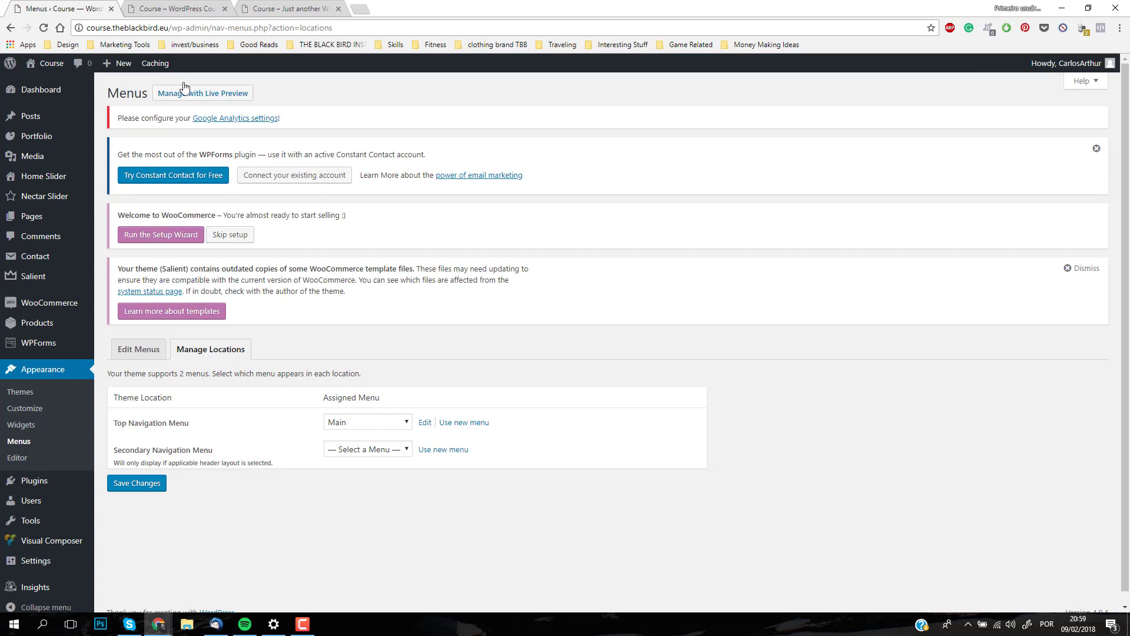
click(177, 8)
click(44, 28)
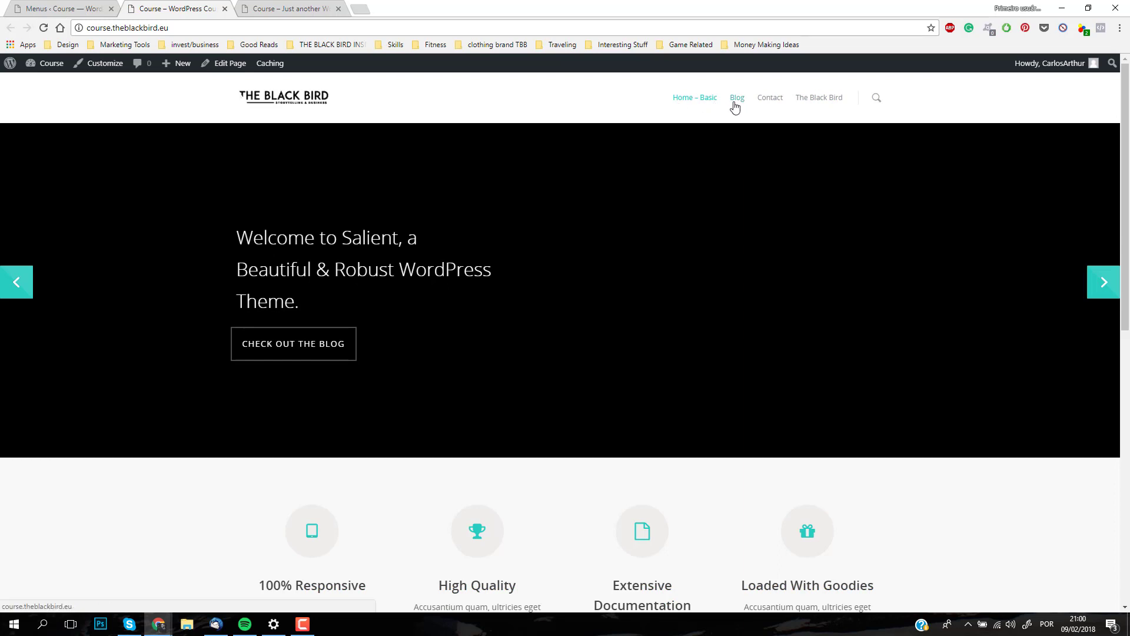
Step: Return to editing the Main menu, shorten the Home – Basic item's navigation label to Home and save the menu
click(58, 9)
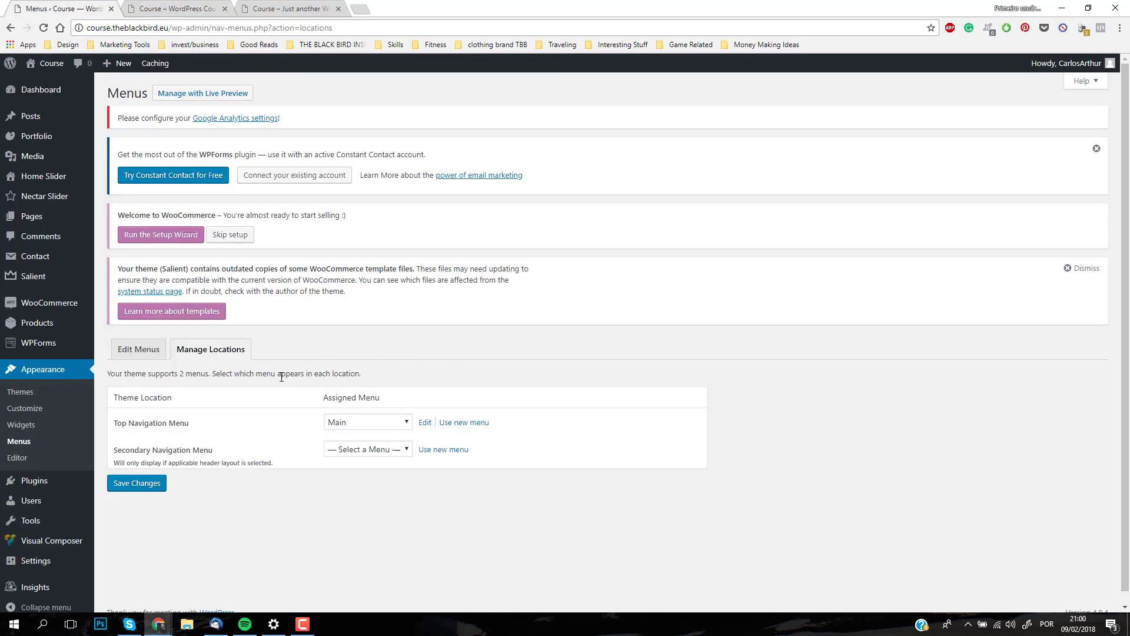
click(150, 350)
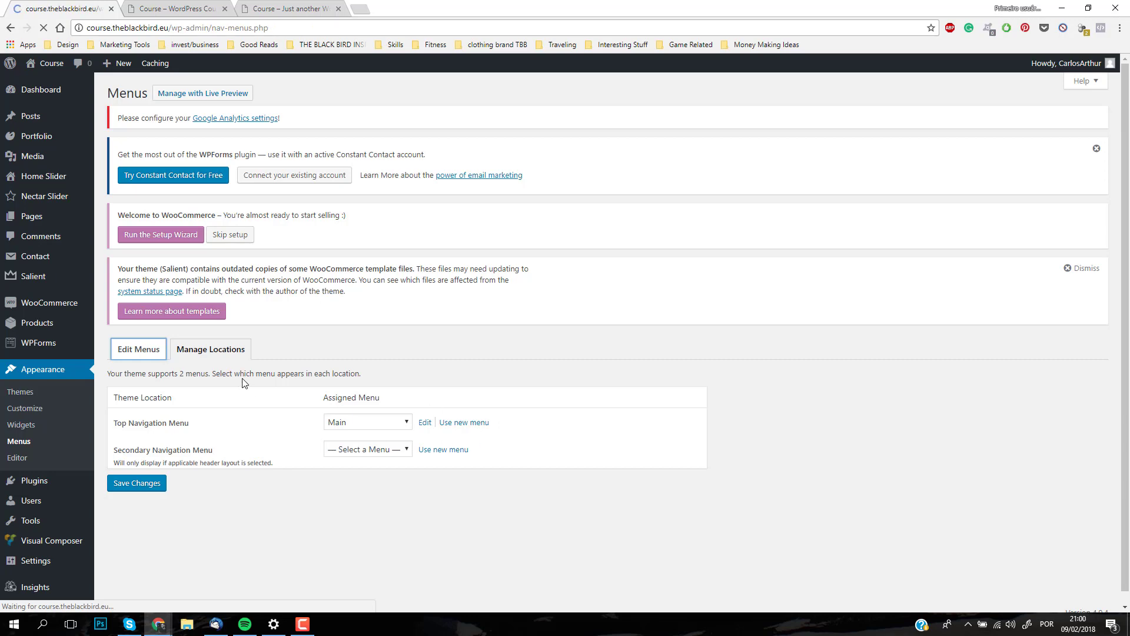
scroll(610, 384, down, 2)
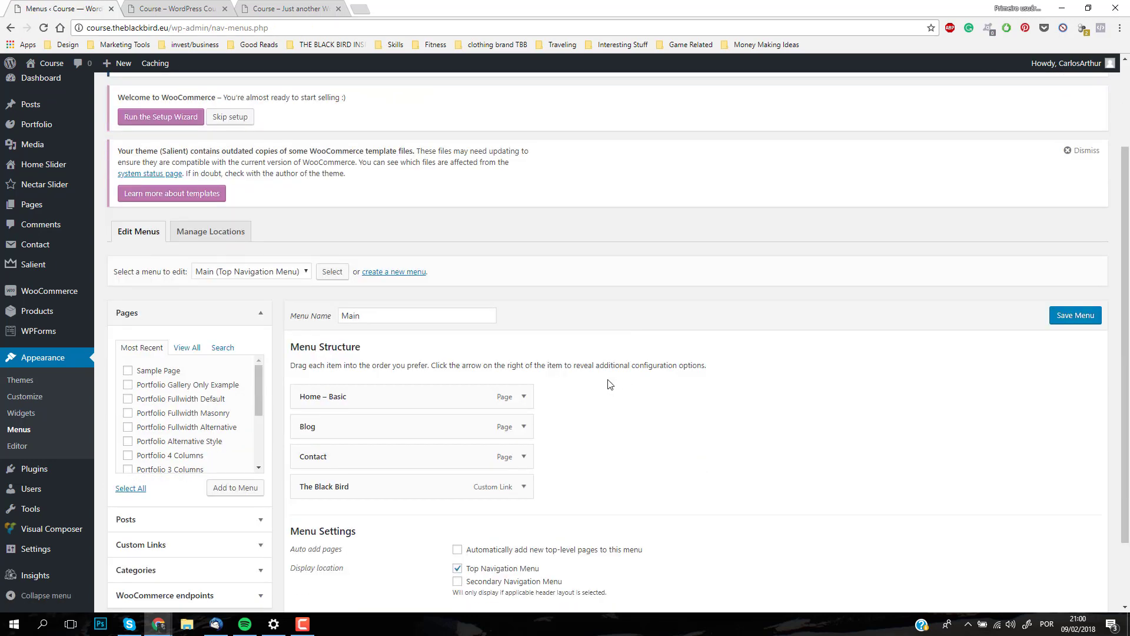
click(522, 397)
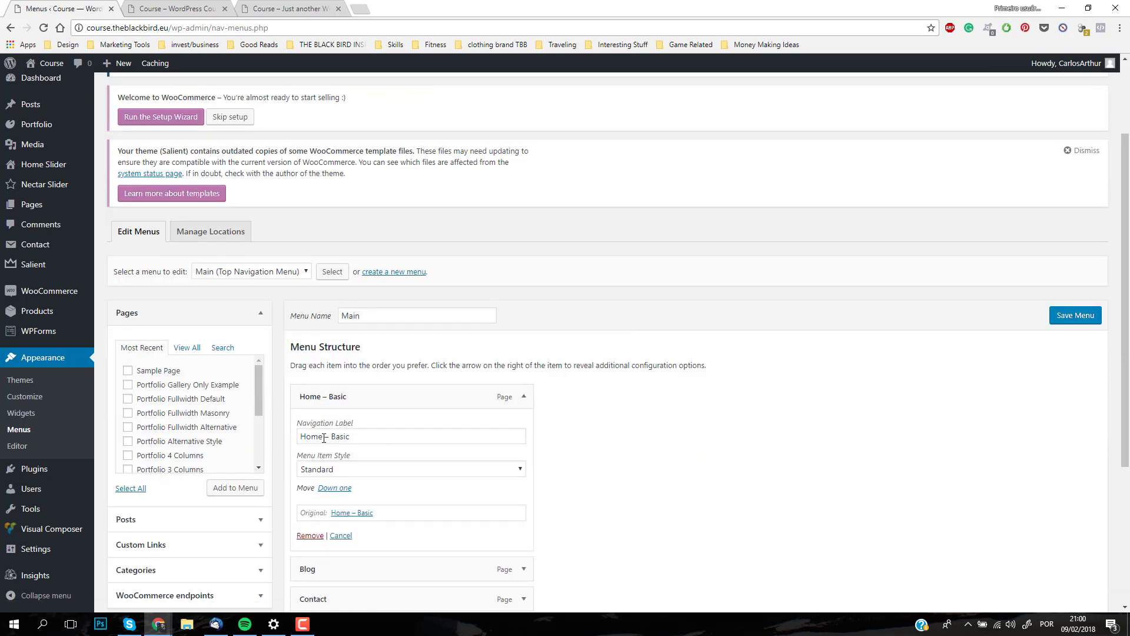
drag(324, 437, 435, 442)
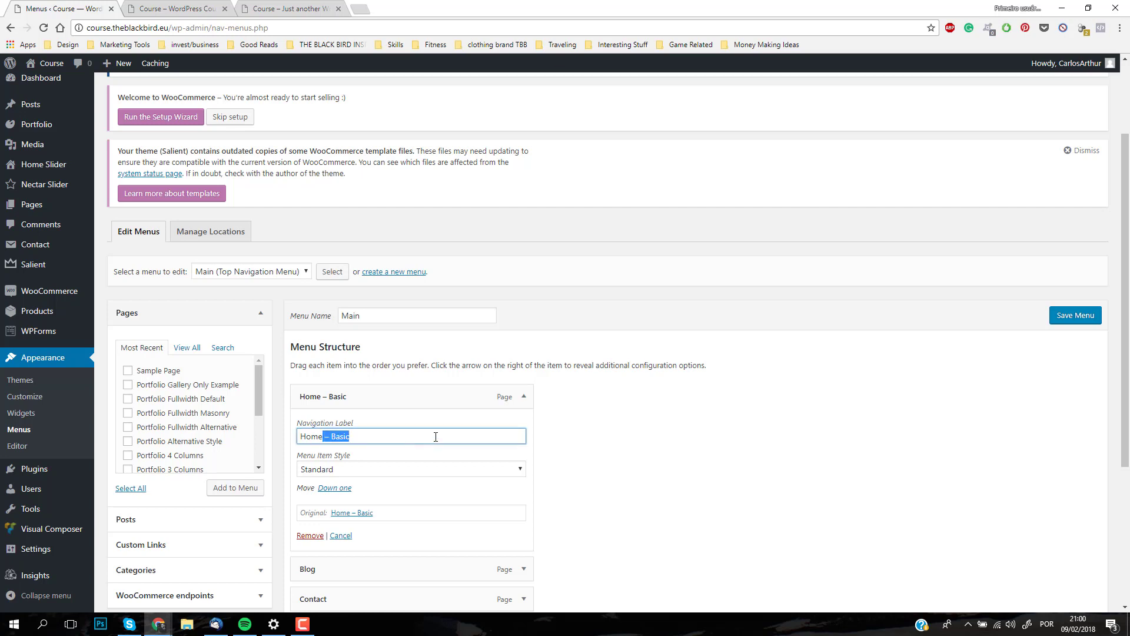
key(BackSpace)
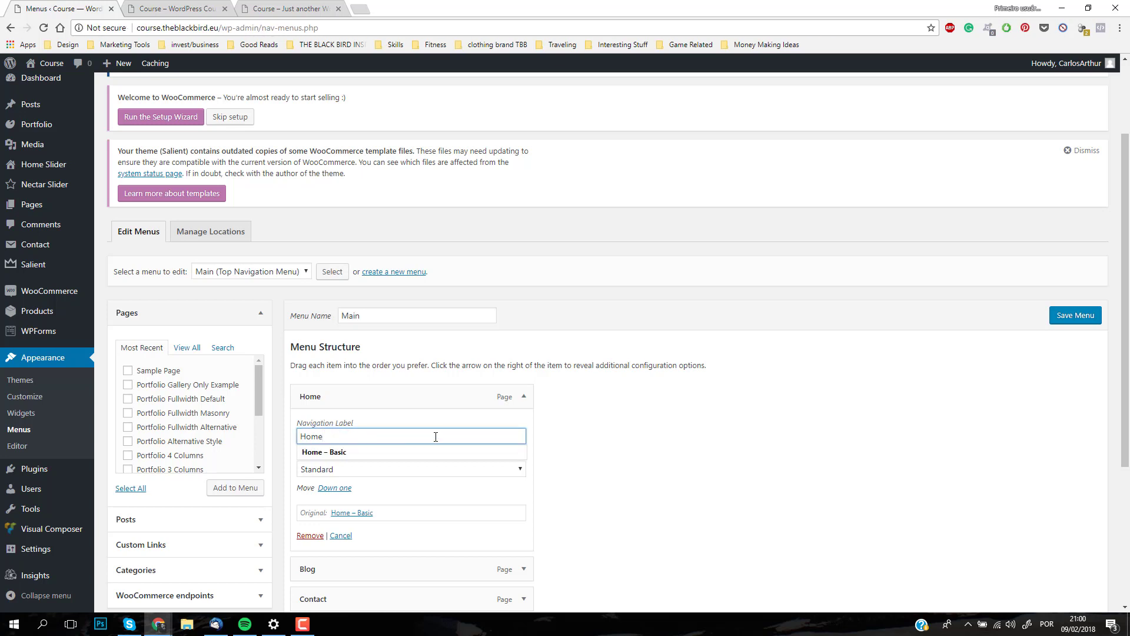
scroll(679, 427, down, 2)
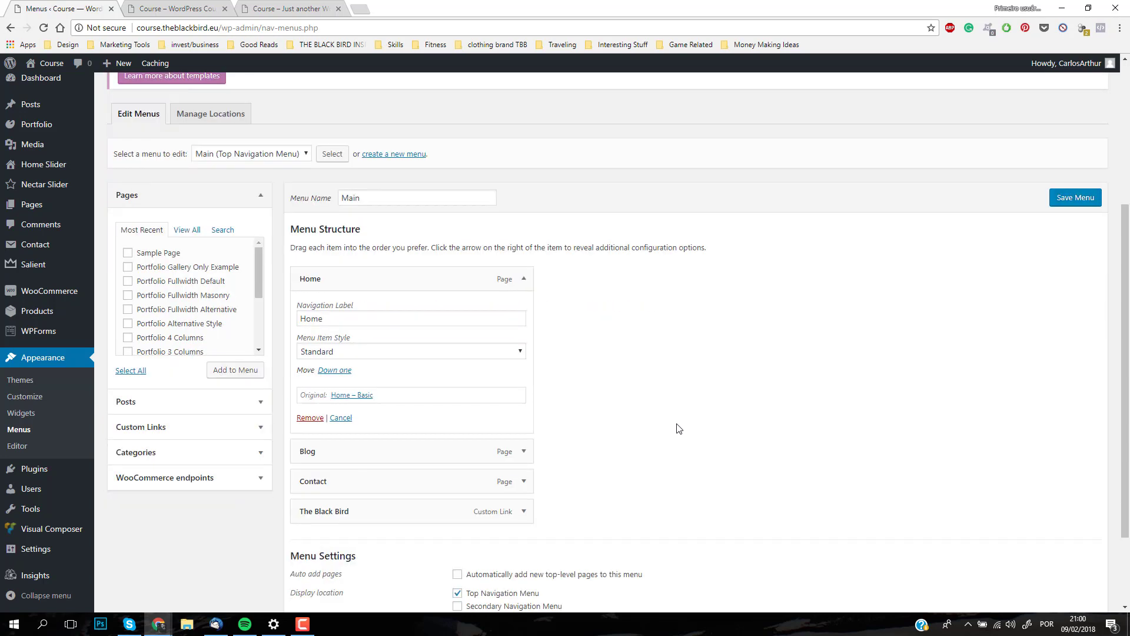
click(1066, 200)
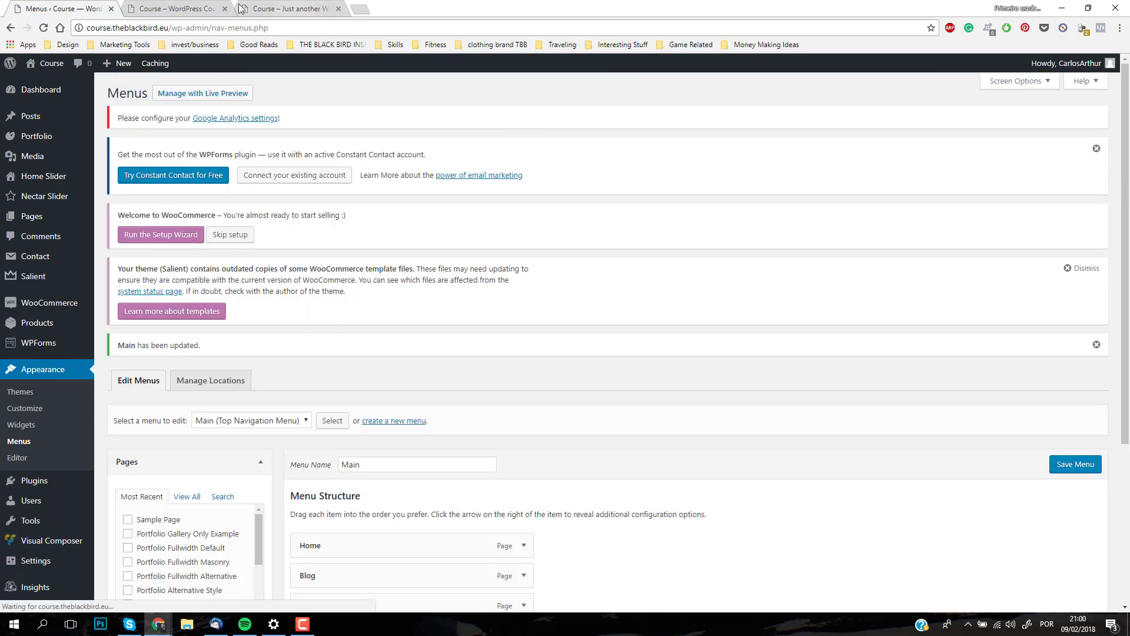
Step: Reload the live front page to check the renamed navigation item and open the Blog page from the navigation
click(172, 8)
click(43, 28)
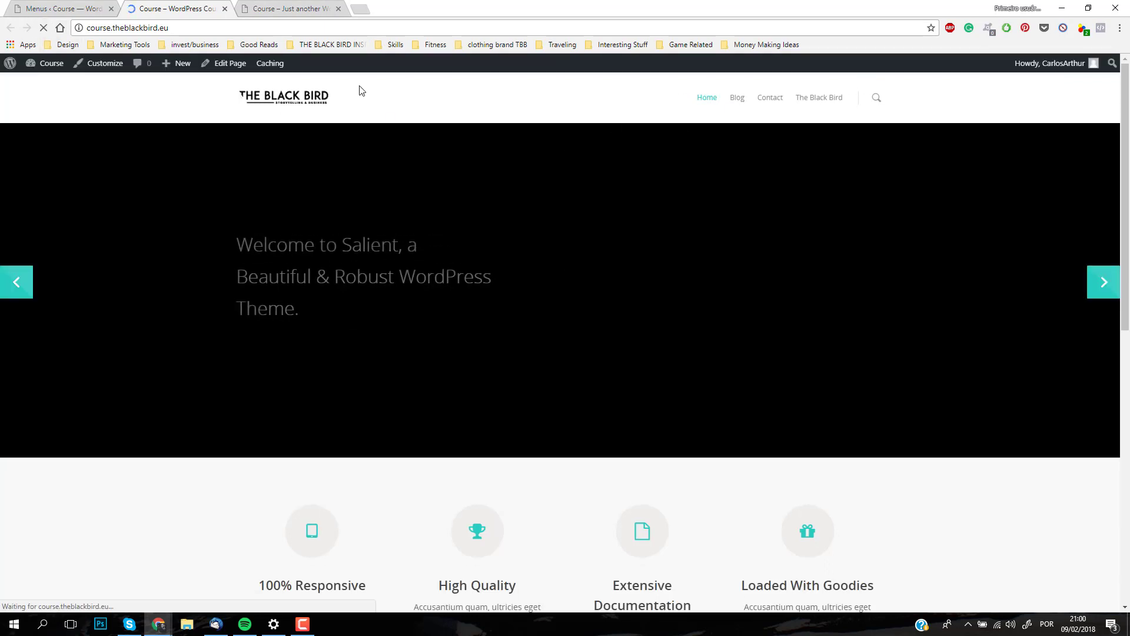
click(736, 97)
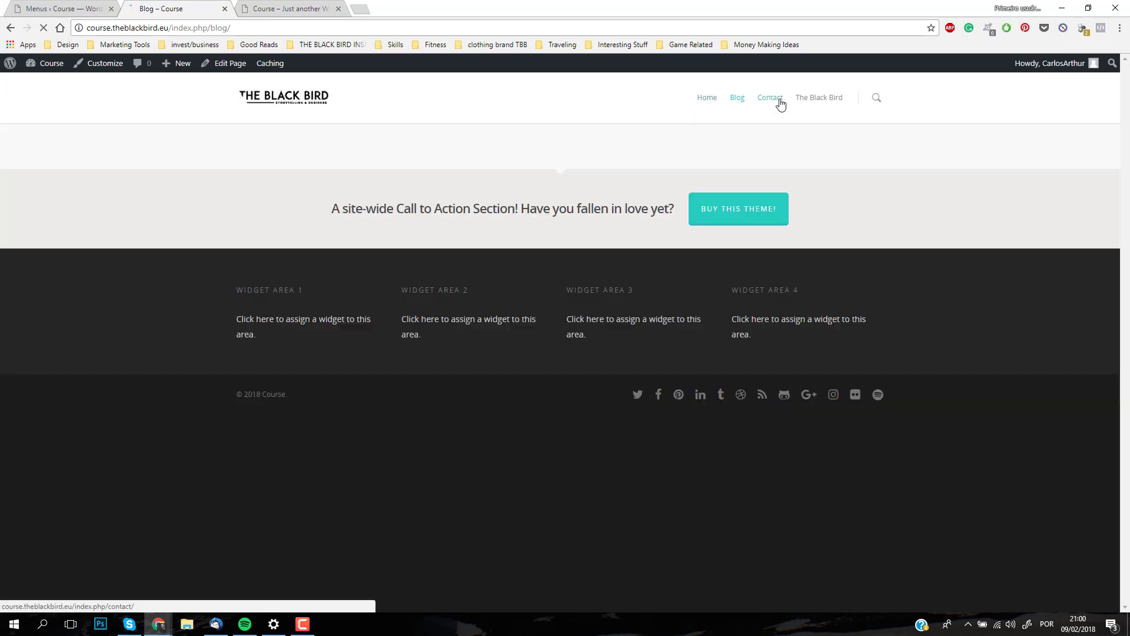
Step: Open the Contact page from the live navigation, test the The Black Bird link and return to examine the Contact page
click(781, 104)
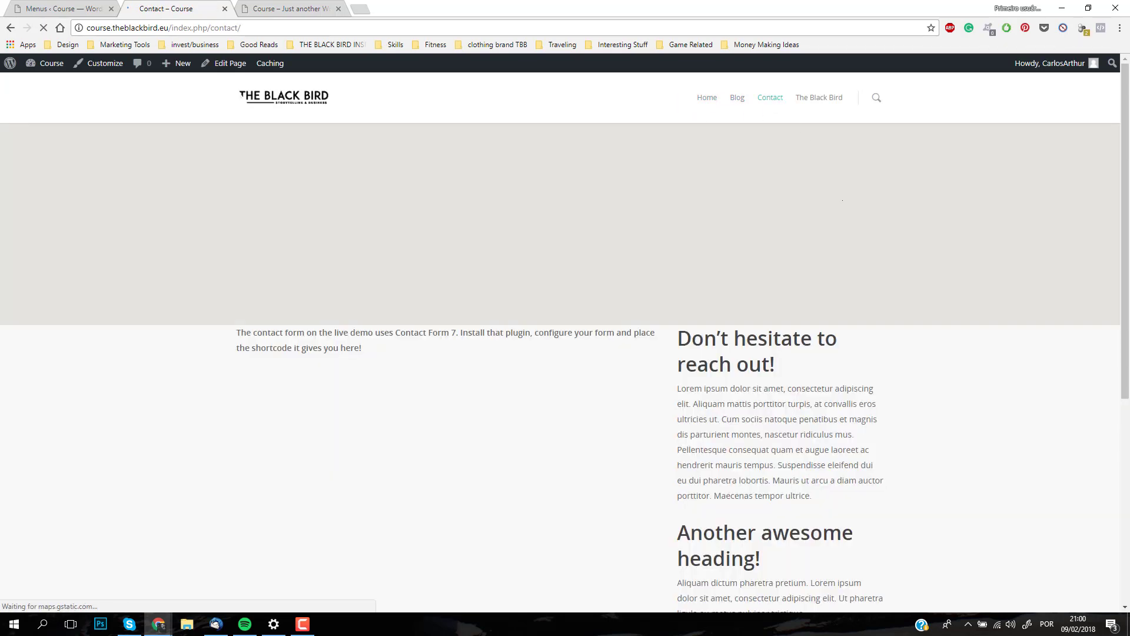
scroll(863, 264, down, 5)
scroll(860, 267, up, 5)
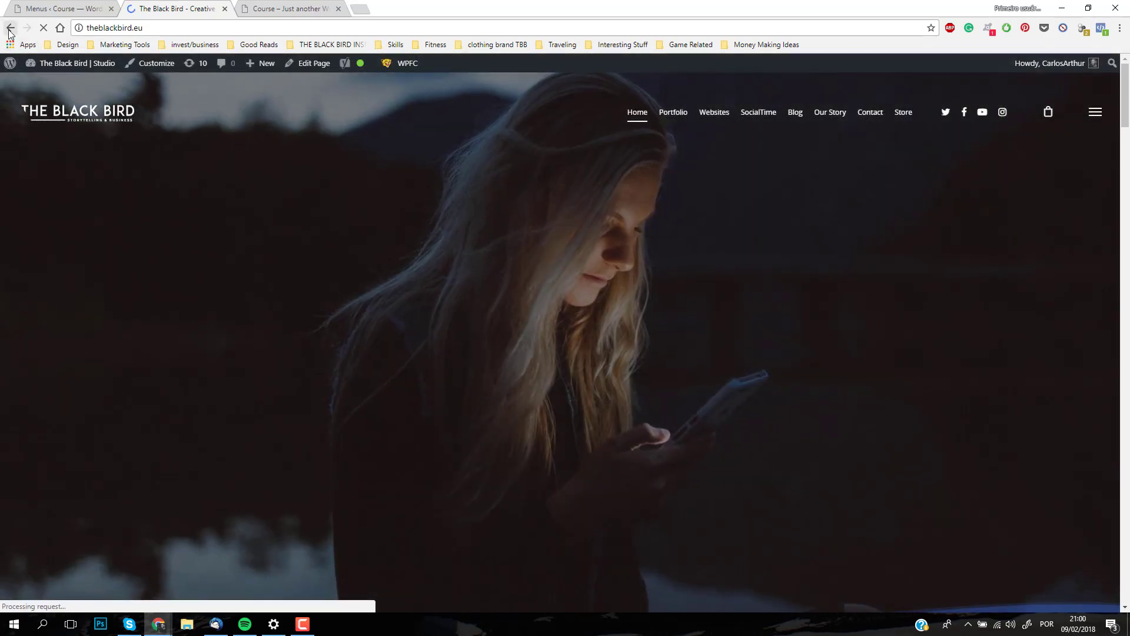
click(9, 29)
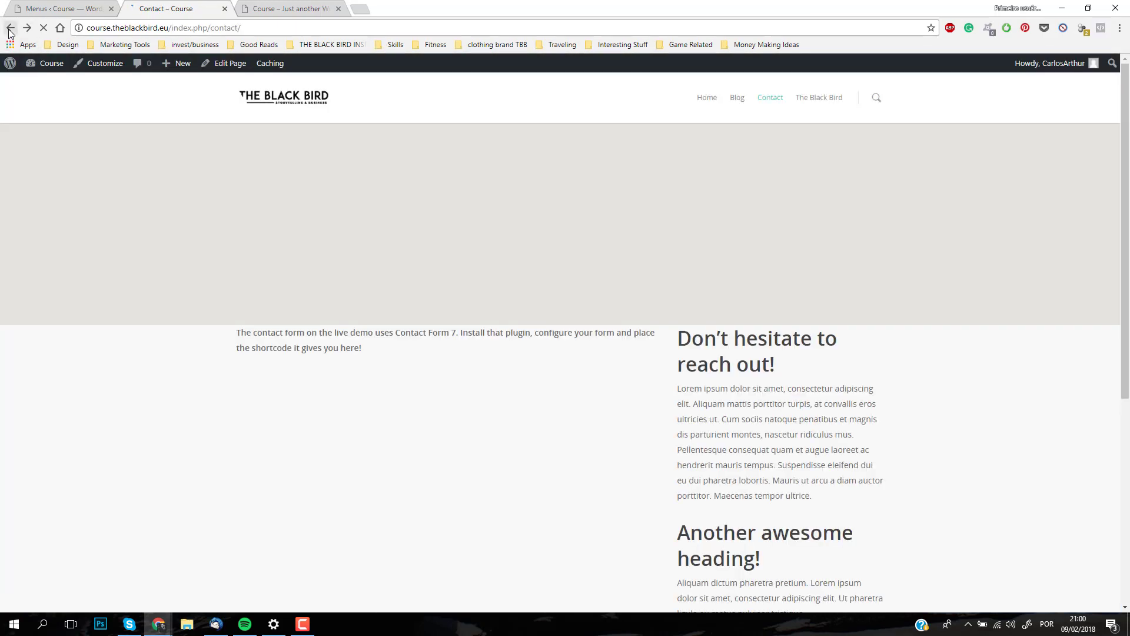
scroll(615, 376, down, 5)
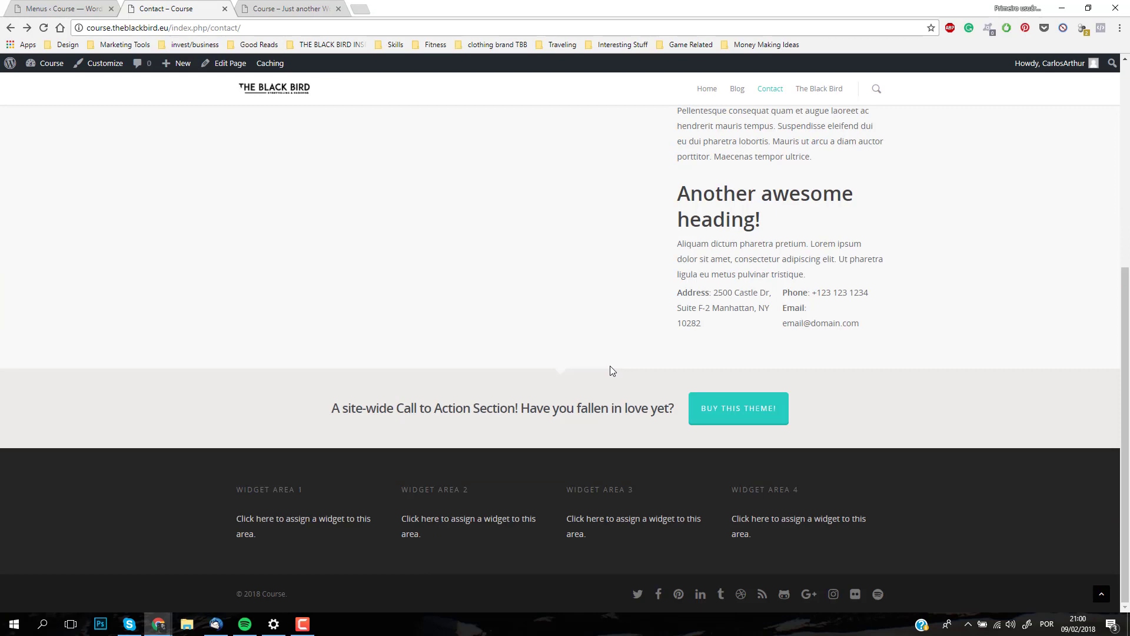
scroll(588, 407, up, 5)
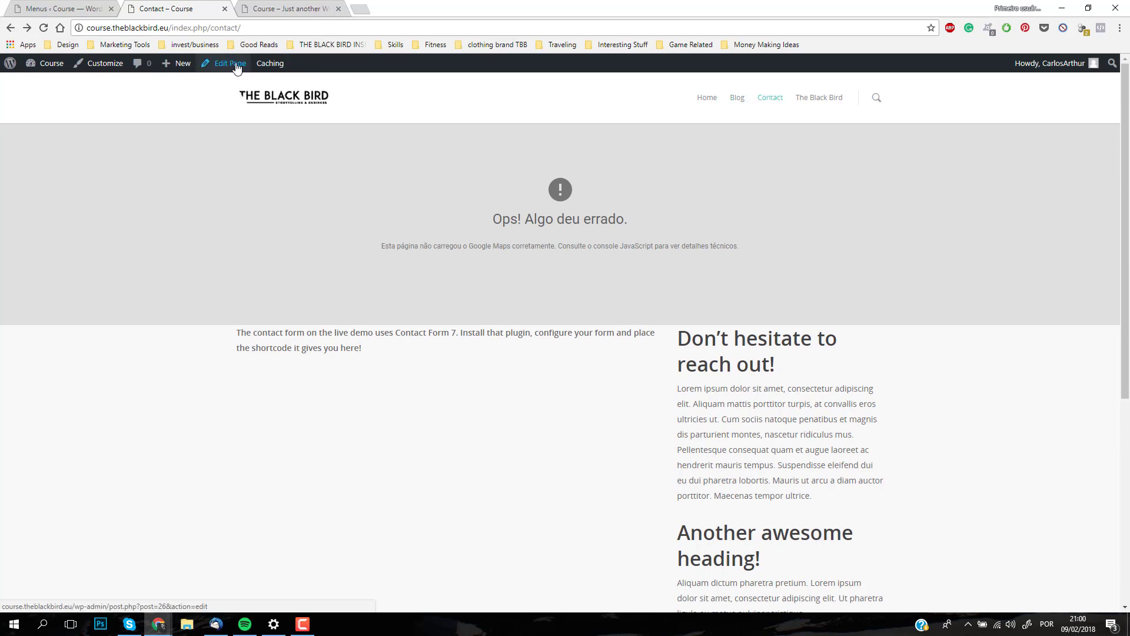
Step: Open the Contact page for editing and bring up the settings of the "Don't hesitate to reach out!" text block
click(780, 97)
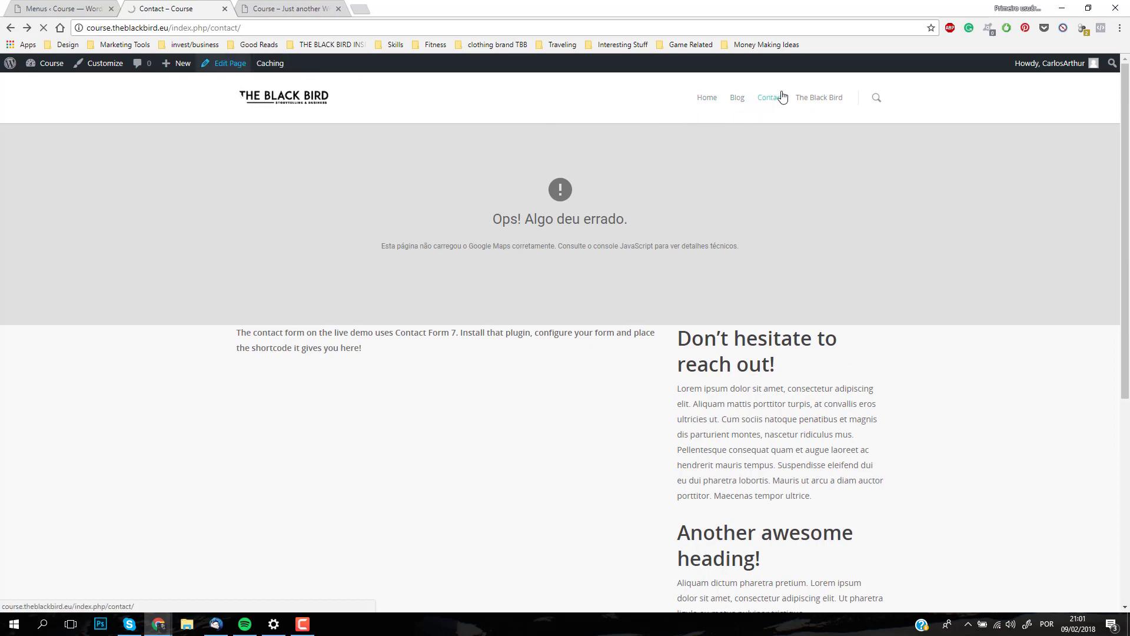
scroll(354, 242, down, 1)
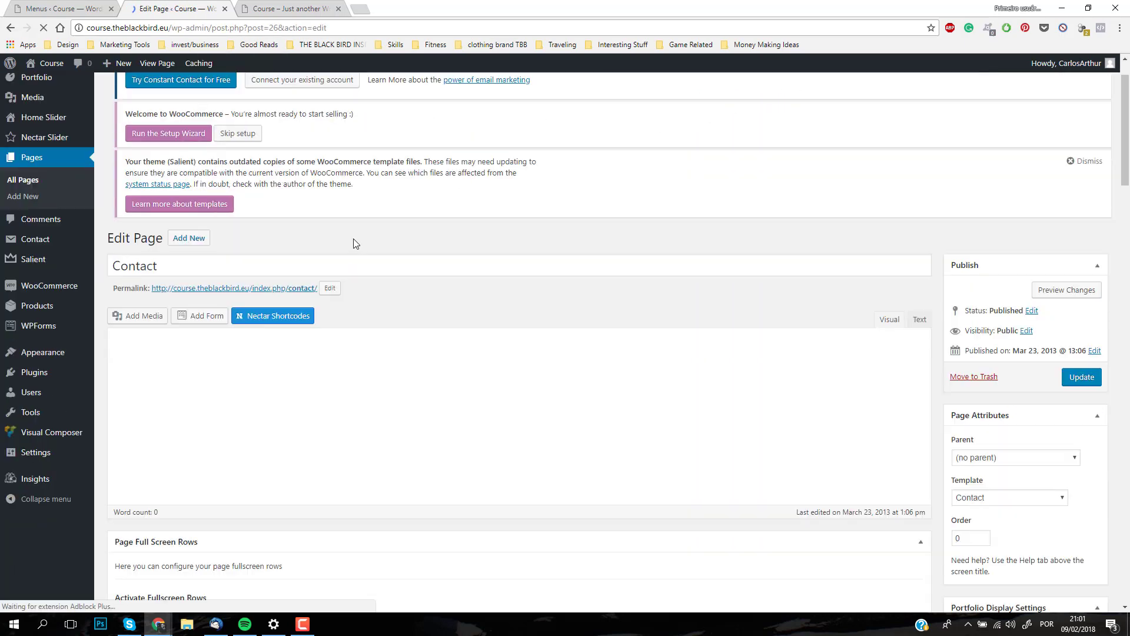
scroll(358, 244, down, 2)
scroll(444, 283, down, 5)
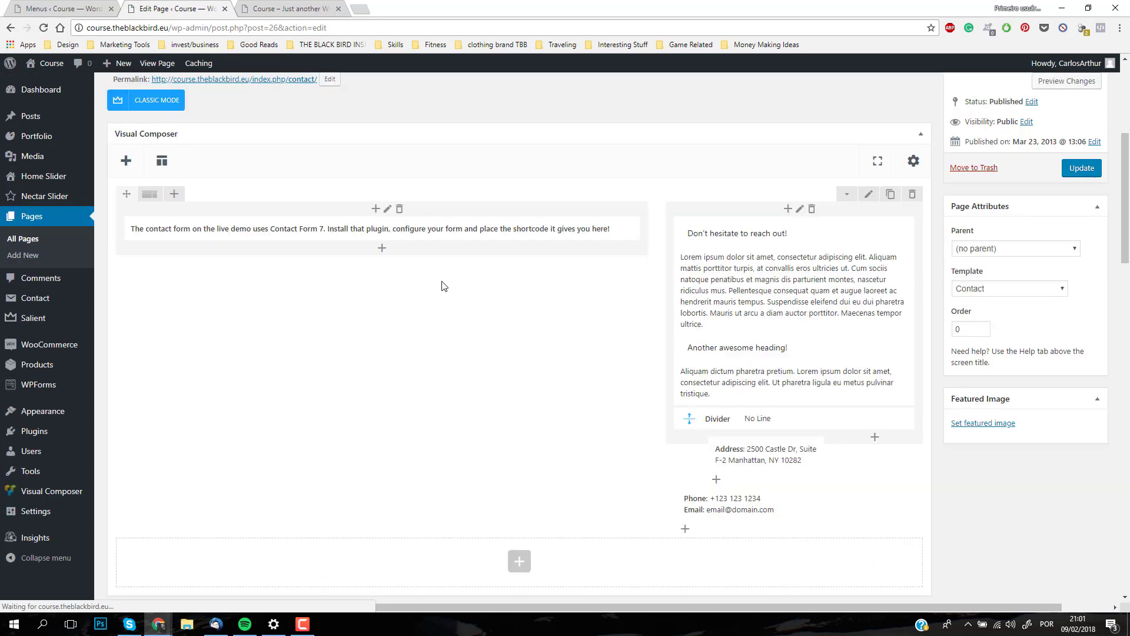
click(804, 311)
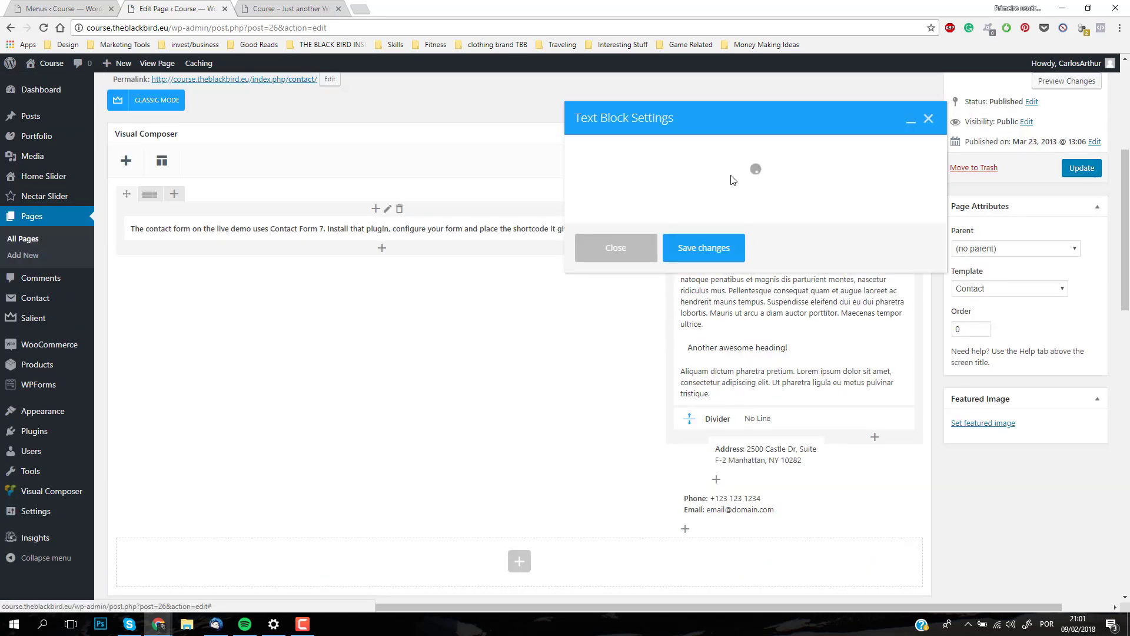
scroll(790, 275, down, 3)
scroll(805, 274, up, 5)
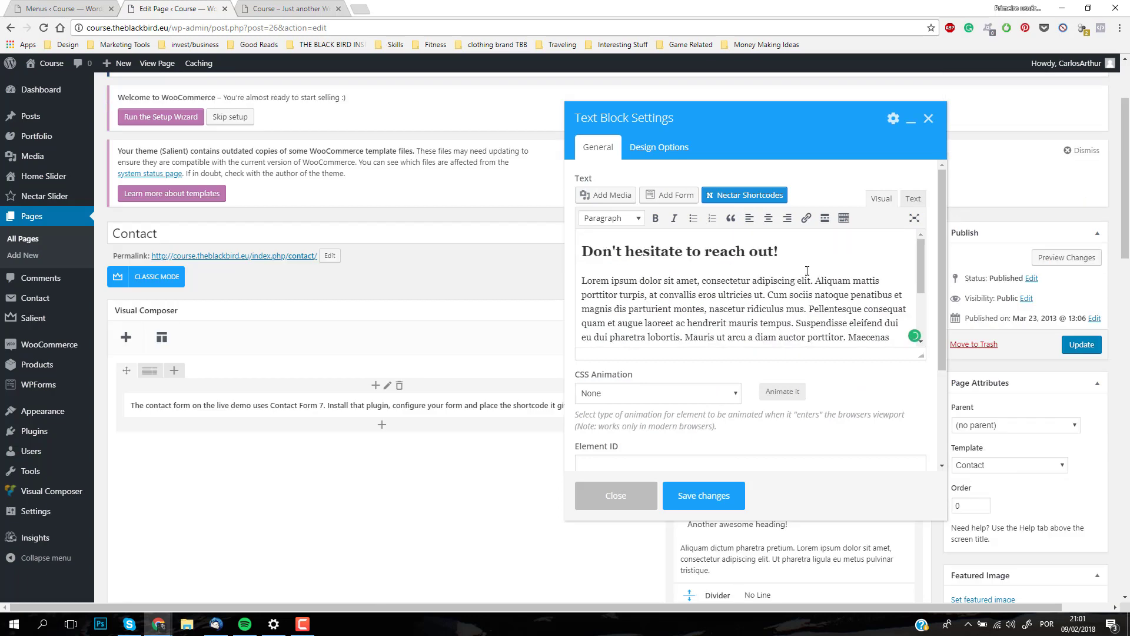
Step: Replace the paragraph text before "tempor ultrice." with "our adress is xxx xxxxxx xxxx", save the text block and update the page
drag(810, 256, 348, 246)
click(692, 304)
drag(889, 336, 571, 269)
text(our adres)
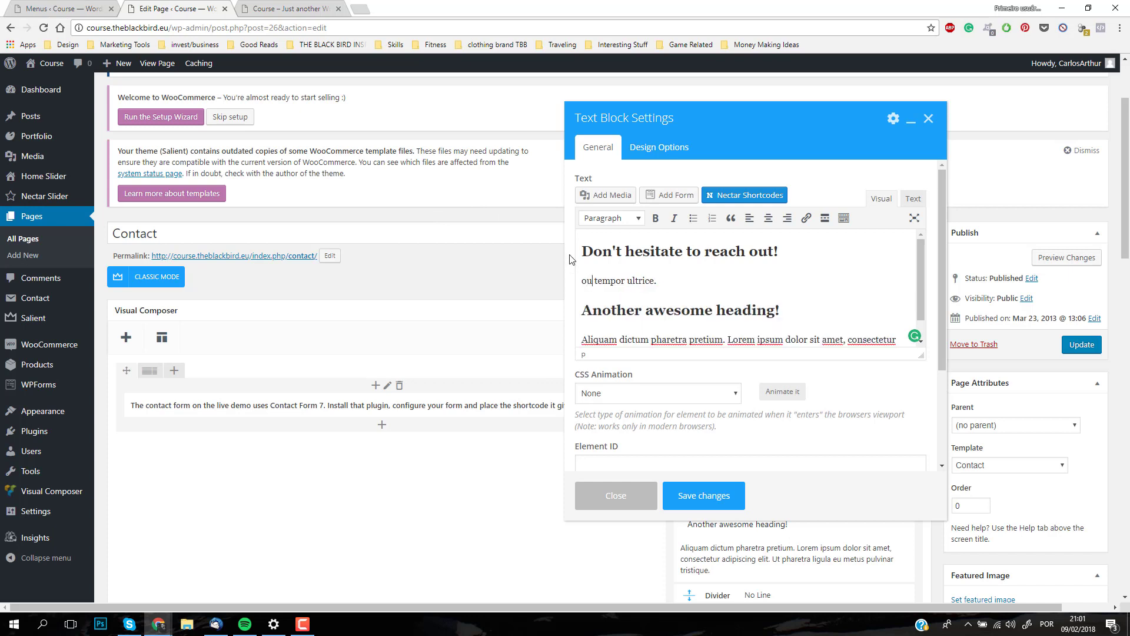
key(BackSpace)
key(BackSpace)
text(ess )
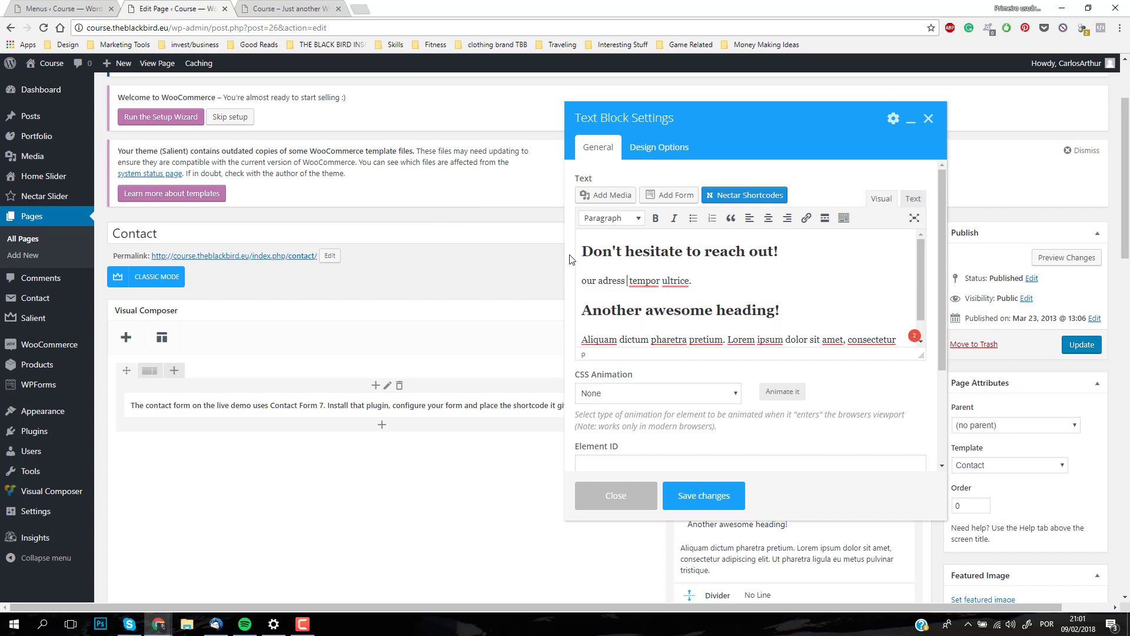
text(is xxx xxxxxx)
text( xxxx)
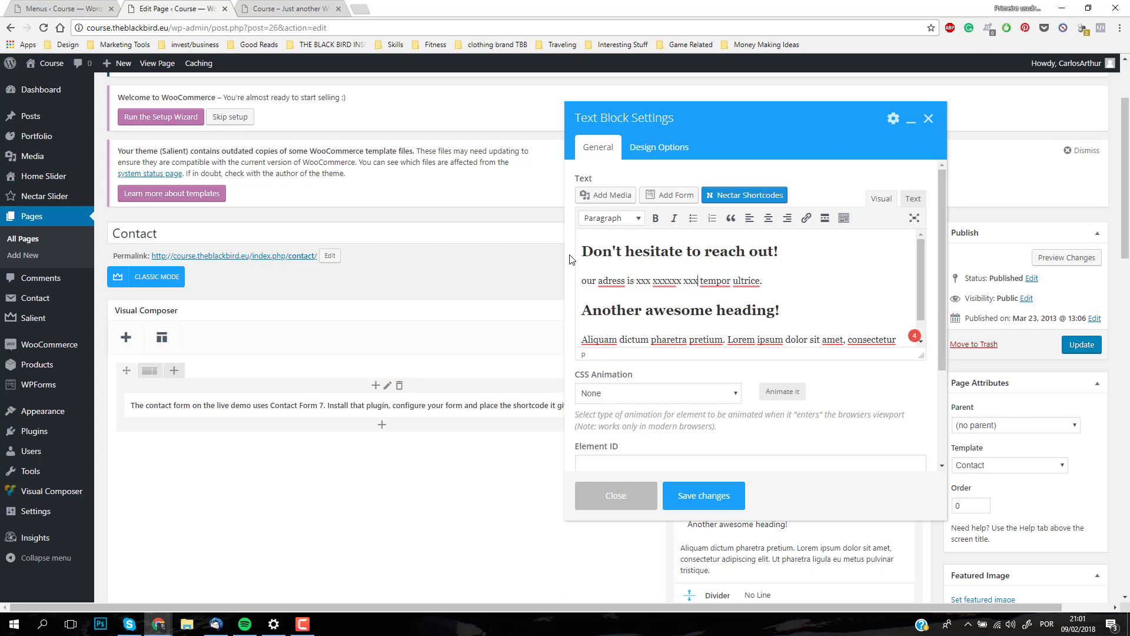
click(699, 495)
click(1072, 346)
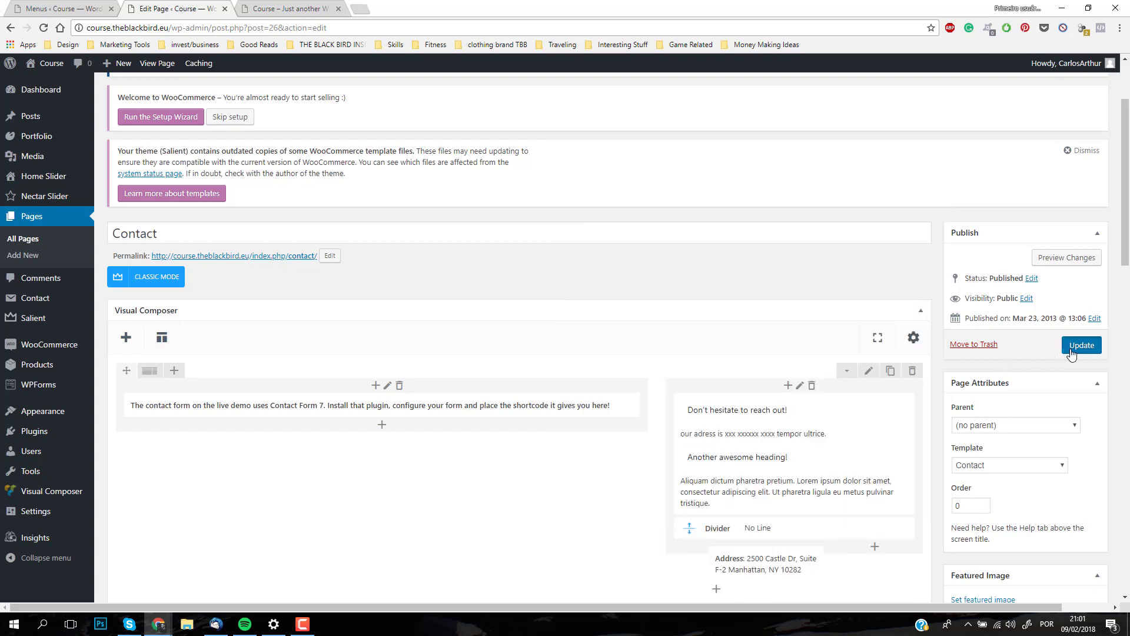
Step: Reload the live site, check the edited paragraph on the Contact page and return to the homepage
click(277, 7)
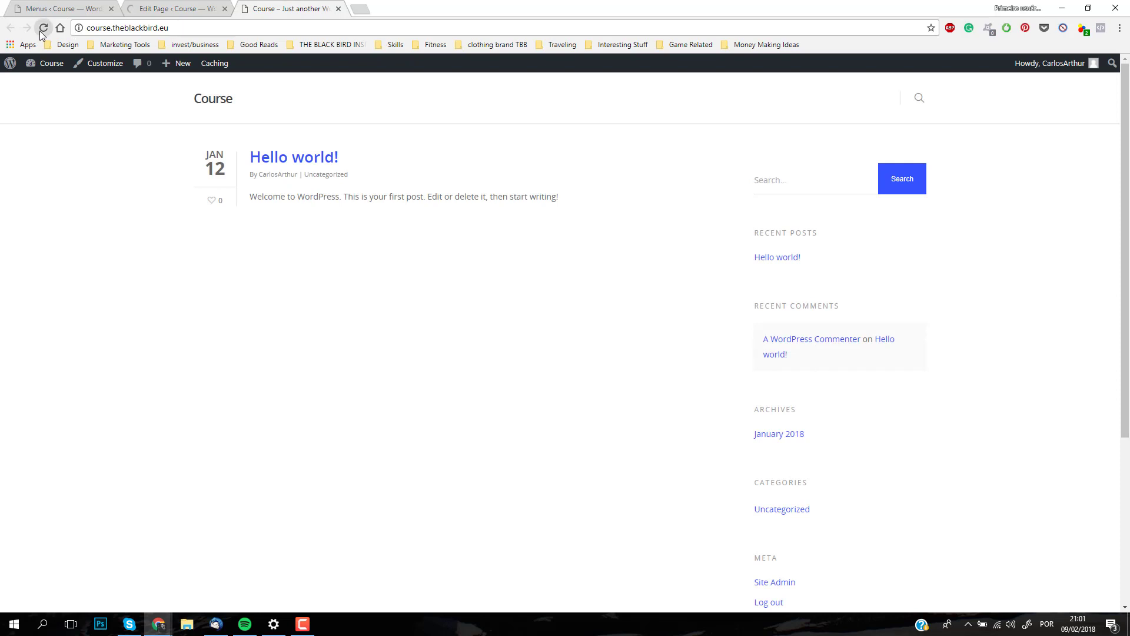
click(43, 28)
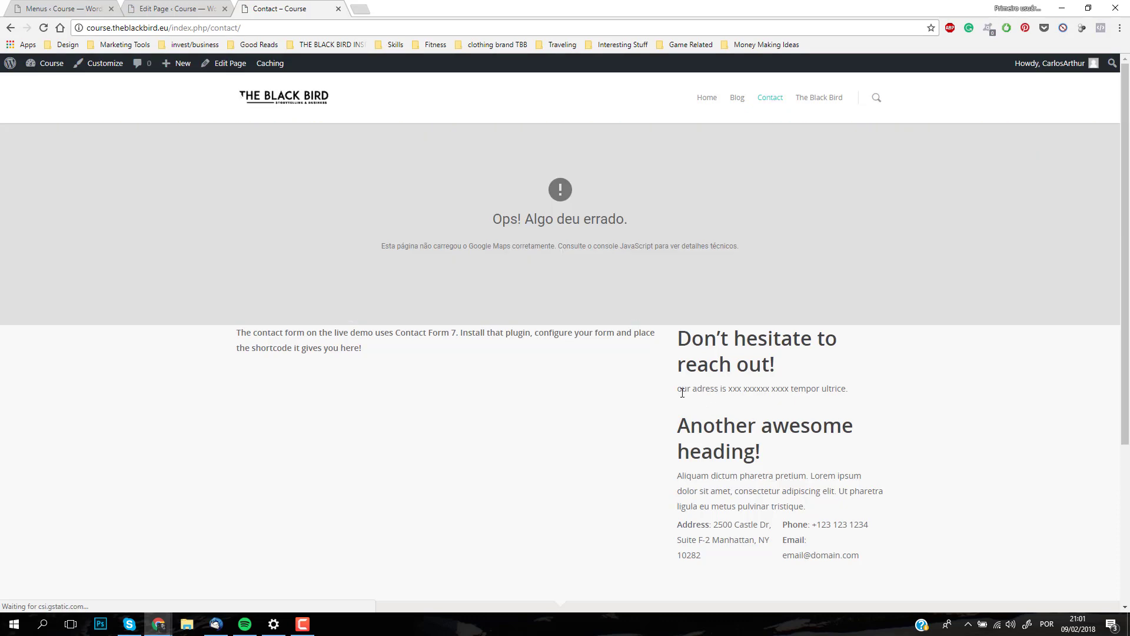
drag(681, 391, 913, 388)
click(867, 369)
click(304, 106)
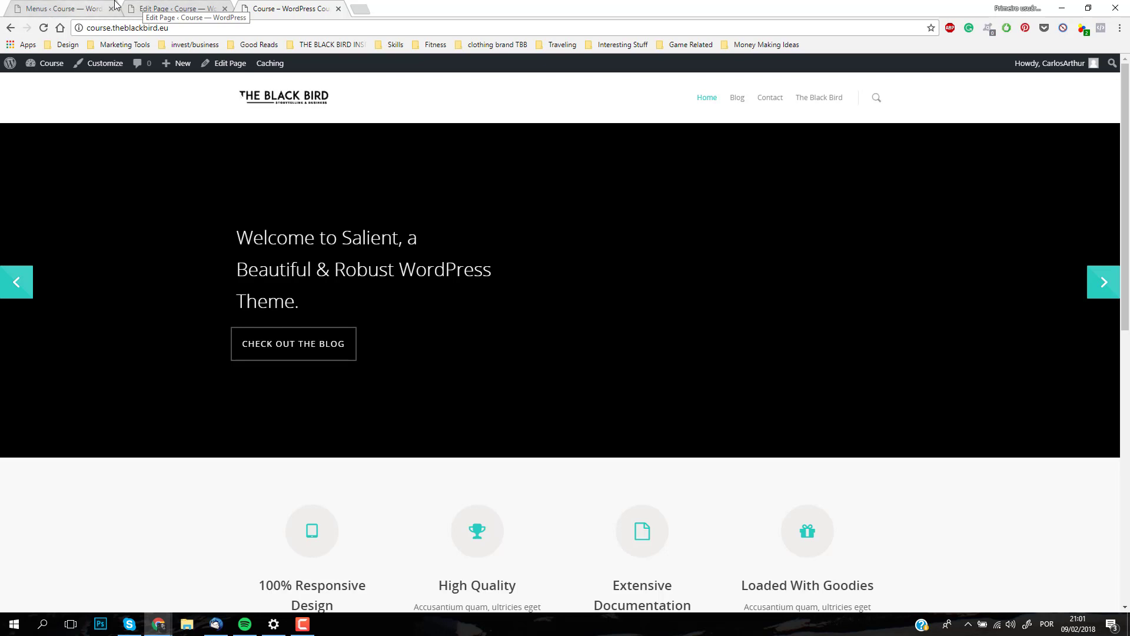
Step: Return to the page editor, start a new page titled Sample Page and dismiss the introductory tip
click(145, 4)
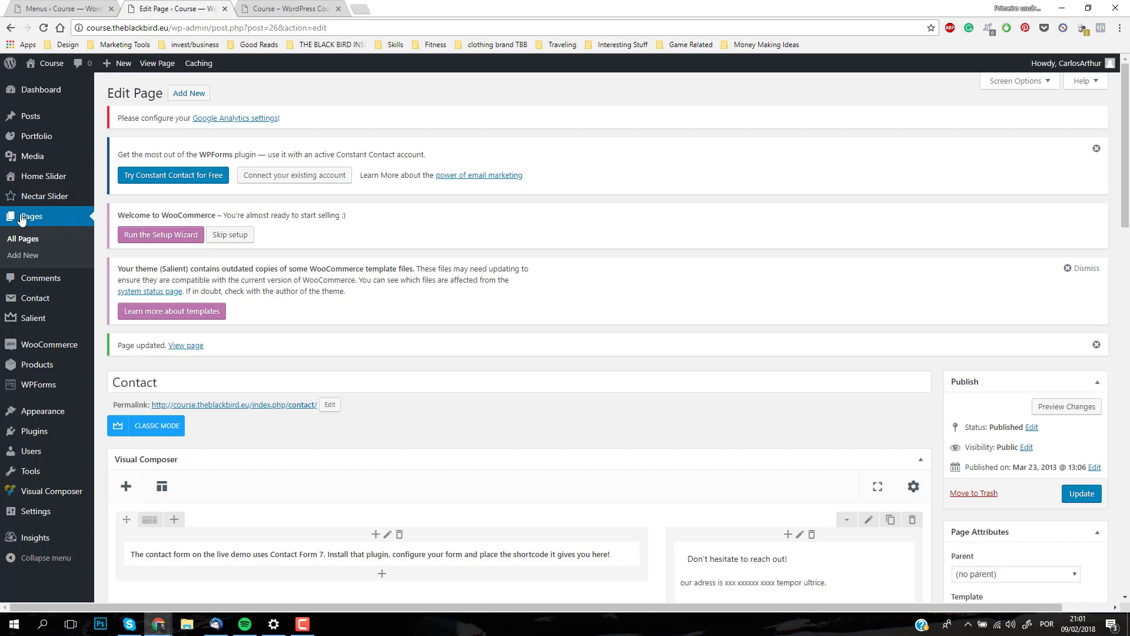
click(199, 94)
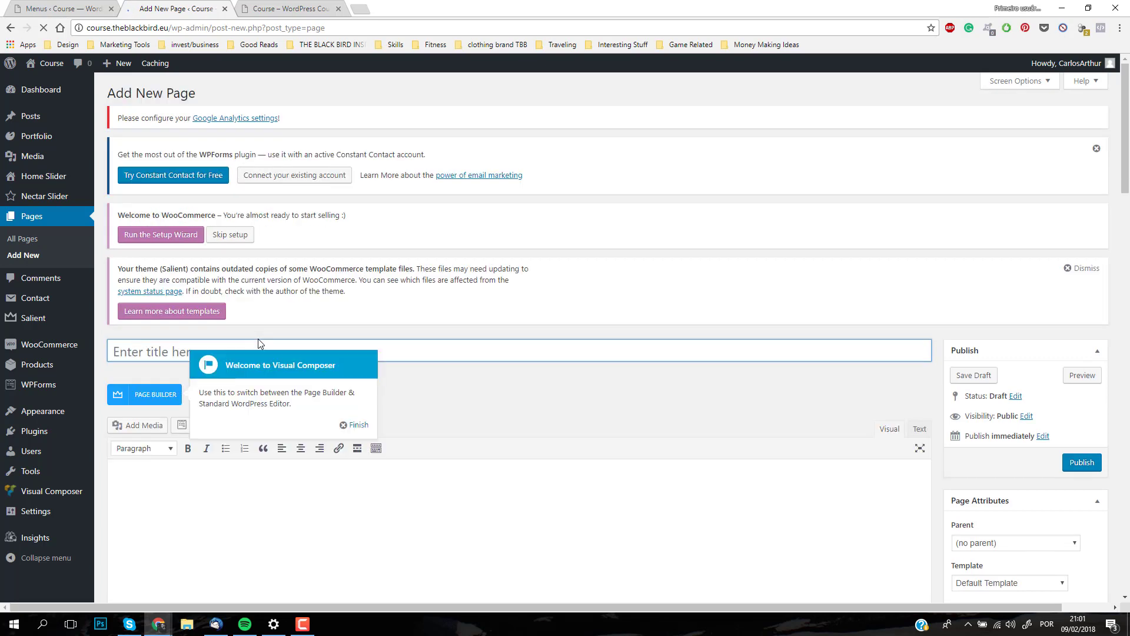
click(176, 351)
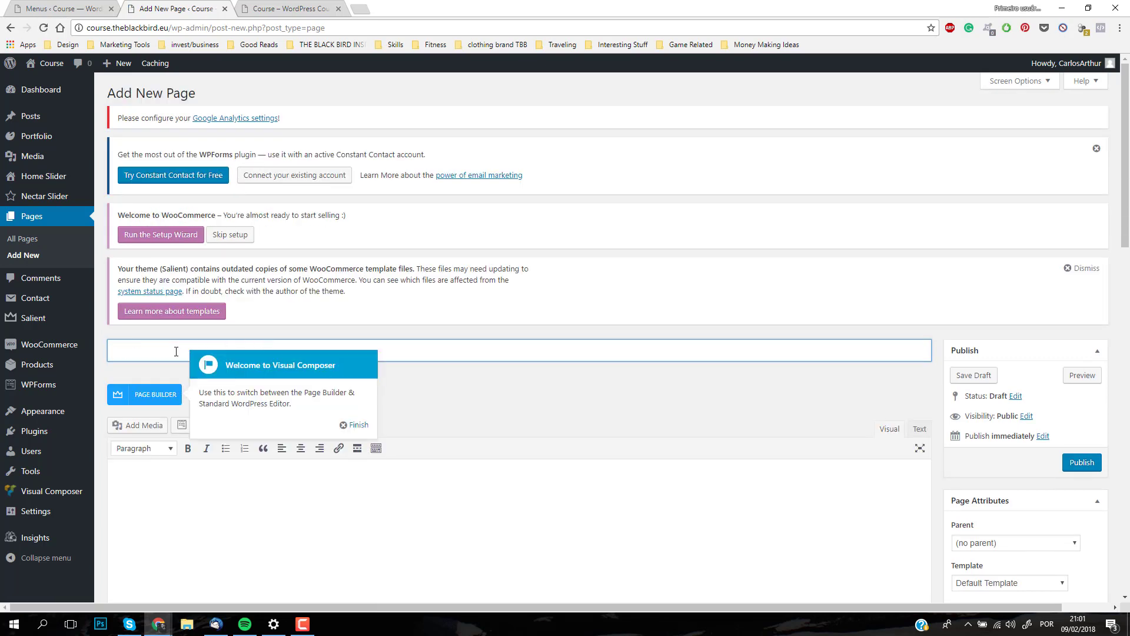
text(Sample Page)
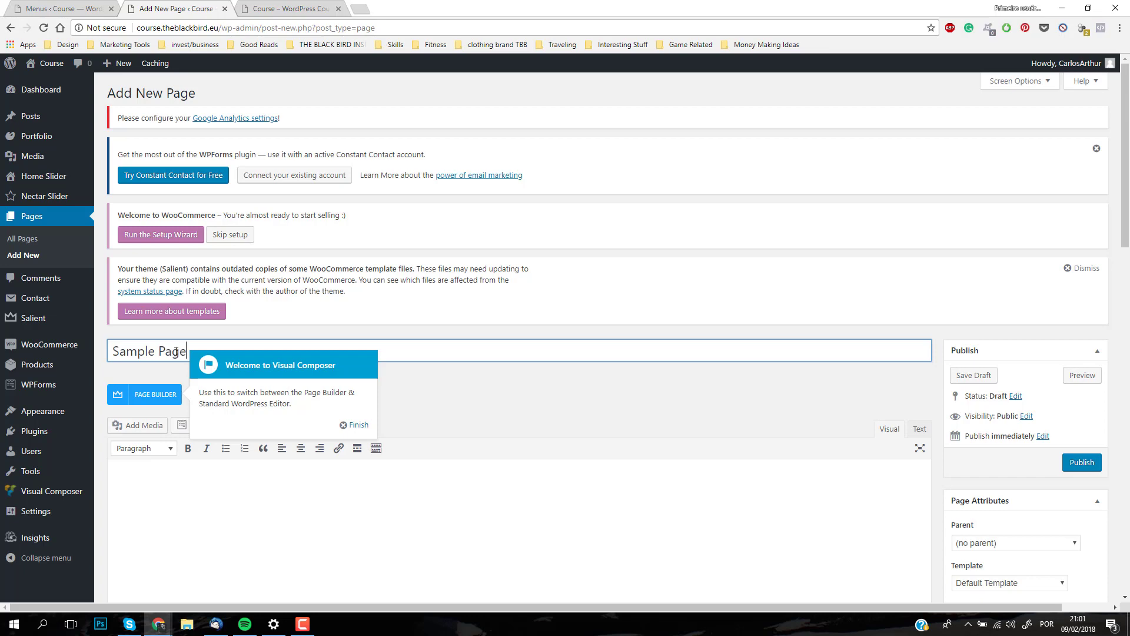
click(356, 425)
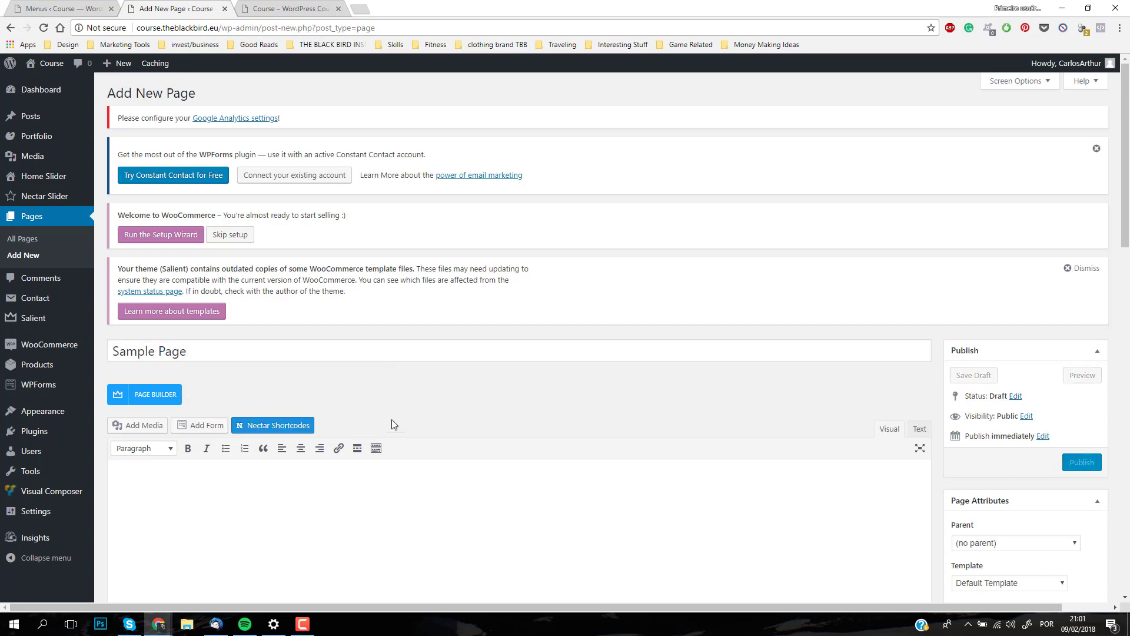
Step: Switch the new page to the page builder and set its permalink slug to samplepage12
scroll(443, 393, down, 2)
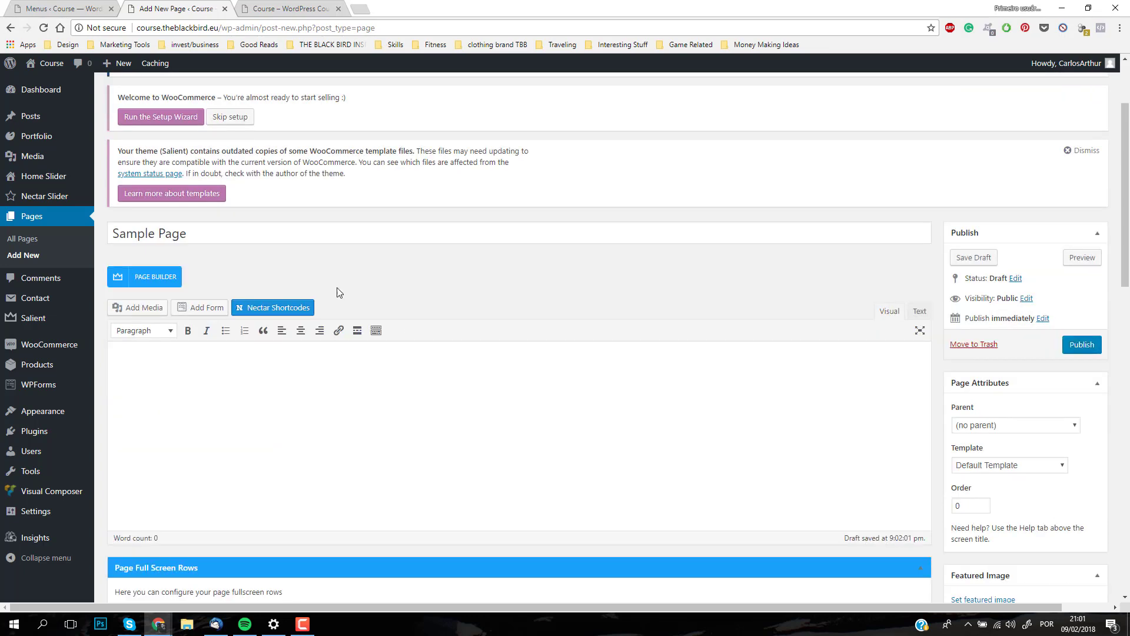
click(163, 277)
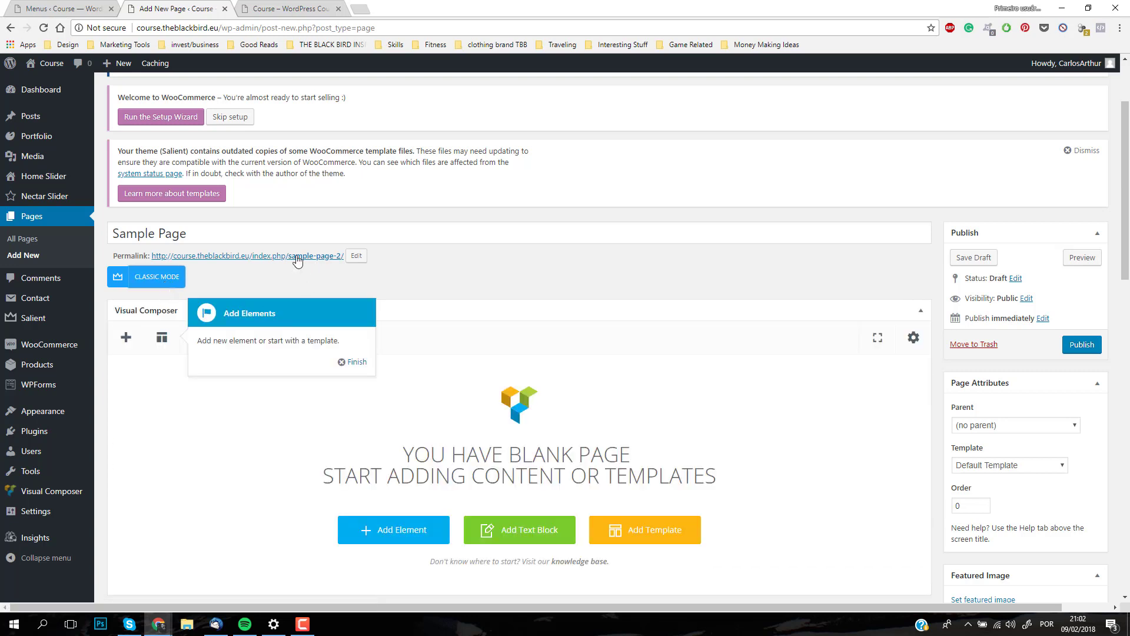
click(356, 256)
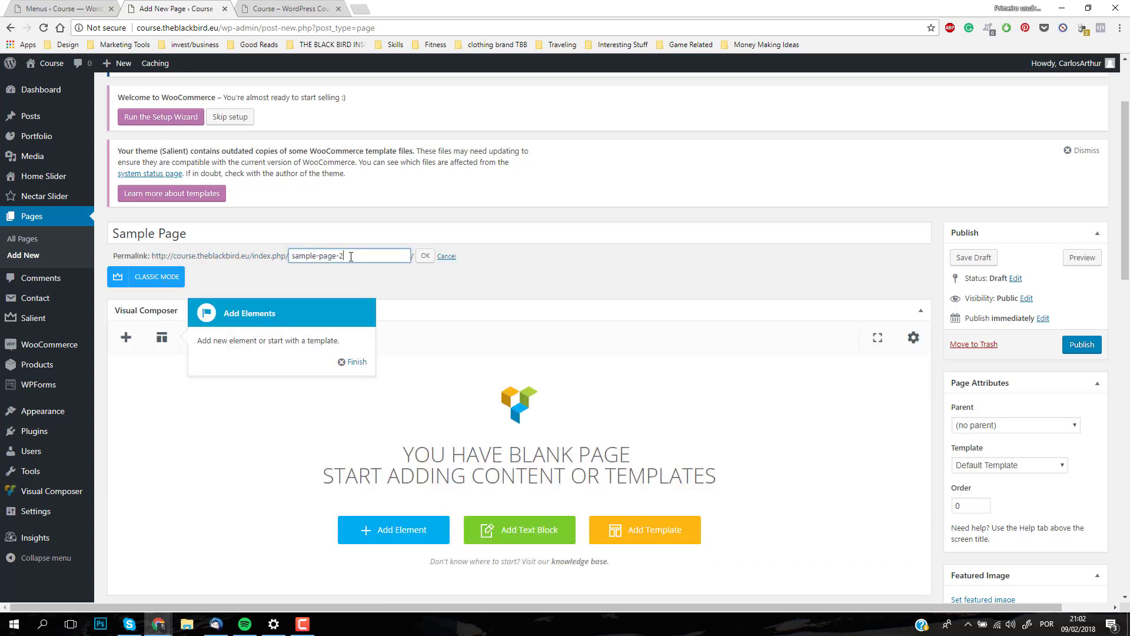
drag(351, 257, 197, 257)
text(sam)
text(plepage\\112)
click(423, 256)
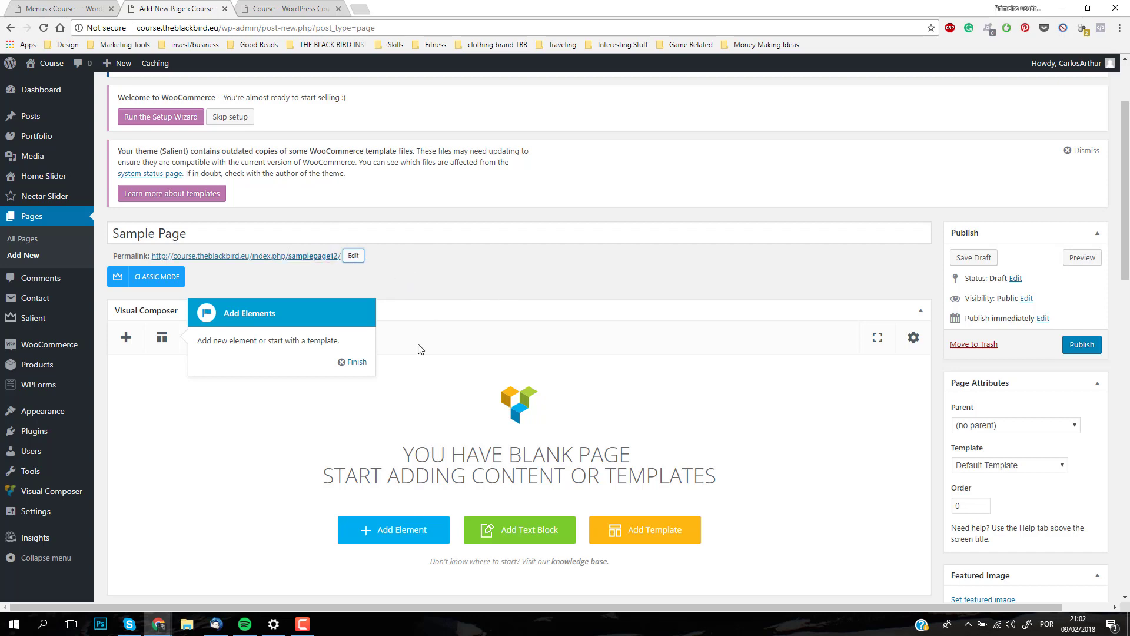
click(356, 362)
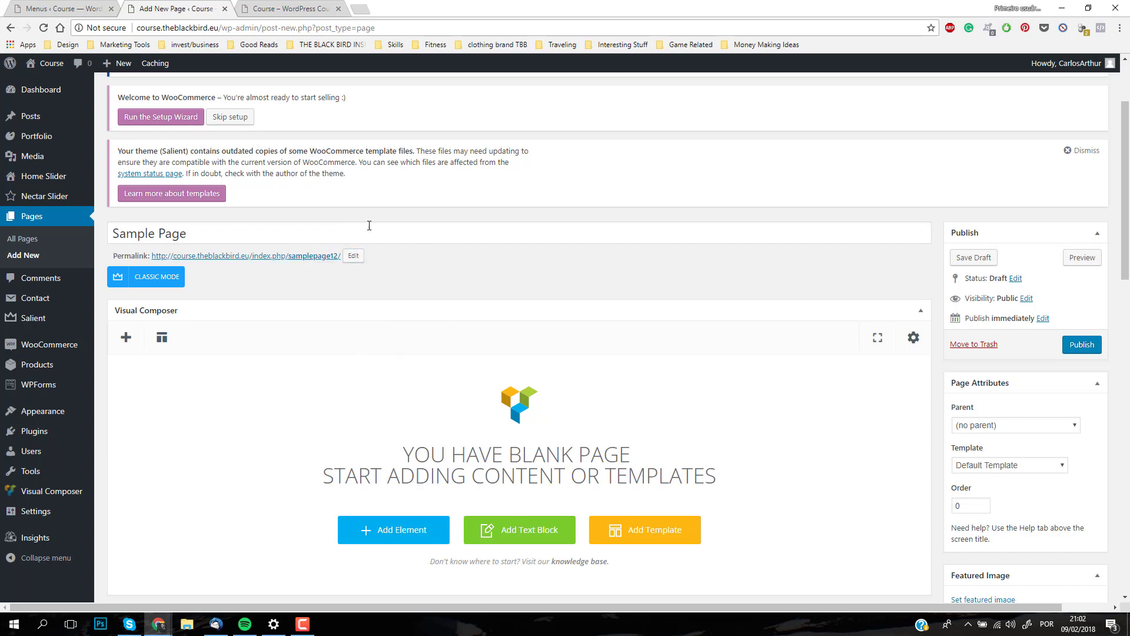
Step: Browse the Salient Studio templates and insert Brilliant Animated Hero Section from the Hero Section category into the Sample Page
scroll(600, 267, down, 2)
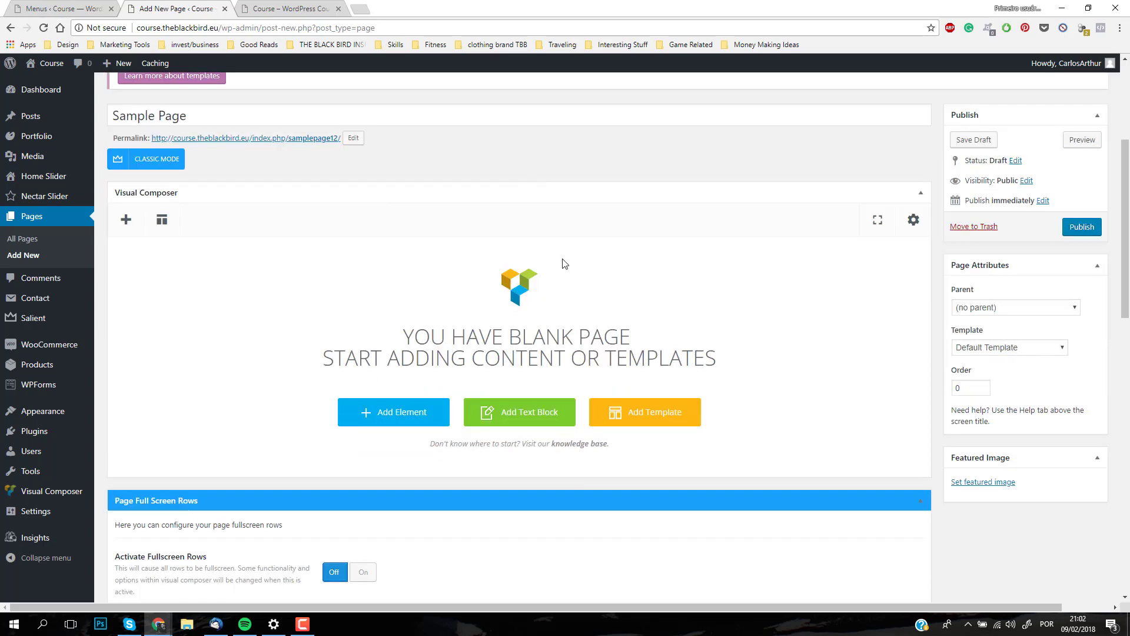
click(644, 419)
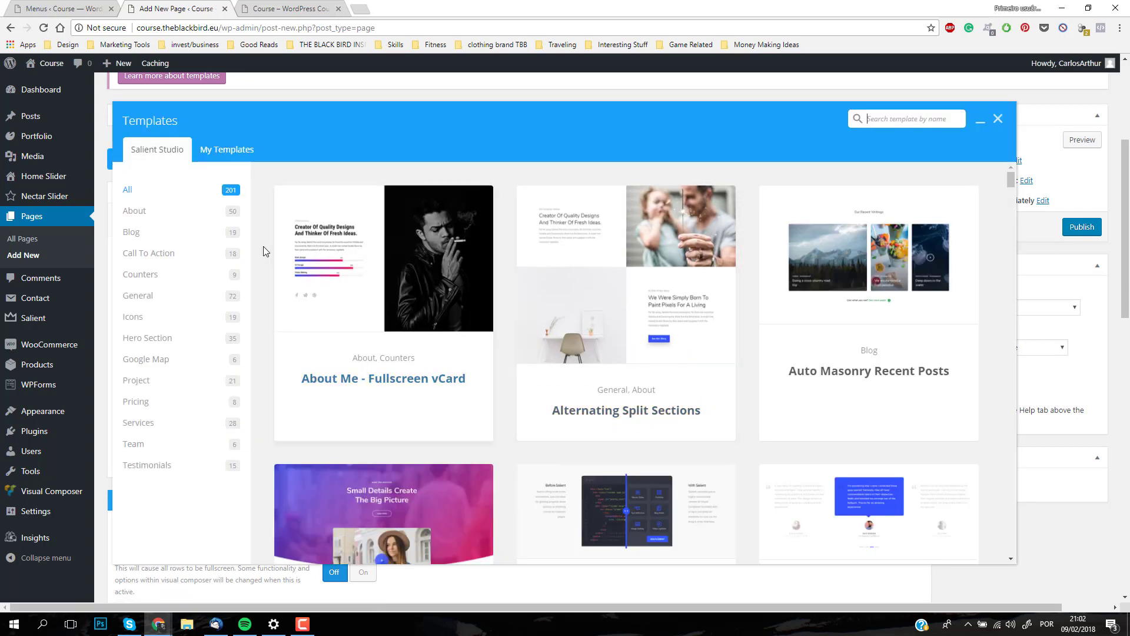
scroll(588, 335, down, 7)
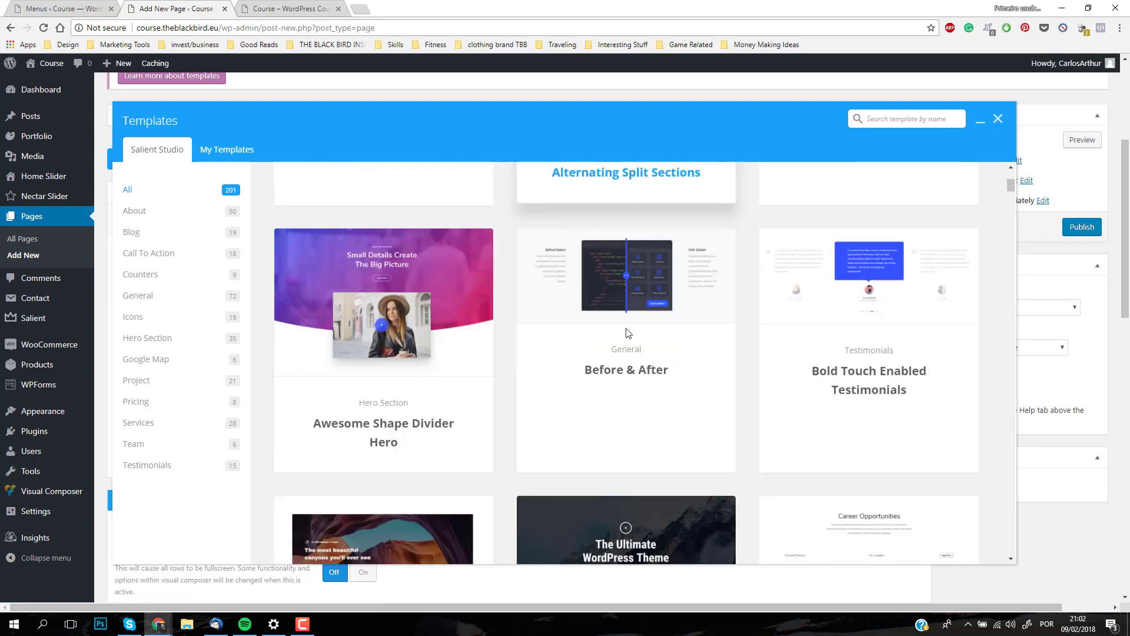
scroll(626, 352, down, 9)
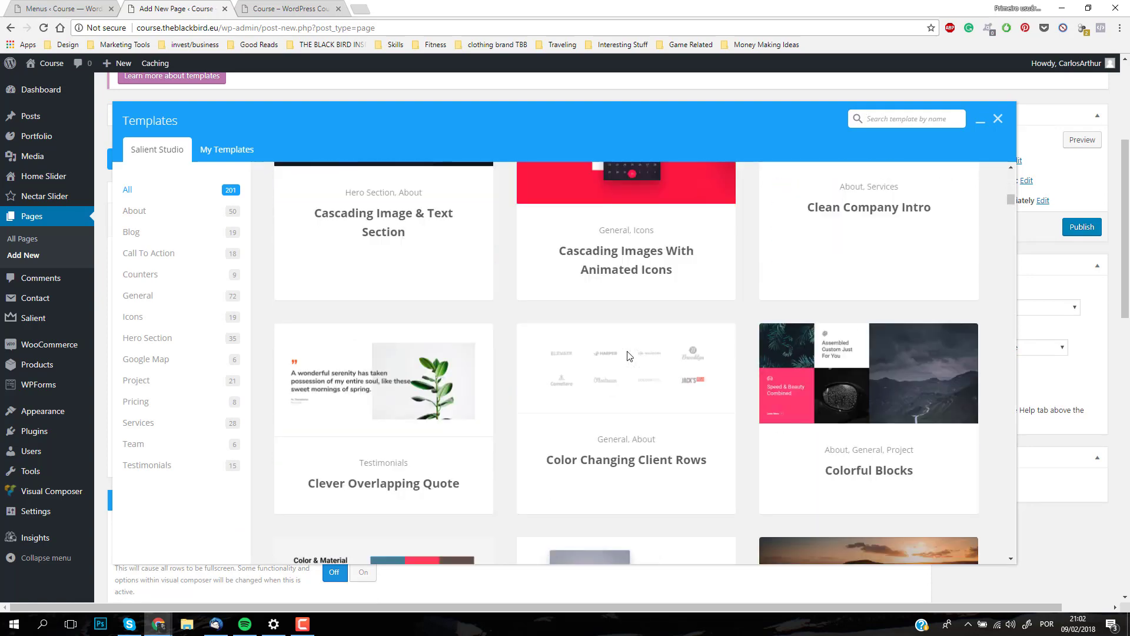
scroll(628, 355, down, 10)
scroll(609, 352, up, 13)
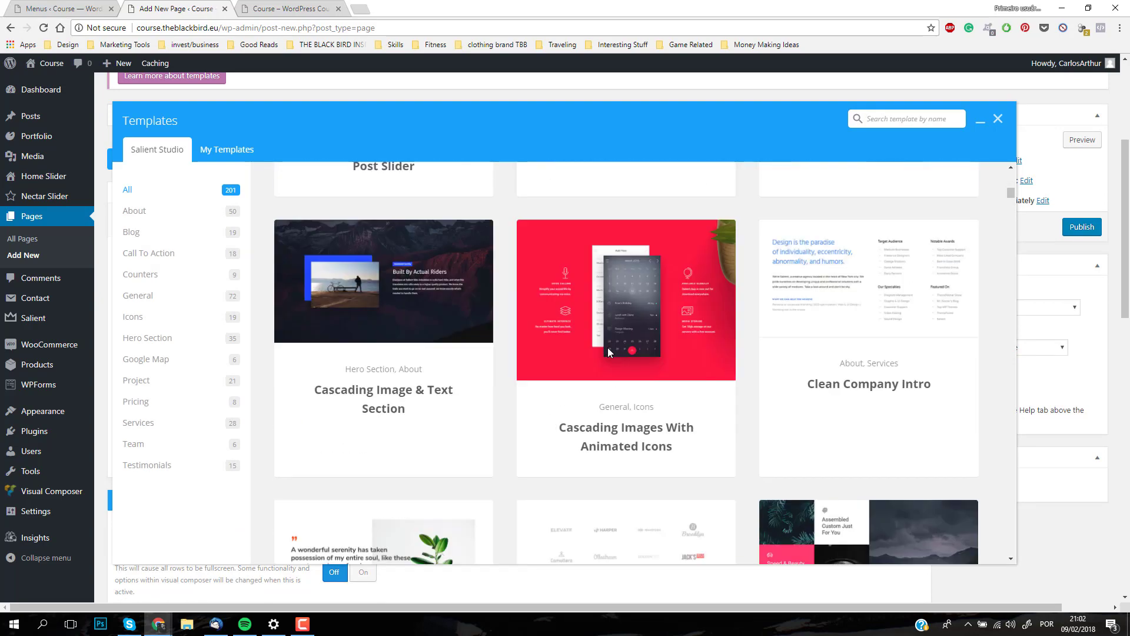
scroll(607, 347, up, 15)
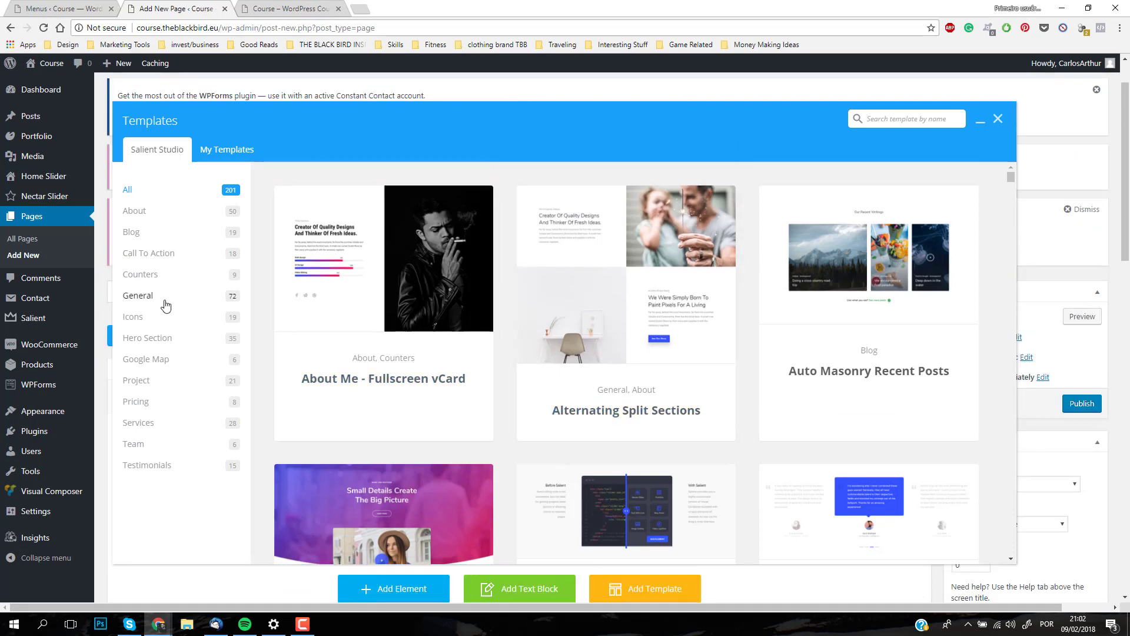
click(140, 342)
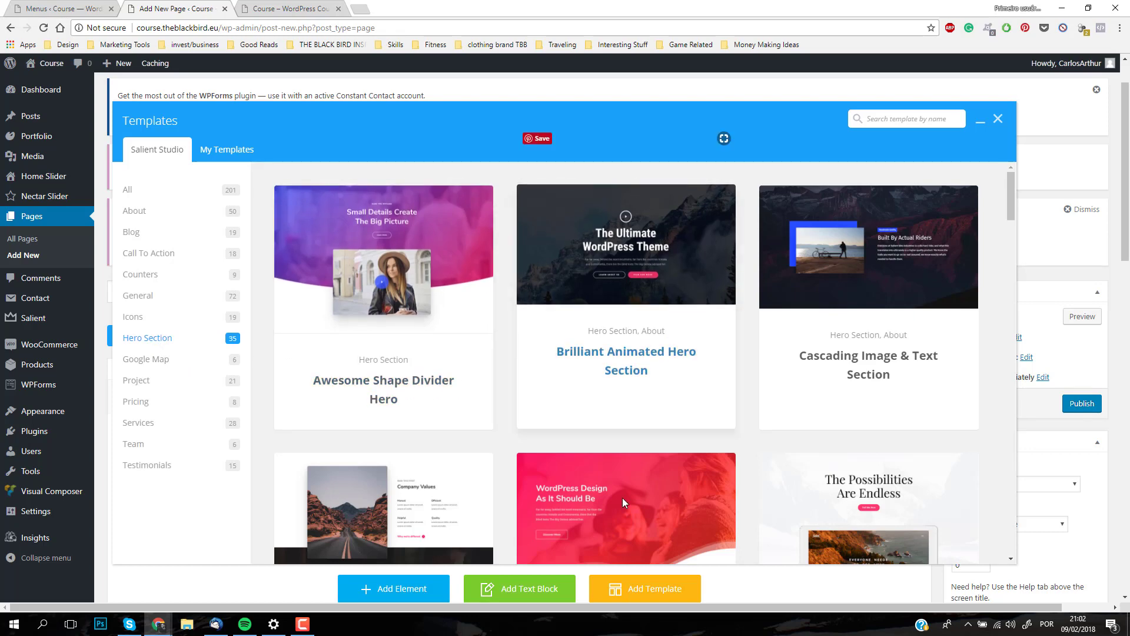
click(627, 429)
scroll(732, 386, down, 2)
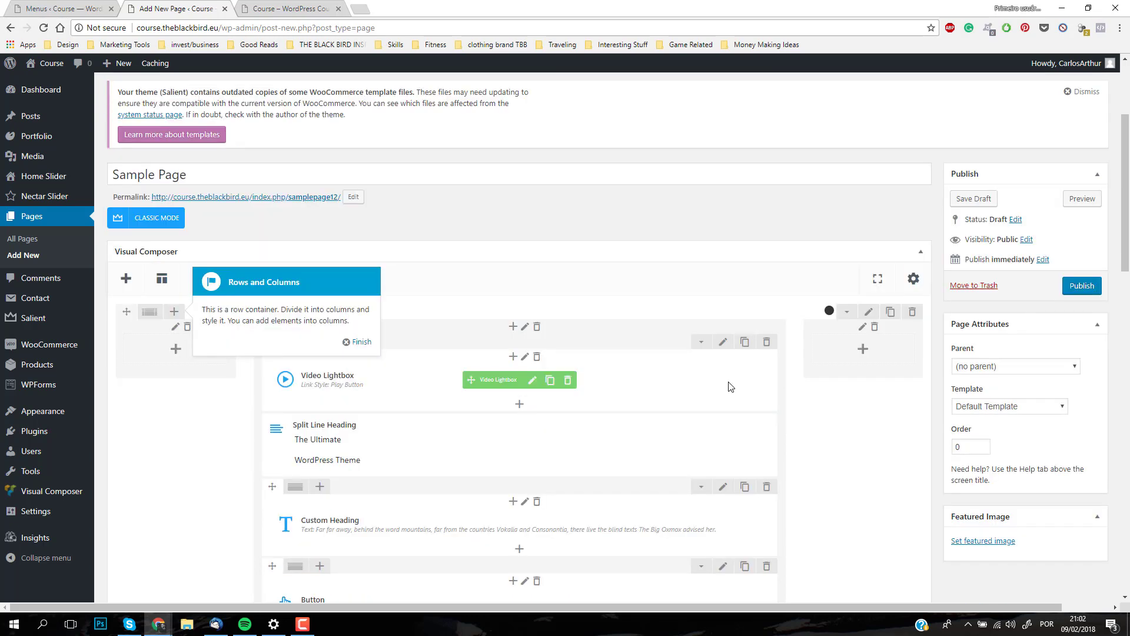
Step: Insert the Fullscreen Biography On Click Team Members template from the Team category into the Sample Page
click(162, 280)
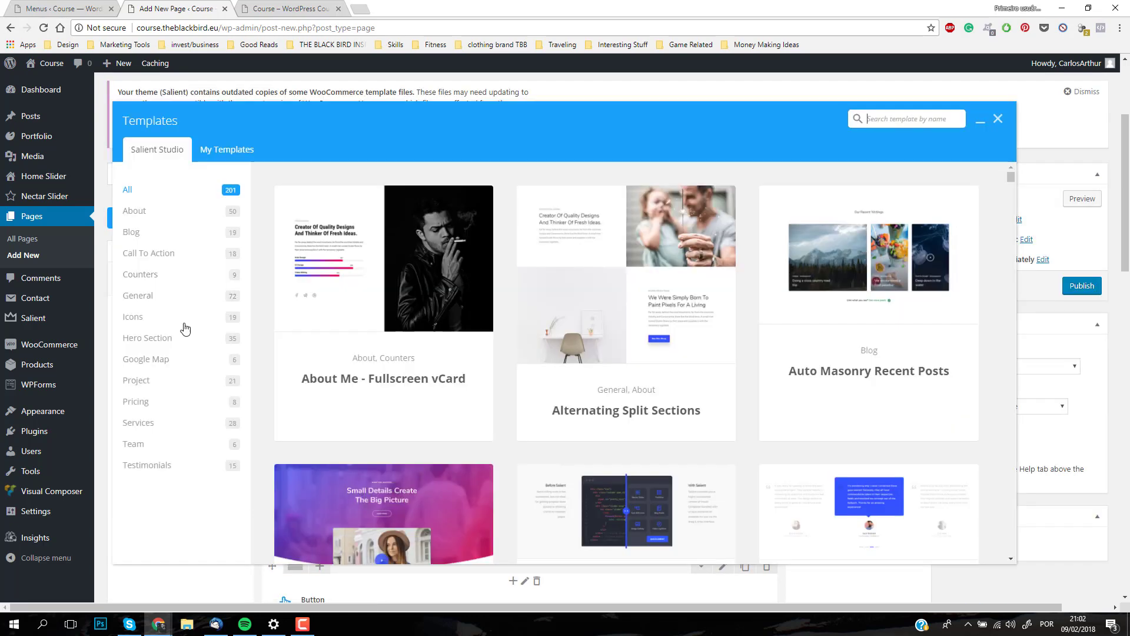
click(198, 451)
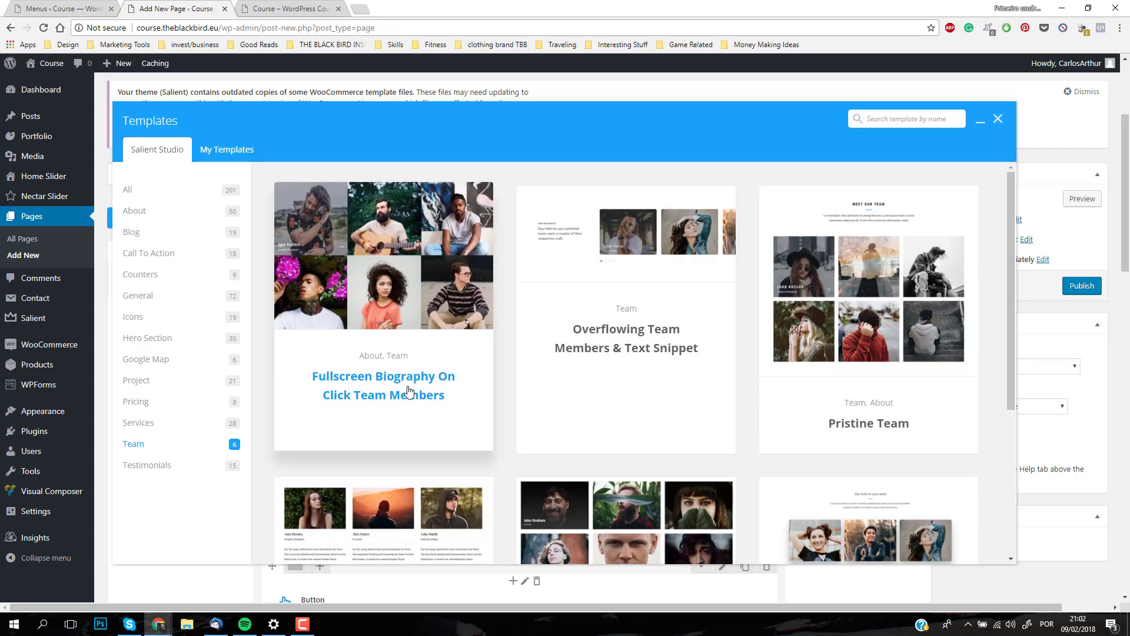
click(400, 366)
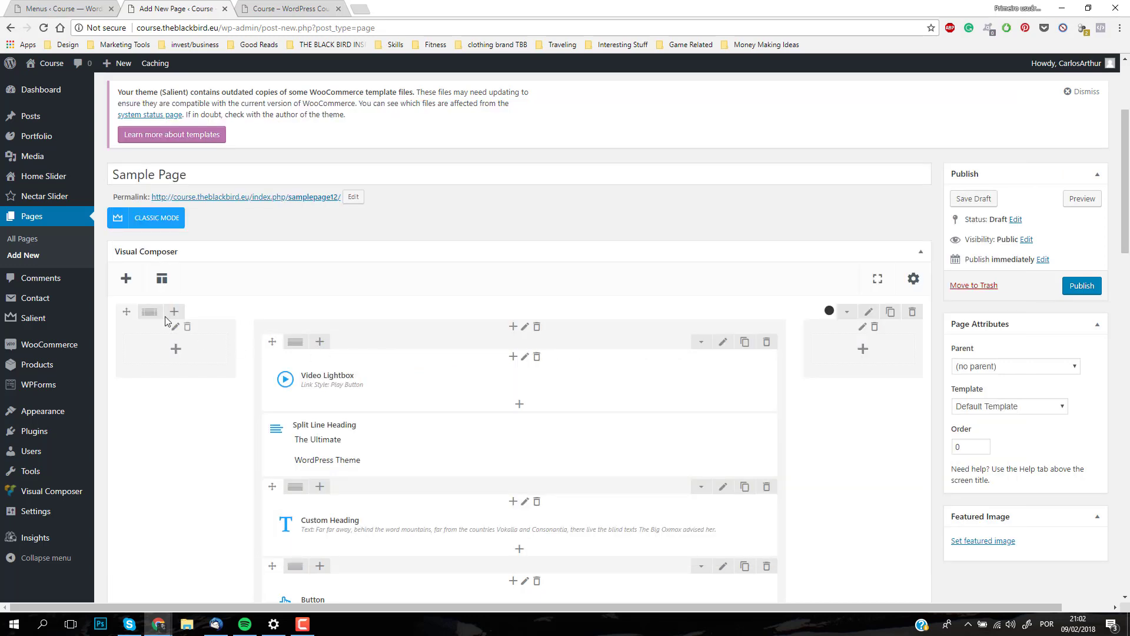
Step: Browse the All and About templates, and insert Exciting Services from the Services category into the page
click(163, 279)
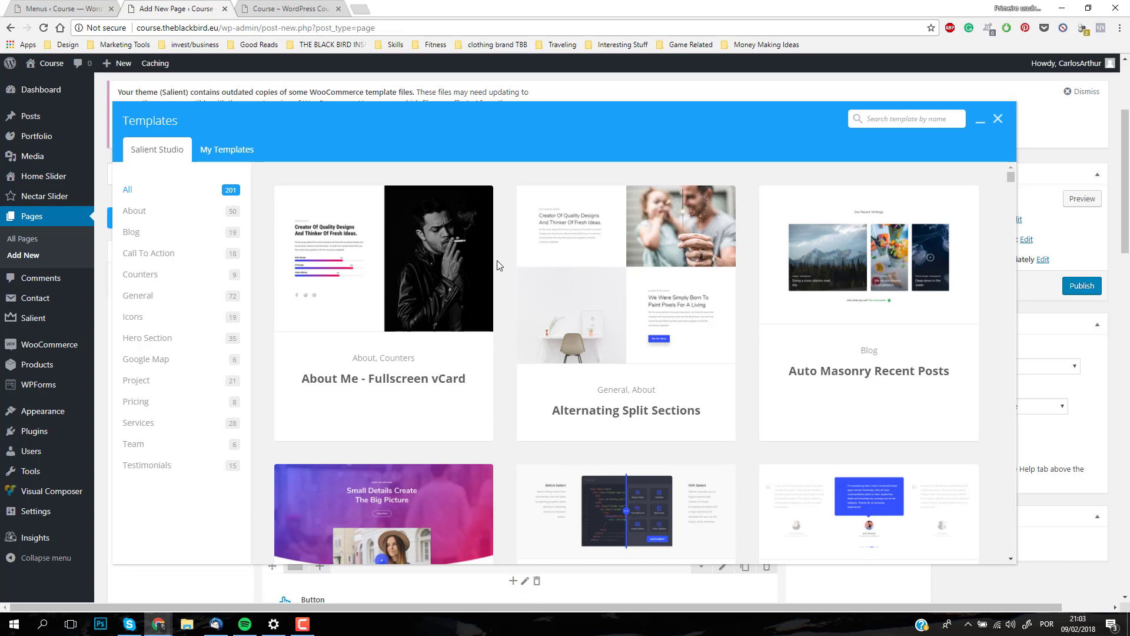
scroll(647, 306, down, 8)
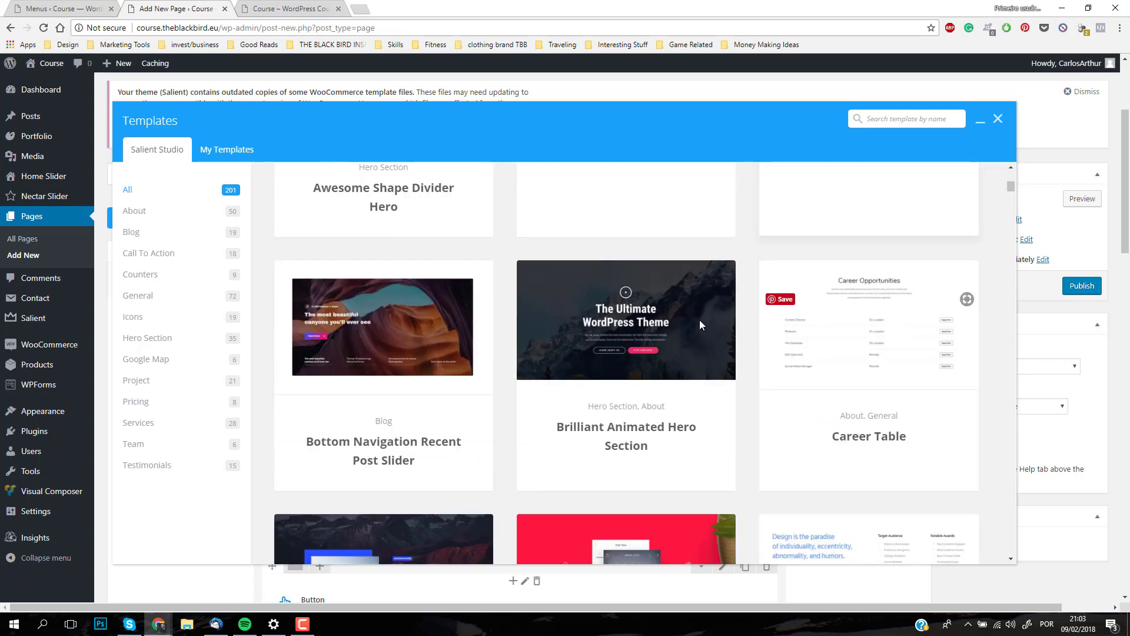
scroll(699, 324, down, 6)
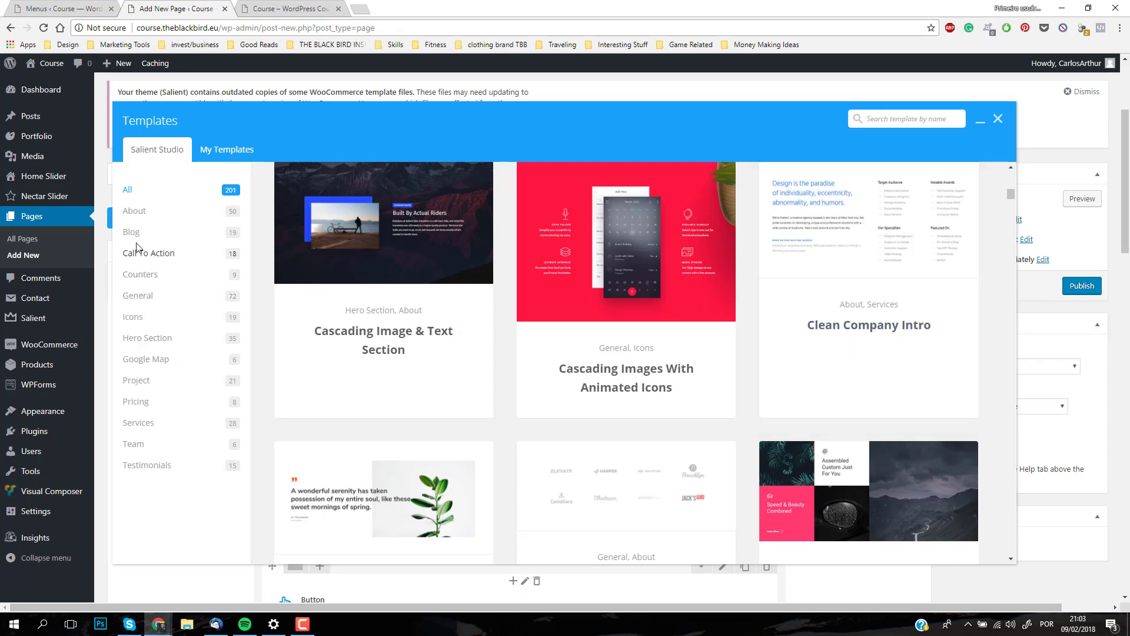
click(133, 210)
scroll(644, 300, up, 5)
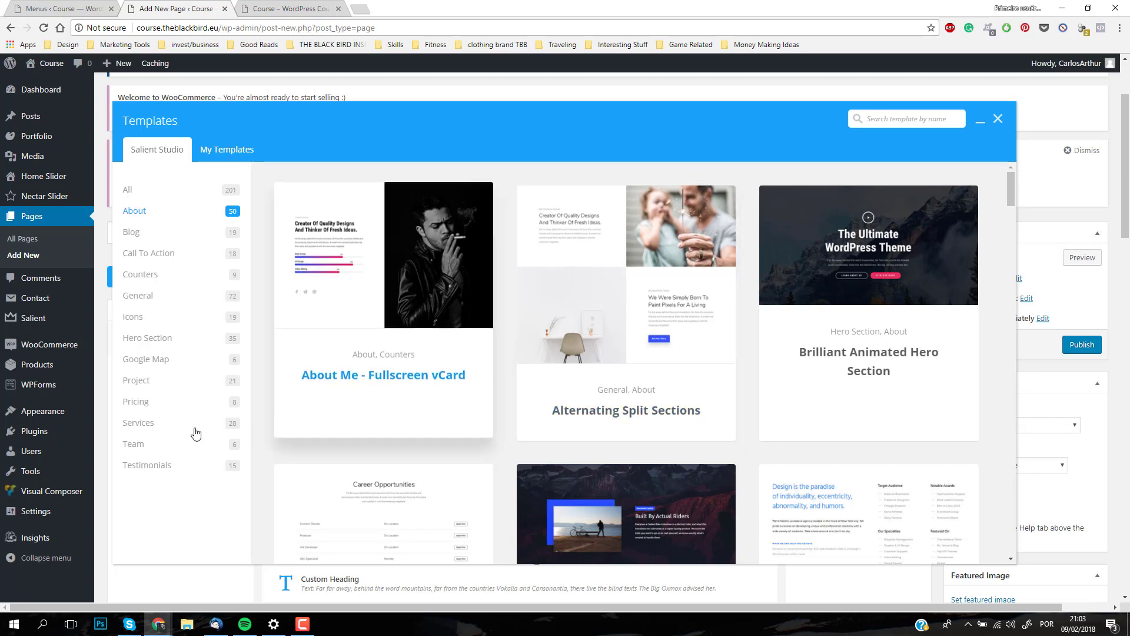
click(137, 423)
scroll(663, 412, down, 2)
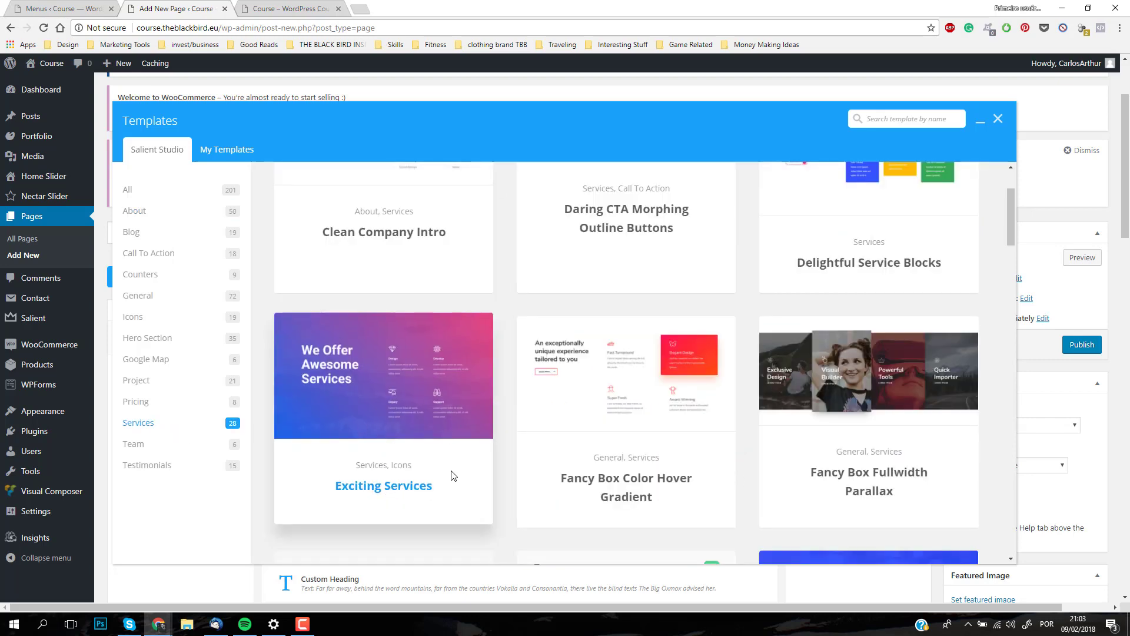
click(396, 490)
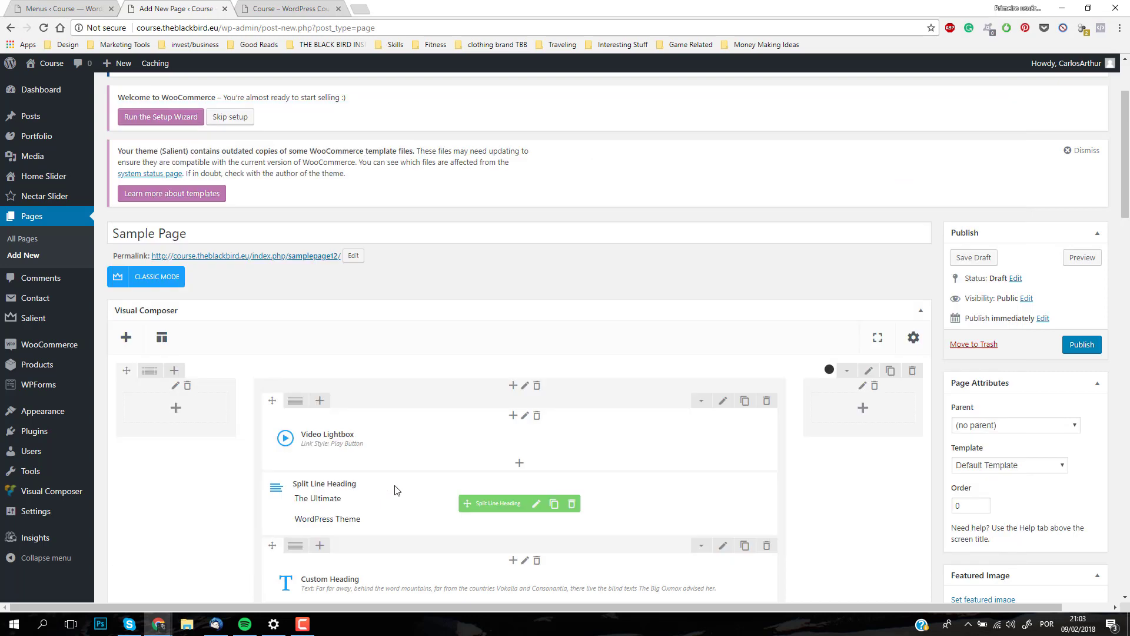
Step: Check the classic editor view, return to the page builder and insert the Pricing Gradient Boxes template from the Pricing category
click(173, 281)
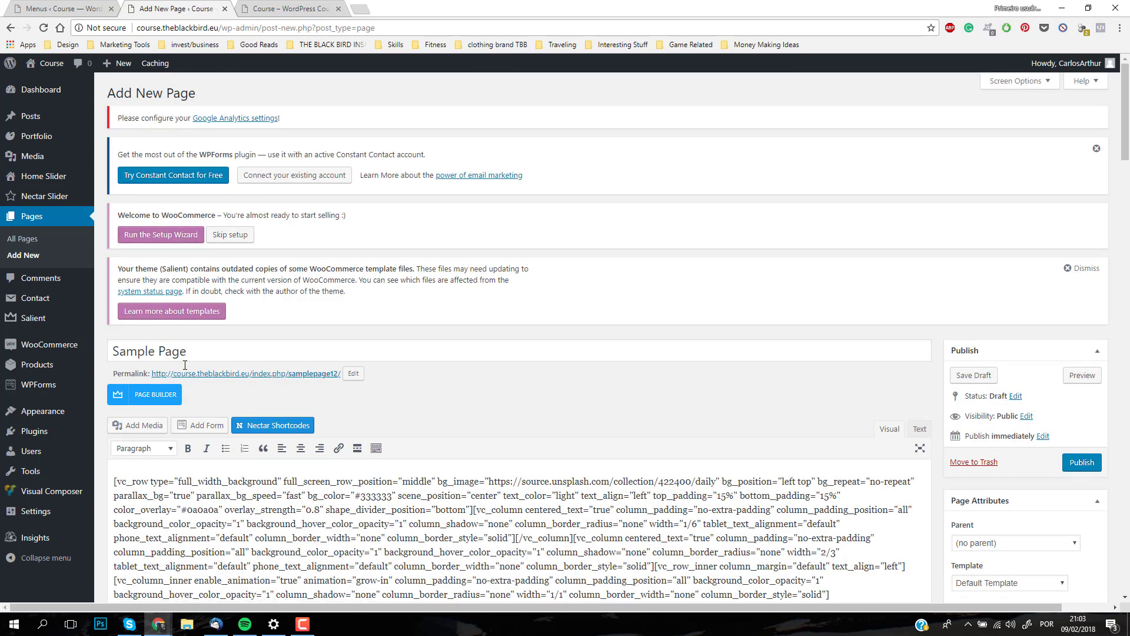
click(164, 393)
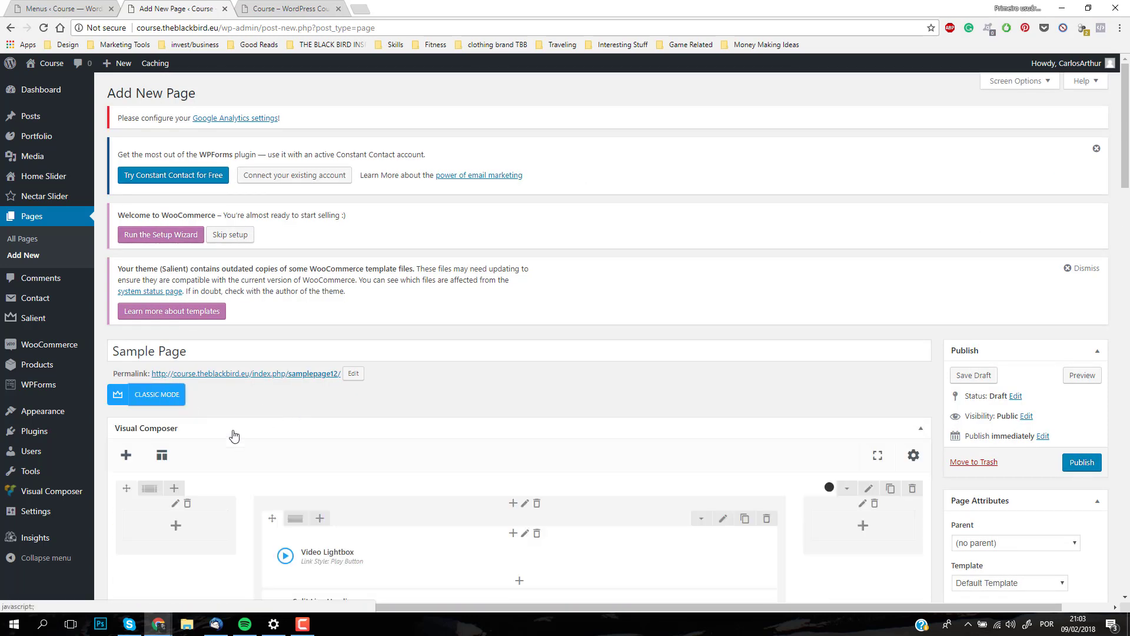
click(163, 456)
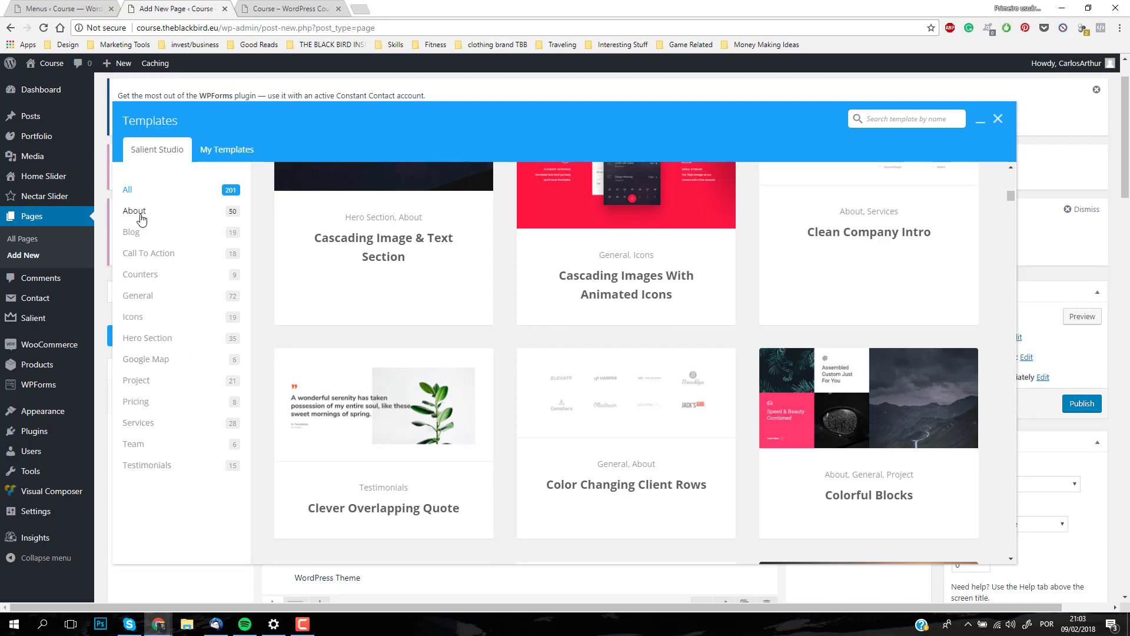
click(157, 254)
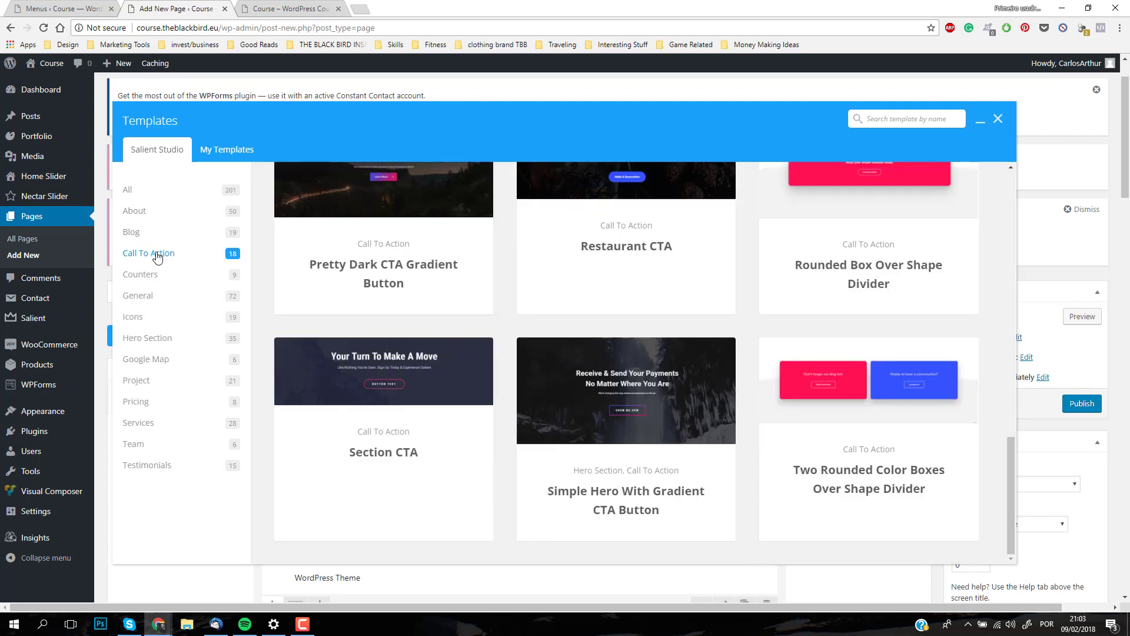
scroll(512, 388, up, 1)
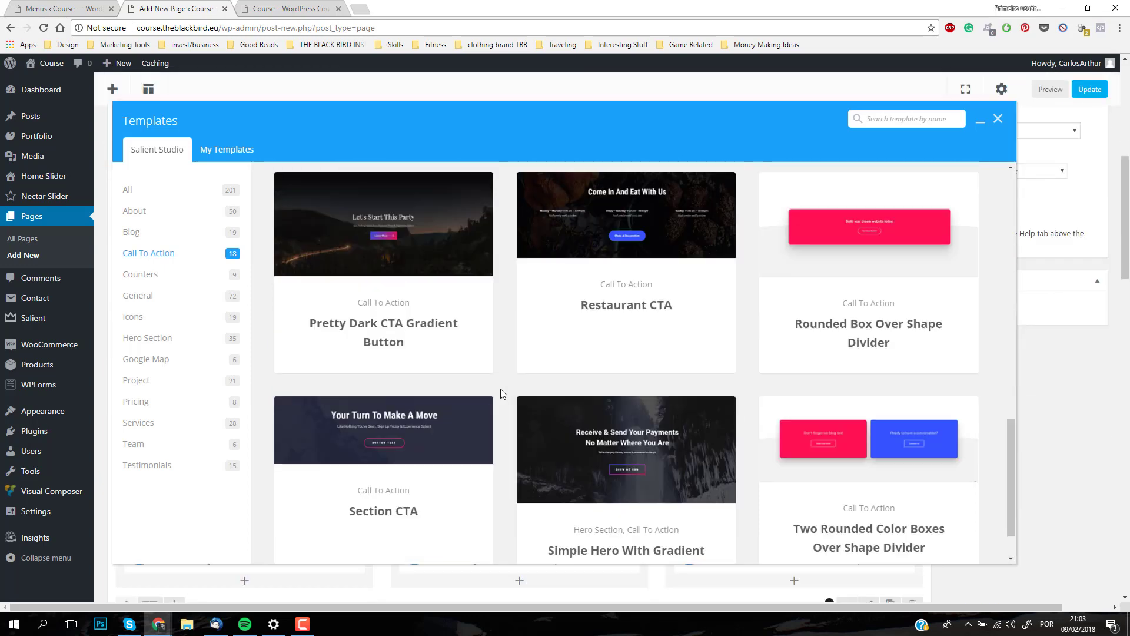
scroll(505, 387, up, 3)
click(152, 406)
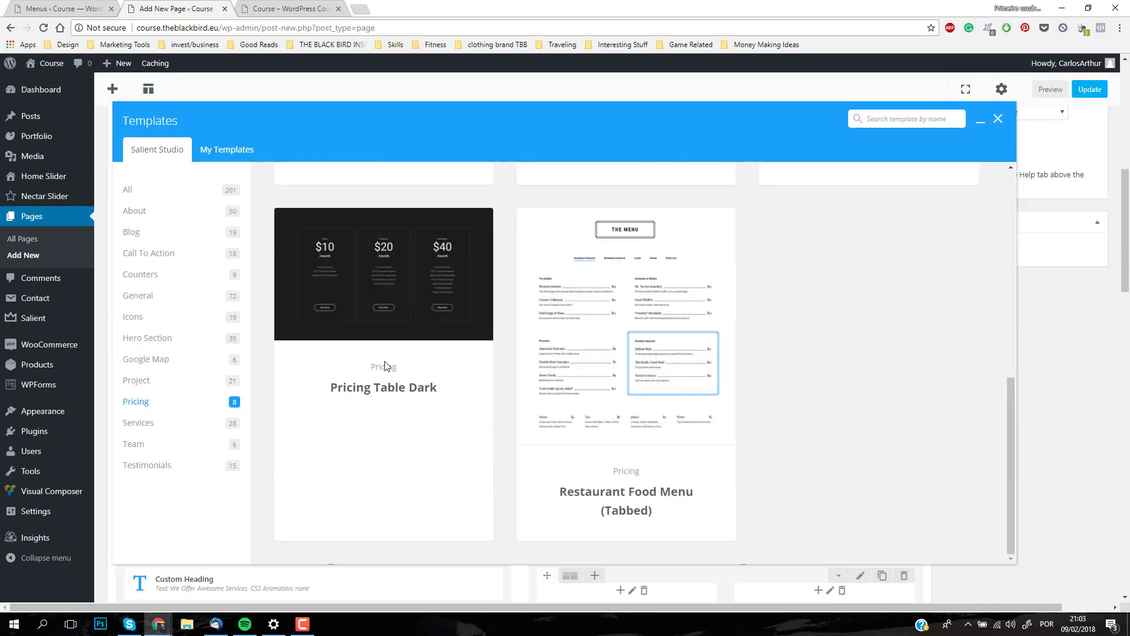
scroll(663, 372, up, 5)
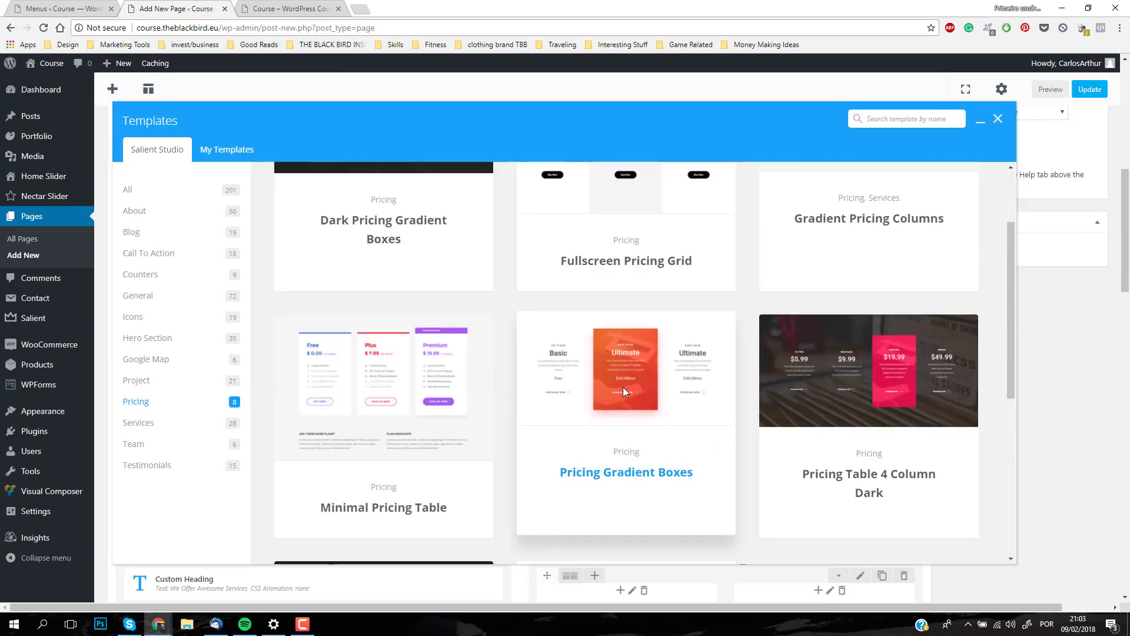
click(629, 481)
scroll(252, 288, up, 5)
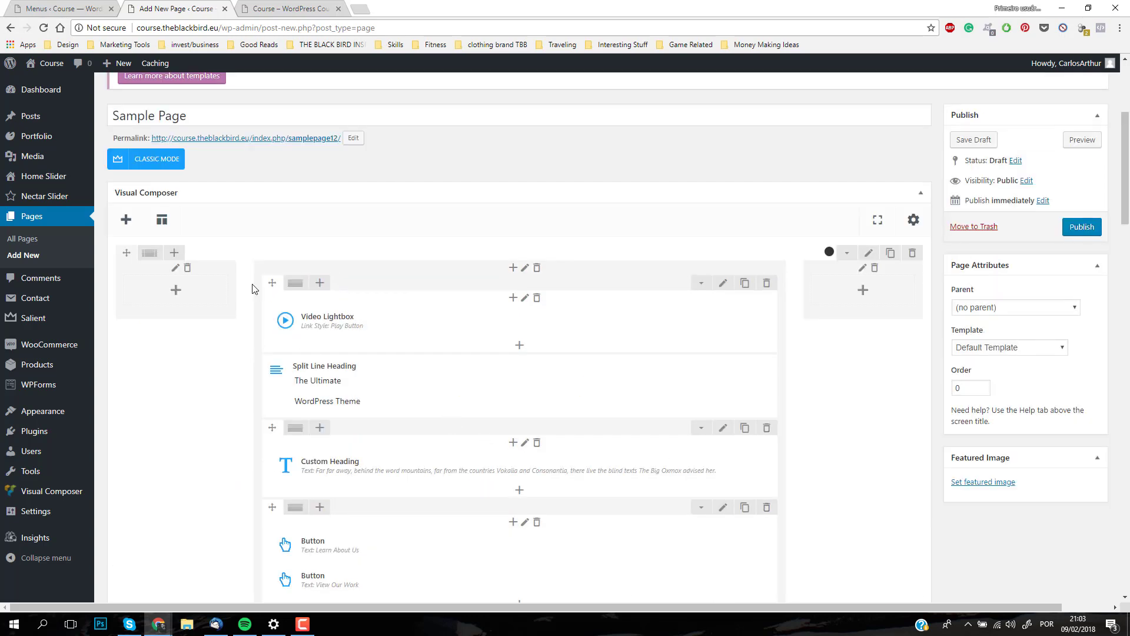
Step: Look through the Call To Action templates and insert Daring CTA Morphing Outline Buttons into the page
click(162, 229)
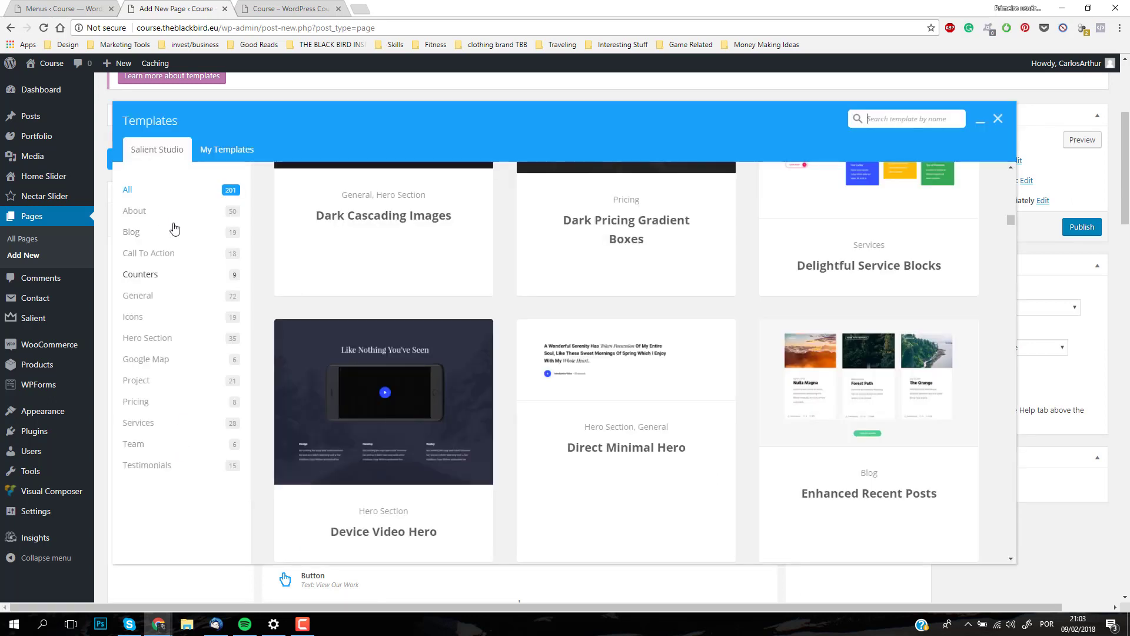
click(160, 254)
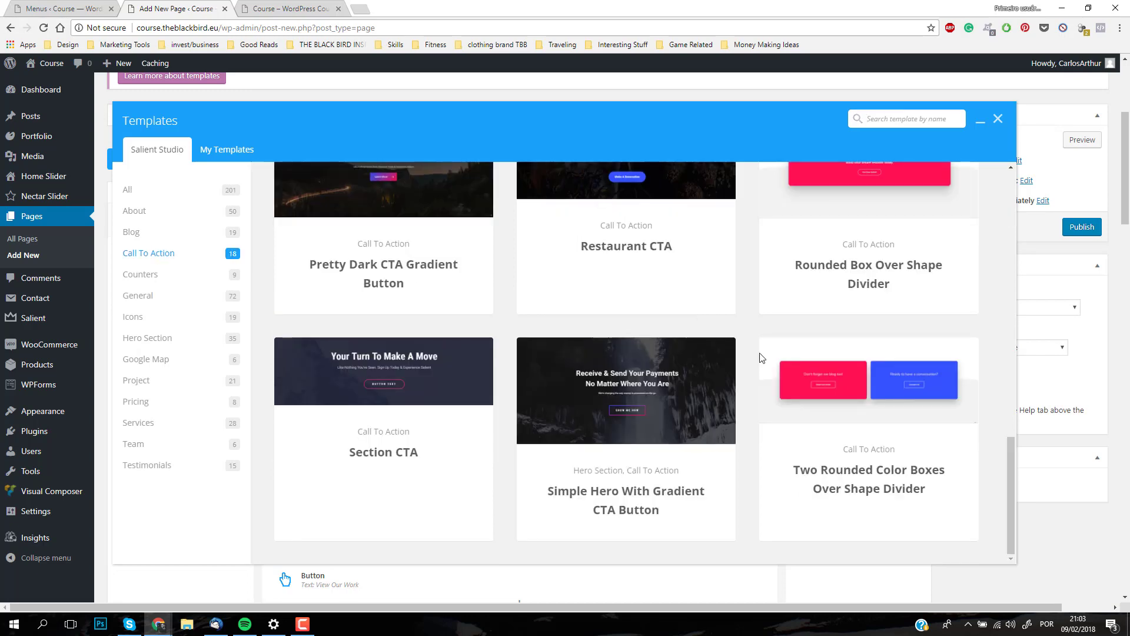
scroll(771, 365, down, 3)
scroll(778, 374, up, 7)
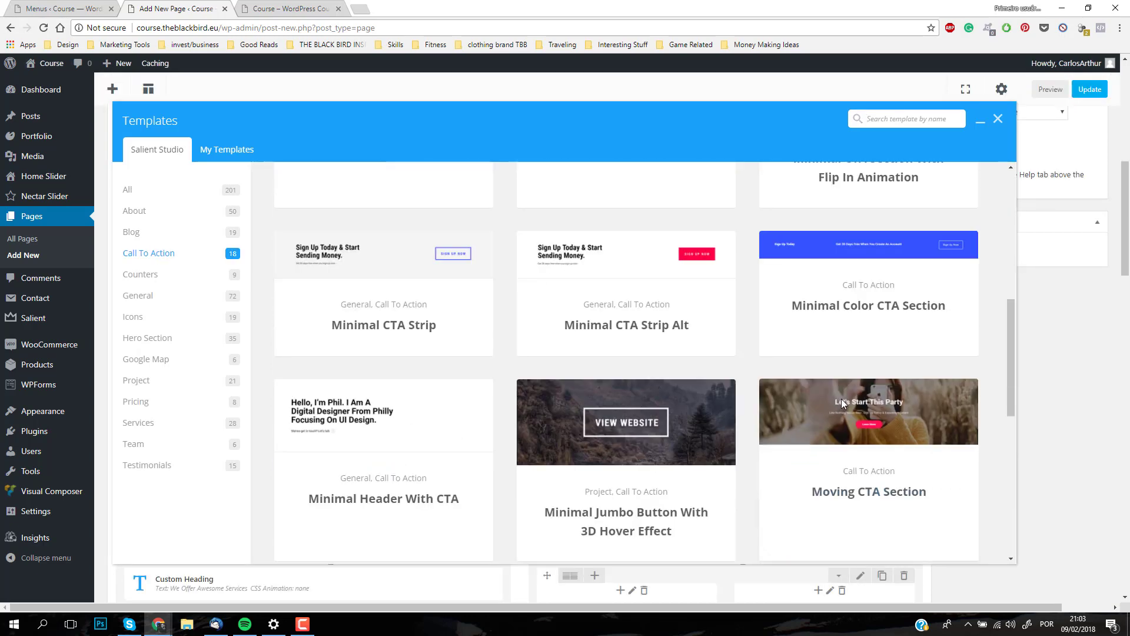
scroll(841, 398, up, 7)
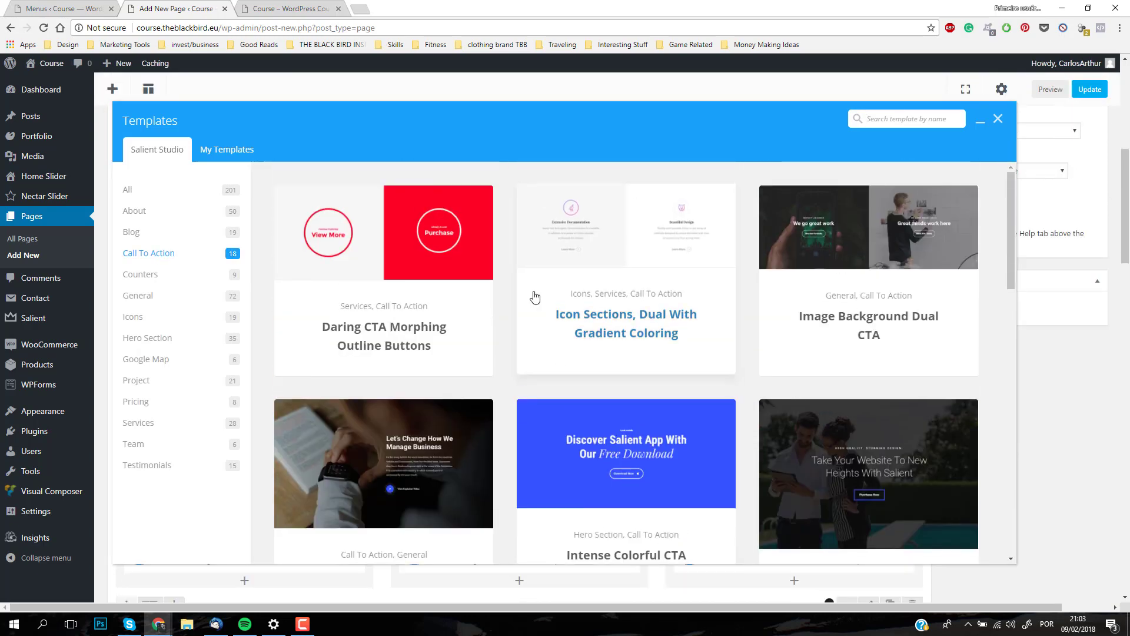
click(395, 339)
scroll(815, 298, up, 4)
scroll(818, 301, down, 7)
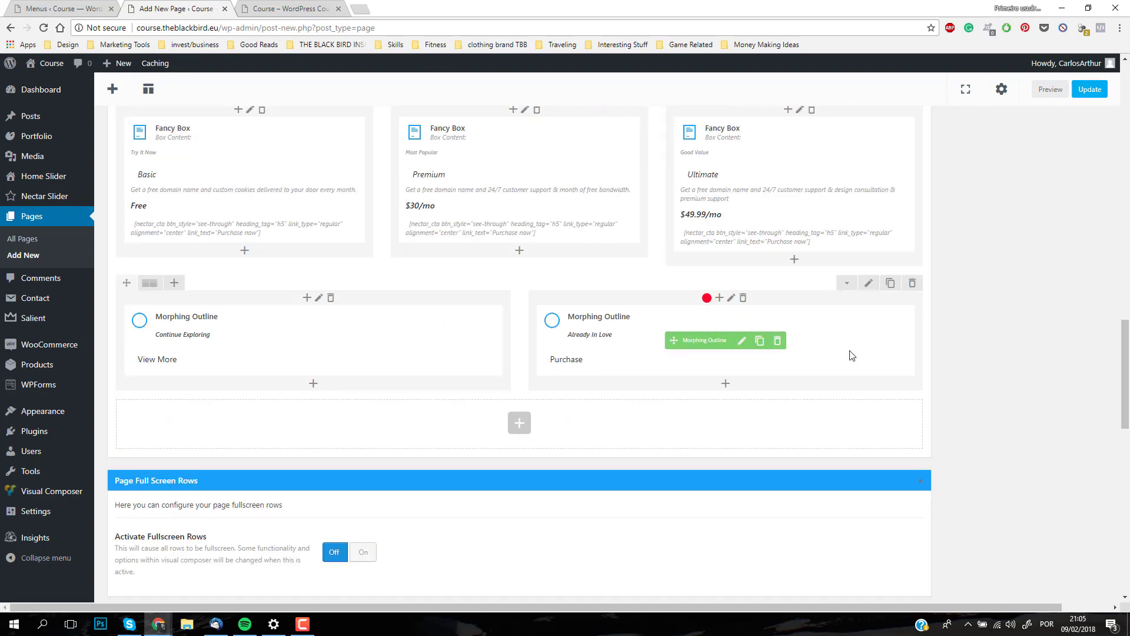
Step: Replace the Column Link of the red Purchase column with the URL copied from the live Contact page, and save the column settings
scroll(976, 347, up, 1)
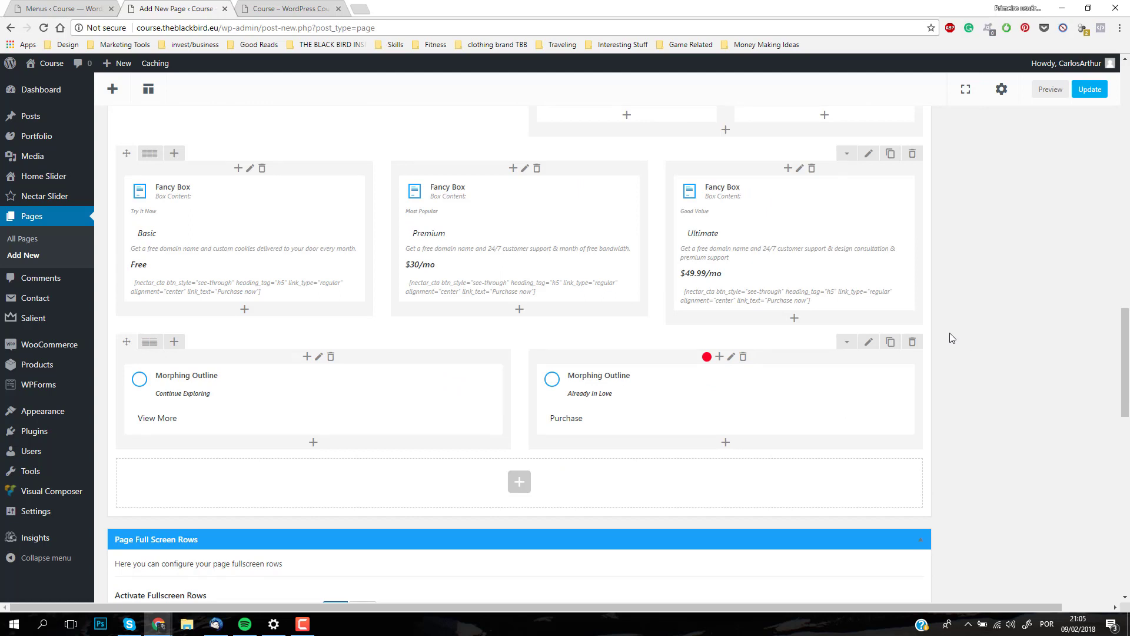
click(731, 358)
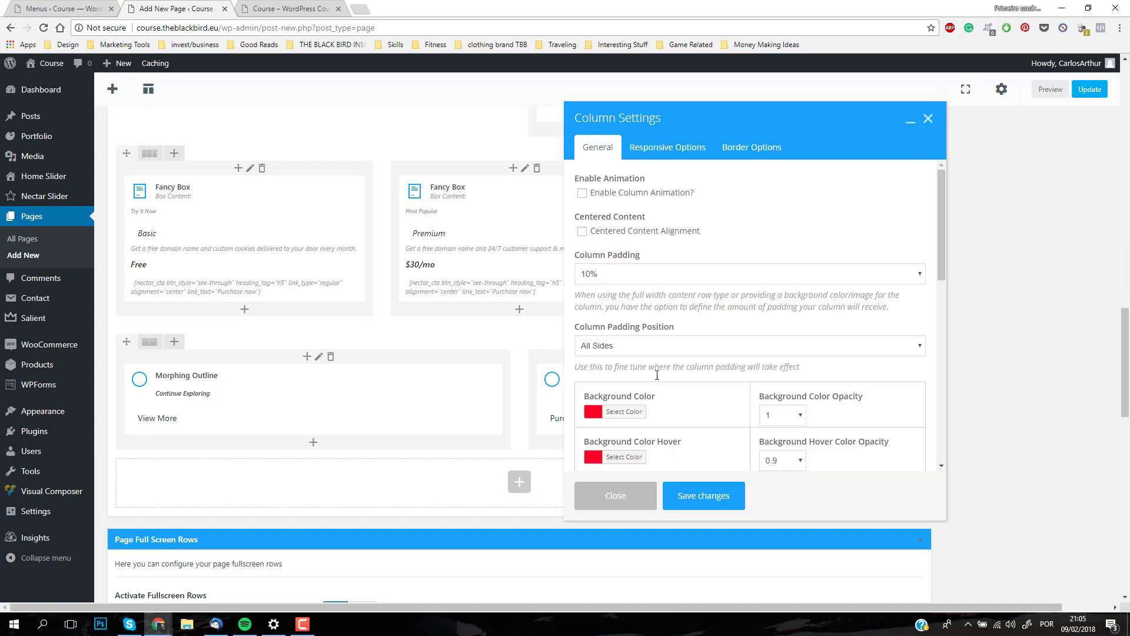
scroll(657, 375, down, 5)
click(638, 365)
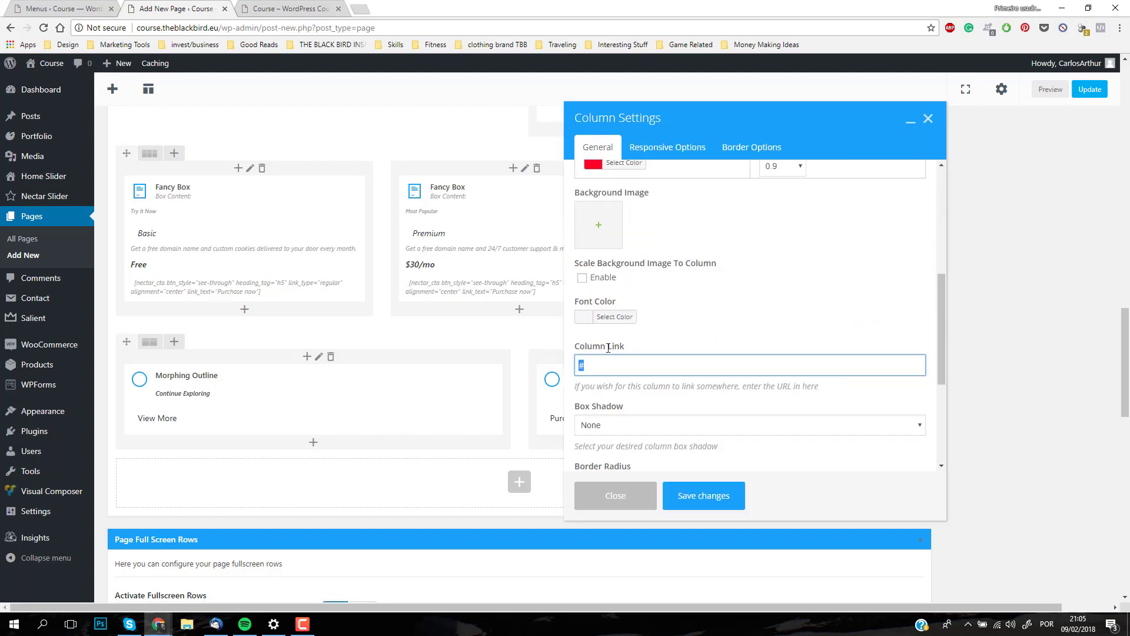
click(290, 5)
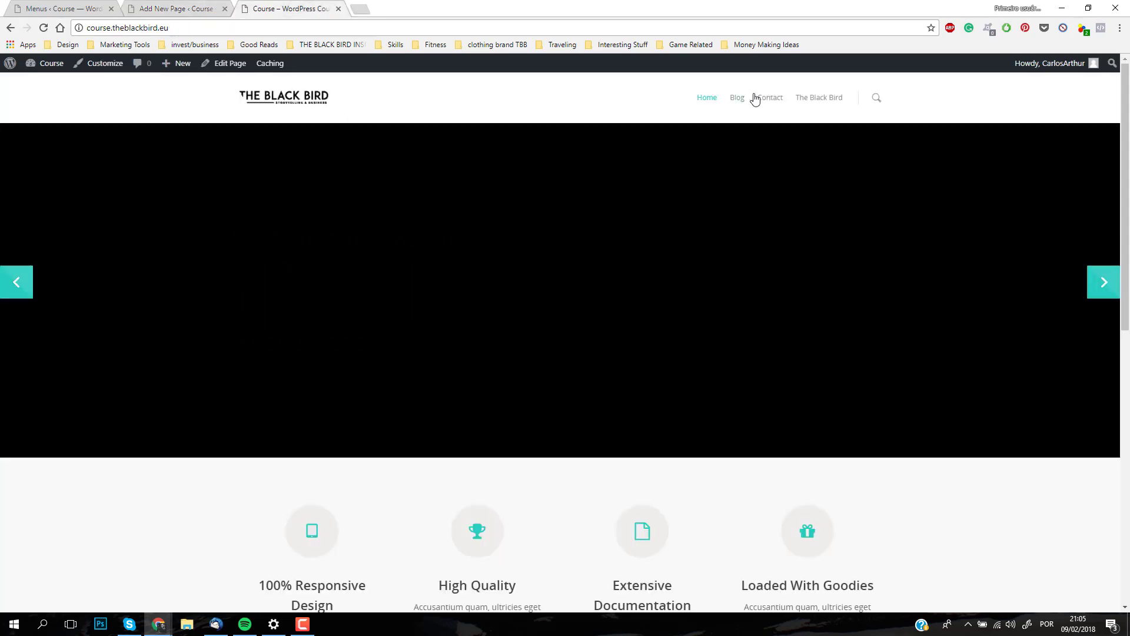
right_click(220, 27)
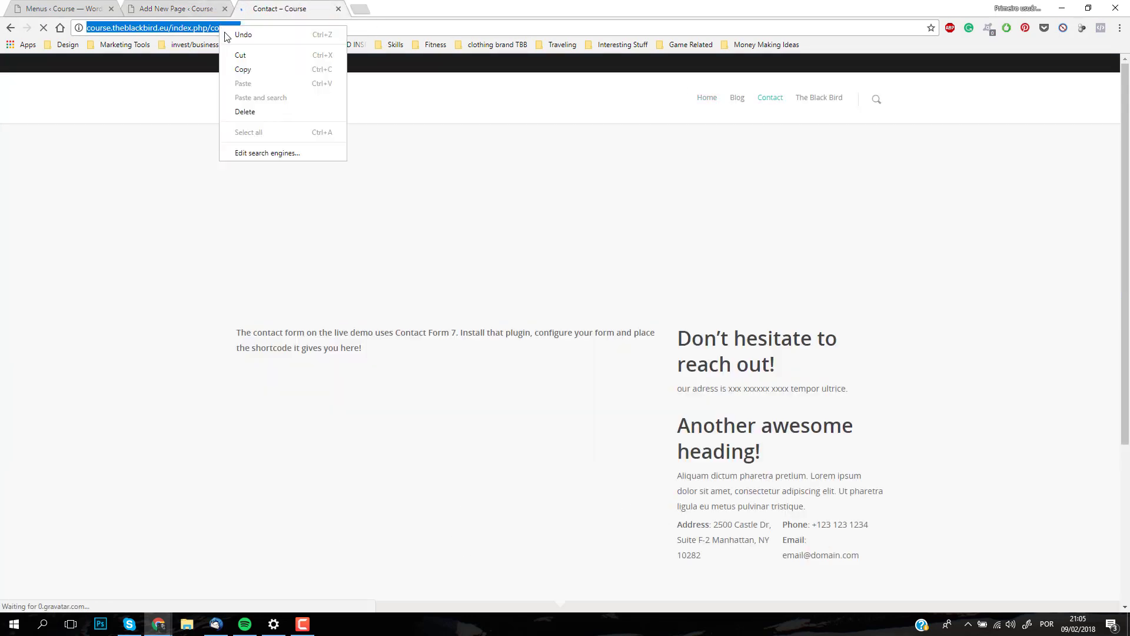
click(250, 69)
click(174, 14)
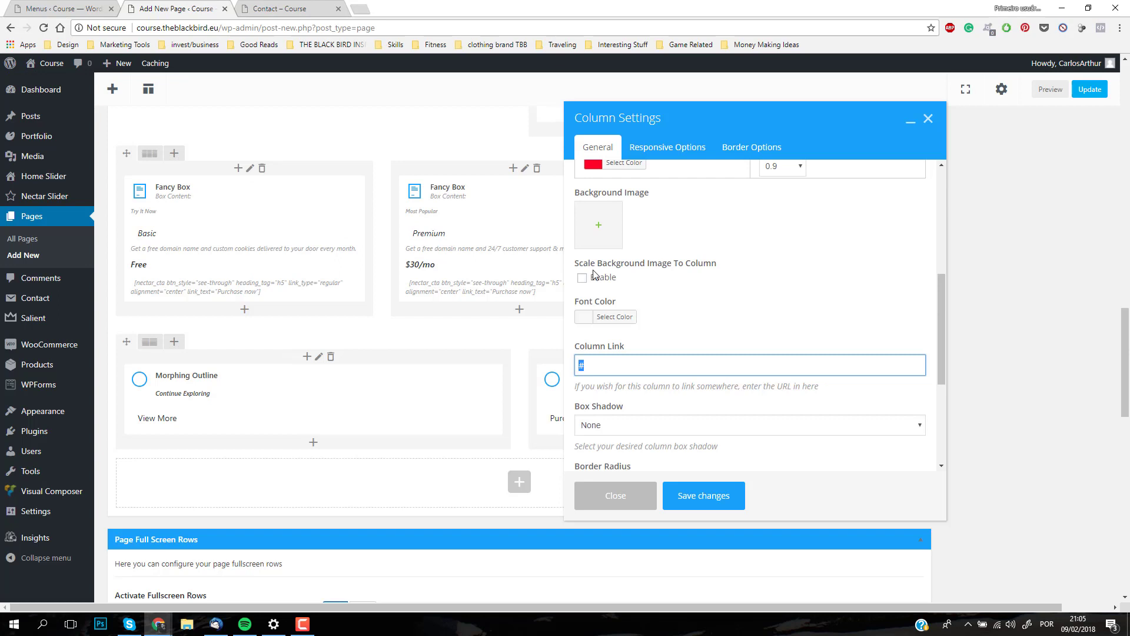
right_click(680, 363)
click(719, 407)
click(699, 497)
Step: Remove the word Purchase from the text content of the Already In Love Morphing Outline element and save its settings
mouse_move(745, 422)
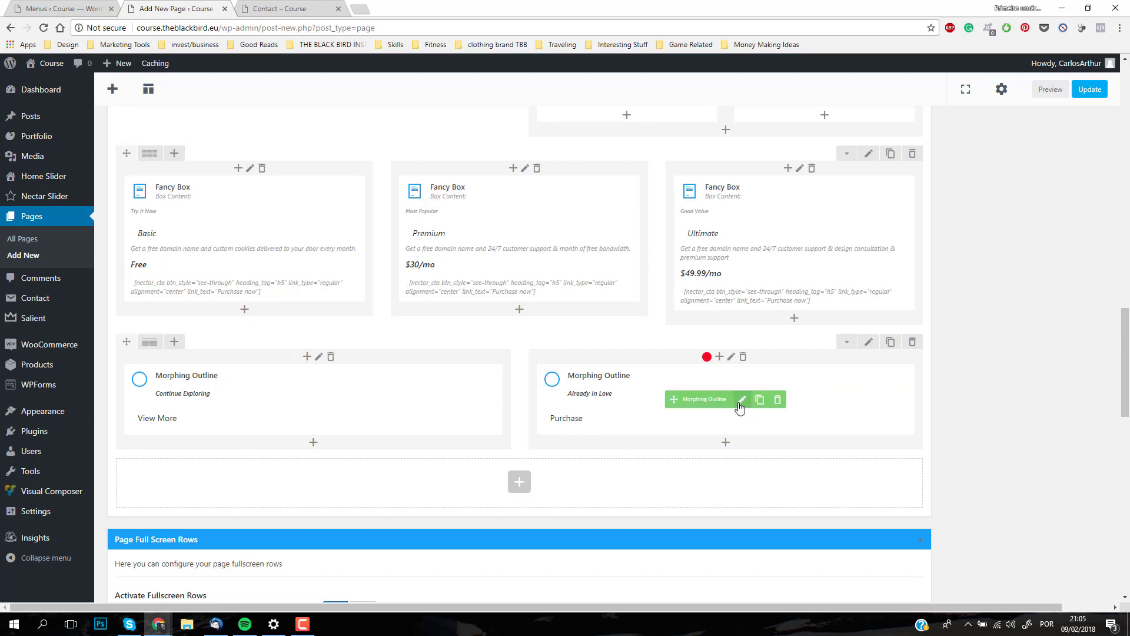
click(740, 403)
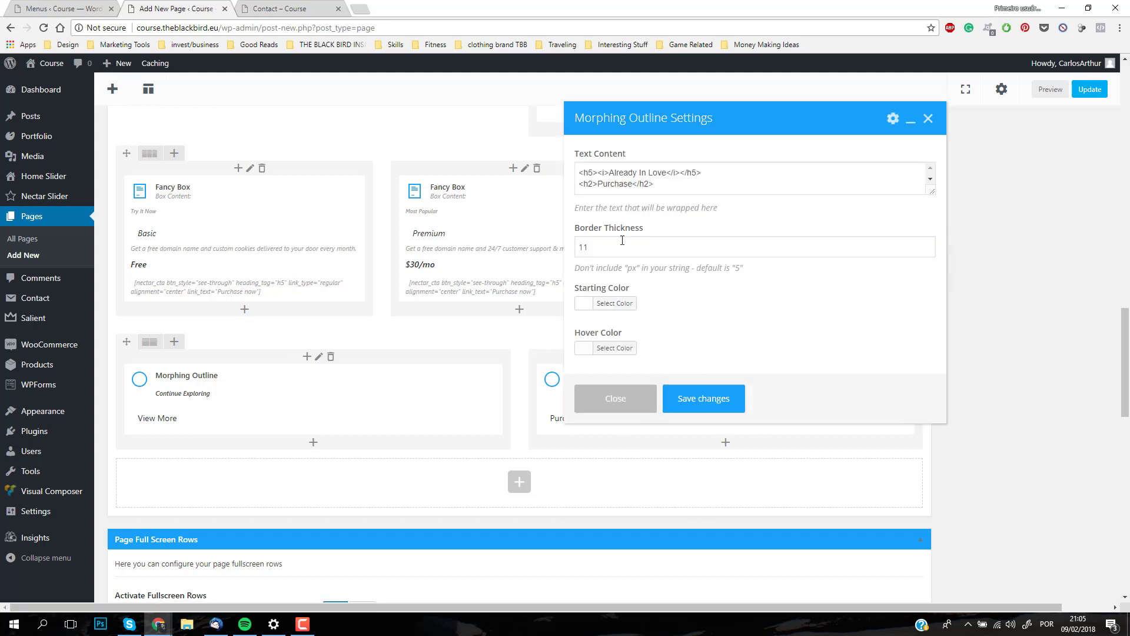
drag(615, 184, 608, 186)
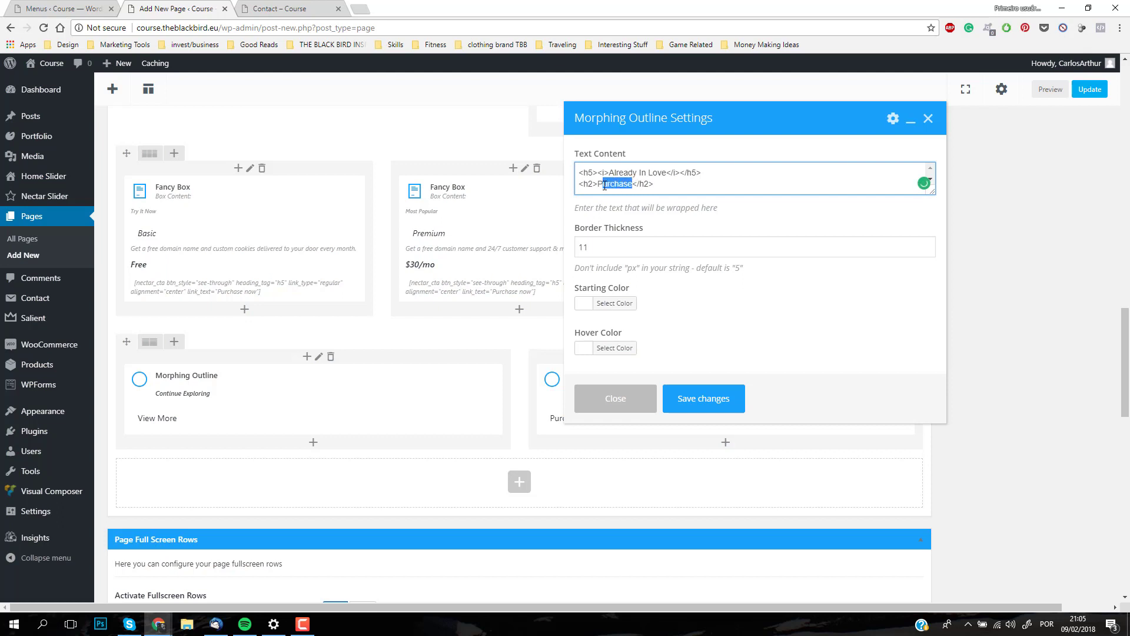
key(BackSpace)
key(BackSpace)
click(730, 395)
Step: Publish the Sample Page and preview its hero and team sections on the site
scroll(944, 306, up, 7)
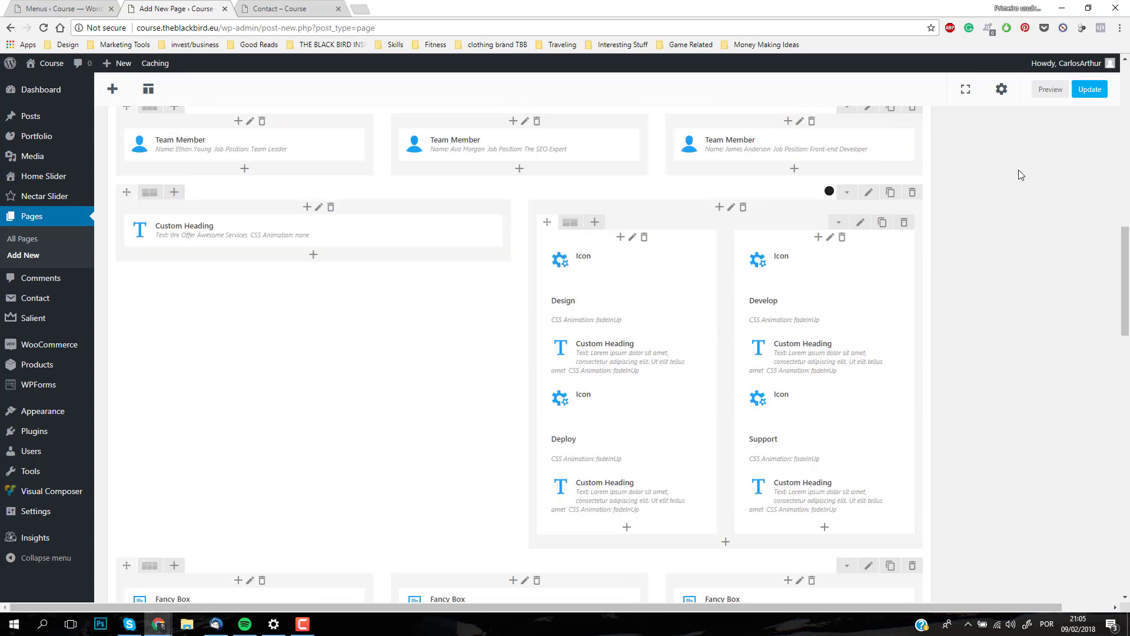
click(1089, 89)
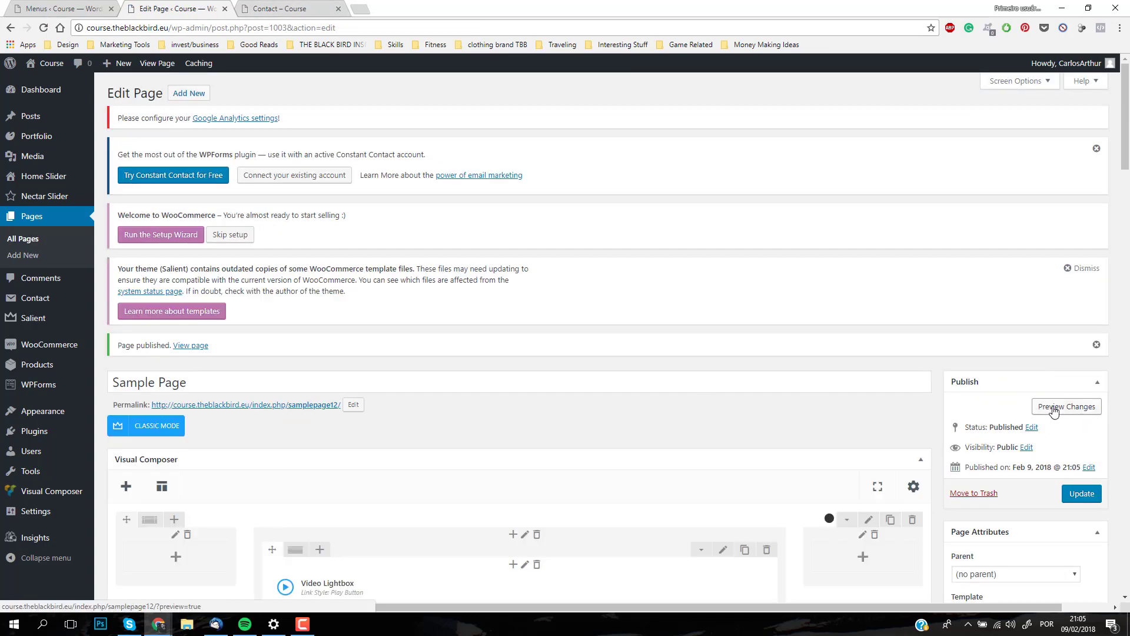
click(1057, 410)
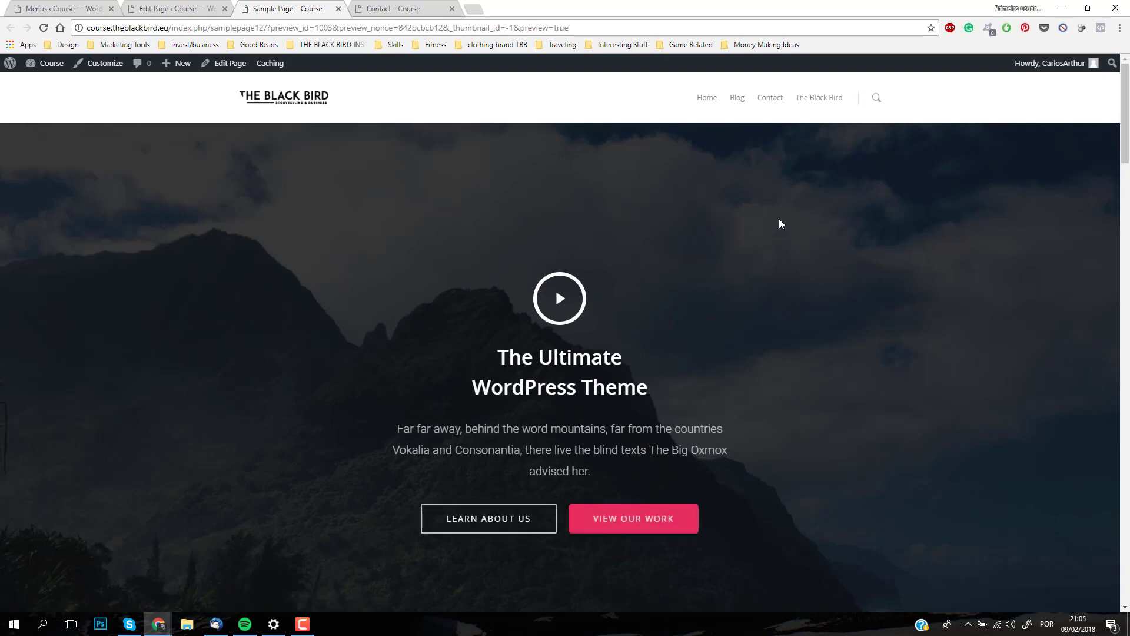
scroll(787, 237, down, 5)
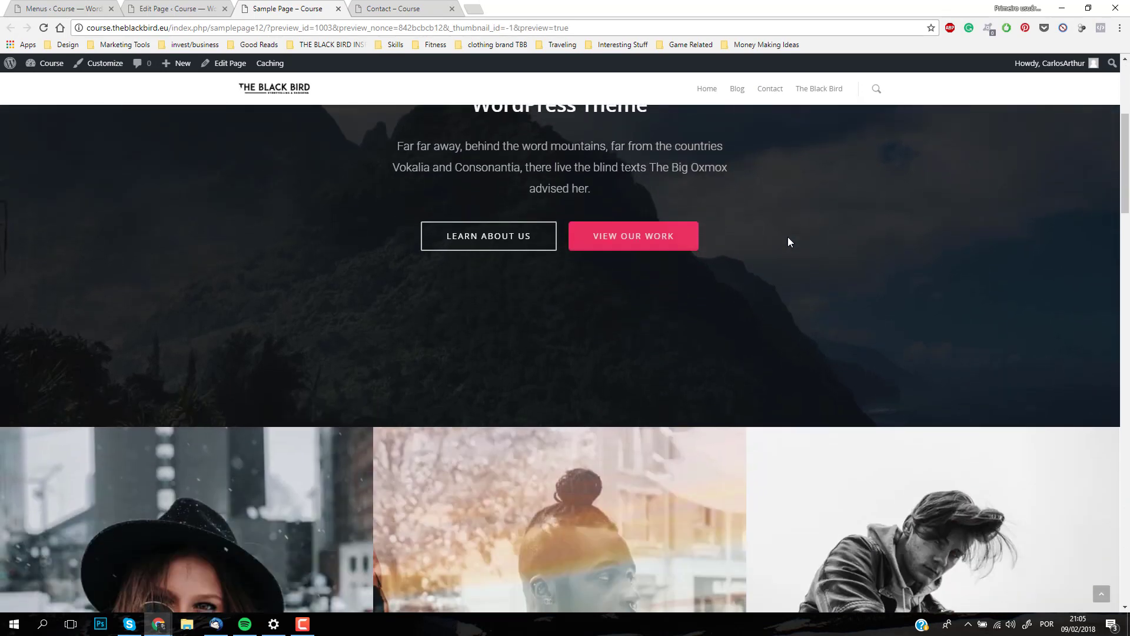
Step: Review the Sample Page preview from the hero to the call-to-action section and follow its red Contact link to test it
scroll(711, 264, up, 1)
scroll(712, 266, up, 3)
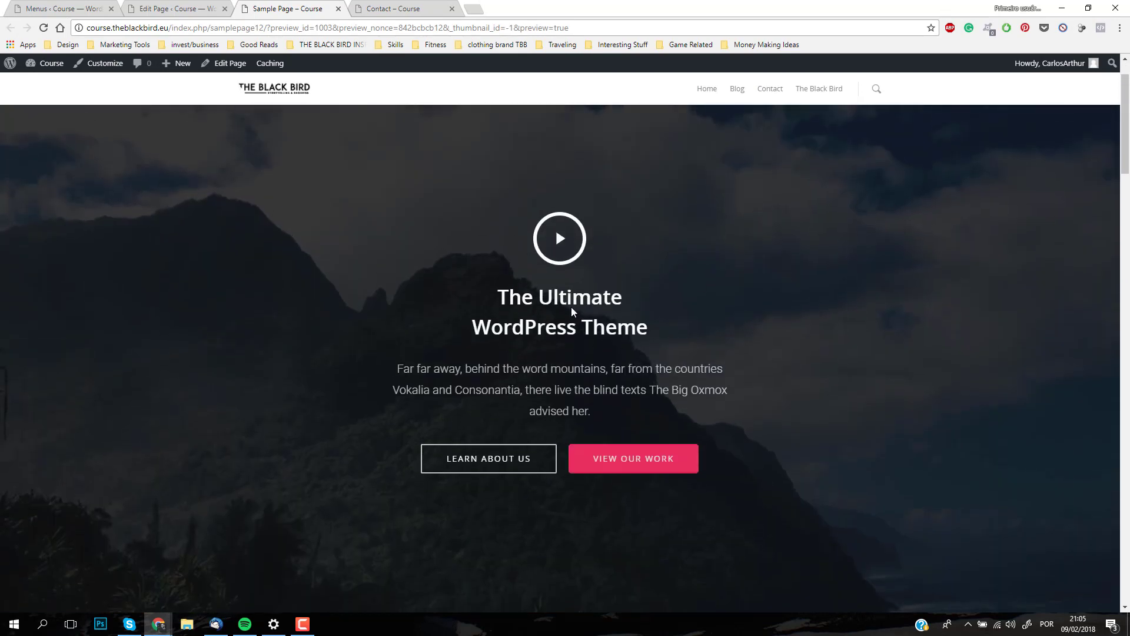
scroll(560, 222, down, 7)
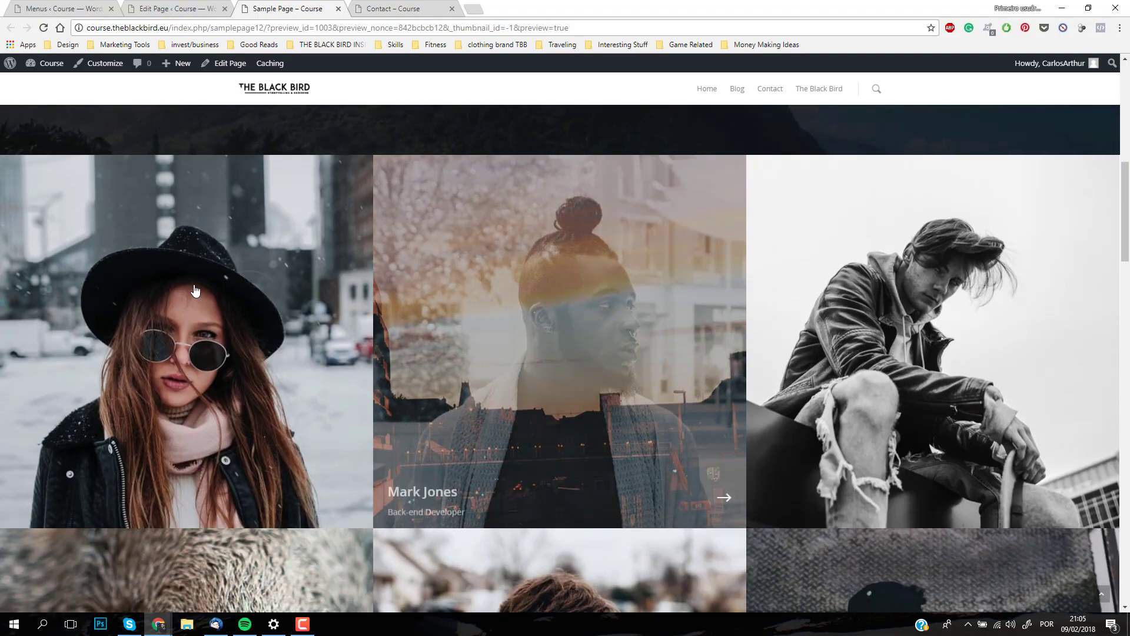
scroll(941, 365, down, 12)
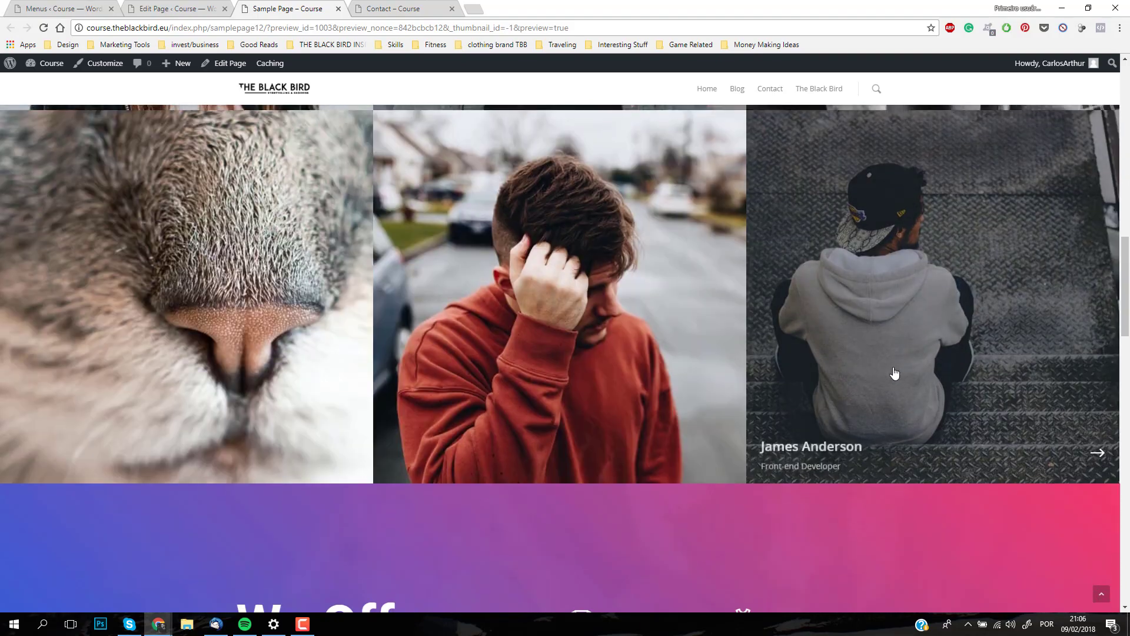
drag(230, 260, 877, 475)
click(878, 471)
scroll(852, 391, down, 7)
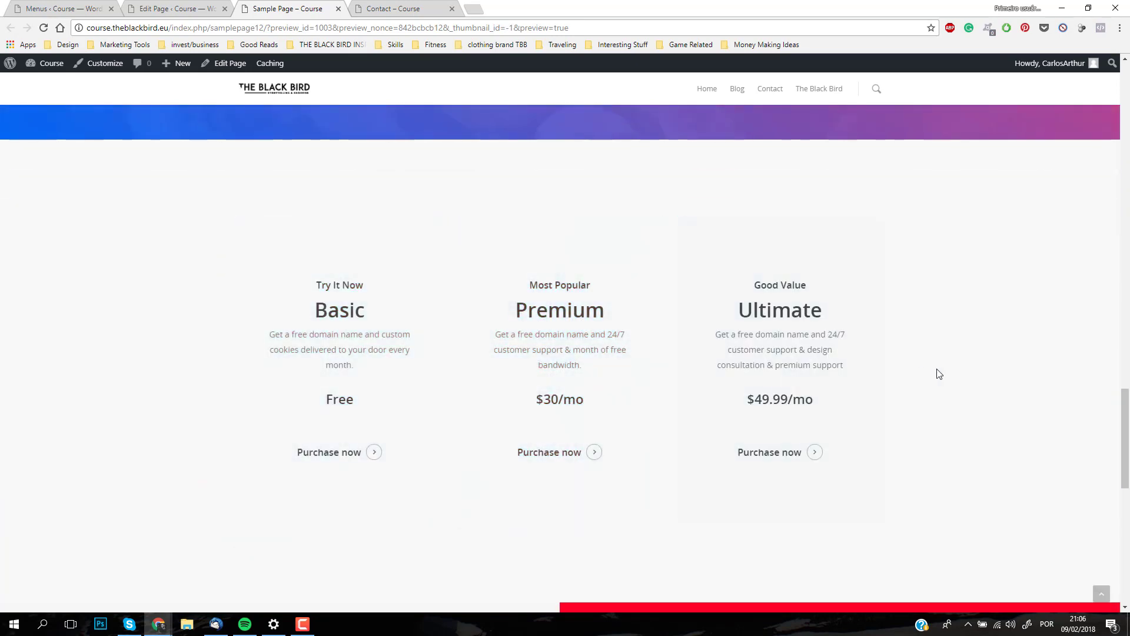
scroll(918, 362, down, 5)
scroll(819, 494, down, 3)
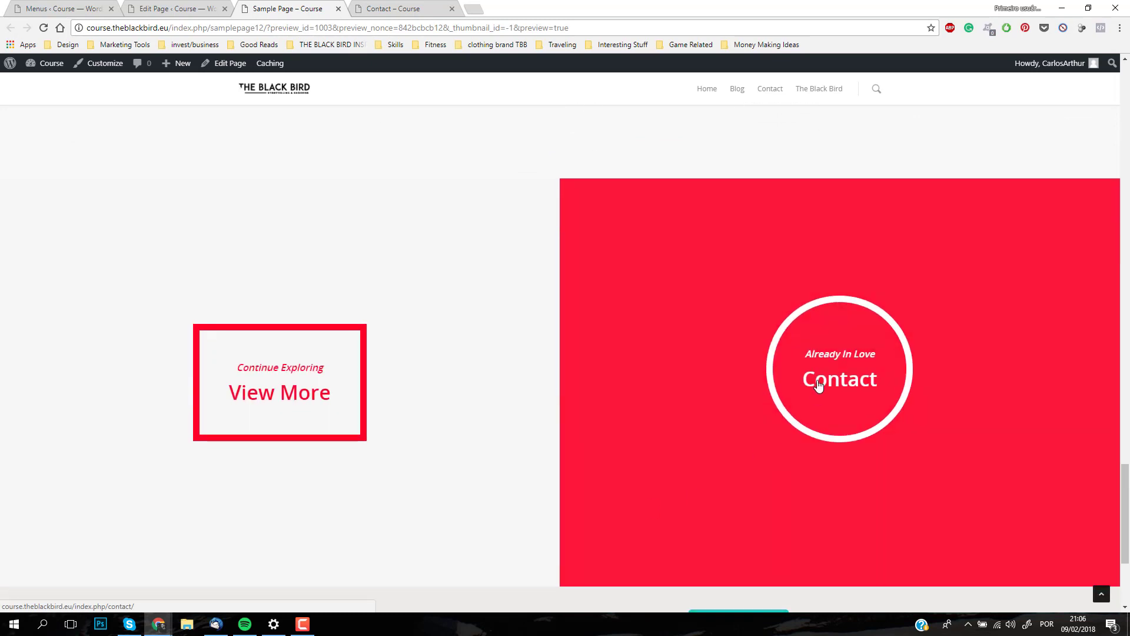
click(819, 384)
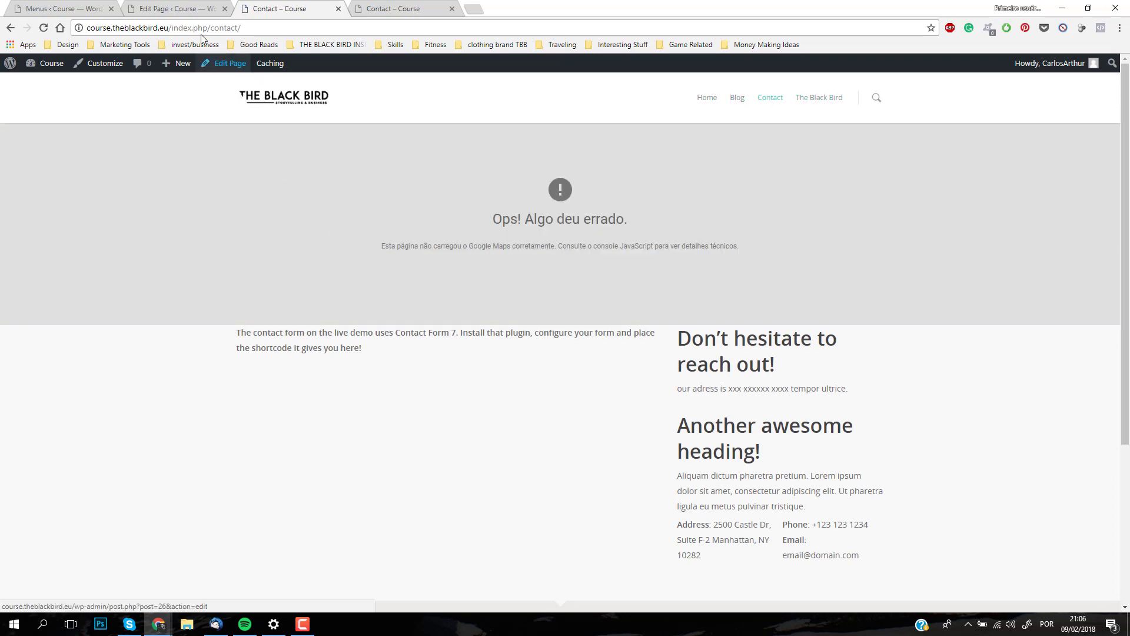
Step: Update the Sample Page in the page editor and open the site's menu management screen
click(188, 8)
click(1077, 496)
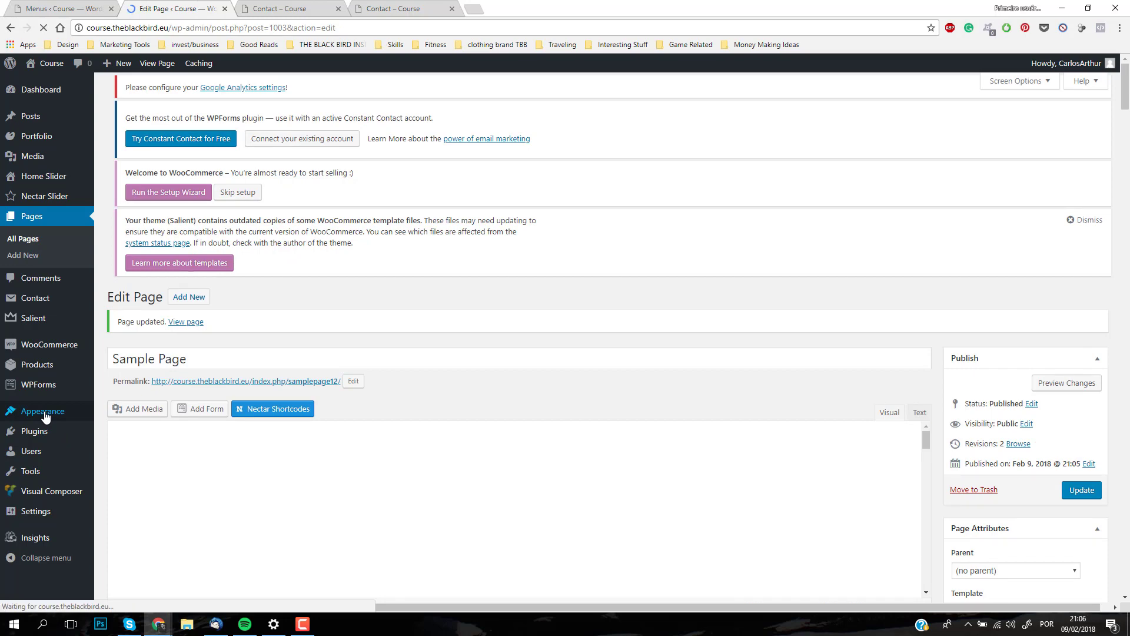
mouse_move(45, 416)
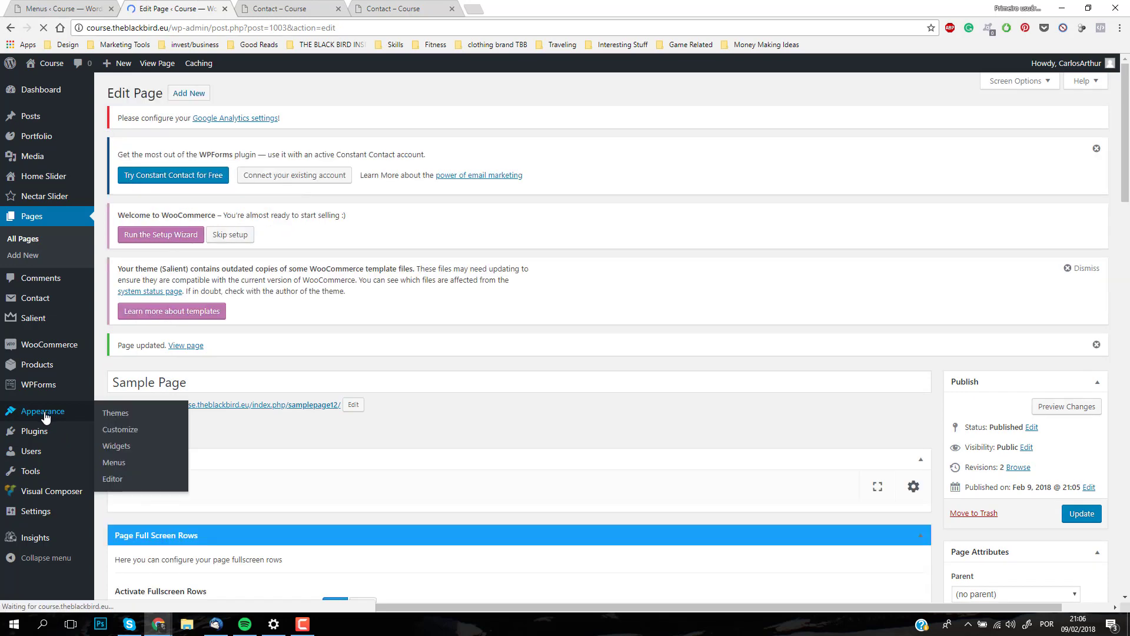
click(115, 463)
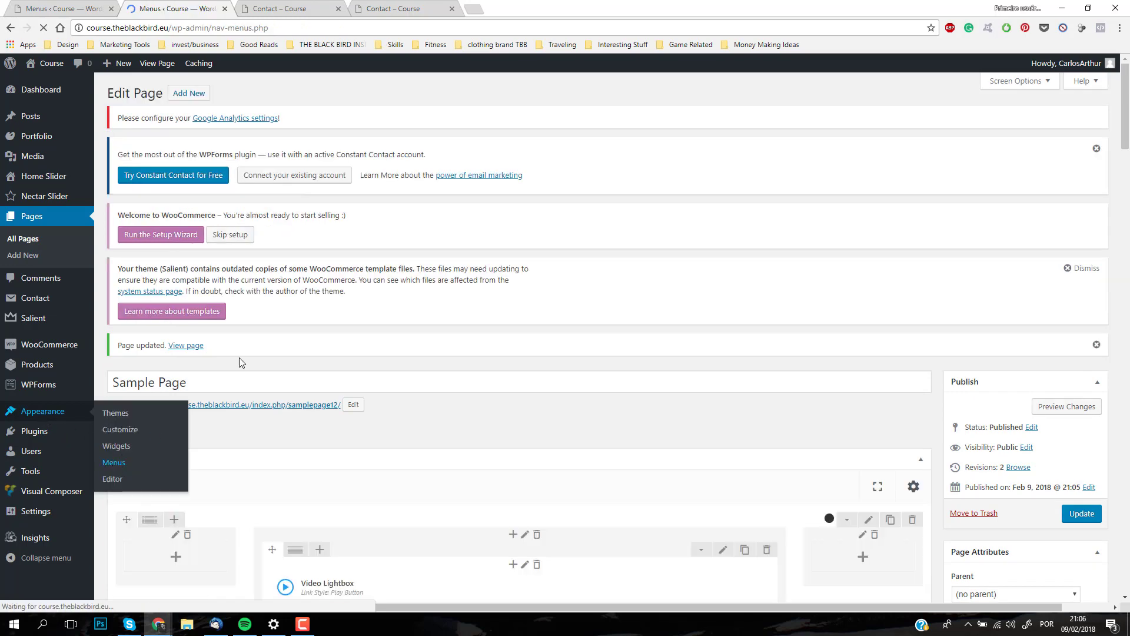
Step: Add the first Sample Page in the most recent pages to the Main menu
scroll(283, 329, down, 2)
scroll(256, 388, down, 2)
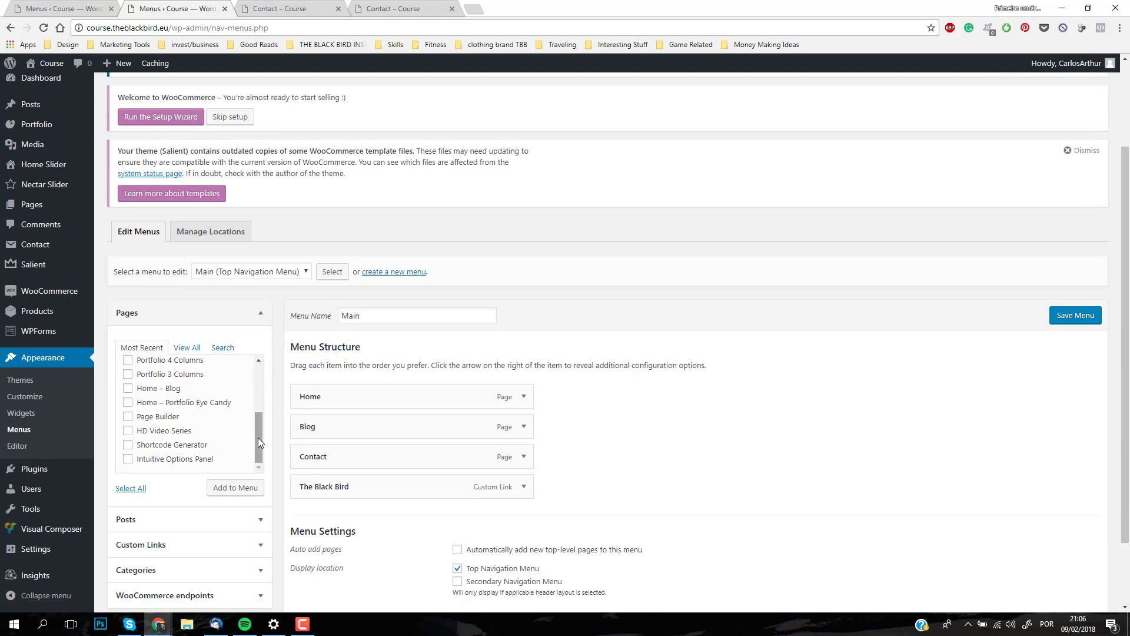
drag(257, 436, 258, 358)
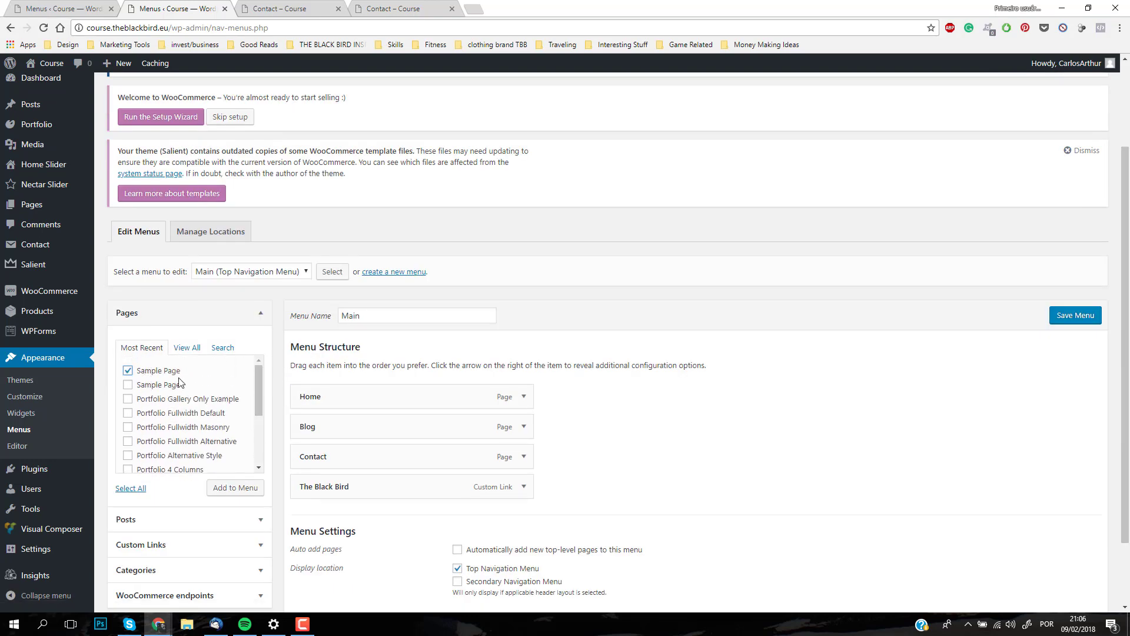
click(231, 492)
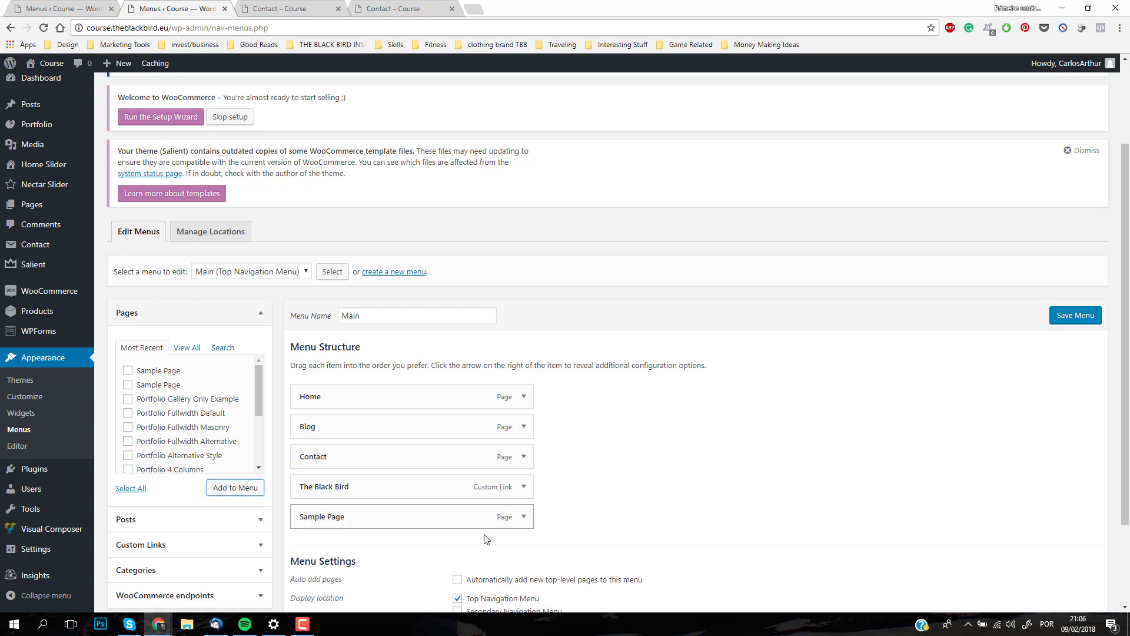
Step: Check the new Sample Page menu item's settings and save the Main menu
click(523, 516)
scroll(562, 475, down, 2)
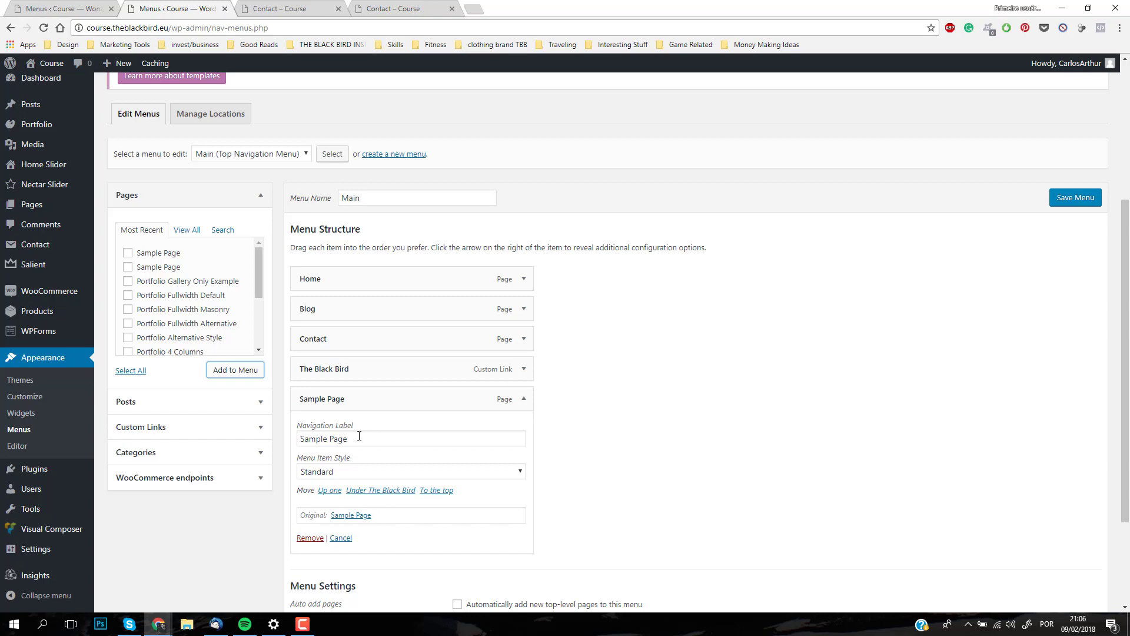
scroll(653, 458, up, 3)
scroll(645, 468, down, 2)
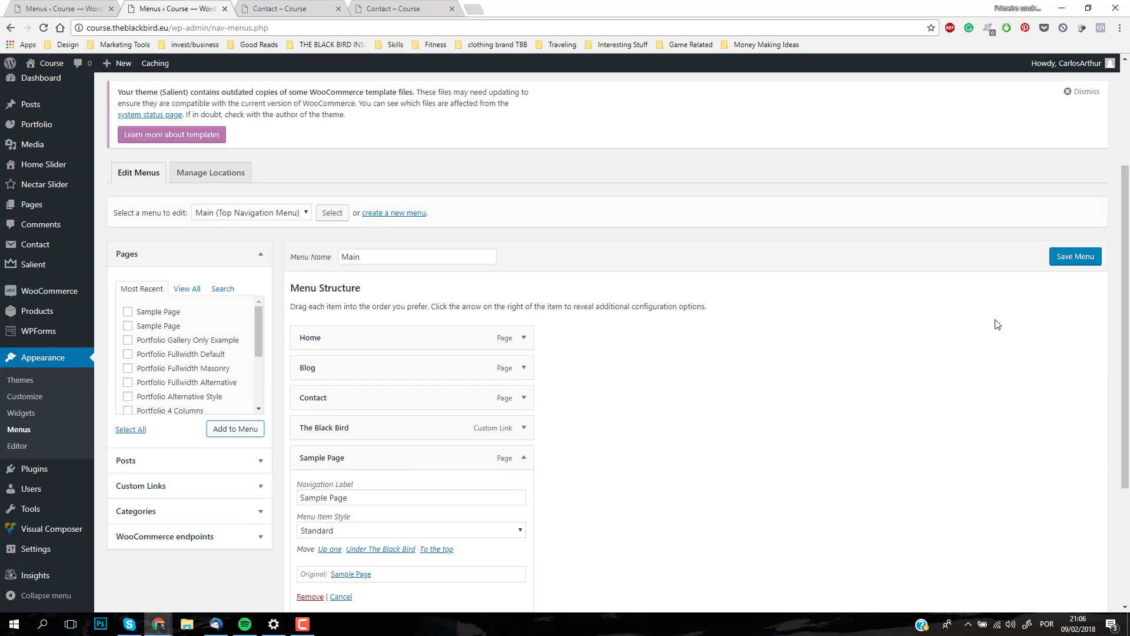
click(1072, 263)
Step: Load the live site's home page, open Sample Page from its navigation and check the page address
click(277, 8)
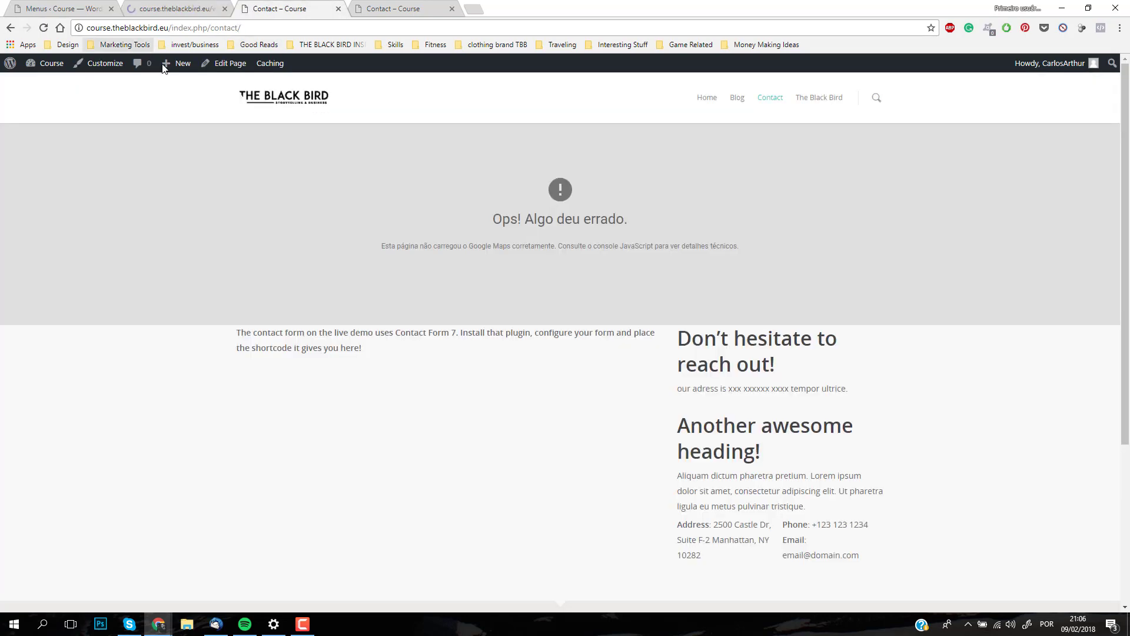
key(F5)
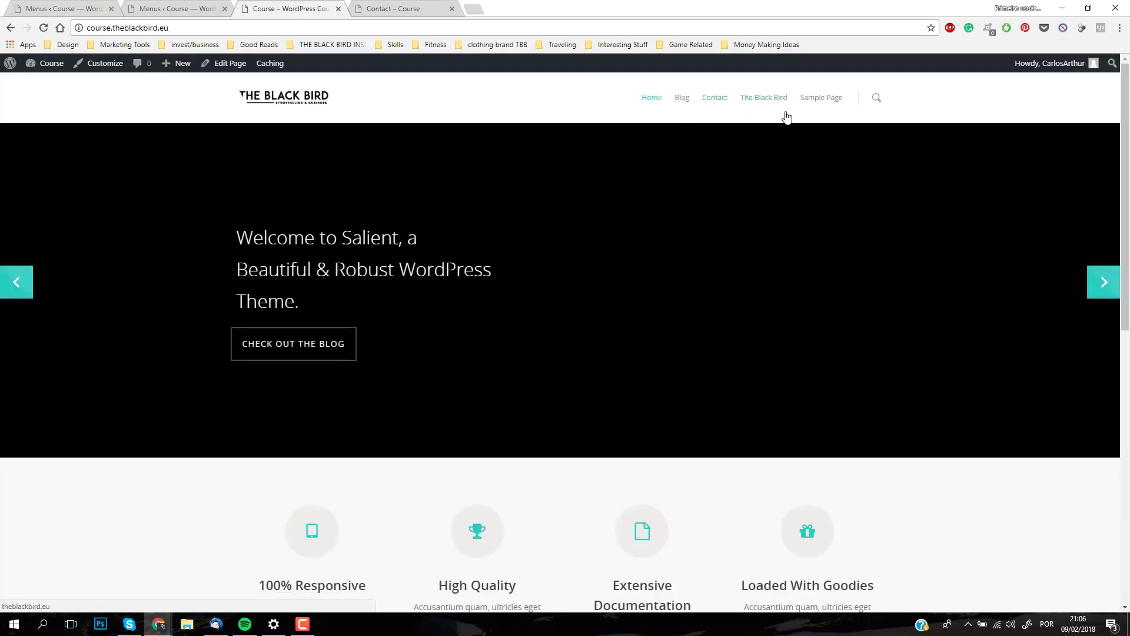
click(814, 105)
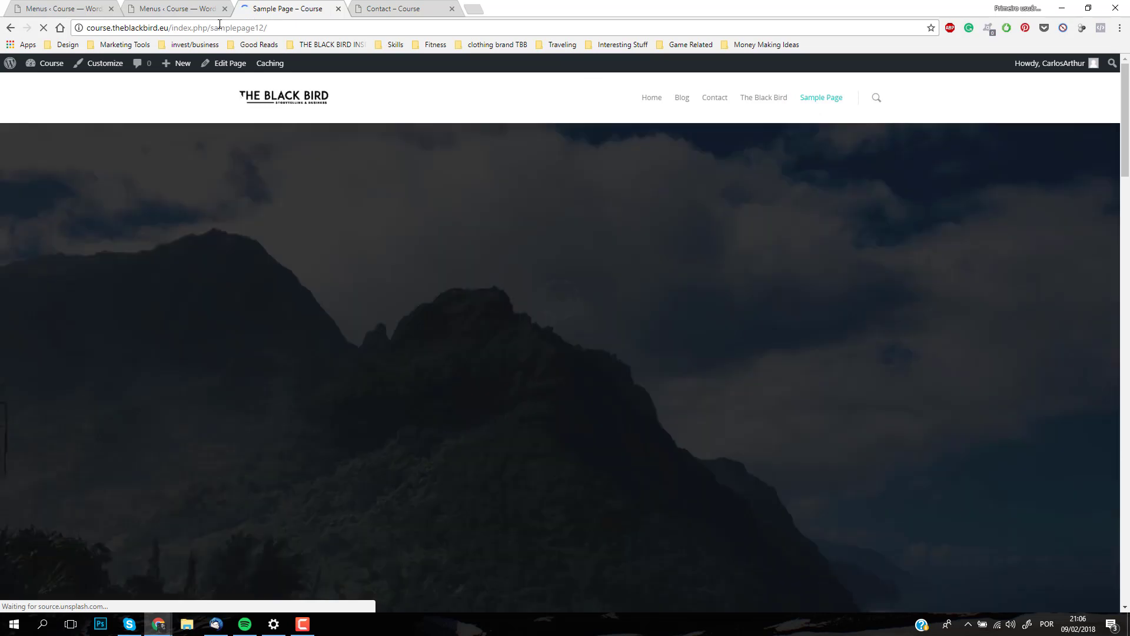
drag(218, 28, 255, 26)
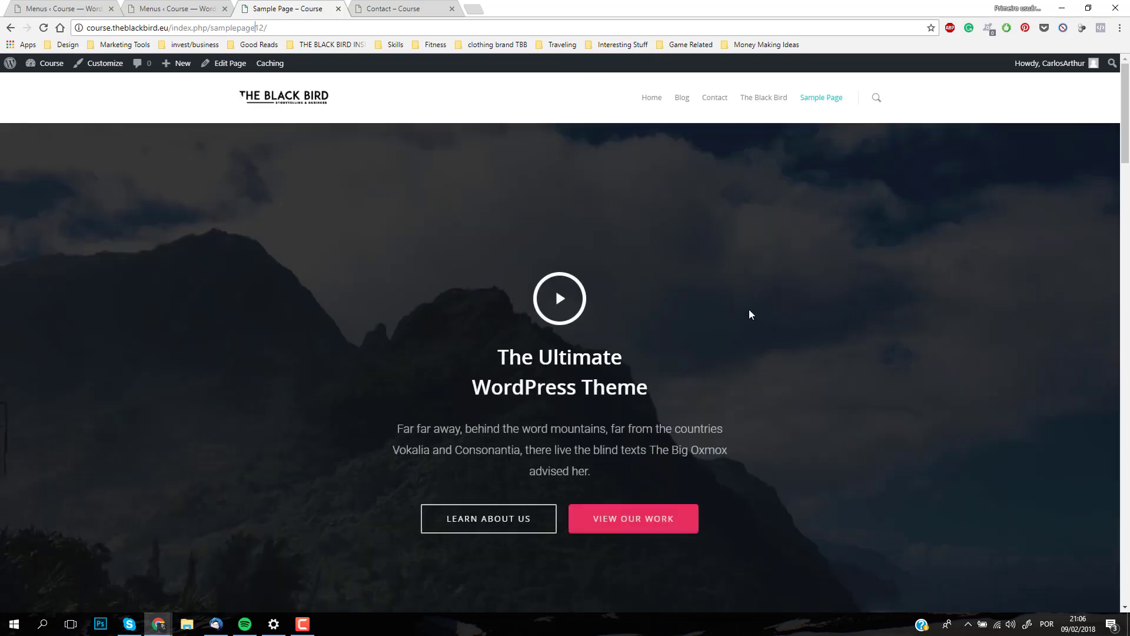
Step: Look through the live Sample Page's team, services and pricing sections and return towards the hero
scroll(746, 312, down, 10)
scroll(741, 316, down, 10)
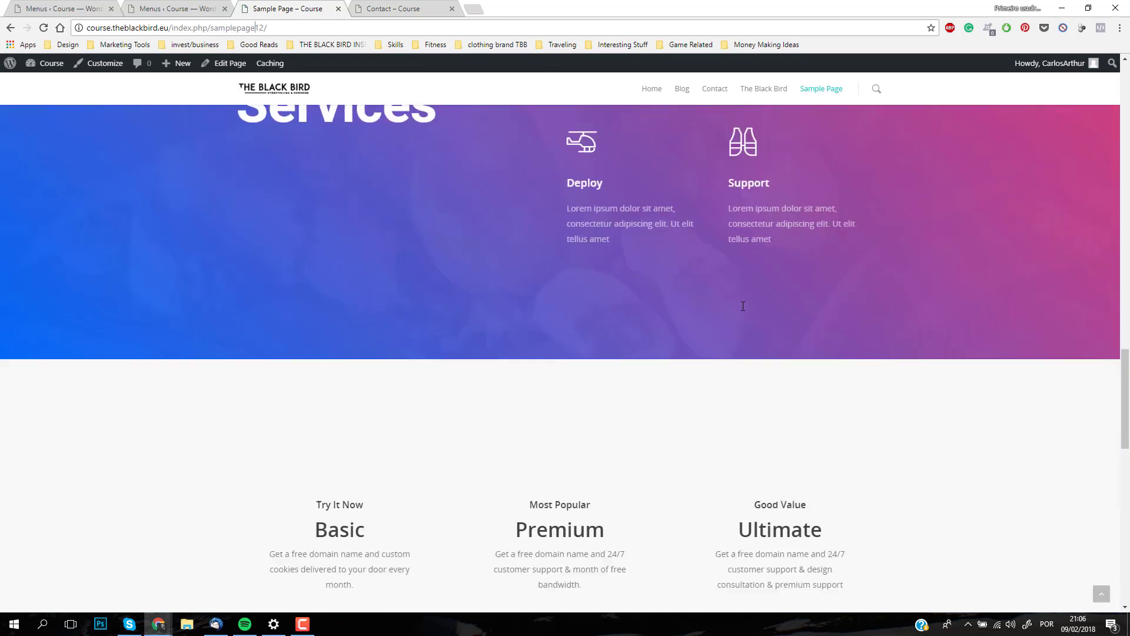
scroll(639, 348, up, 8)
scroll(643, 335, down, 4)
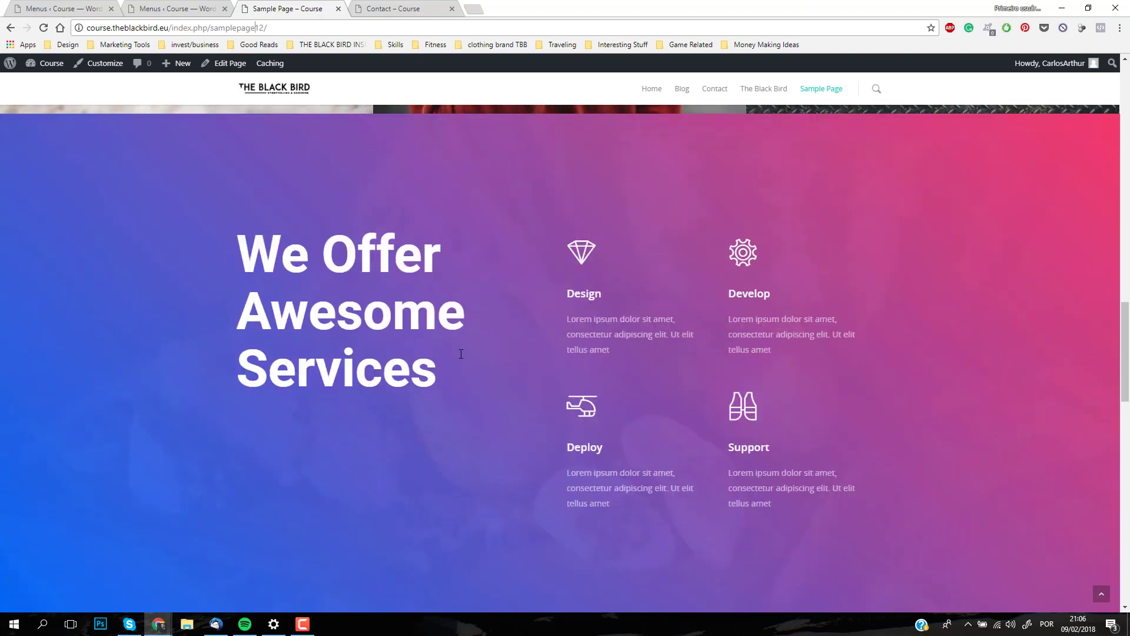
scroll(530, 350, up, 10)
scroll(553, 295, up, 10)
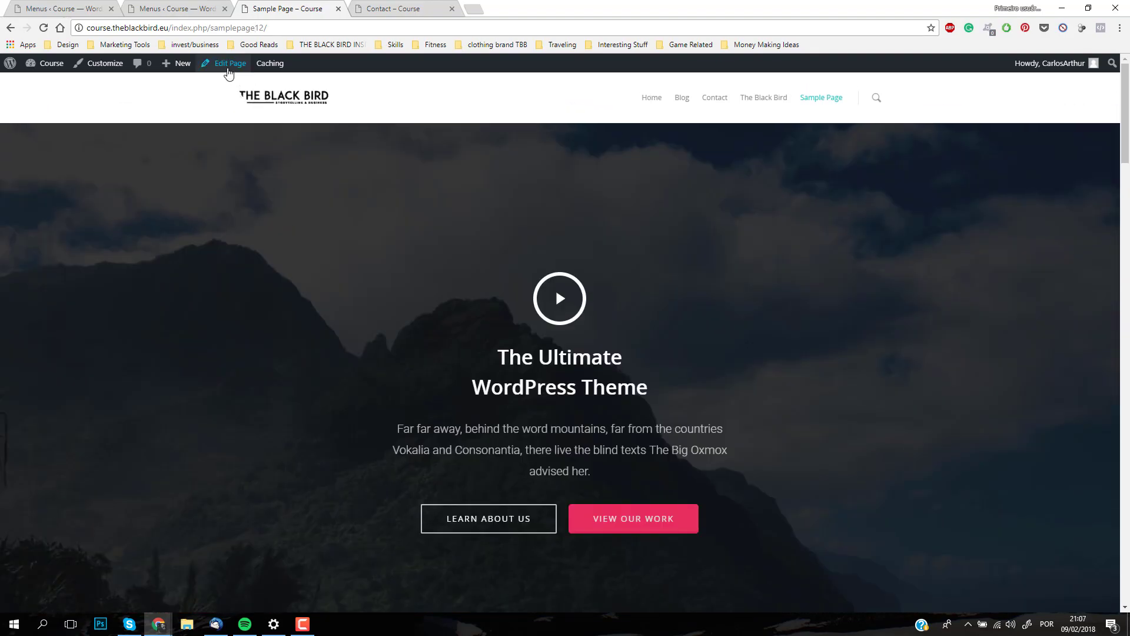
Step: Open the Sample Page for editing and bring up the settings of the first Team Member element
click(226, 69)
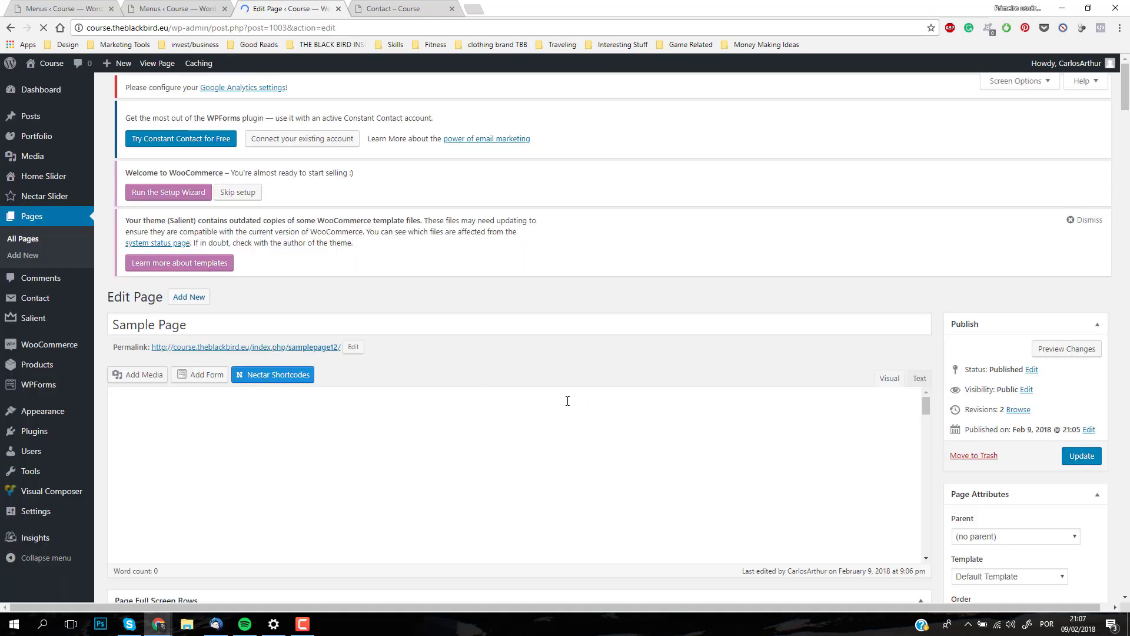
scroll(673, 301, down, 3)
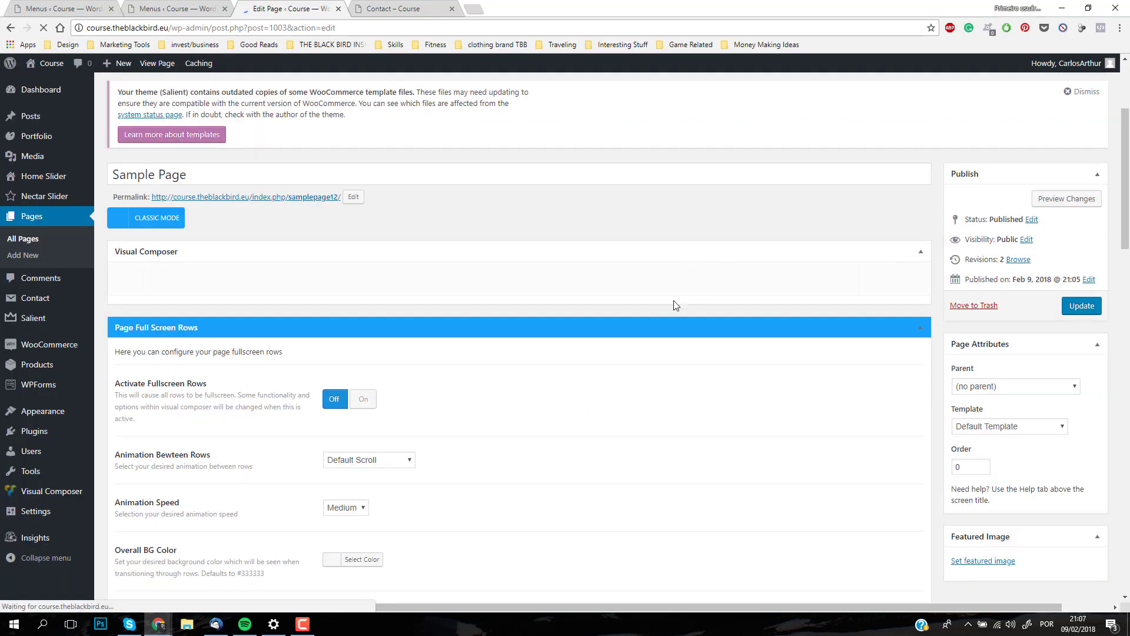
scroll(379, 441, down, 6)
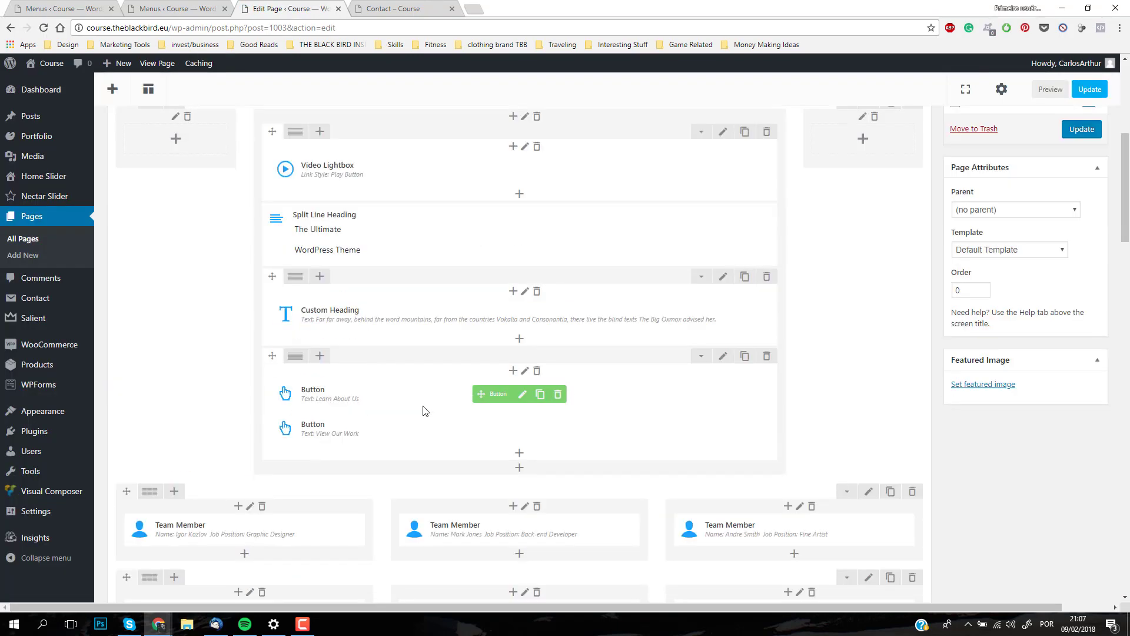
click(258, 353)
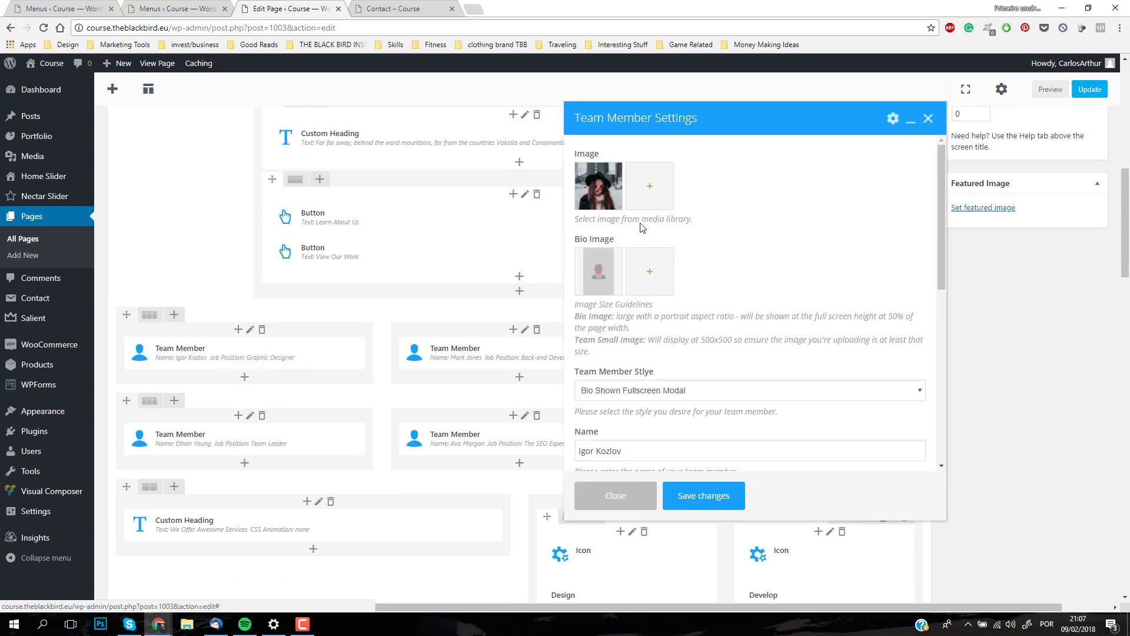
Step: Upload DSC4650.jpg from the desktop to the media library as the image for the first team member
click(649, 187)
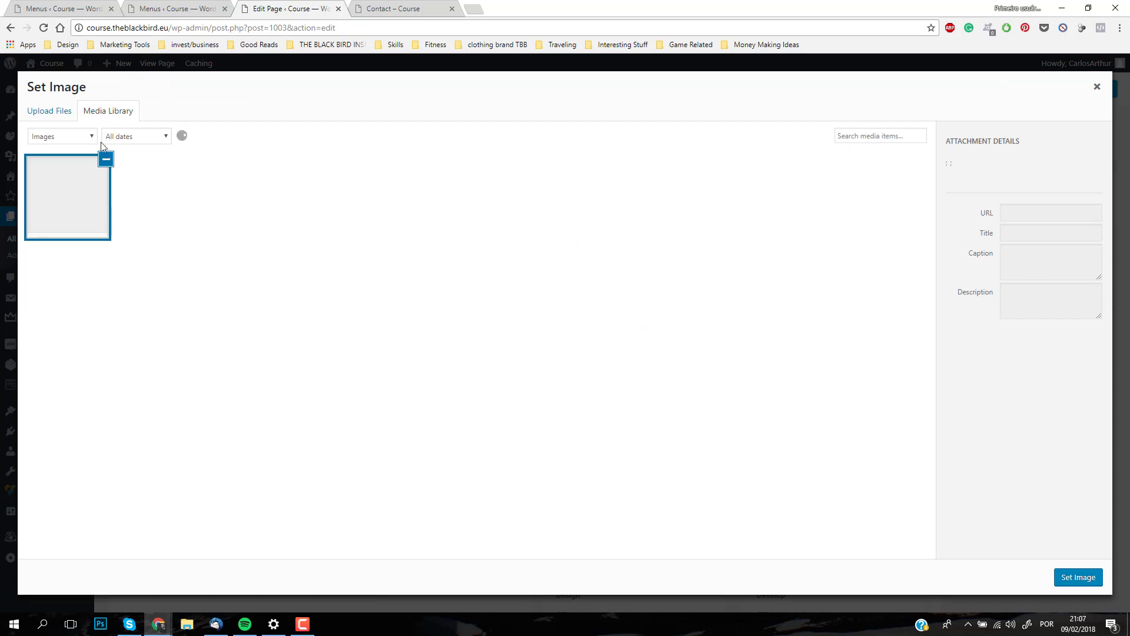
click(59, 113)
click(541, 310)
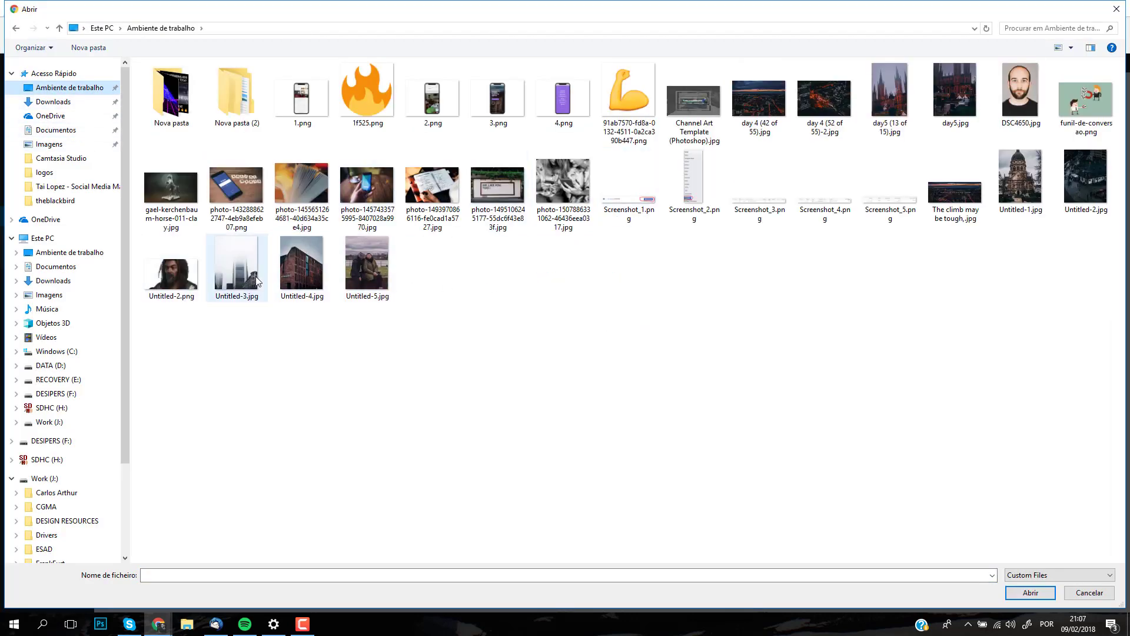
click(1017, 101)
double_click(1018, 102)
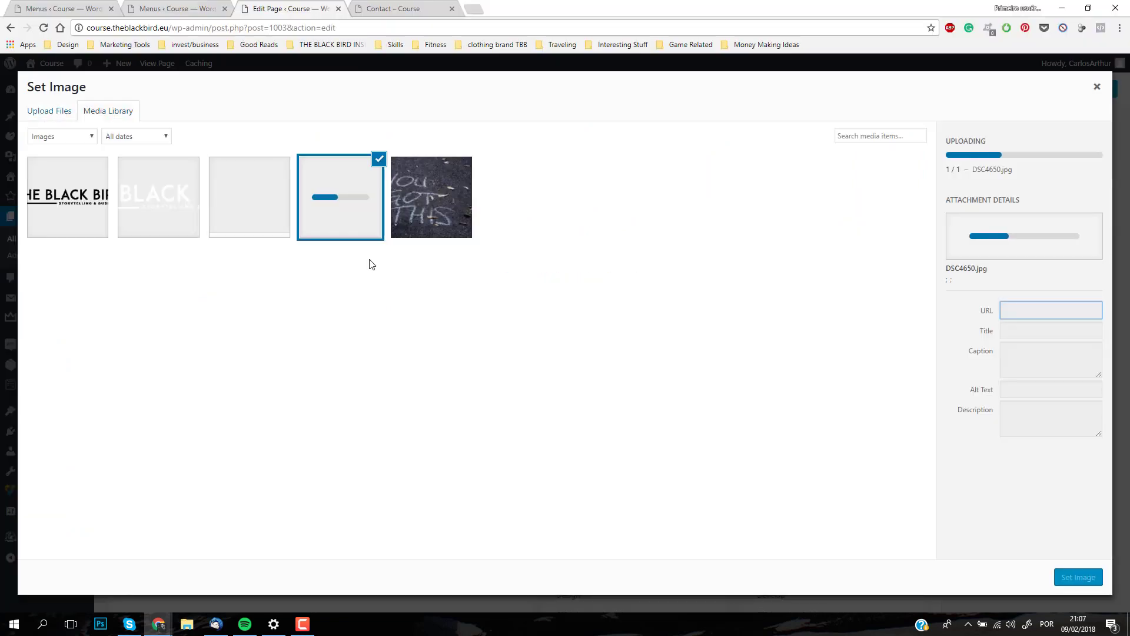
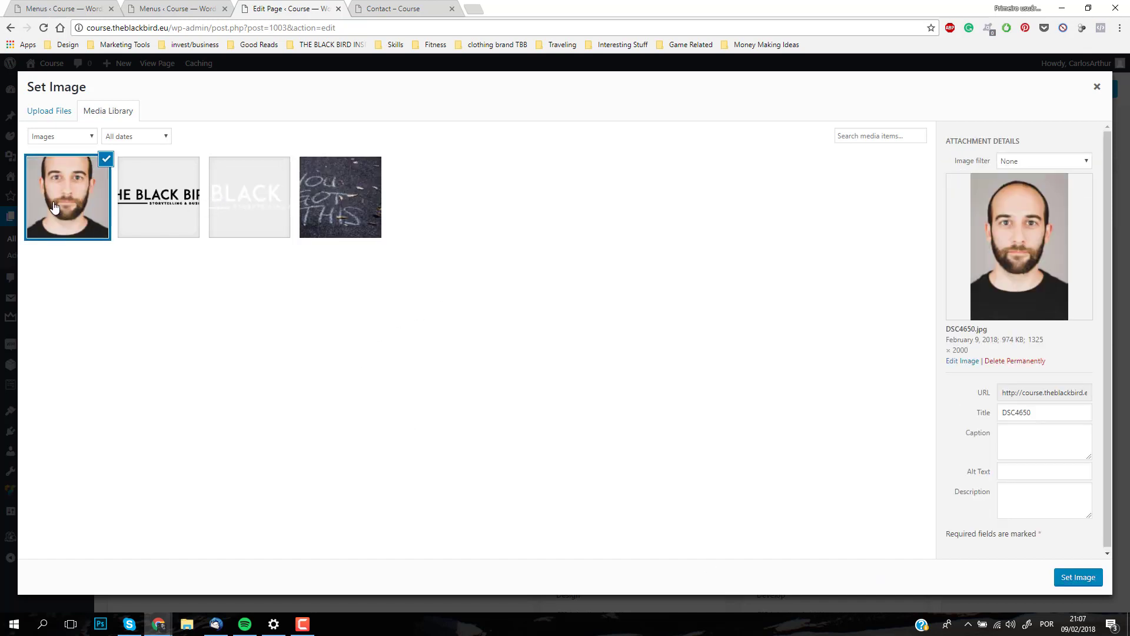
Step: Set DSC4650.jpg as the first team member's image, save the element's settings and update the Sample Page
click(1080, 579)
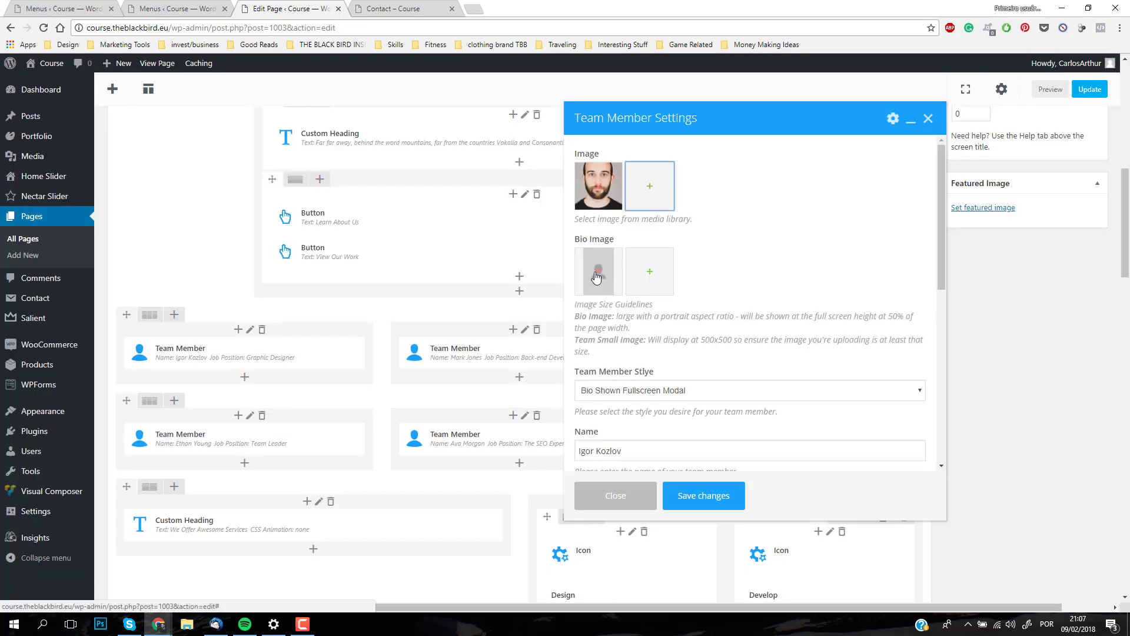
scroll(704, 409, down, 2)
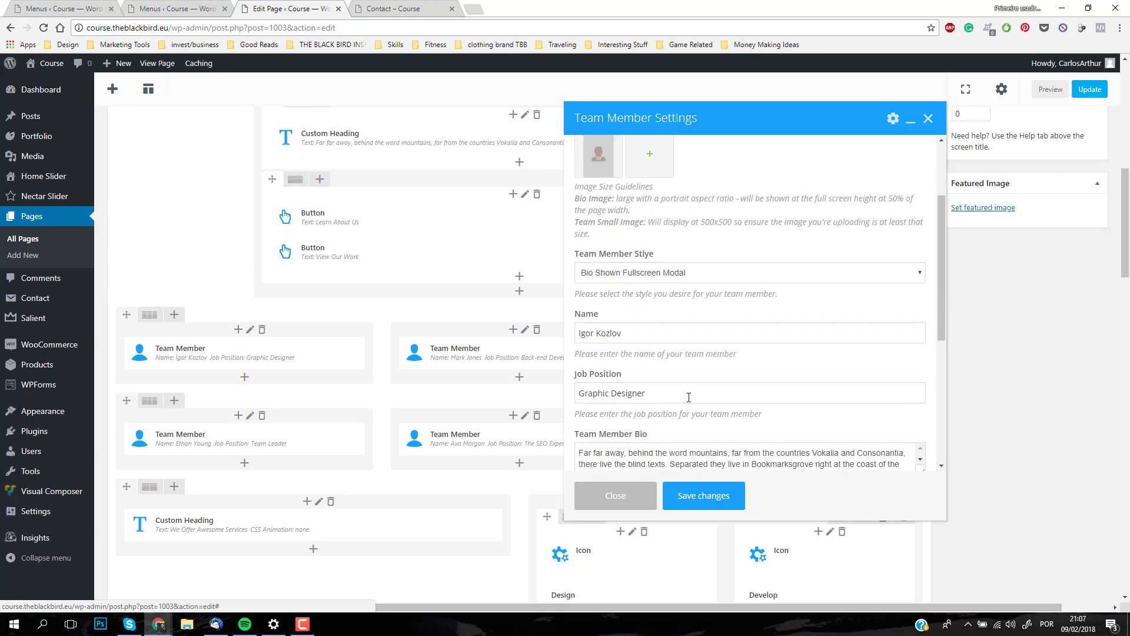
click(648, 327)
double_click(610, 333)
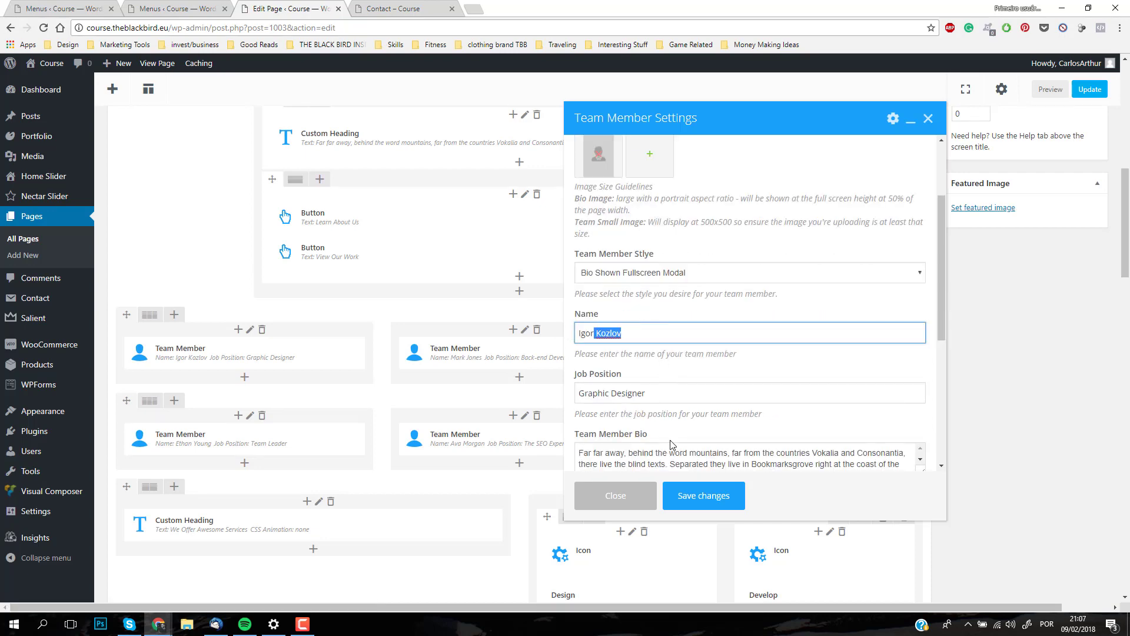
click(698, 500)
scroll(962, 235, up, 5)
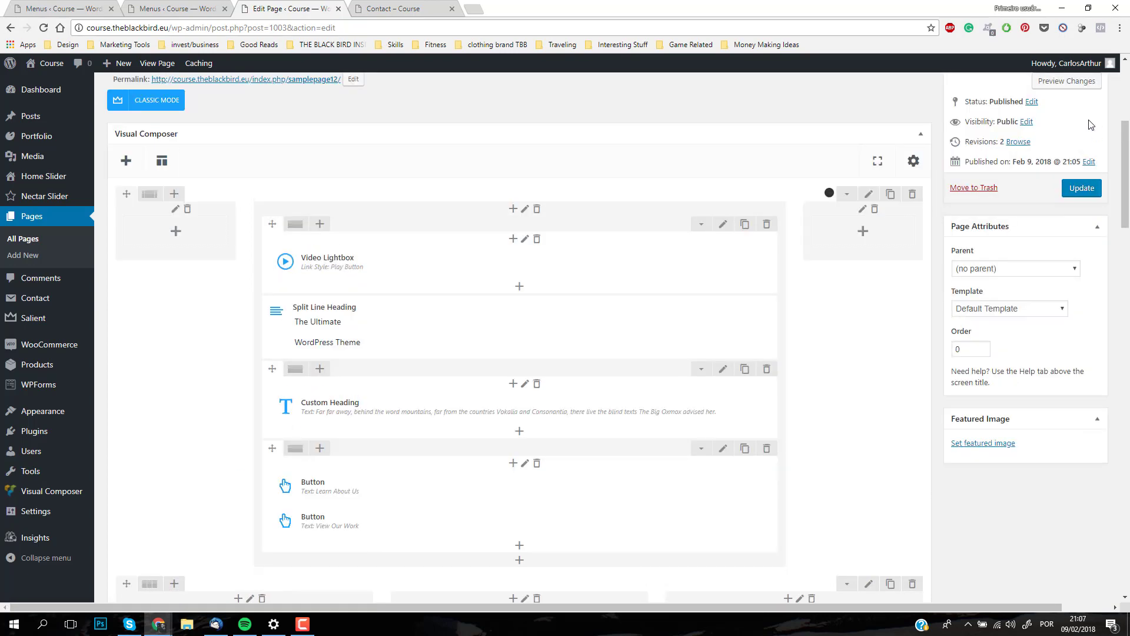
click(1070, 193)
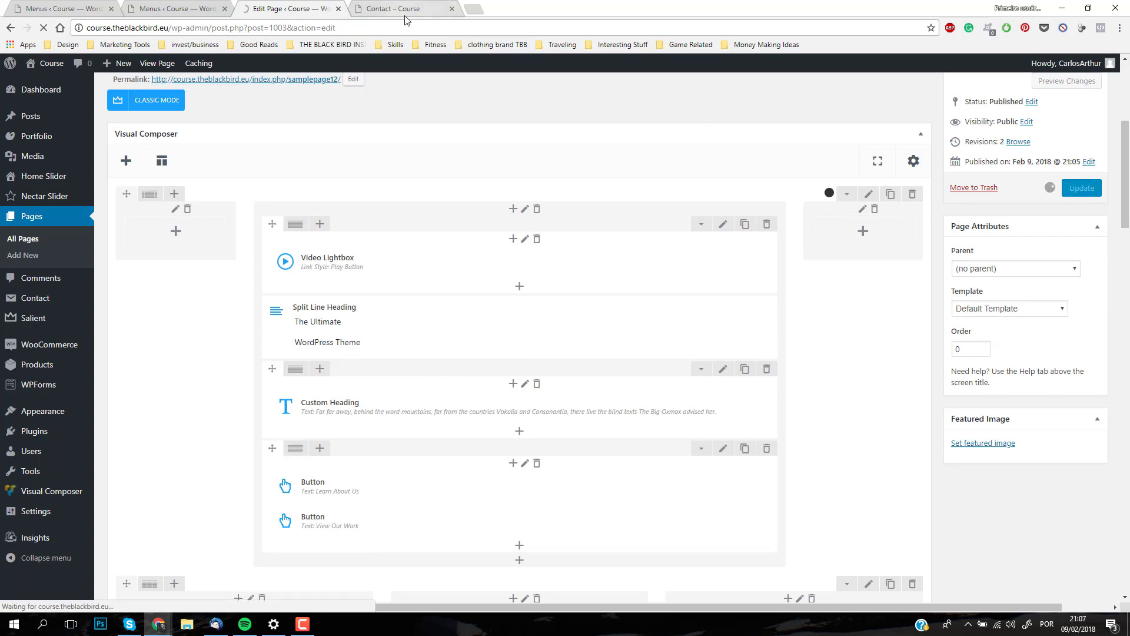
Step: Reload the live site, open its Sample Page and check the team section with the new member photo
click(405, 9)
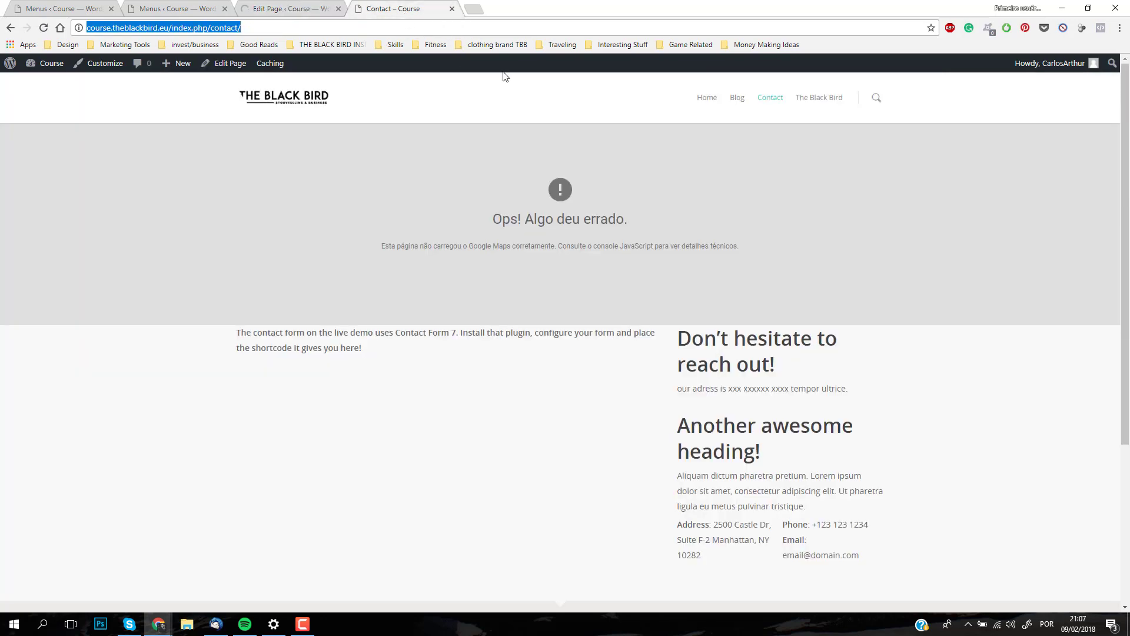
click(46, 28)
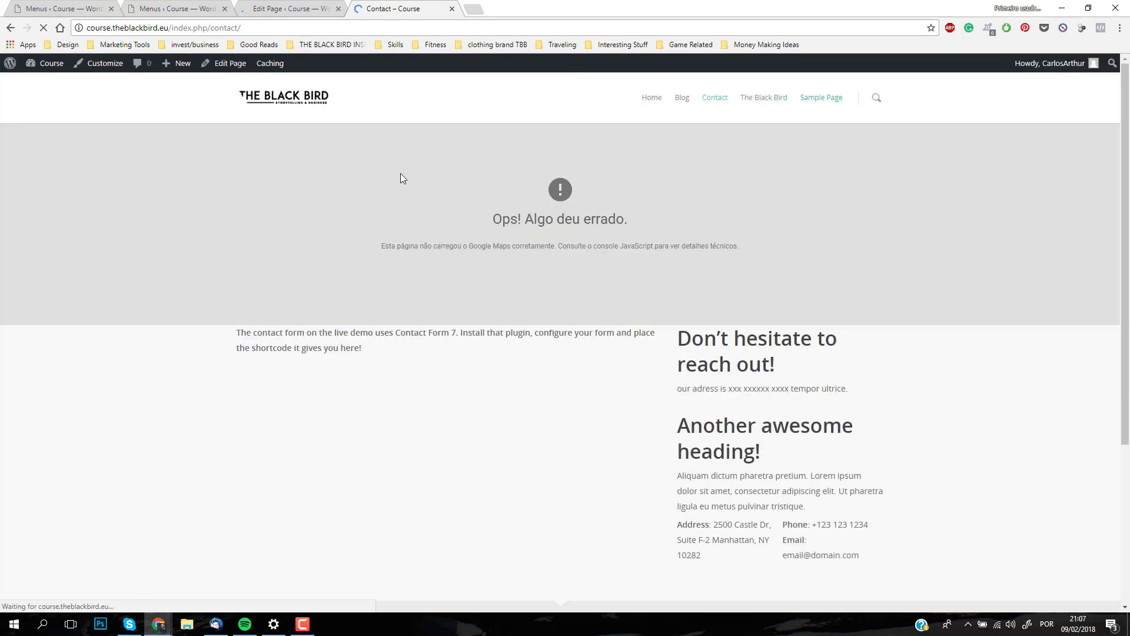
scroll(552, 294, down, 4)
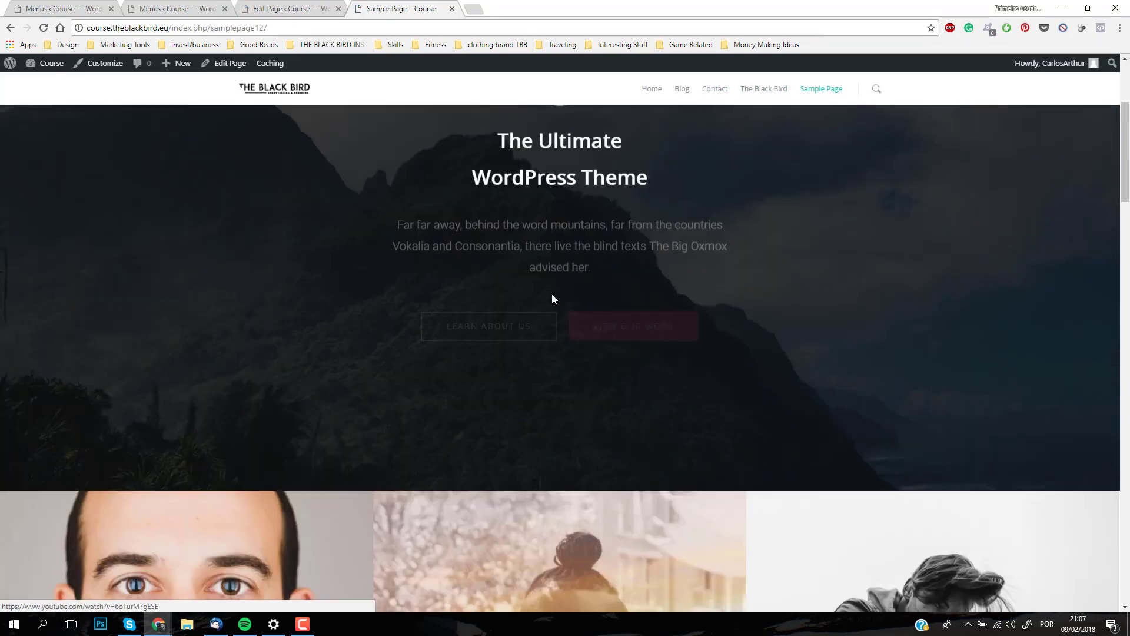
scroll(552, 294, down, 6)
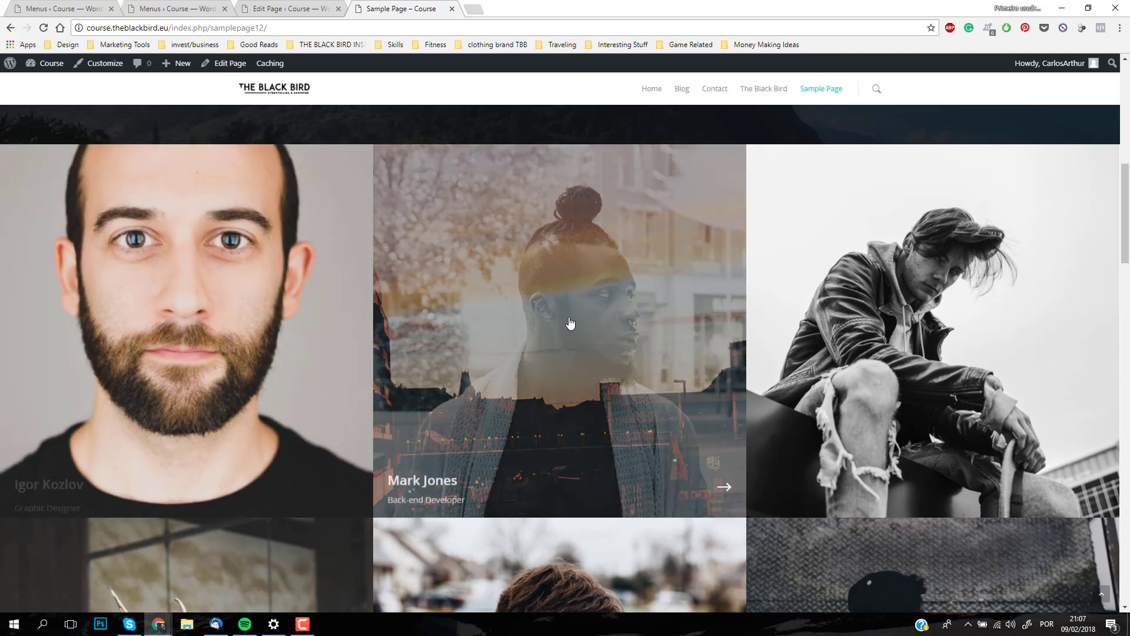
scroll(329, 303, down, 5)
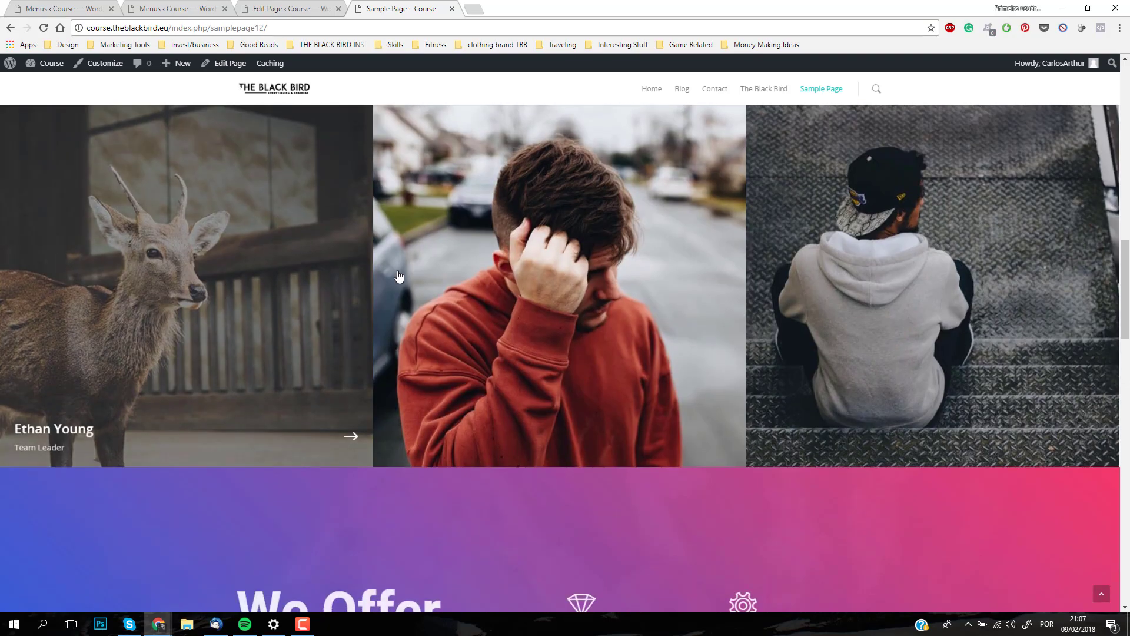
scroll(329, 294, up, 15)
Step: Look over the Sample Page's team, services and Fancy Box elements in the page editor
click(280, 7)
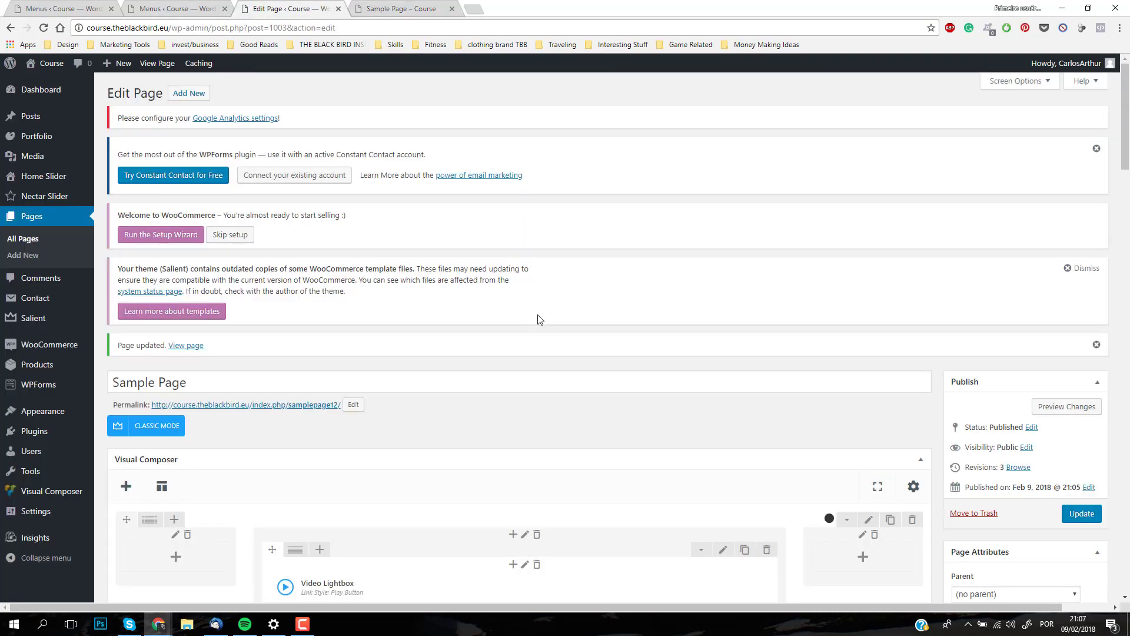
scroll(538, 315, down, 8)
scroll(537, 305, down, 7)
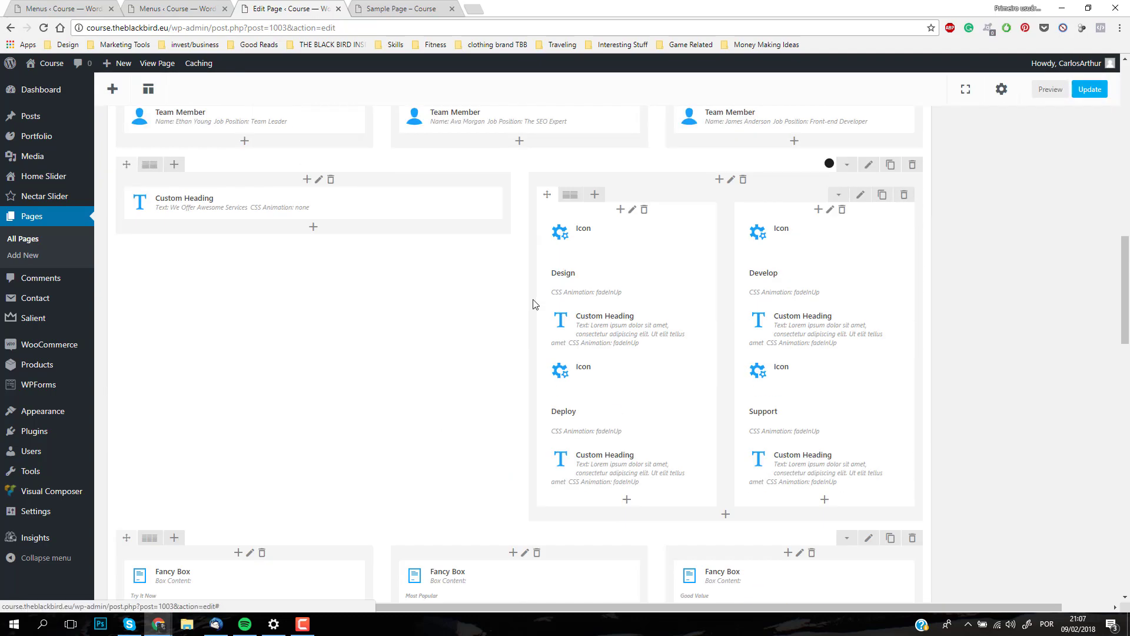
scroll(533, 300, up, 7)
scroll(528, 292, up, 7)
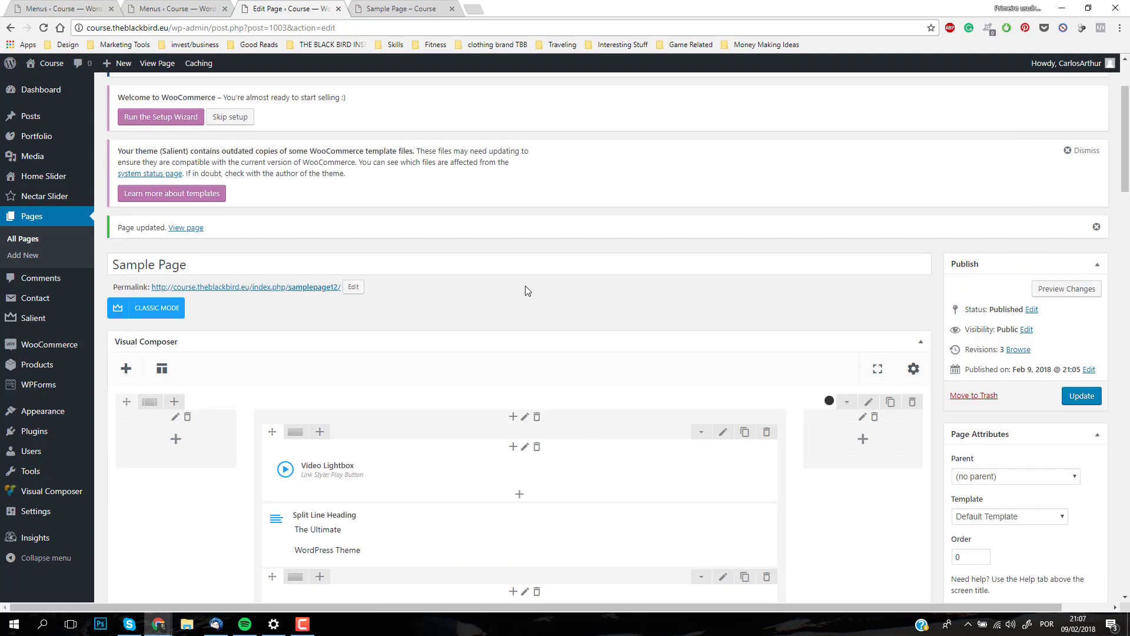
Step: View the live site's Blog page, and look through the list of all posts in the admin area
click(406, 7)
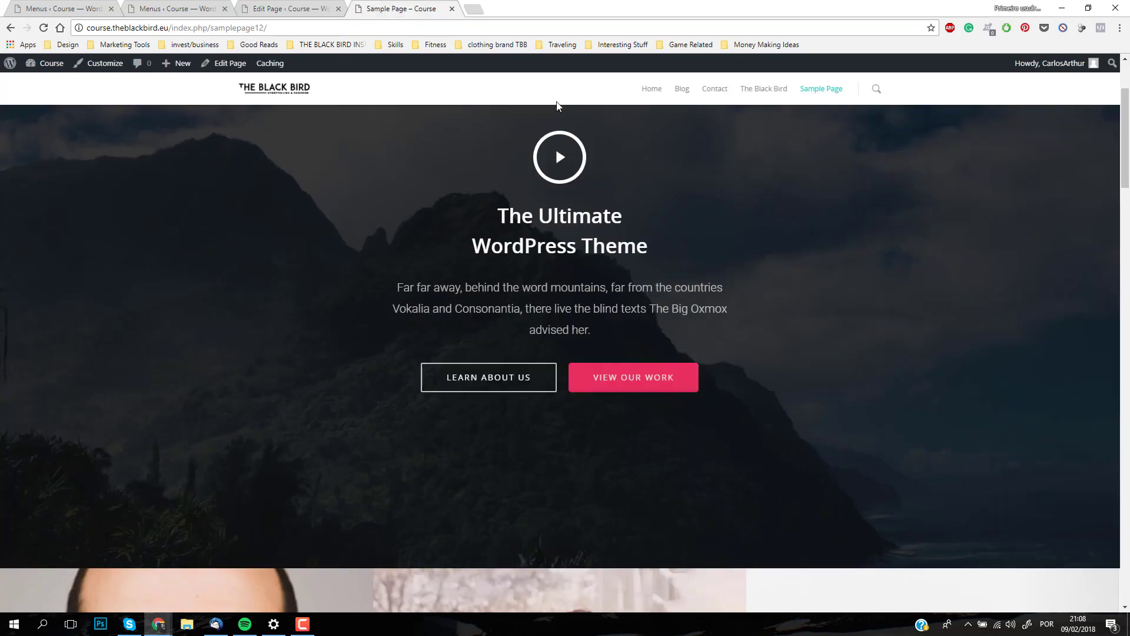
click(676, 90)
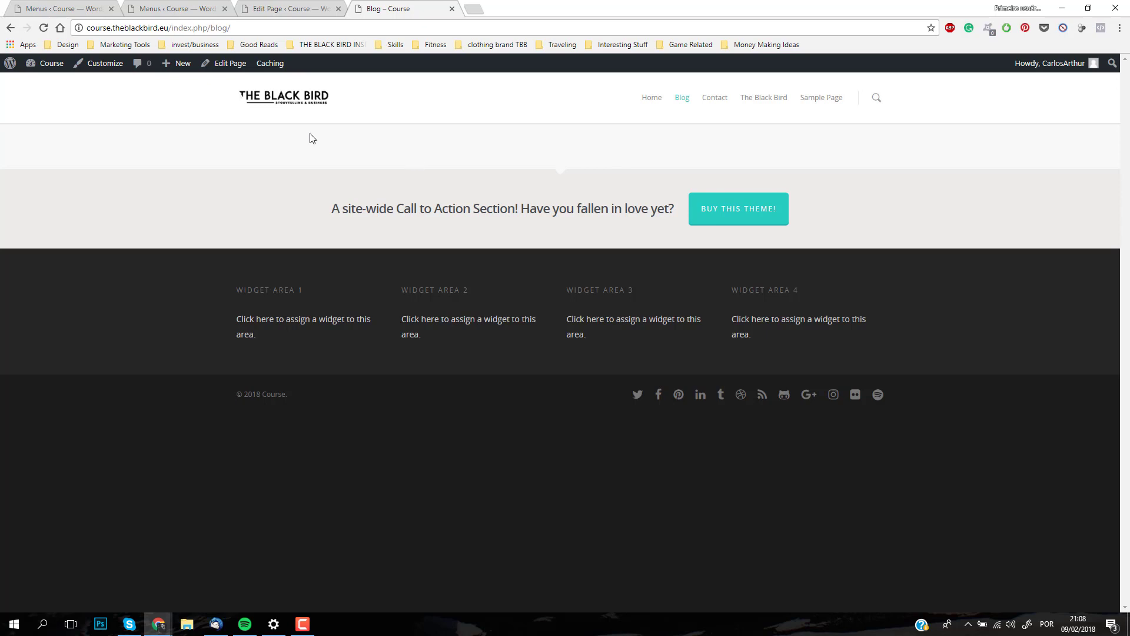
click(270, 9)
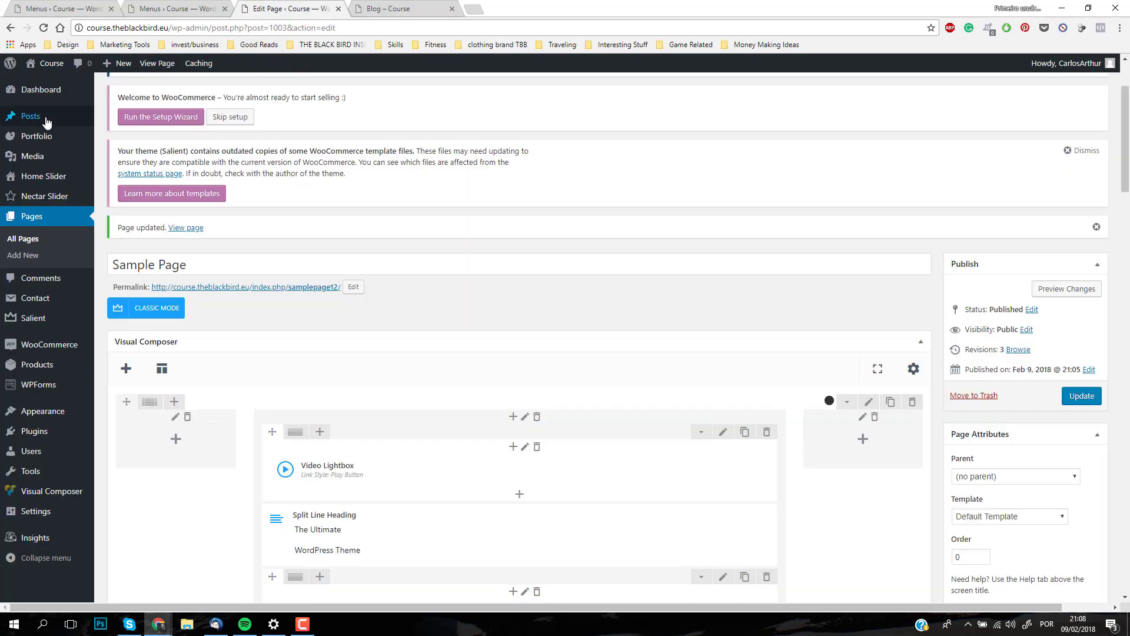
mouse_move(24, 115)
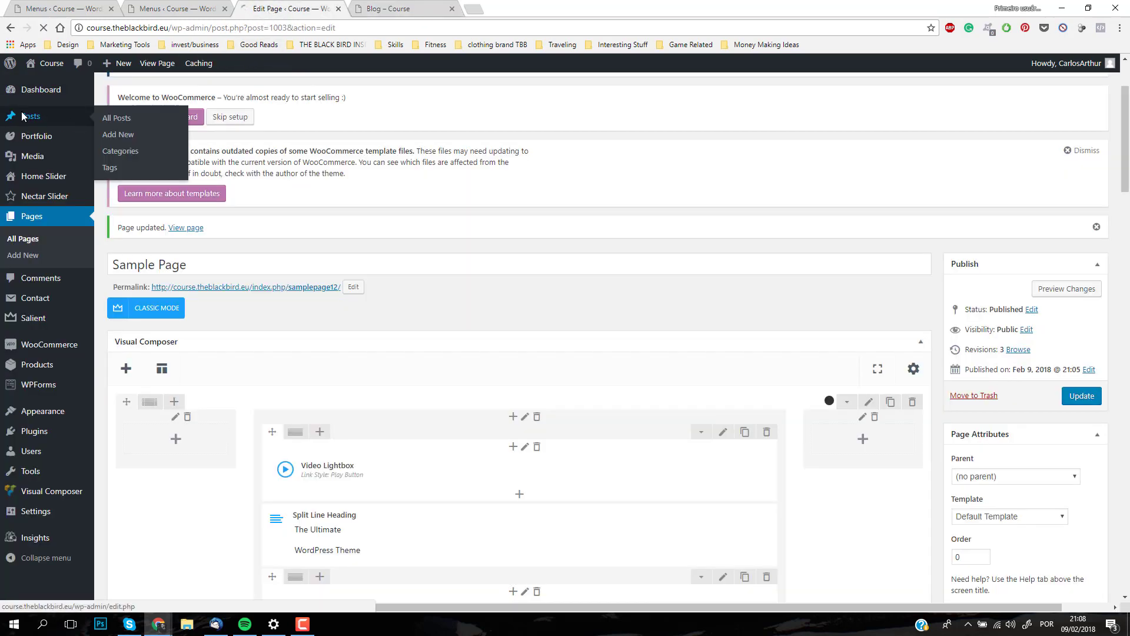
click(24, 115)
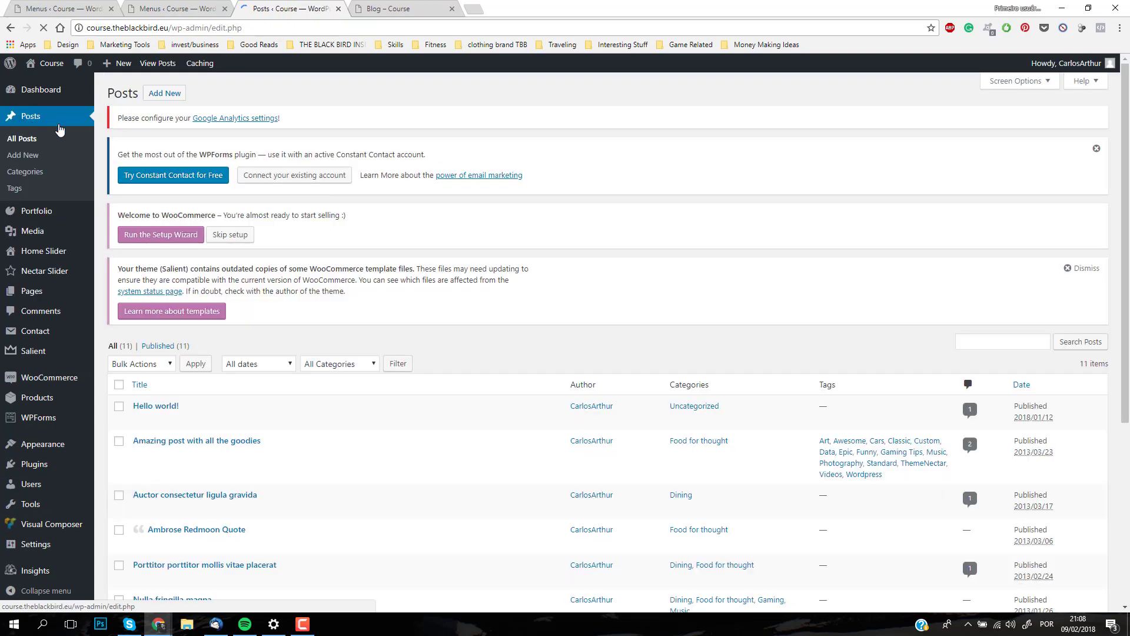
scroll(434, 406, down, 5)
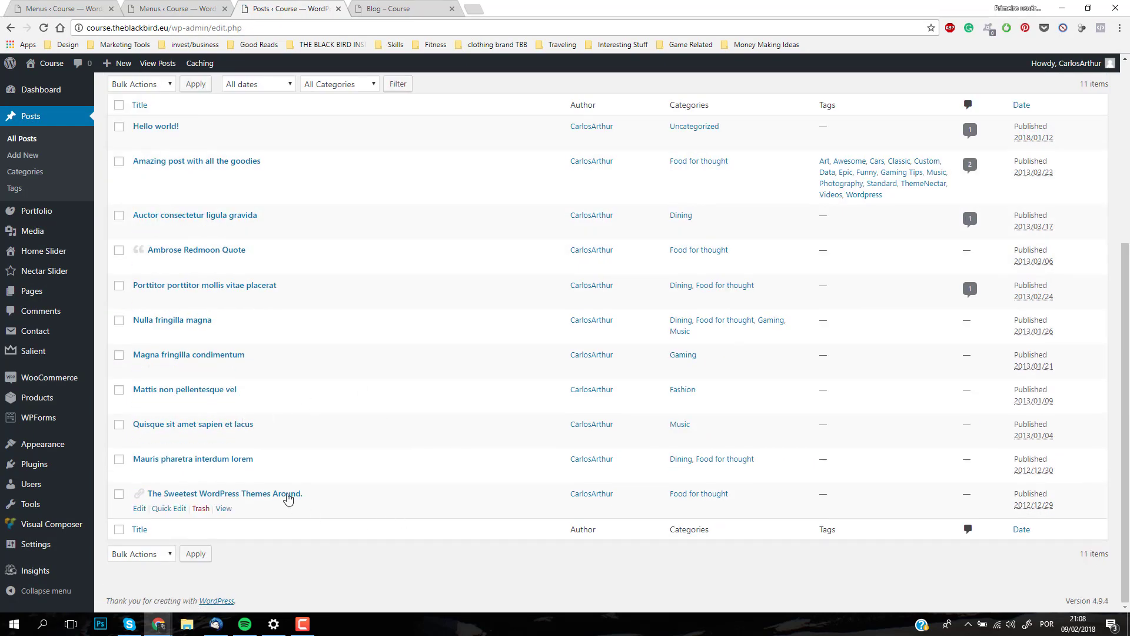
scroll(287, 498, up, 4)
scroll(288, 482, down, 4)
scroll(290, 241, up, 4)
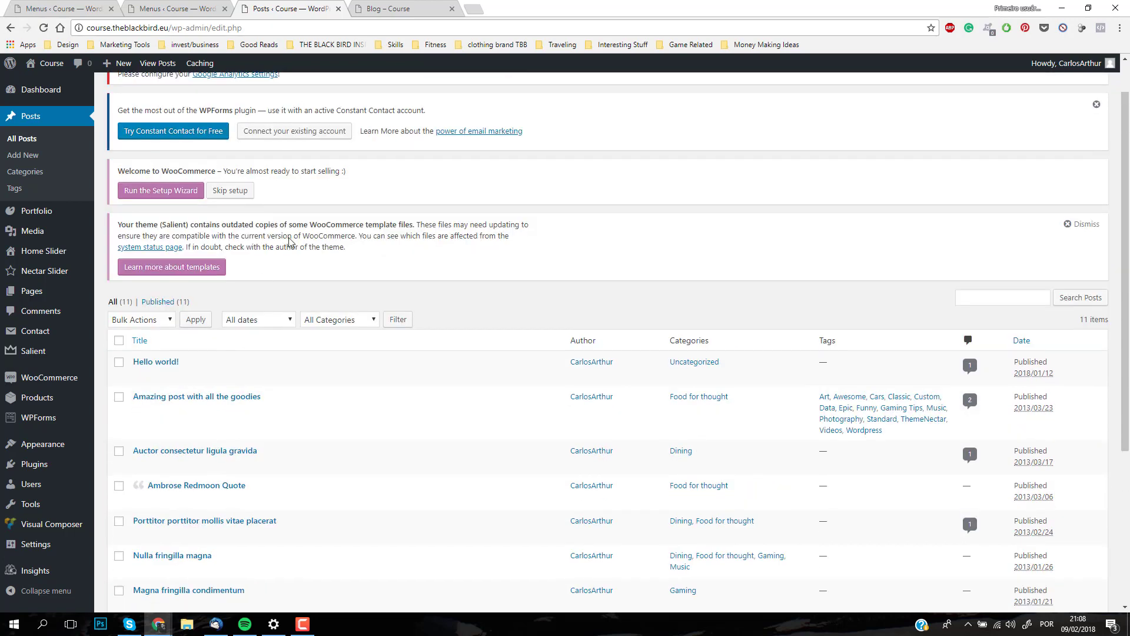
Step: Open the live Blog page for editing and switch it to the page builder
click(406, 8)
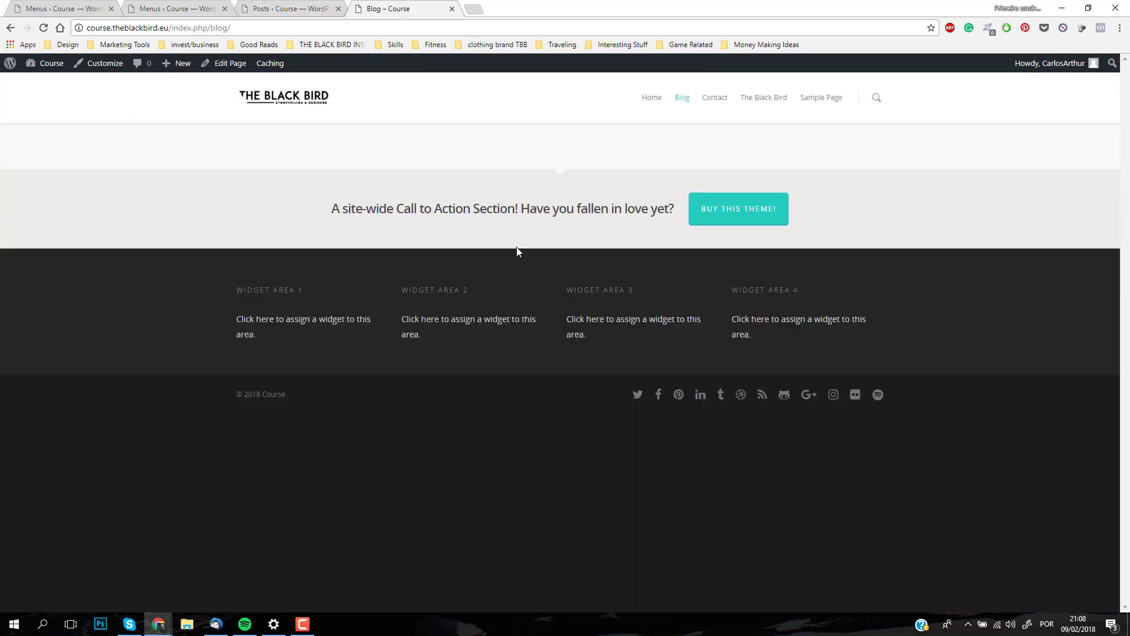
click(228, 64)
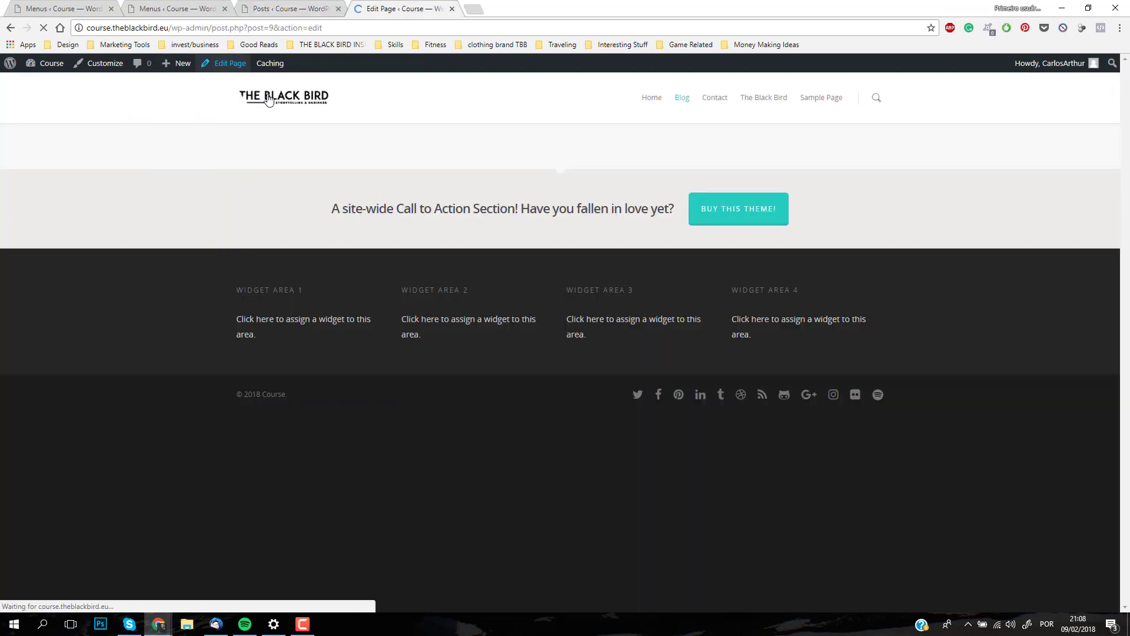
scroll(447, 292, down, 5)
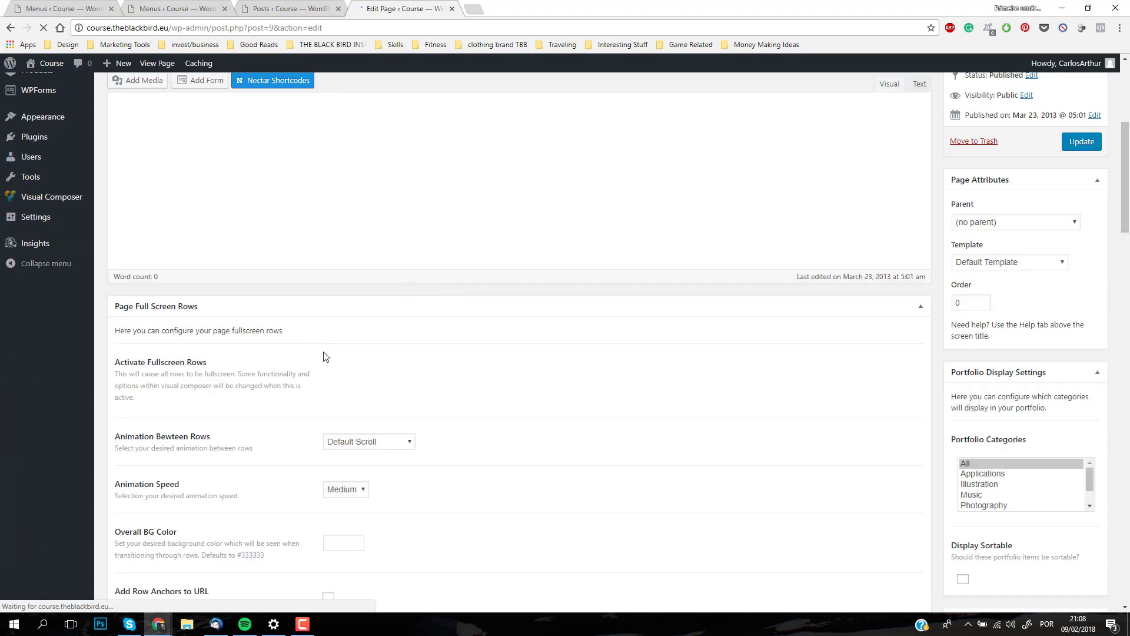
scroll(327, 355, up, 5)
scroll(330, 341, down, 2)
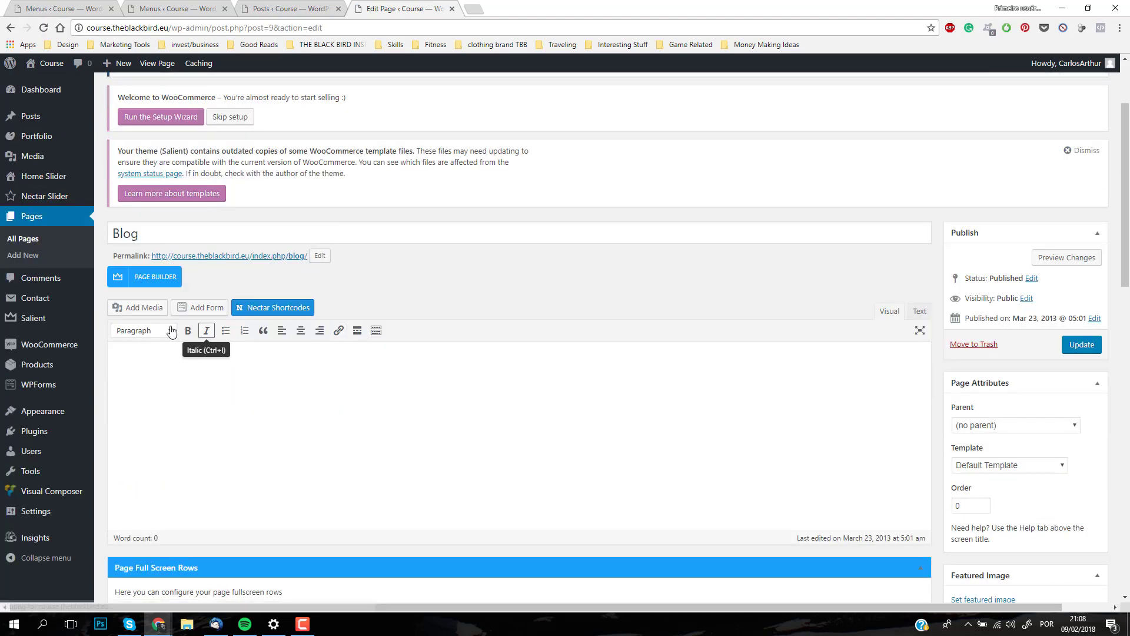
click(148, 287)
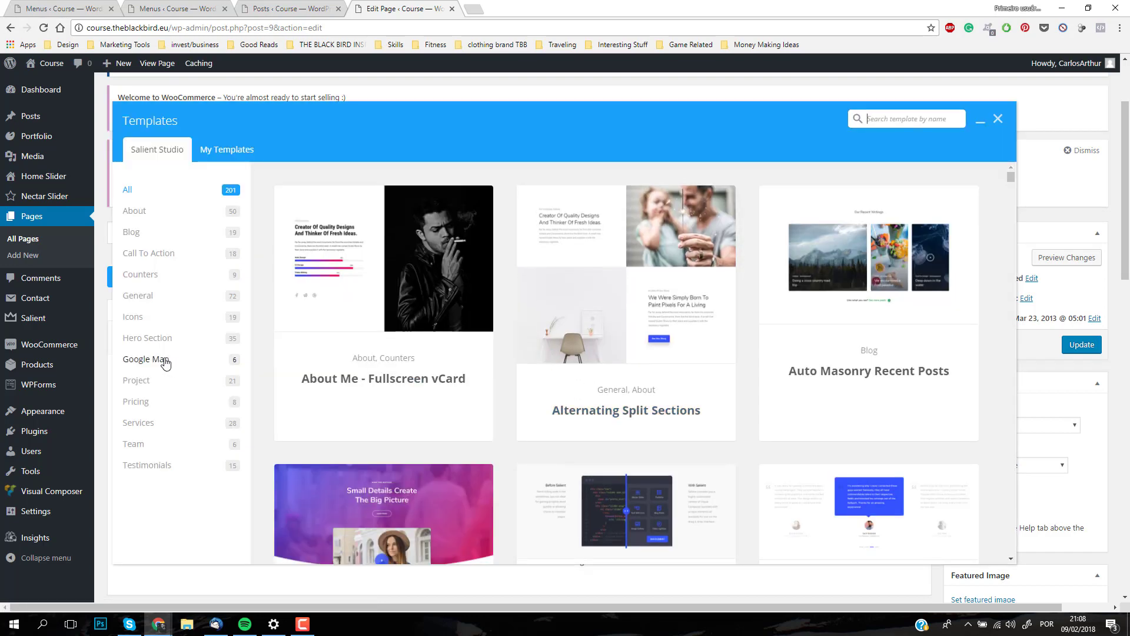
Step: Insert the masonry card template without a sidebar from Salient Studio's Blog category and update the Blog page
click(137, 238)
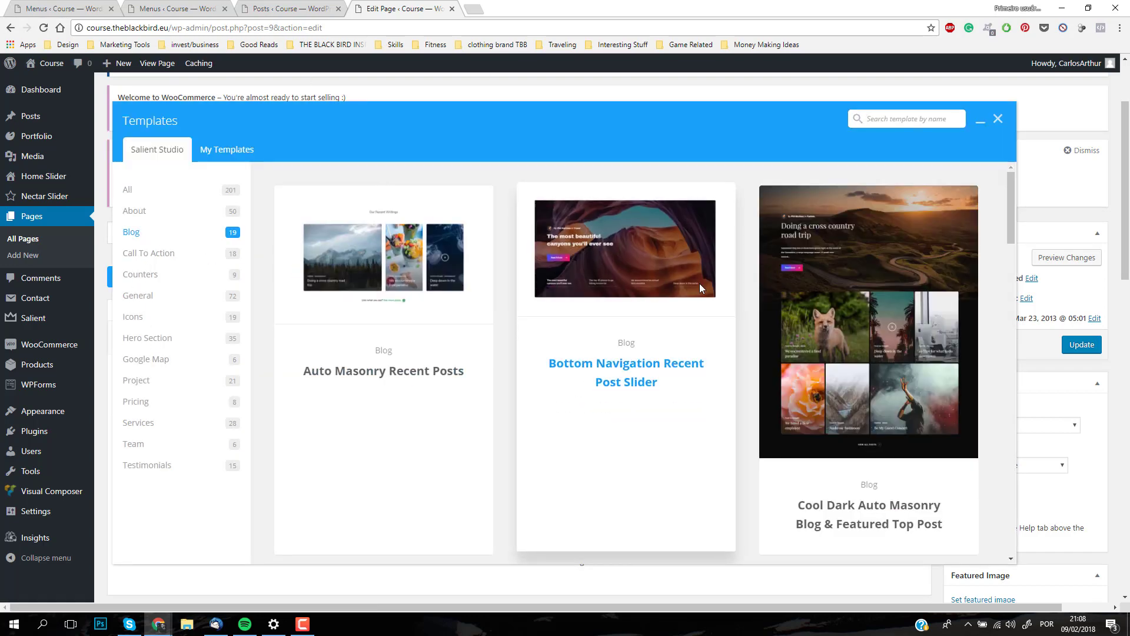
scroll(744, 390, down, 2)
scroll(744, 390, down, 6)
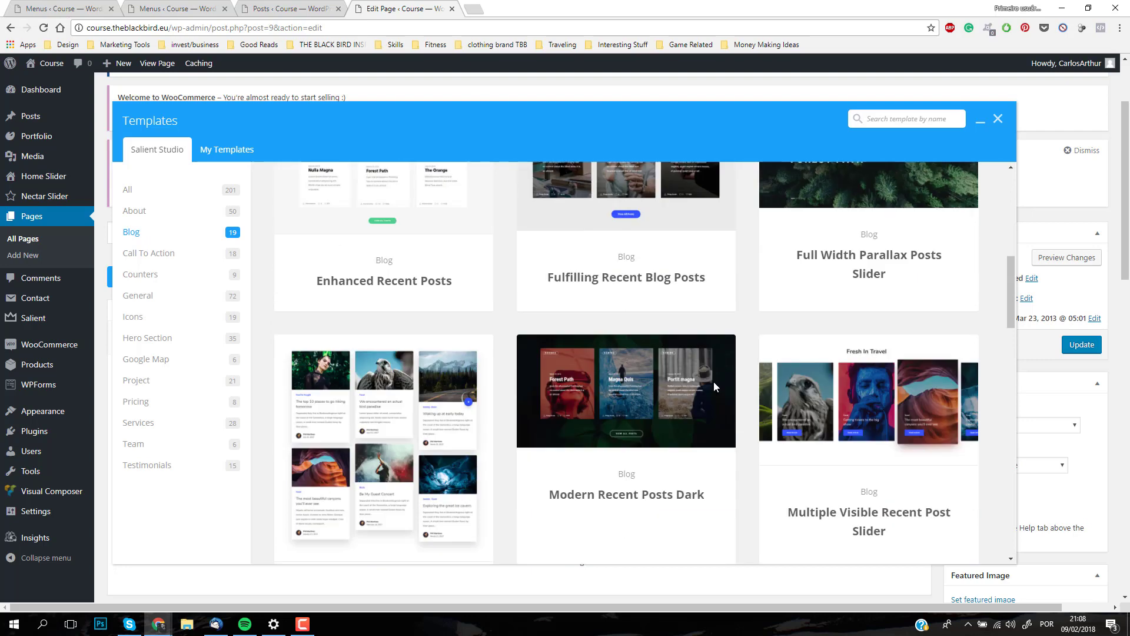
click(389, 500)
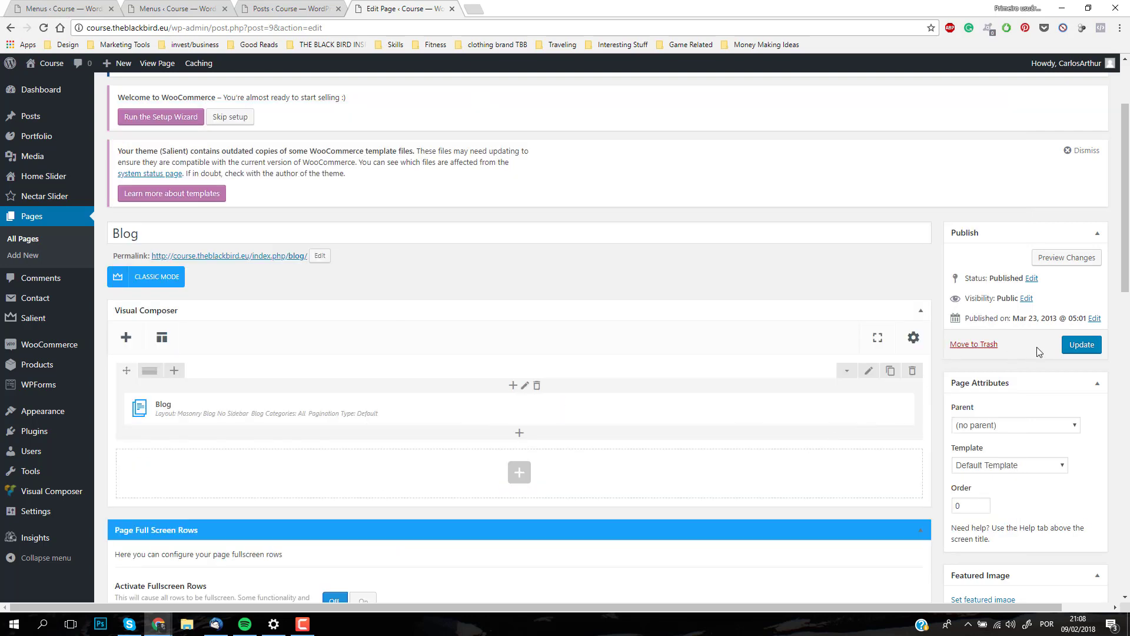
click(1088, 346)
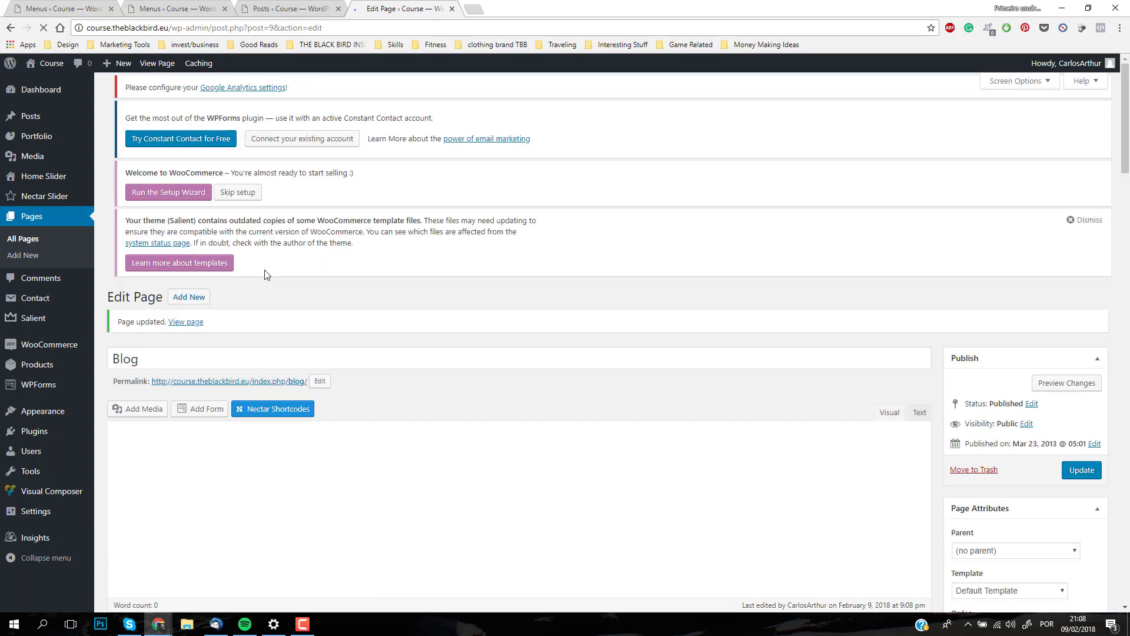
Step: Preview the Blog page's changes and look through its masonry grid of posts
click(1059, 385)
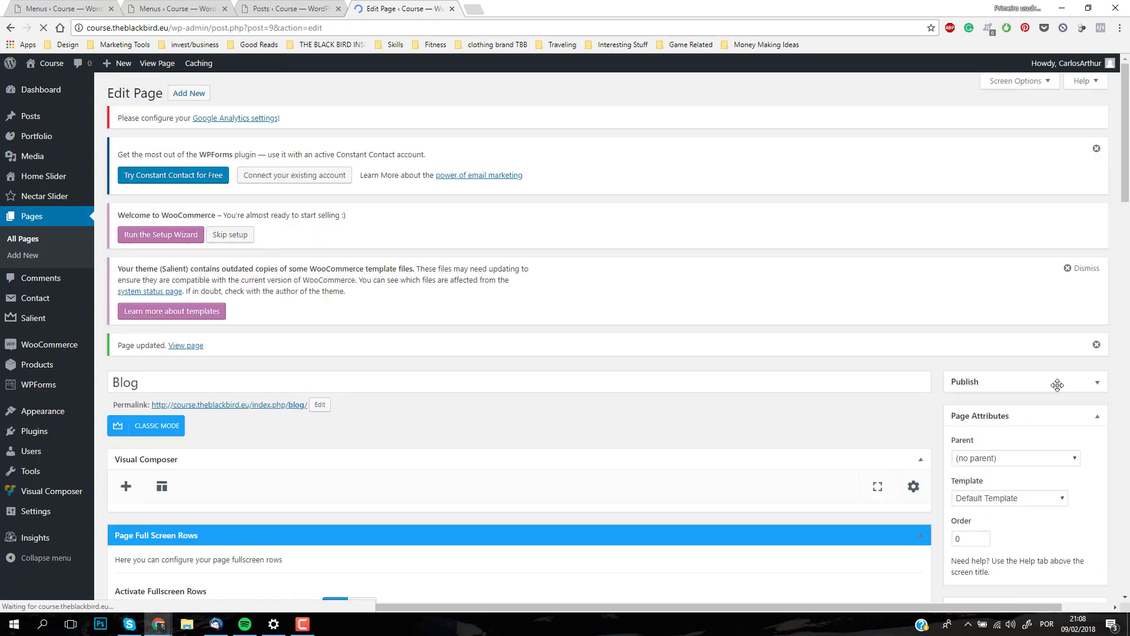
scroll(1017, 389, down, 1)
scroll(1016, 388, down, 1)
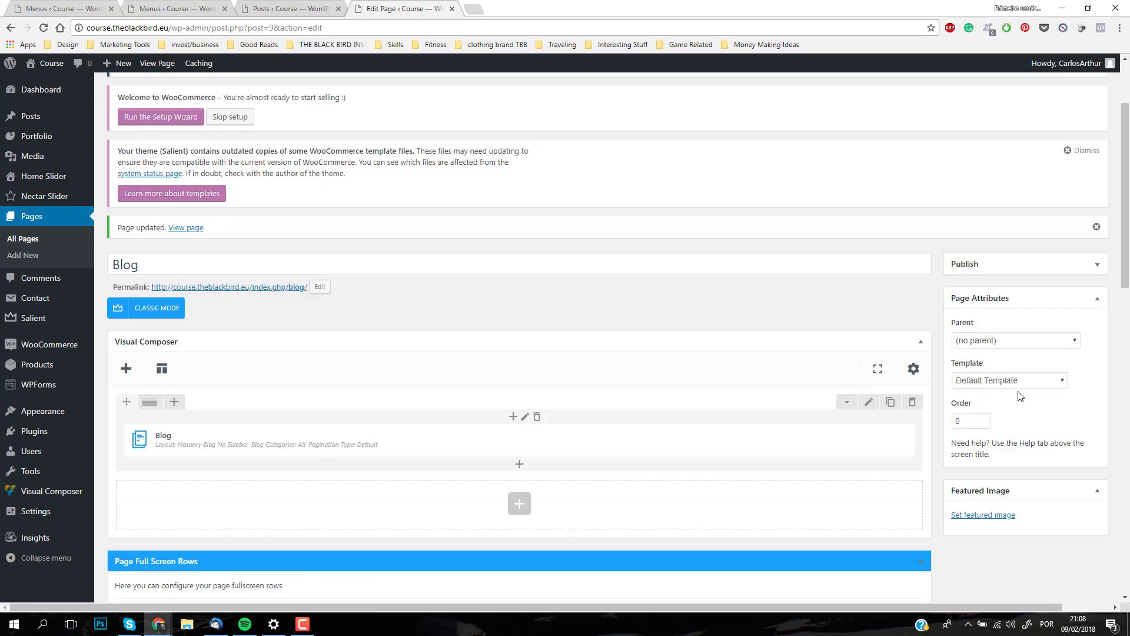
scroll(1020, 389, up, 2)
click(1082, 388)
click(1085, 409)
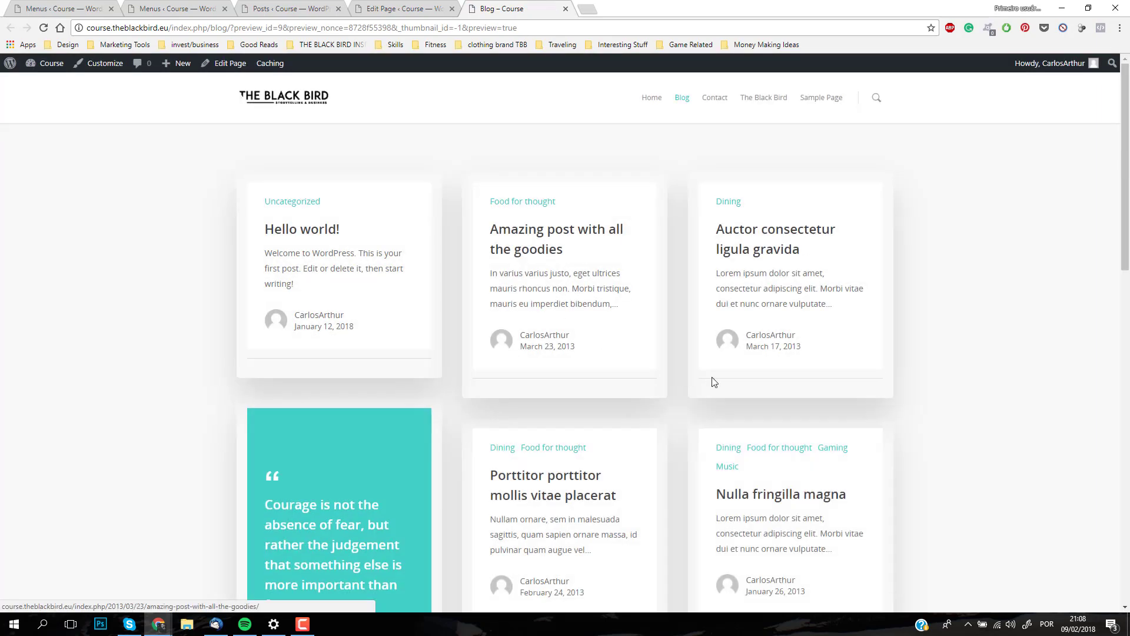
scroll(766, 424, down, 7)
scroll(588, 362, down, 9)
scroll(650, 330, up, 16)
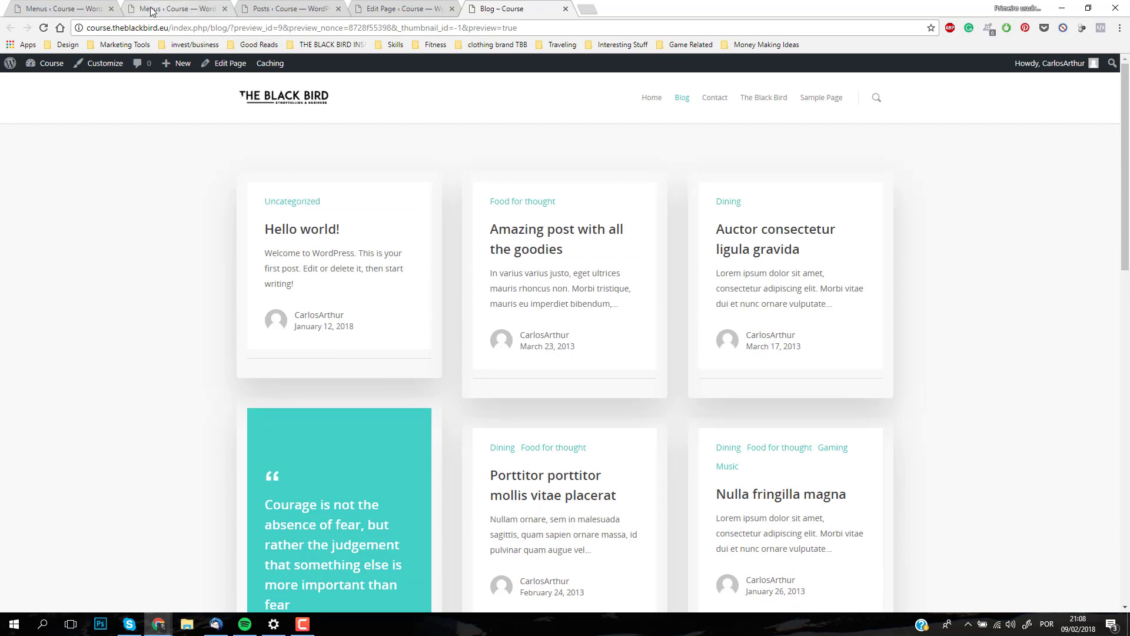
Step: Return to the list of all posts and start a new post
click(179, 8)
click(310, 8)
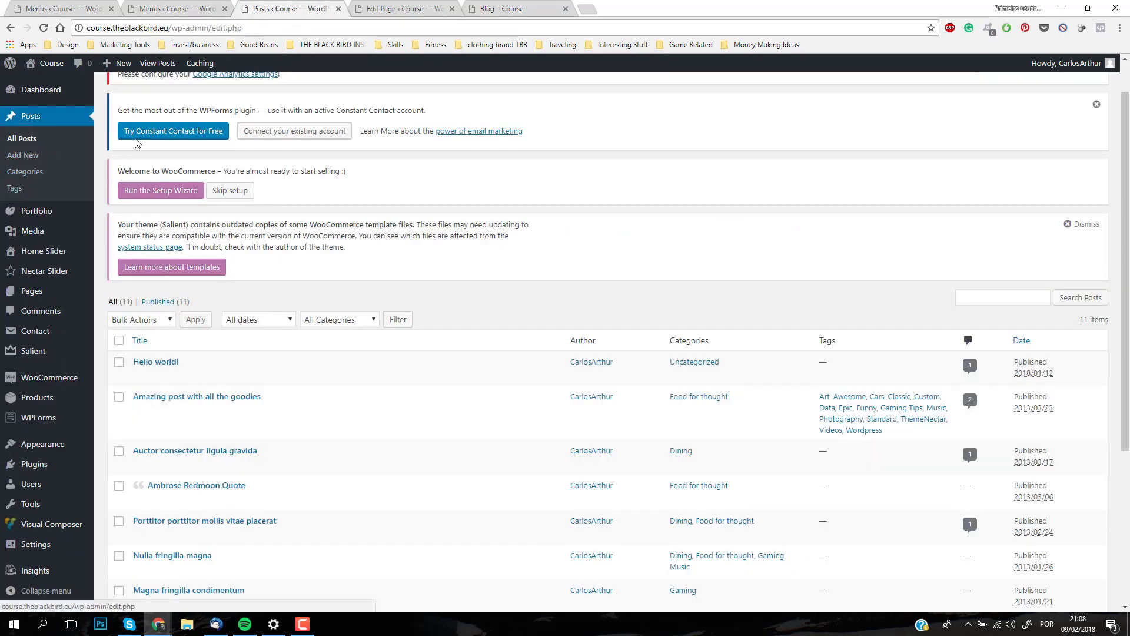
scroll(153, 118, up, 1)
click(169, 95)
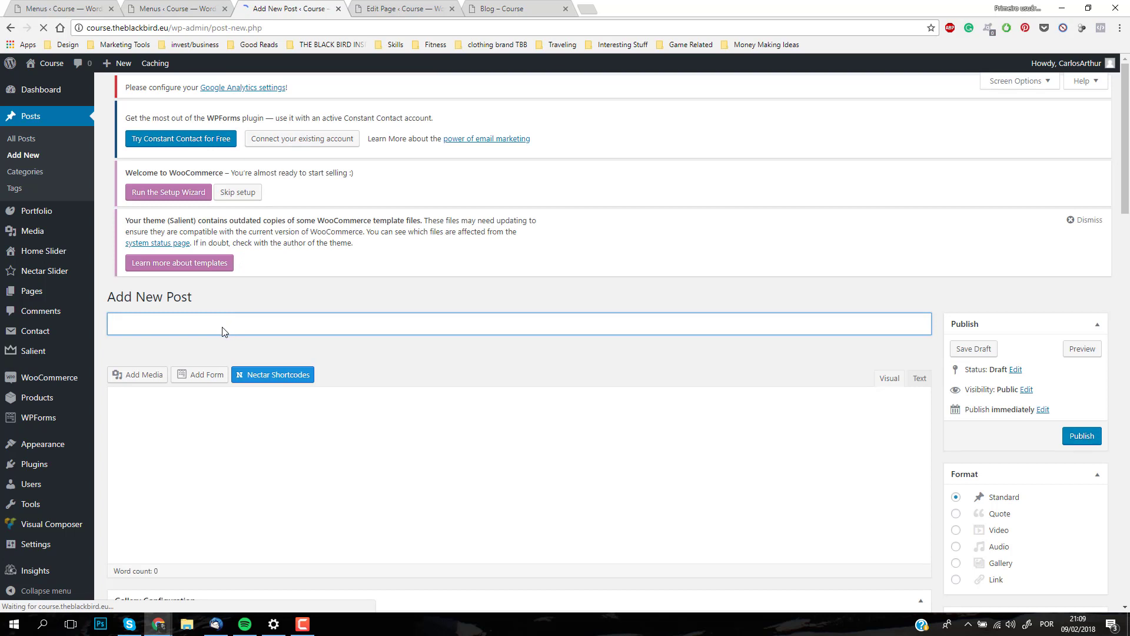
Step: Title the new post "WordpressCourse" and fill its body with the placeholder text "djsasjdpasmdpasmdopasjdpsoadjpoasjdpoasjdas"
text(W)
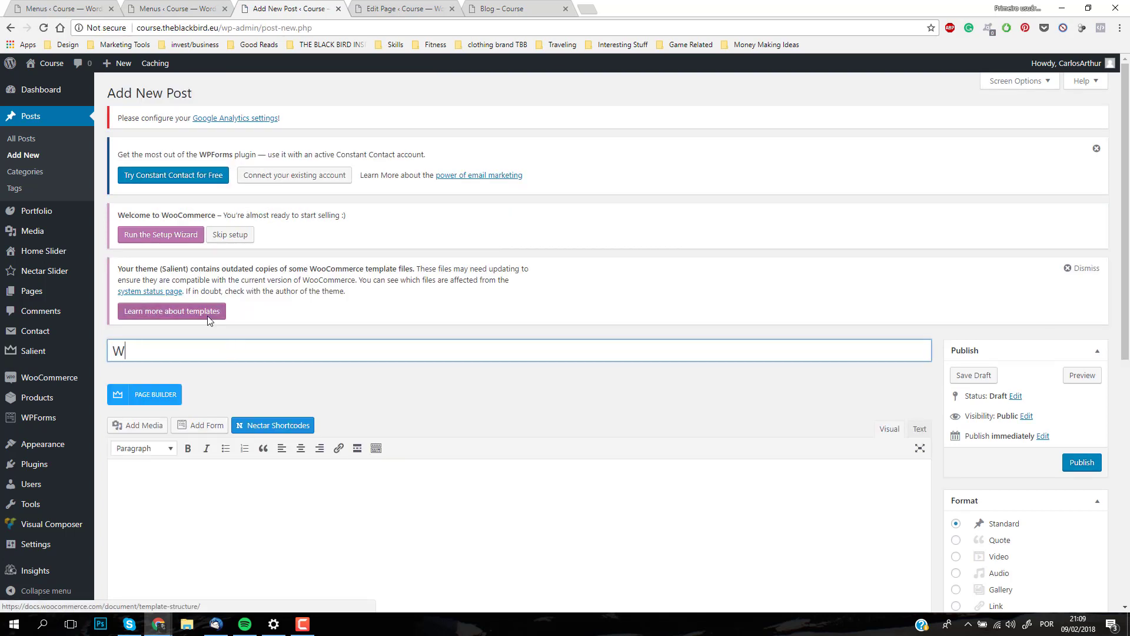
text(ordpressCourse)
scroll(372, 313, down, 2)
click(379, 303)
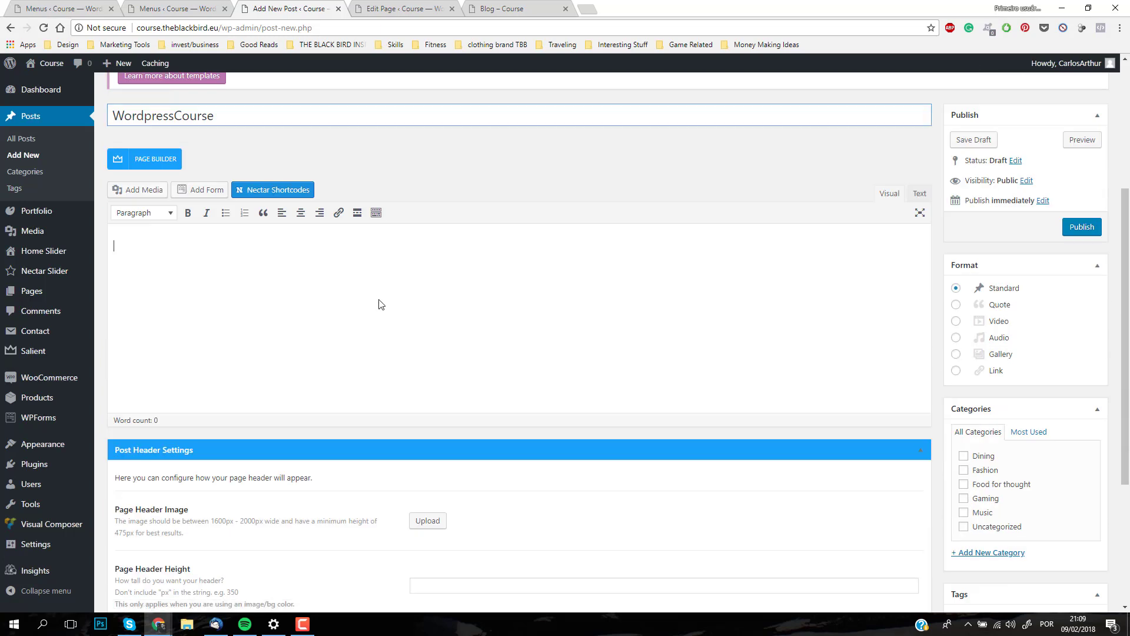
text(djsasjdpasmdpasmdopasjdpsoadjpoasjdpoasjdas)
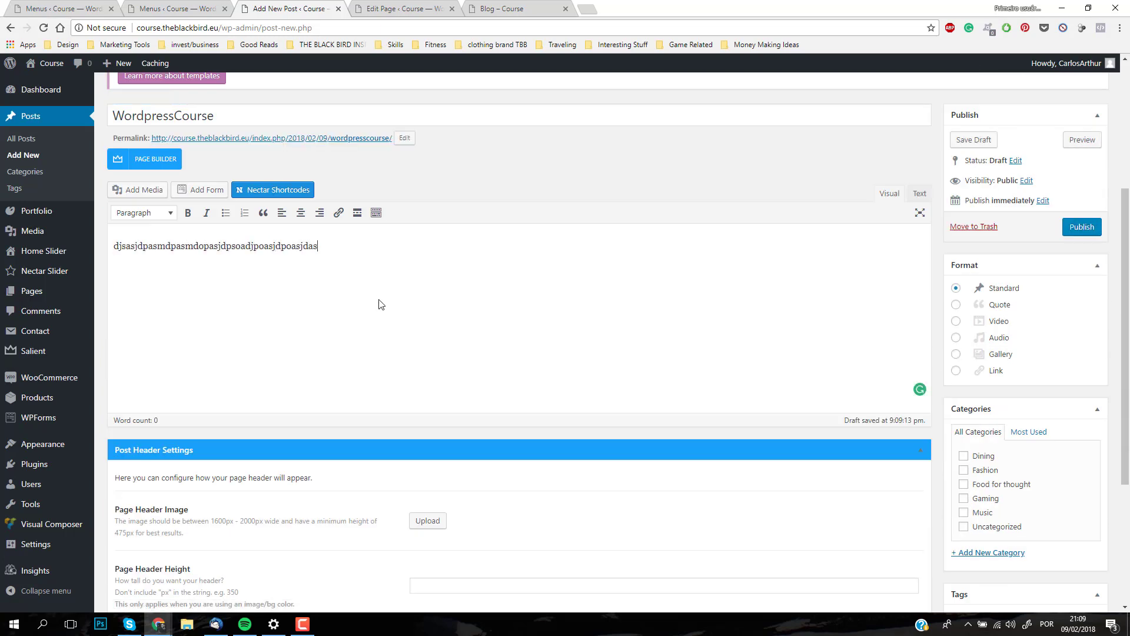
Step: Assign the post to the Dining and Fashion categories and add the tag "wordpress course"
scroll(853, 392, down, 2)
scroll(852, 389, up, 2)
scroll(1009, 411, down, 1)
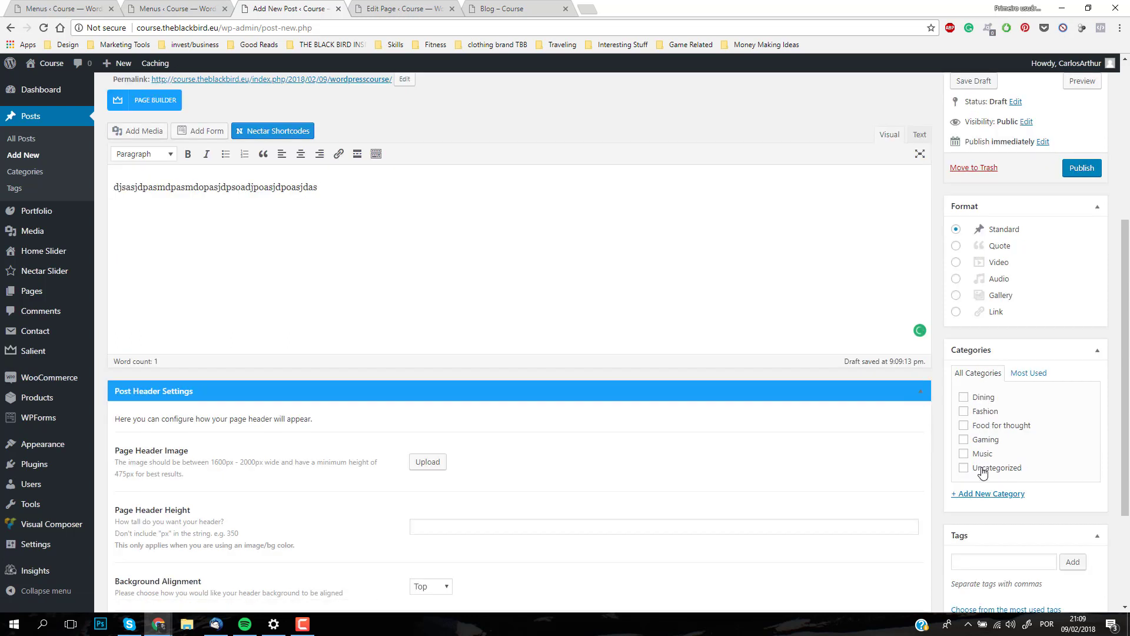
click(965, 399)
scroll(916, 449, down, 2)
click(997, 450)
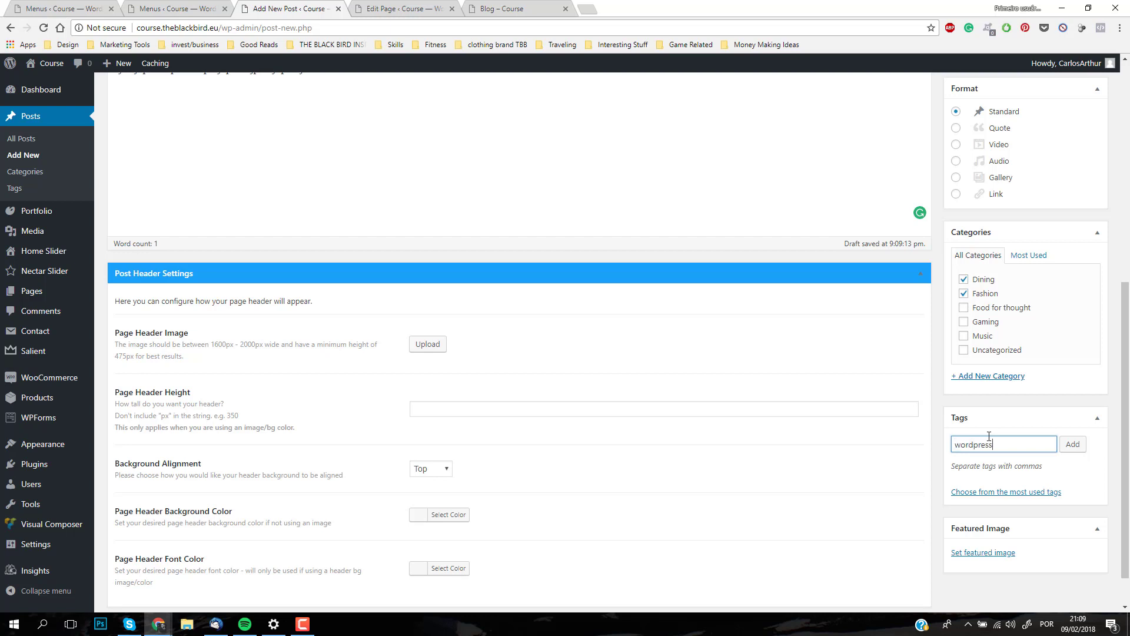
key(Return)
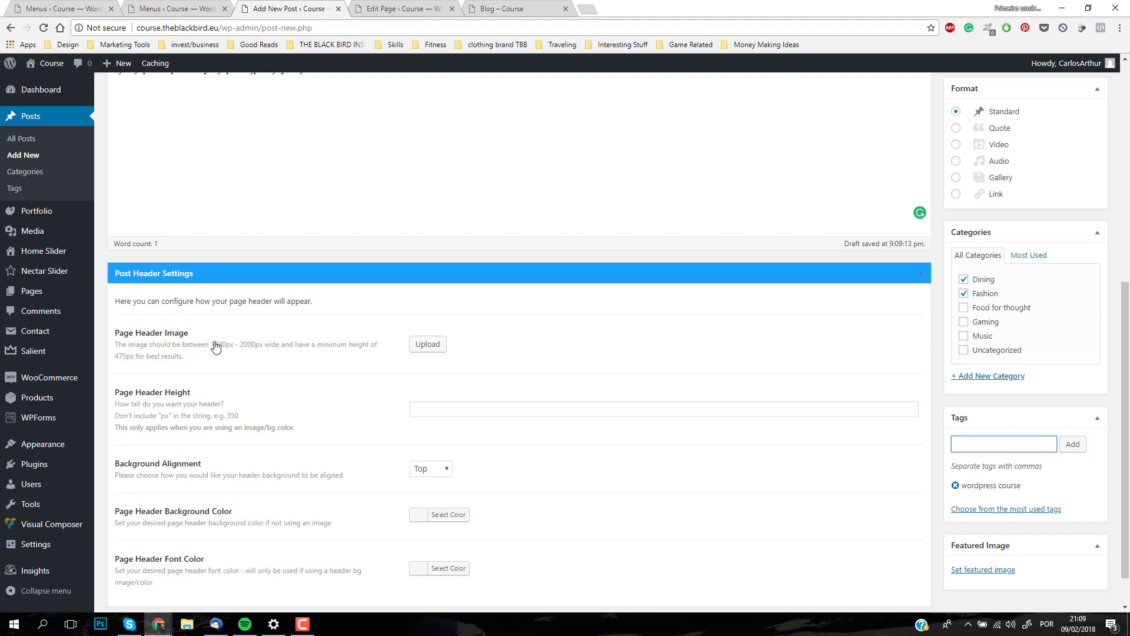
Step: Set the portrait photo DSC4650.jpg from the media library as the post's page header image and featured image
click(436, 345)
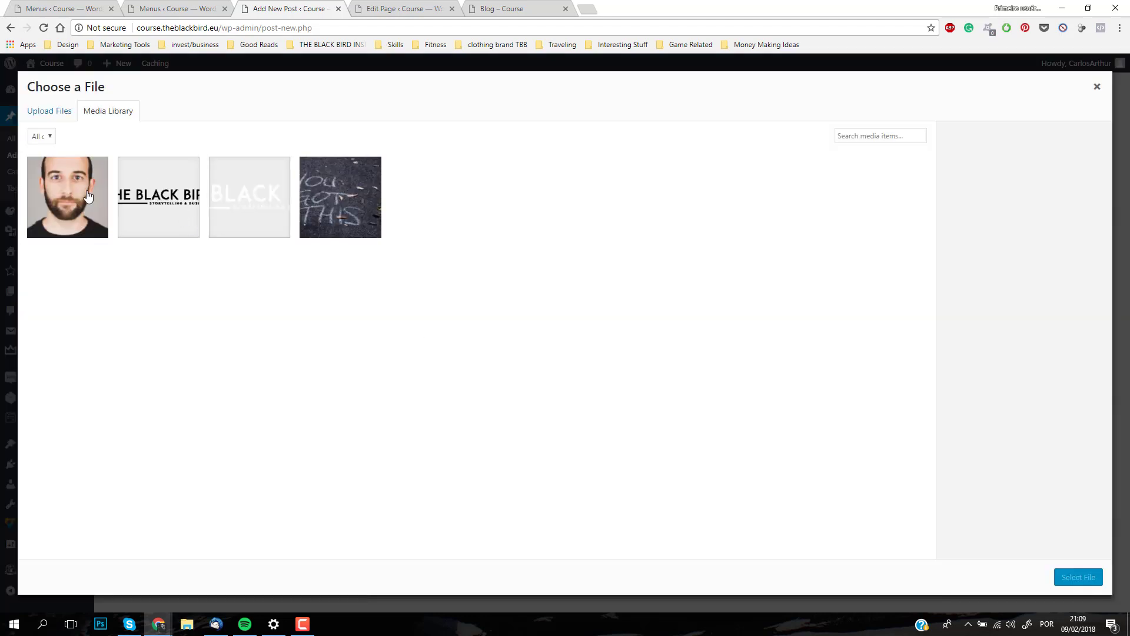
click(87, 196)
click(1072, 576)
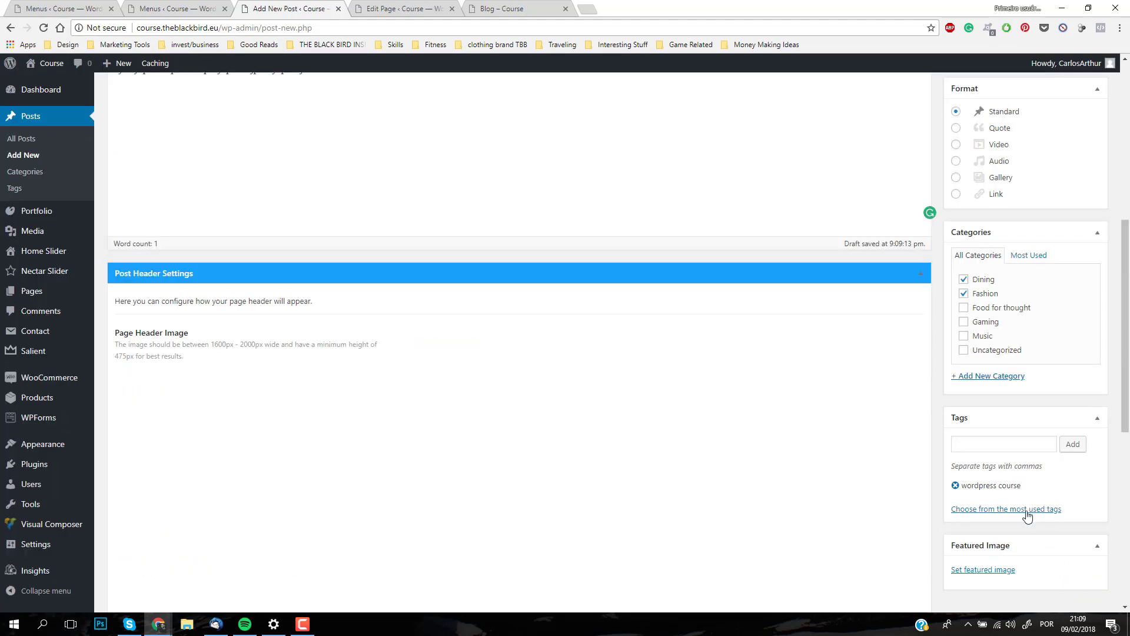
scroll(1033, 506, down, 2)
click(966, 452)
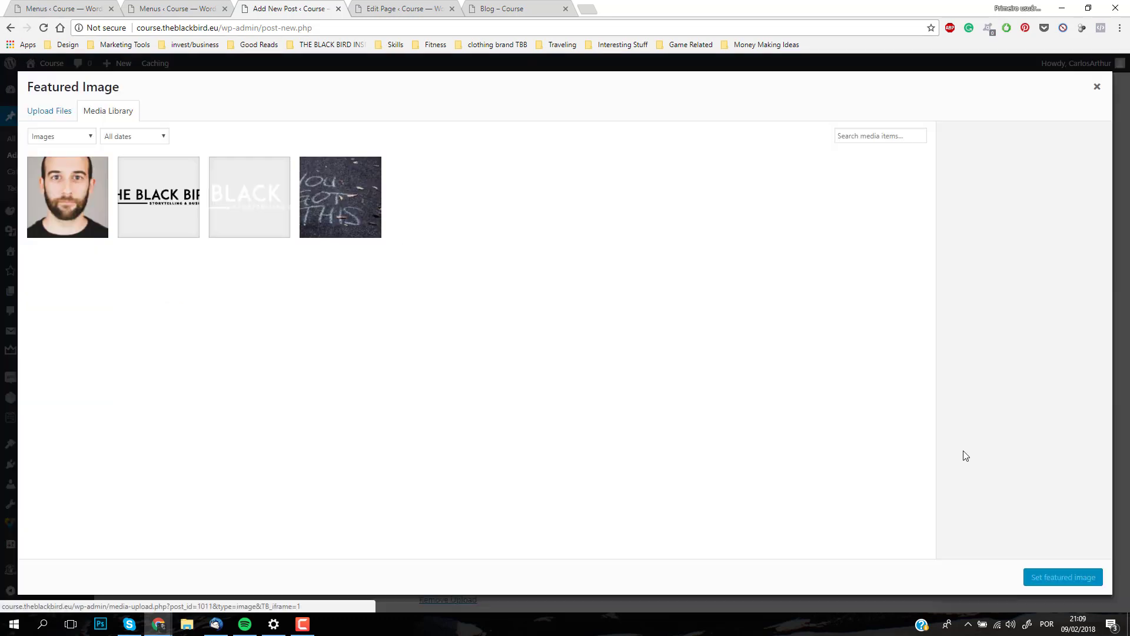
click(68, 217)
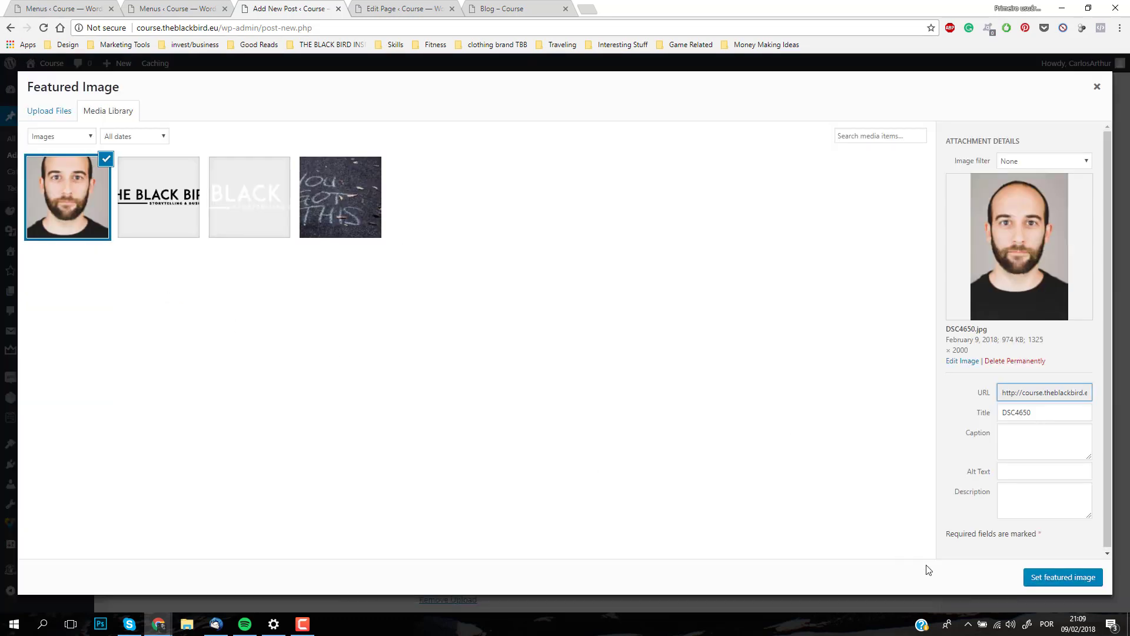
click(1057, 582)
Step: Publish the post and reload the Blog page preview to check the new post's card in the masonry grid
scroll(930, 426, down, 5)
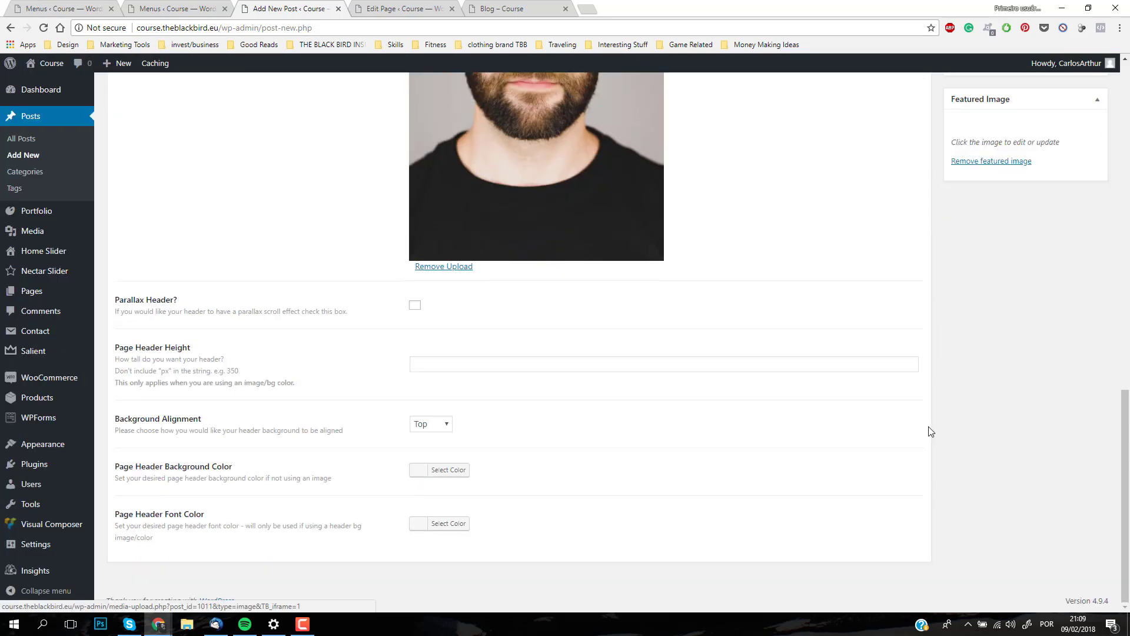
scroll(927, 426, up, 13)
scroll(1021, 415, up, 2)
click(1081, 462)
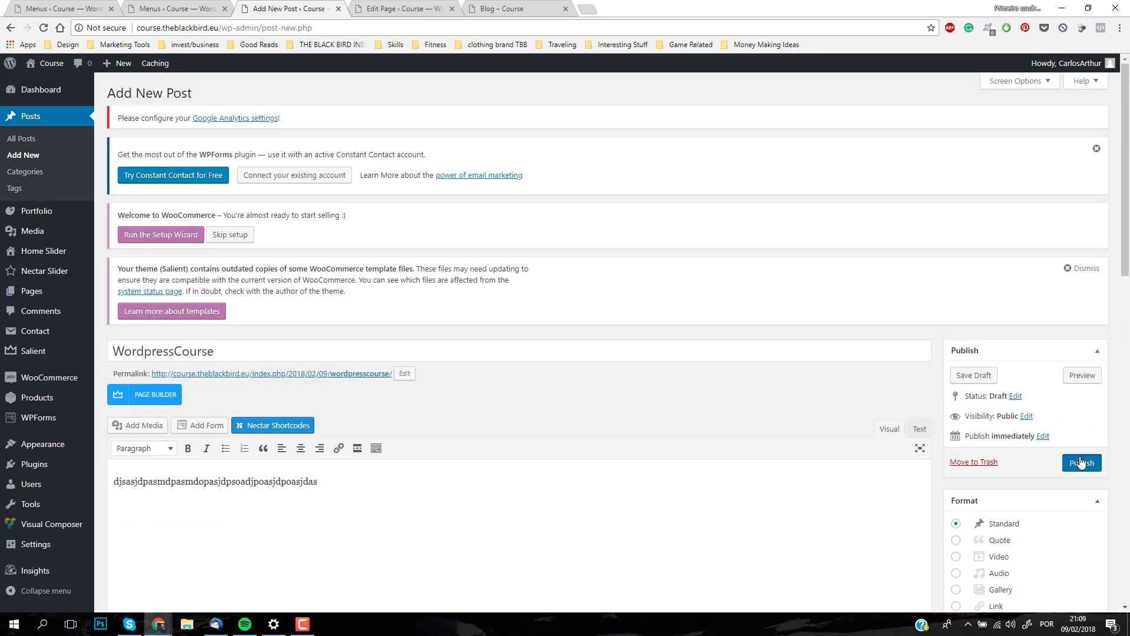
click(512, 10)
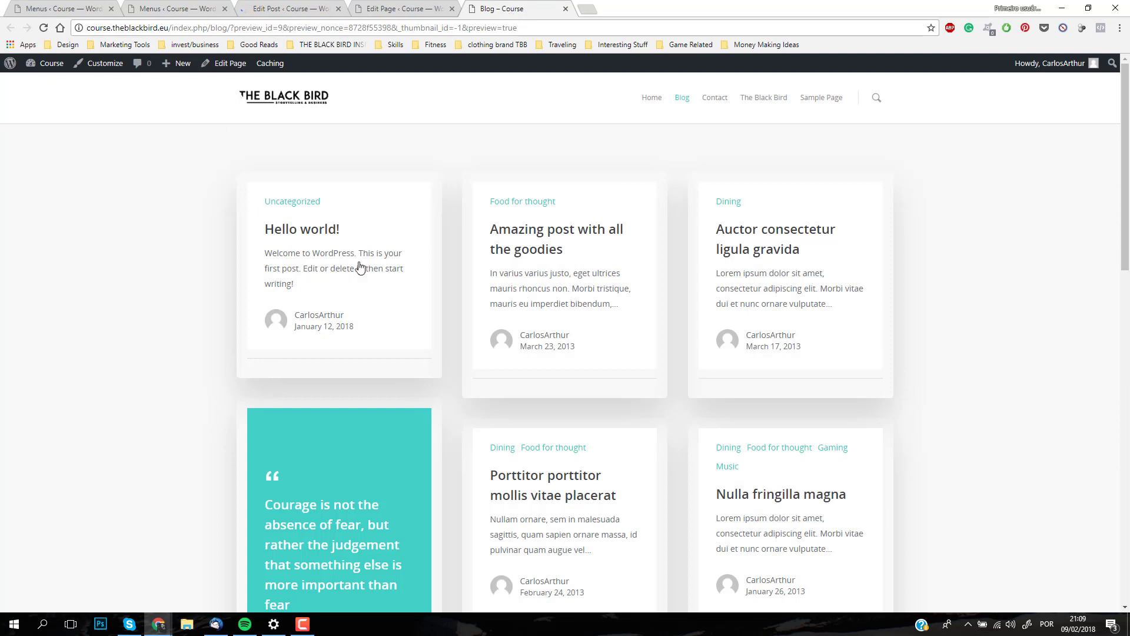
click(43, 28)
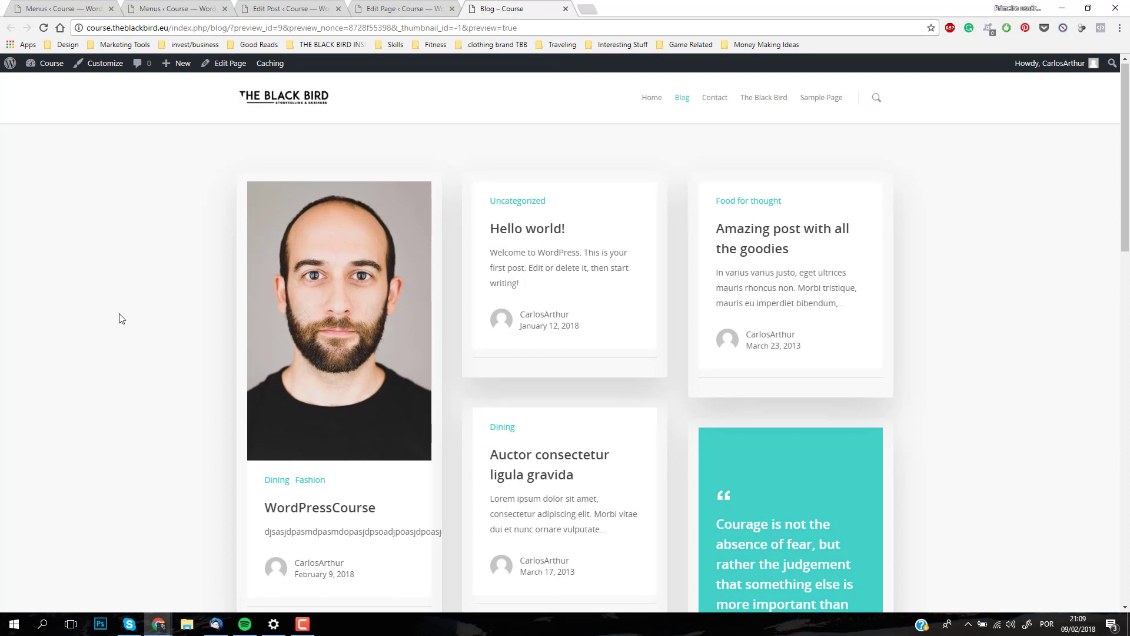
scroll(218, 358, down, 1)
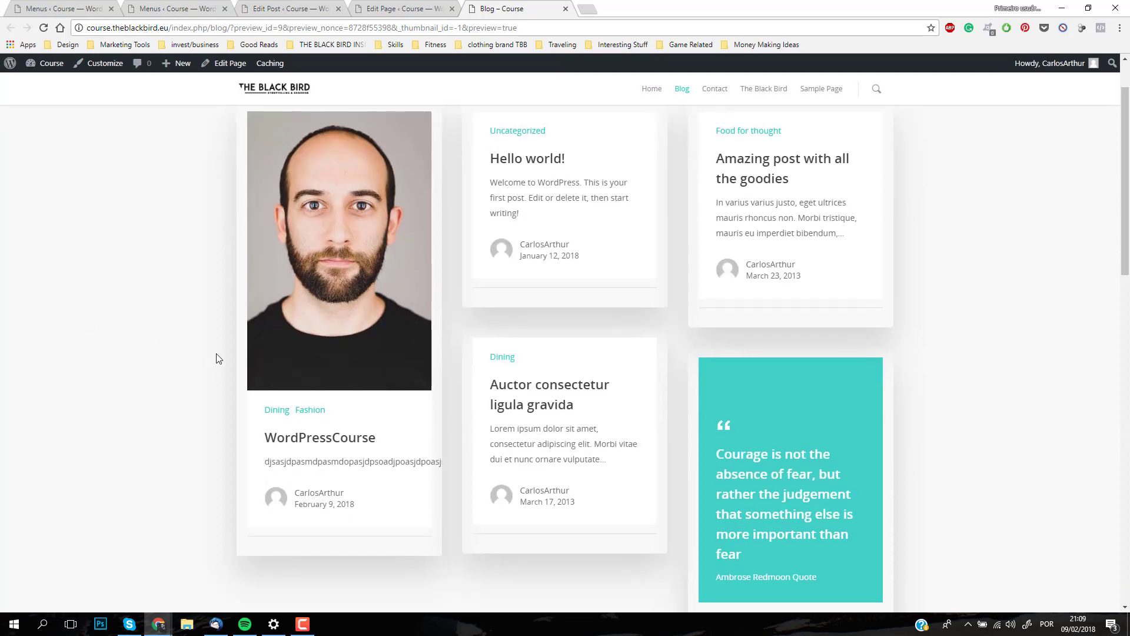
Step: Open the WordPressCourse post from the Blog page and examine its header, image, body text, comment form and sidebar
click(298, 442)
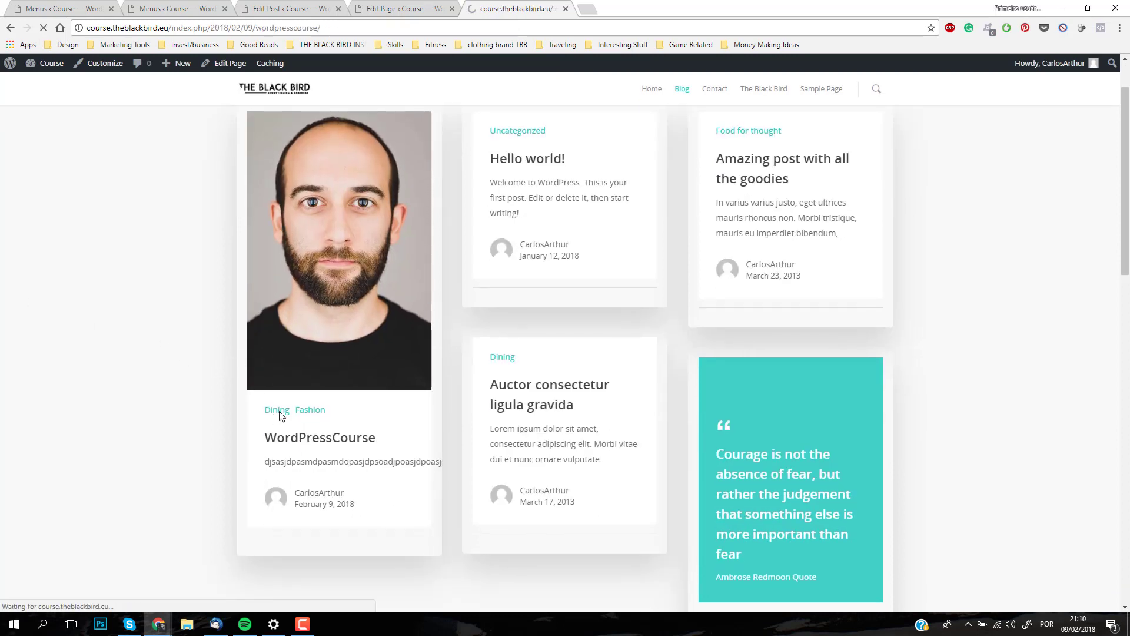
scroll(500, 388, down, 5)
scroll(500, 380, down, 10)
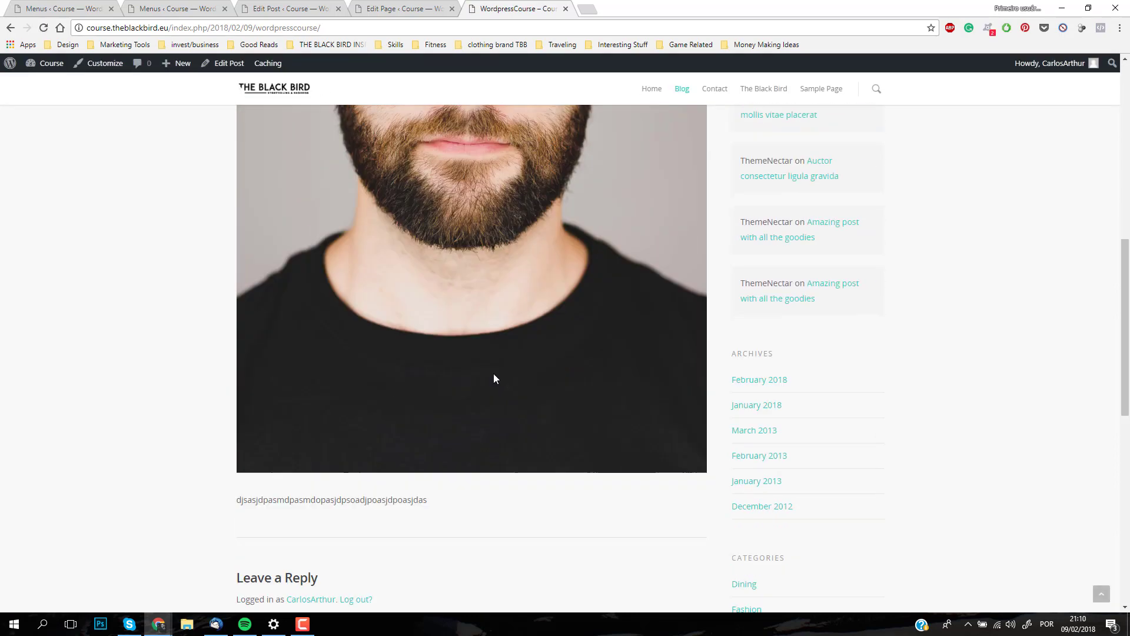
scroll(412, 195, up, 5)
scroll(784, 187, down, 3)
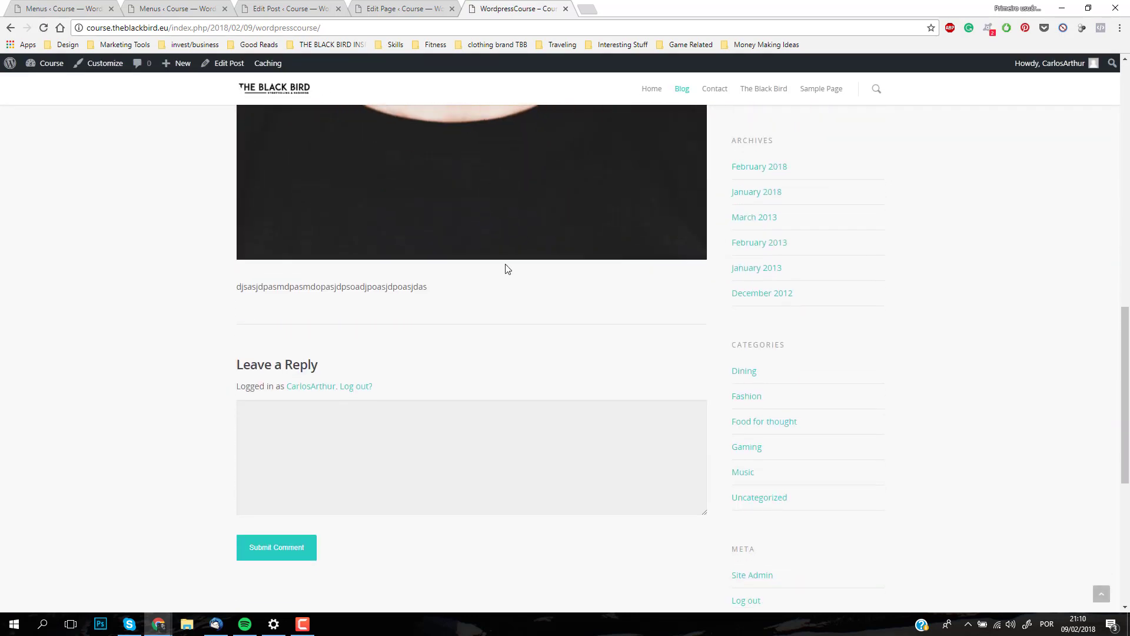
drag(230, 277, 569, 307)
click(568, 307)
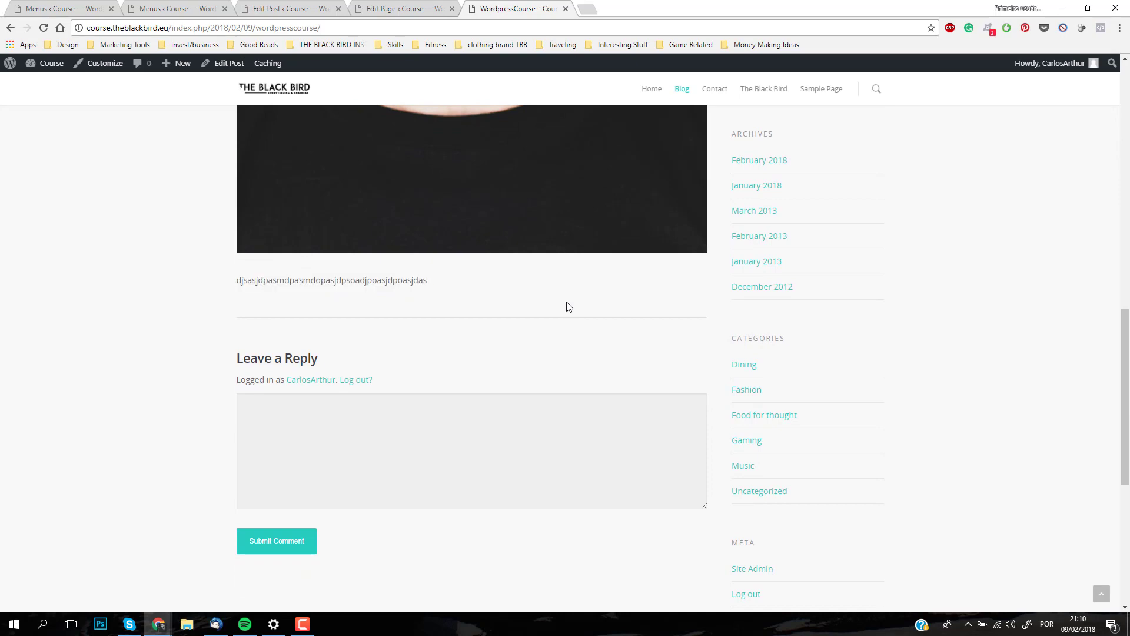
scroll(568, 307, down, 6)
scroll(569, 307, up, 13)
scroll(807, 341, up, 6)
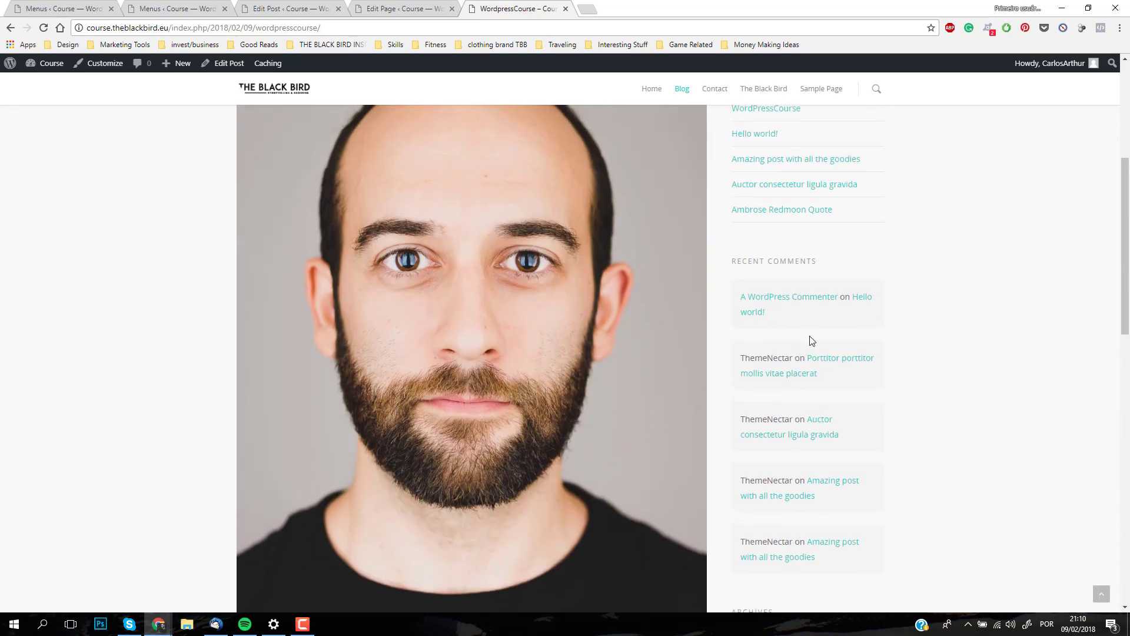
scroll(774, 396, down, 10)
scroll(775, 413, down, 6)
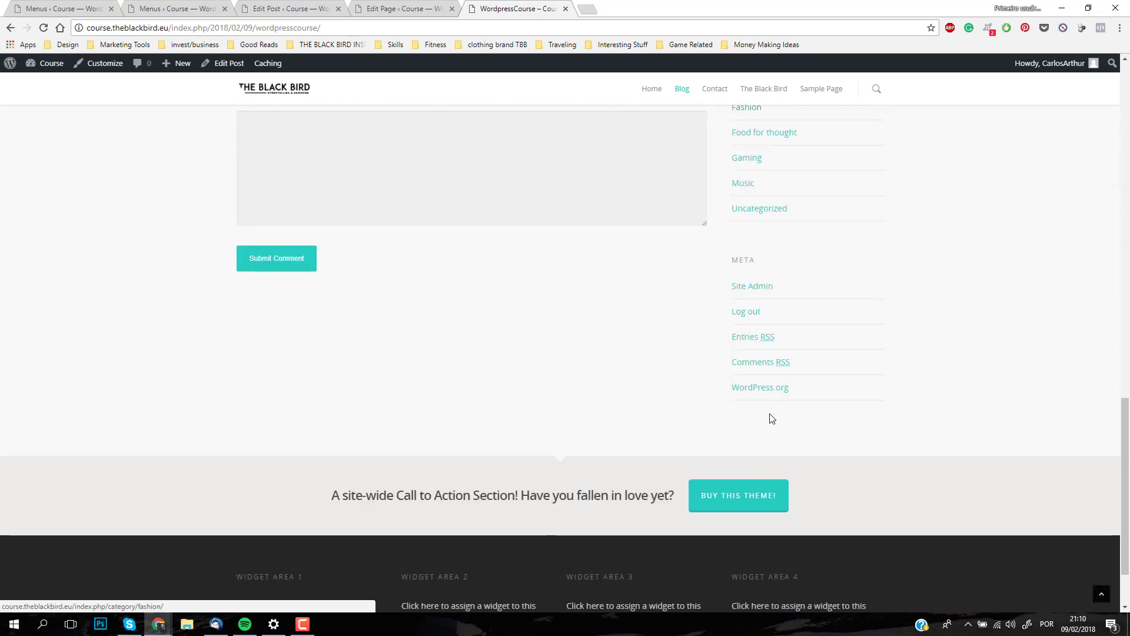
scroll(768, 412, up, 12)
scroll(746, 381, up, 4)
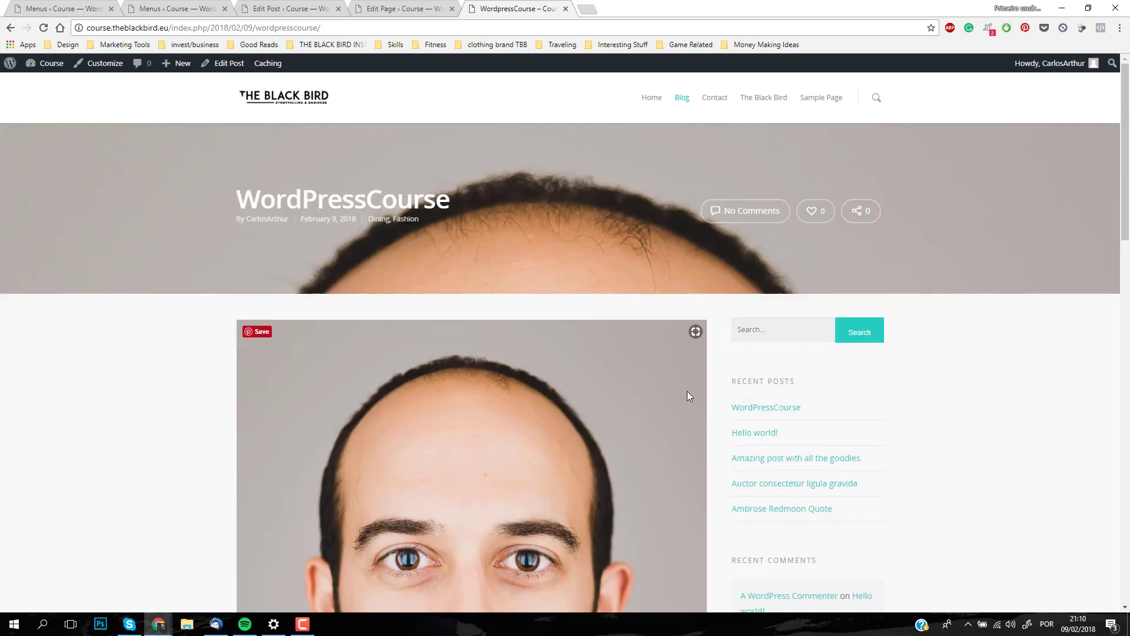
scroll(824, 434, down, 1)
scroll(825, 424, up, 1)
Step: Go back to the WordPress admin and open the list of all posts
click(295, 10)
click(182, 10)
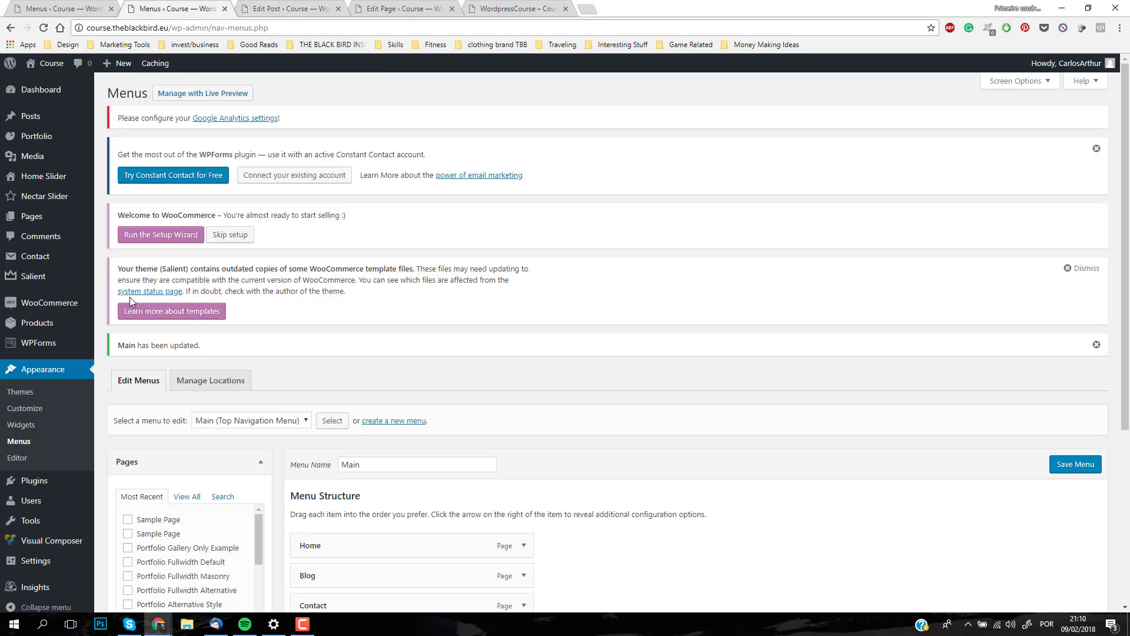
mouse_move(44, 222)
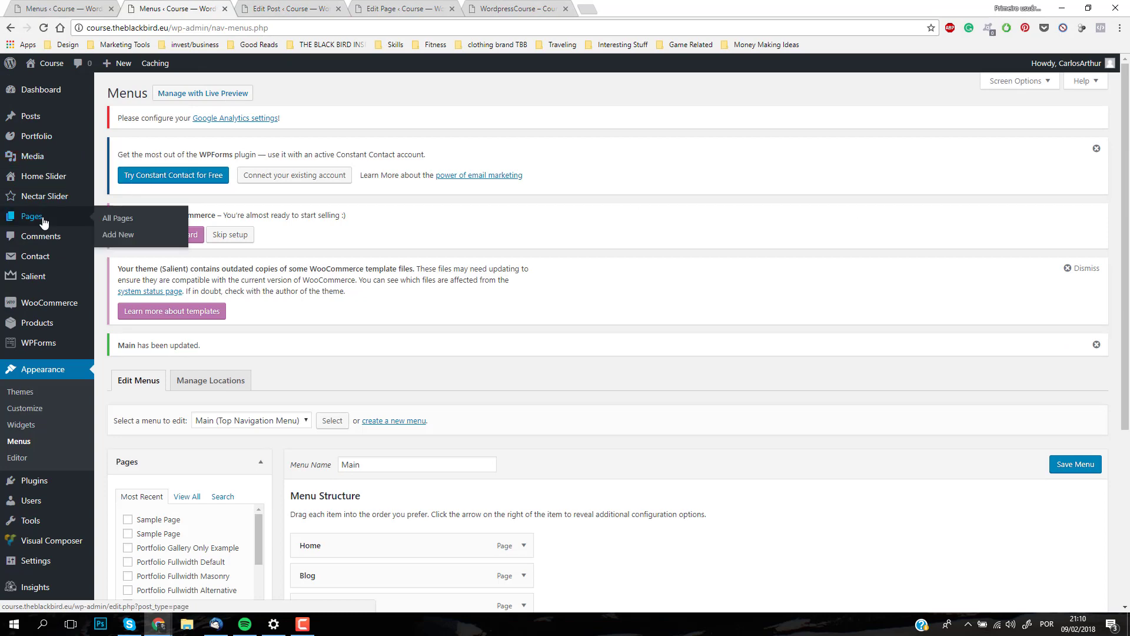
mouse_move(35, 121)
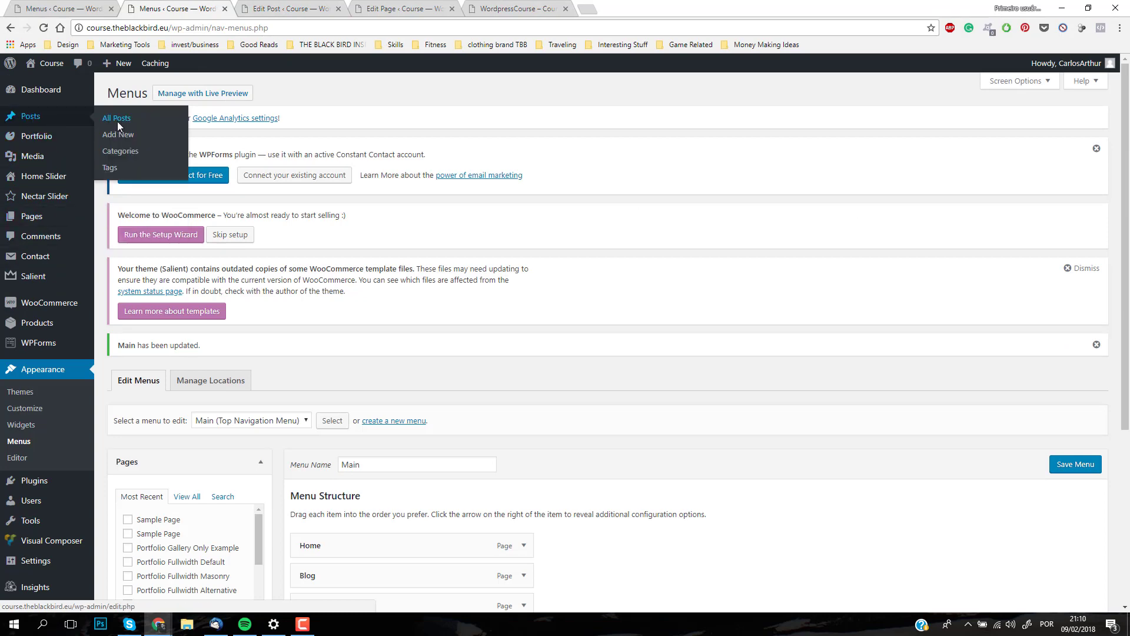
click(117, 121)
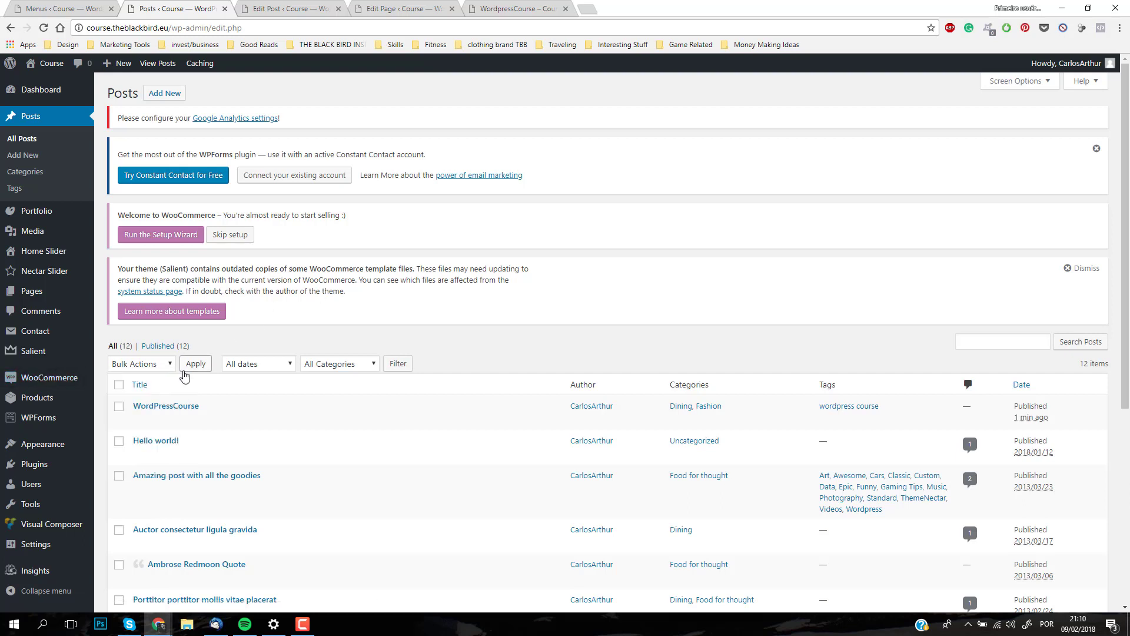
Step: Move every post except WordPressCourse to the trash with one bulk action
click(119, 385)
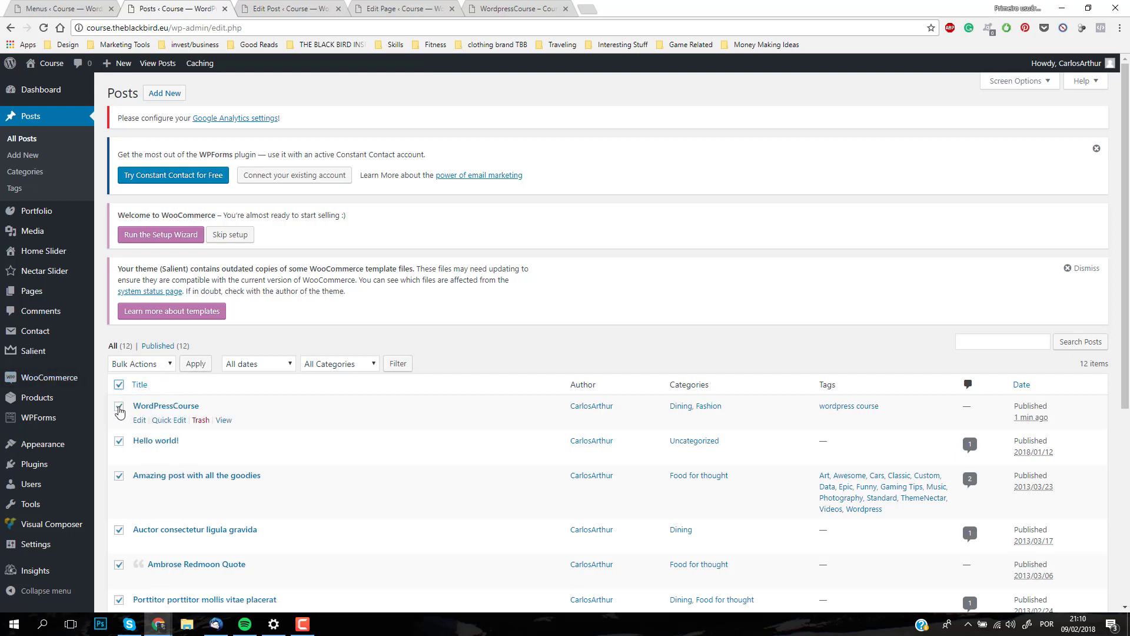
click(118, 408)
click(148, 365)
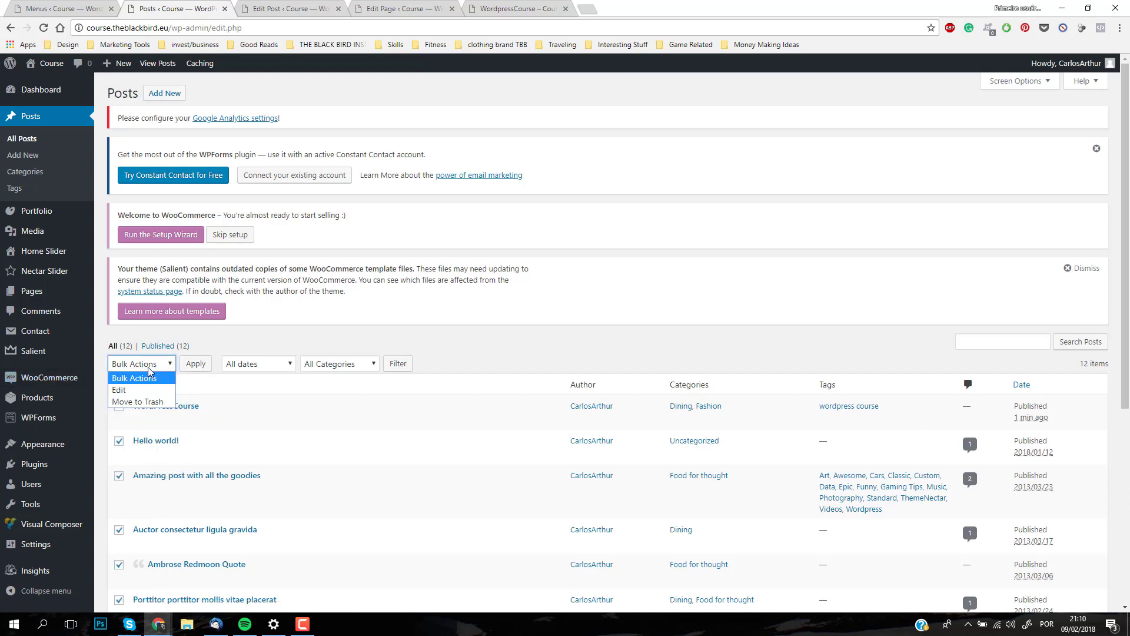
click(138, 401)
click(196, 363)
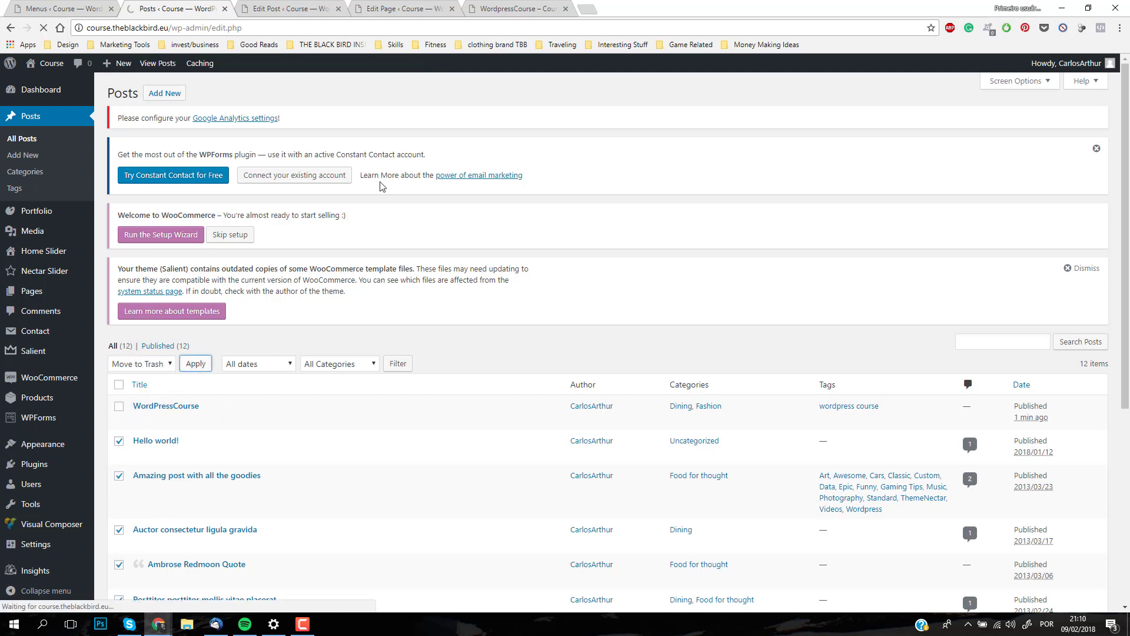
Step: Return to the live WordPressCourse post, reload it and examine the sidebar's recent posts, comments, archives and categories
click(275, 9)
click(392, 9)
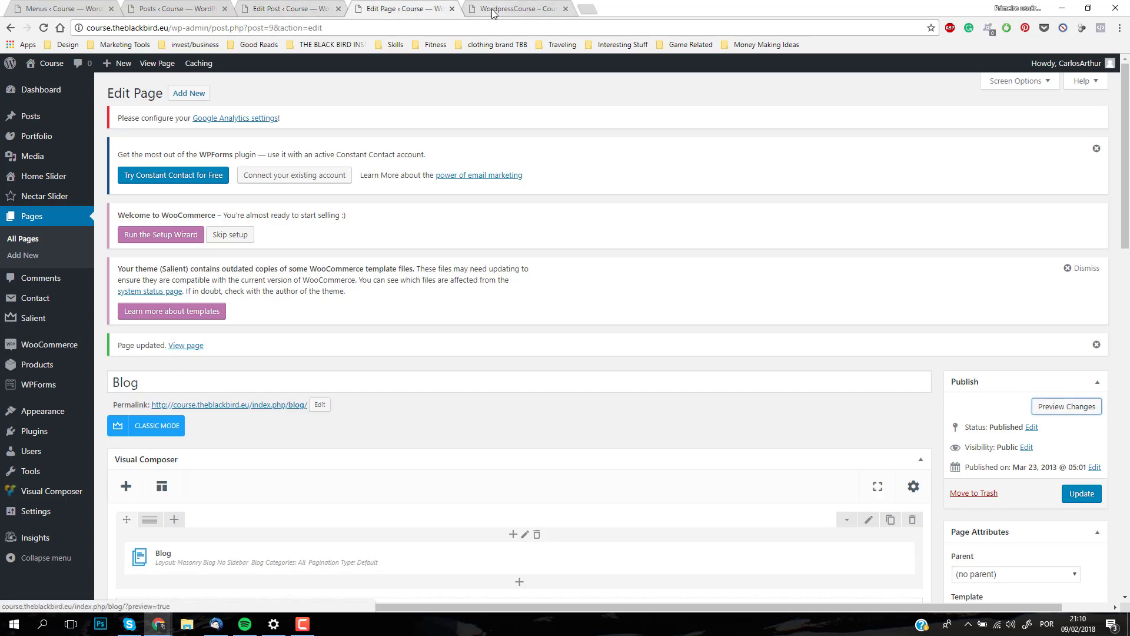
click(497, 8)
click(43, 28)
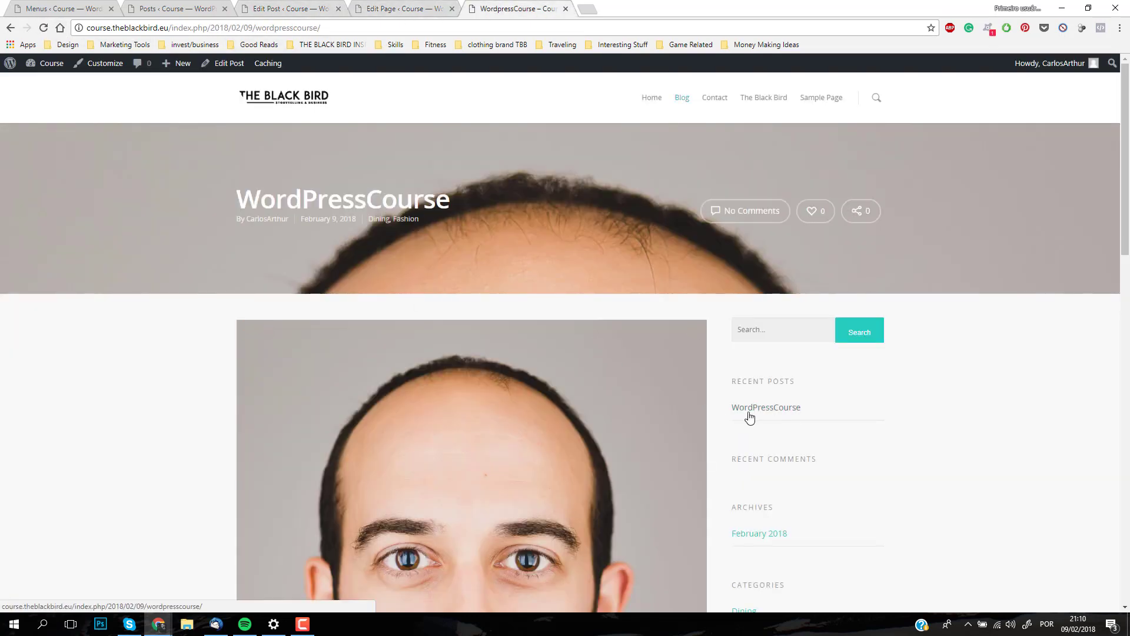
scroll(902, 416, down, 1)
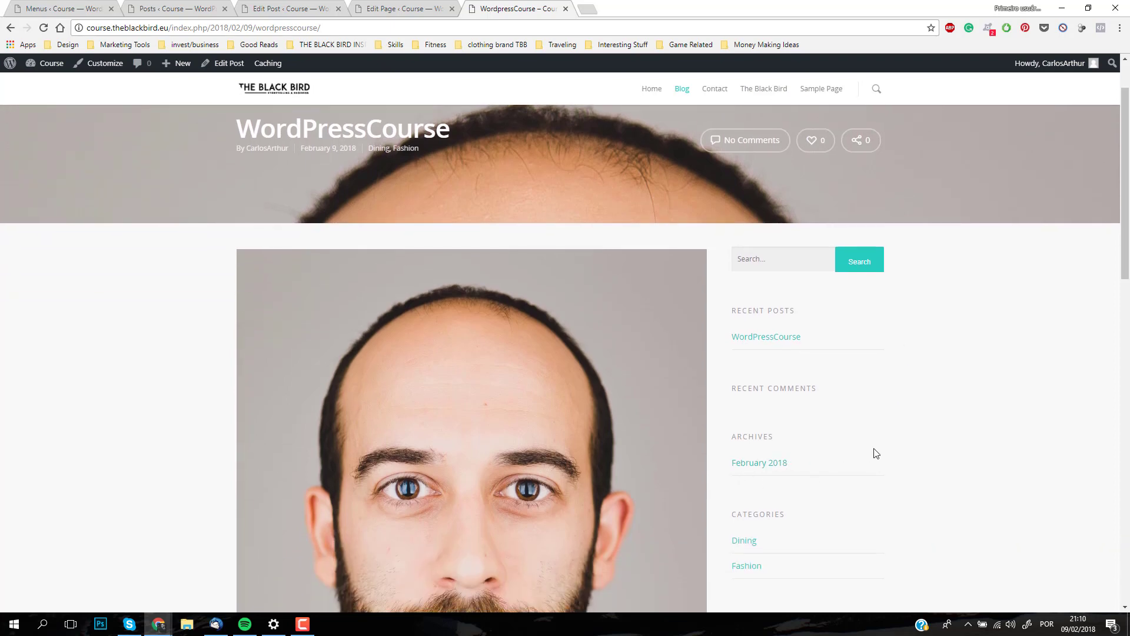
scroll(876, 452, down, 3)
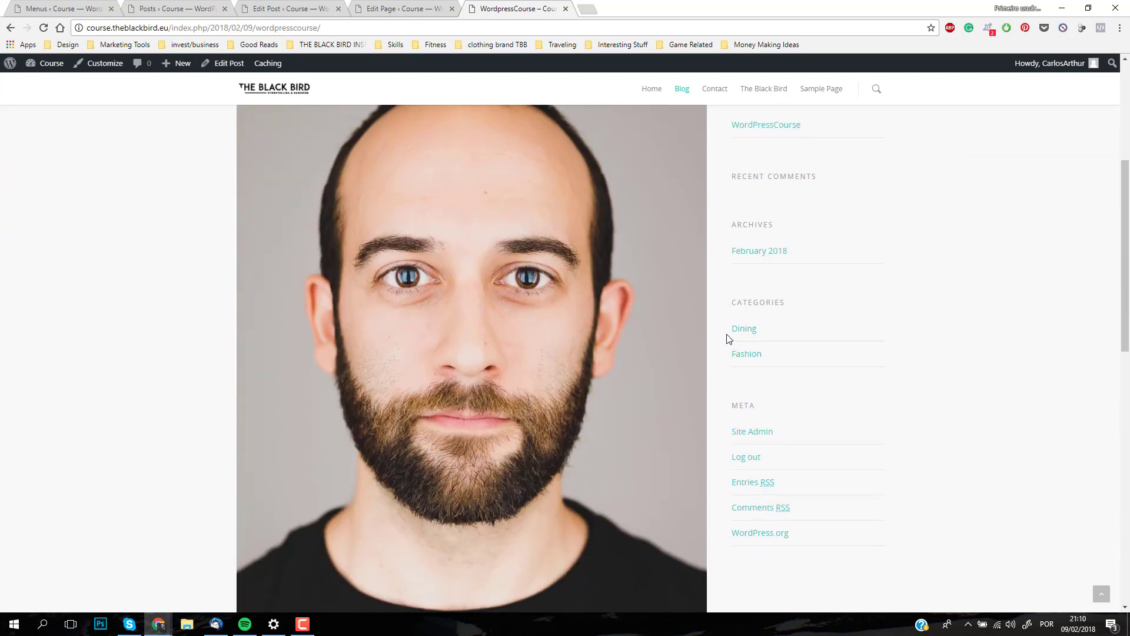
scroll(883, 382, down, 5)
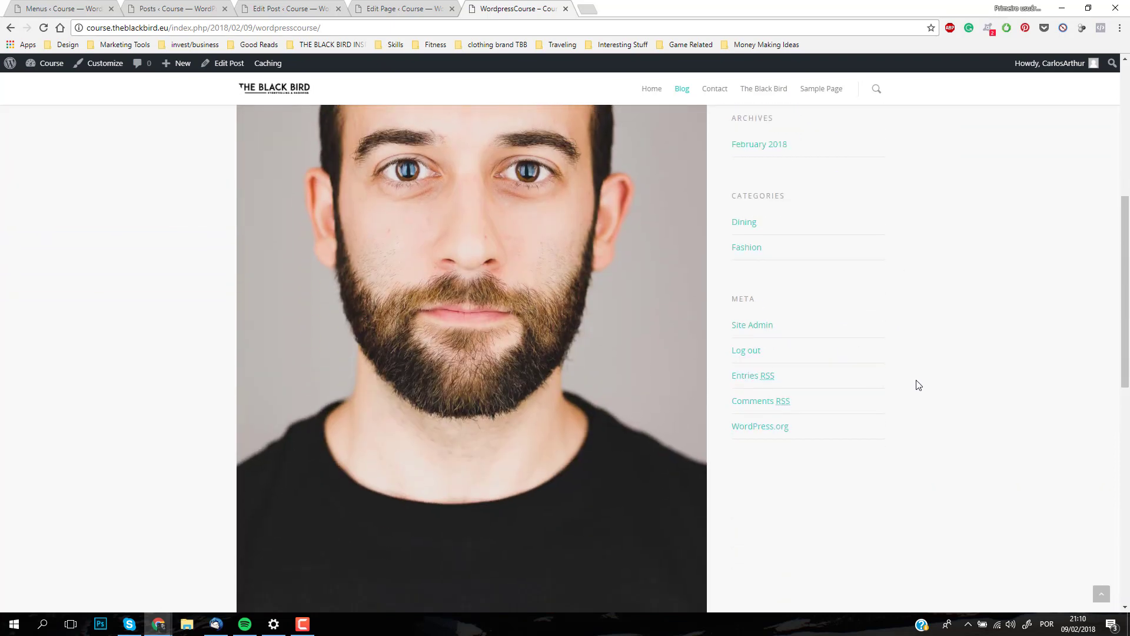
scroll(788, 448, down, 2)
scroll(783, 424, up, 12)
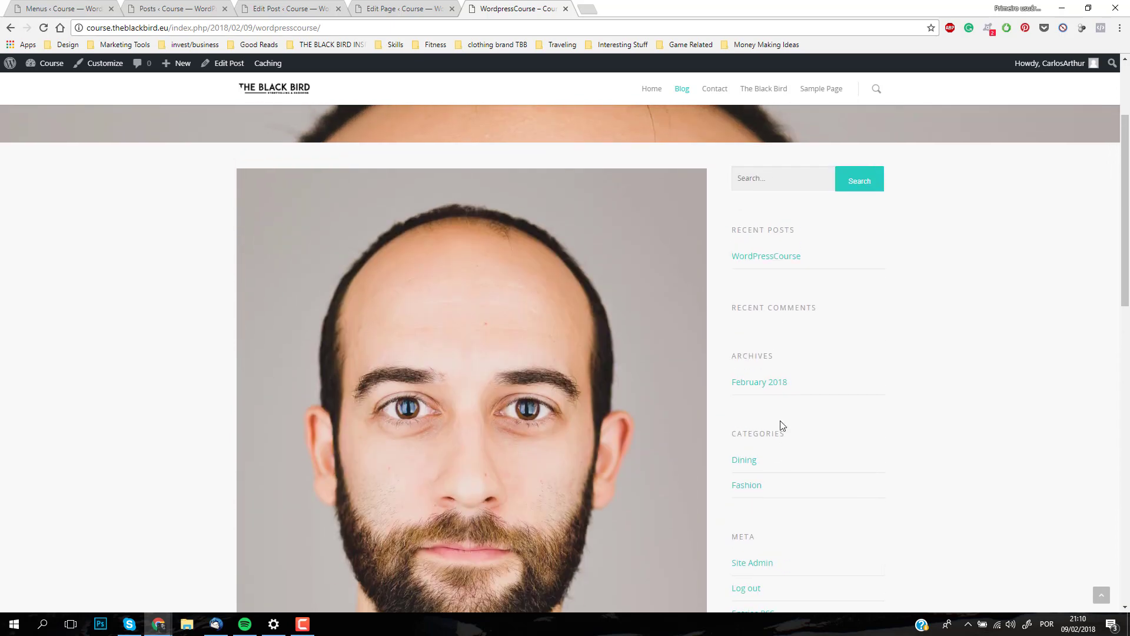
Step: Examine the live post's call-to-action section, the four footer widget areas and the social media icons
scroll(770, 407, down, 12)
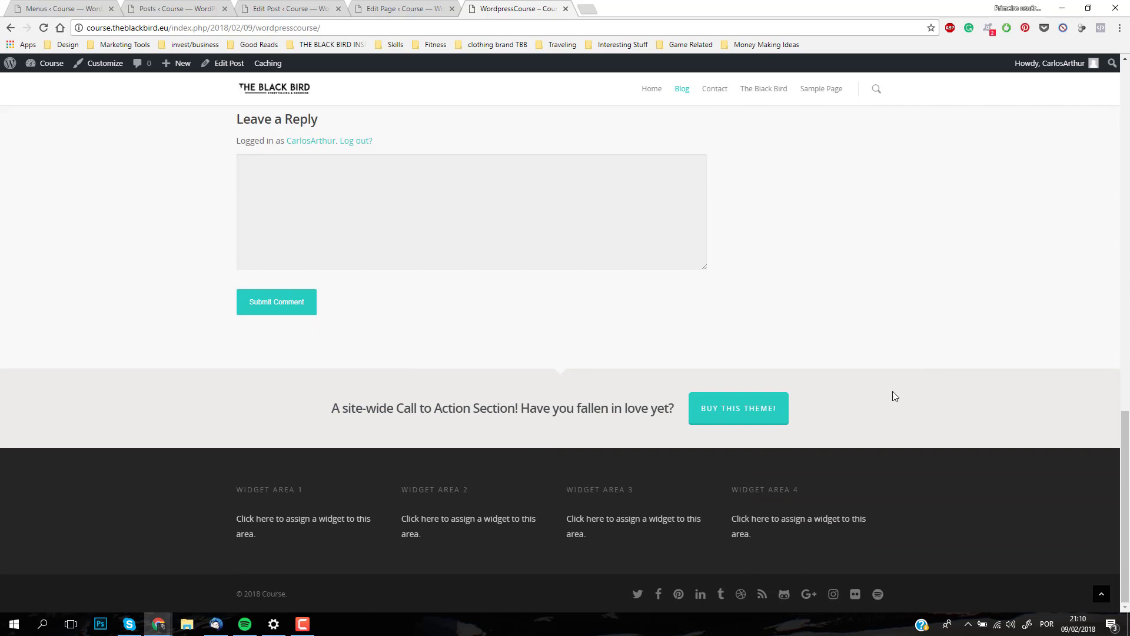
scroll(474, 512, up, 2)
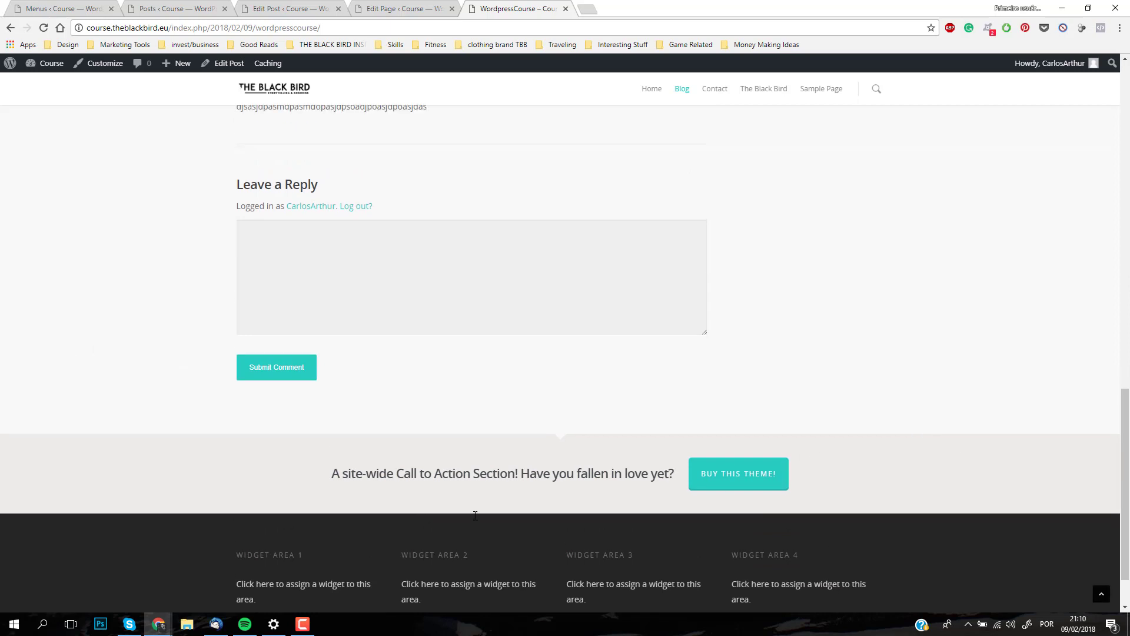
scroll(400, 485, down, 1)
scroll(601, 496, down, 1)
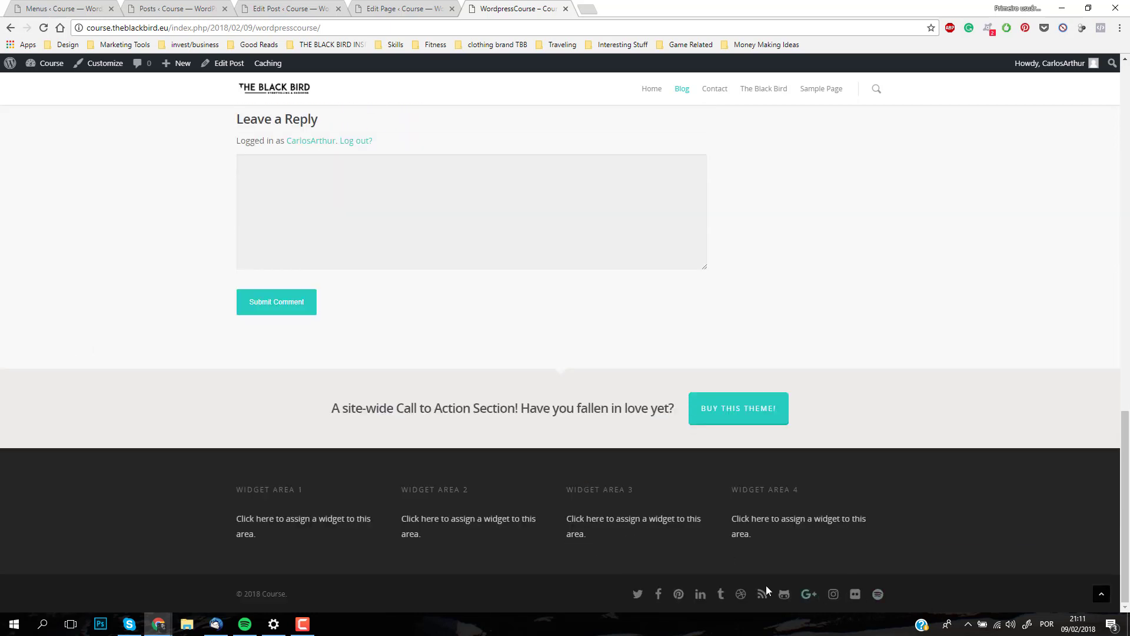
Step: Open the Social Media section of the Salient theme options and examine the URL fields for each network
click(84, 5)
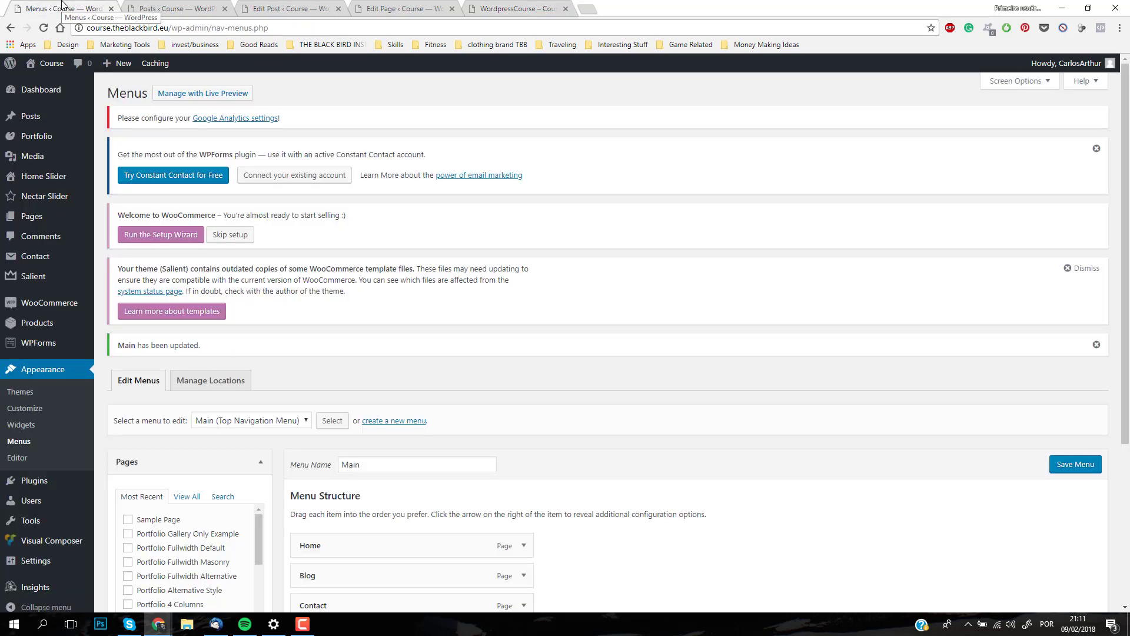
click(39, 281)
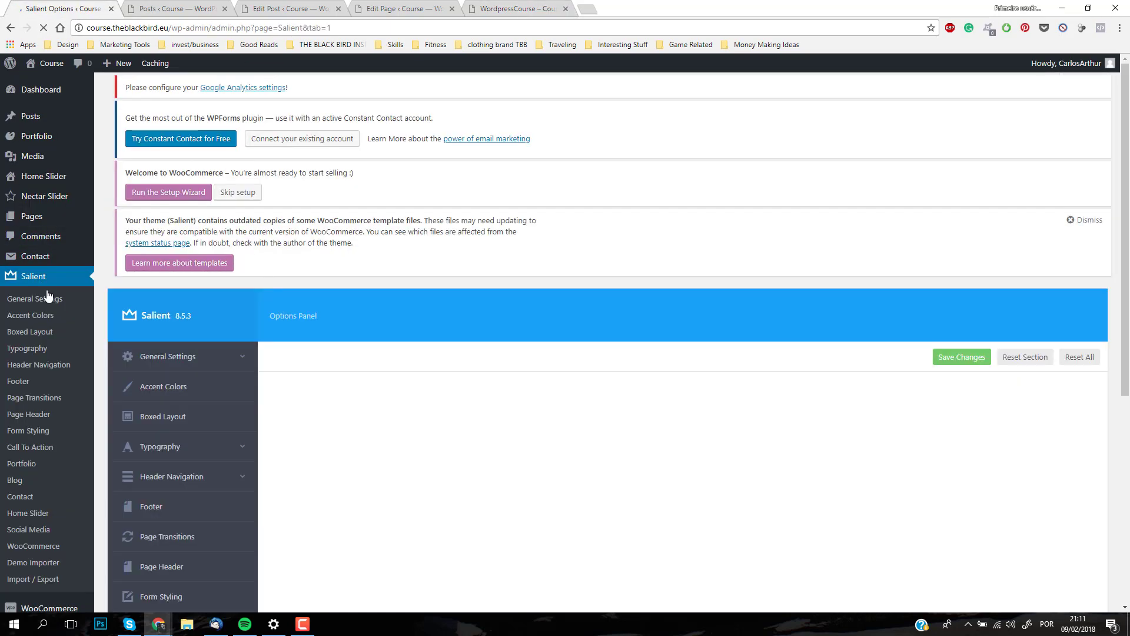
scroll(212, 372, down, 5)
scroll(207, 388, down, 3)
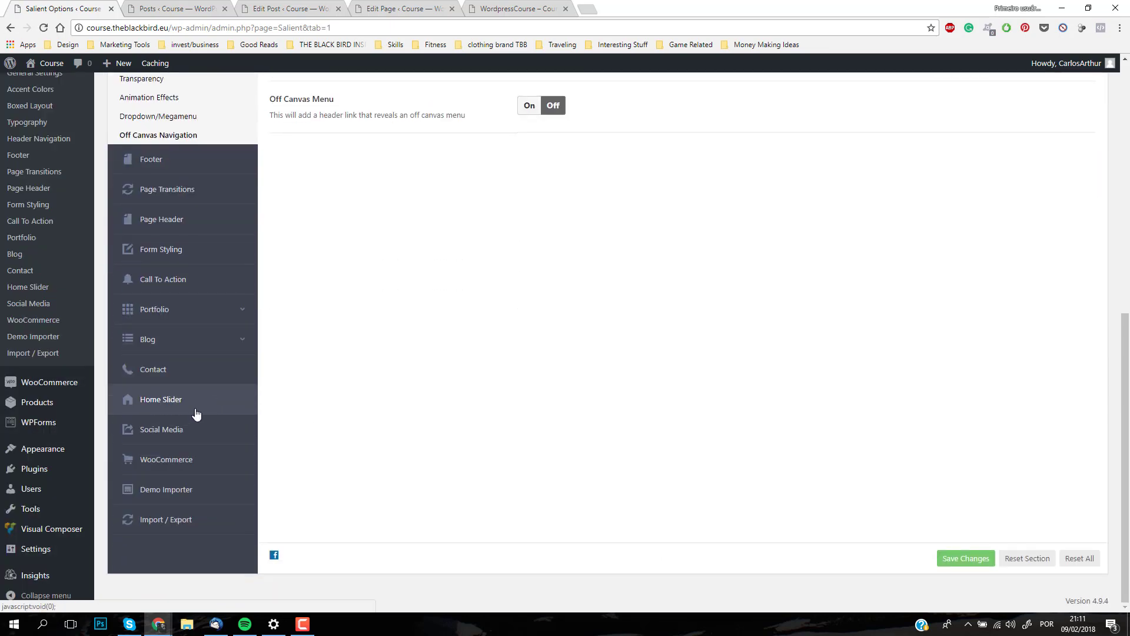
click(175, 432)
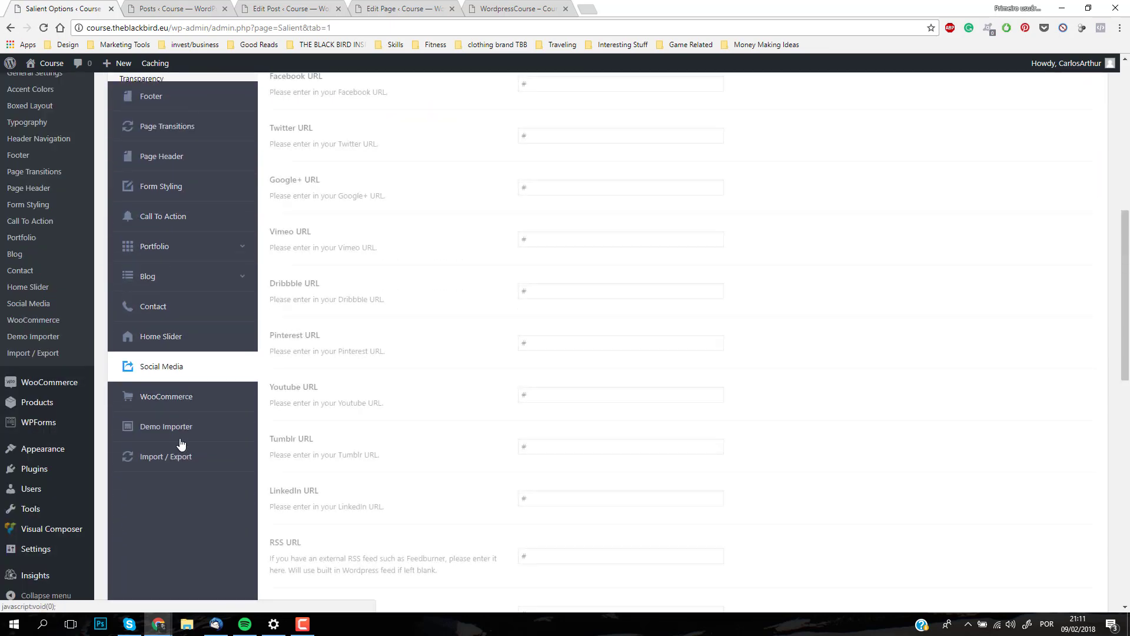
scroll(641, 400, down, 4)
scroll(641, 403, down, 8)
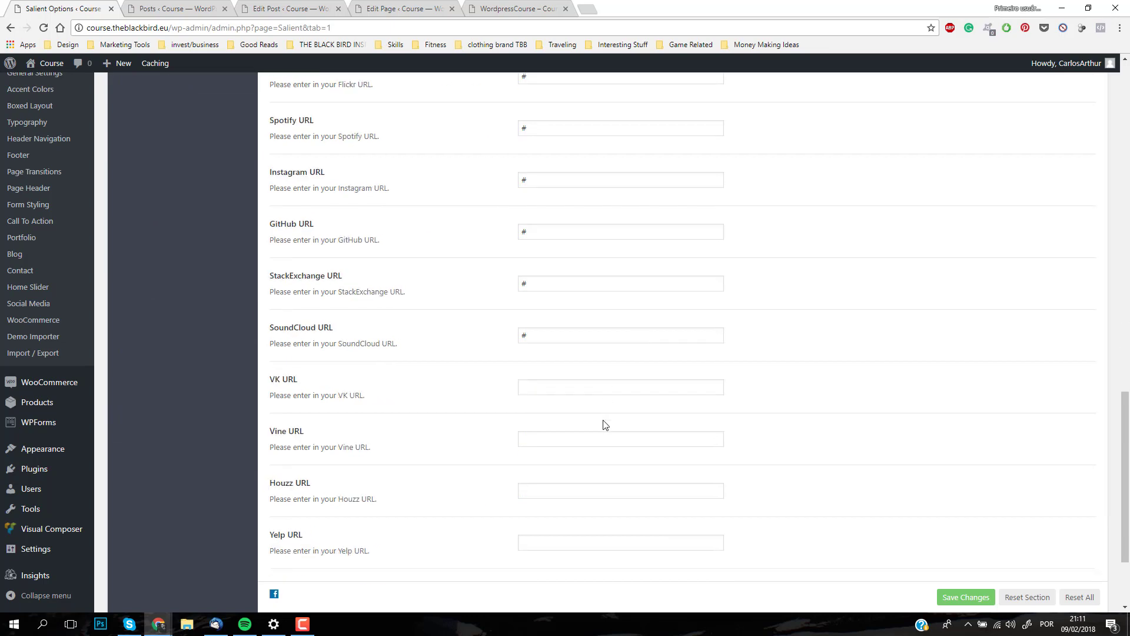
scroll(590, 429, up, 9)
scroll(592, 405, up, 10)
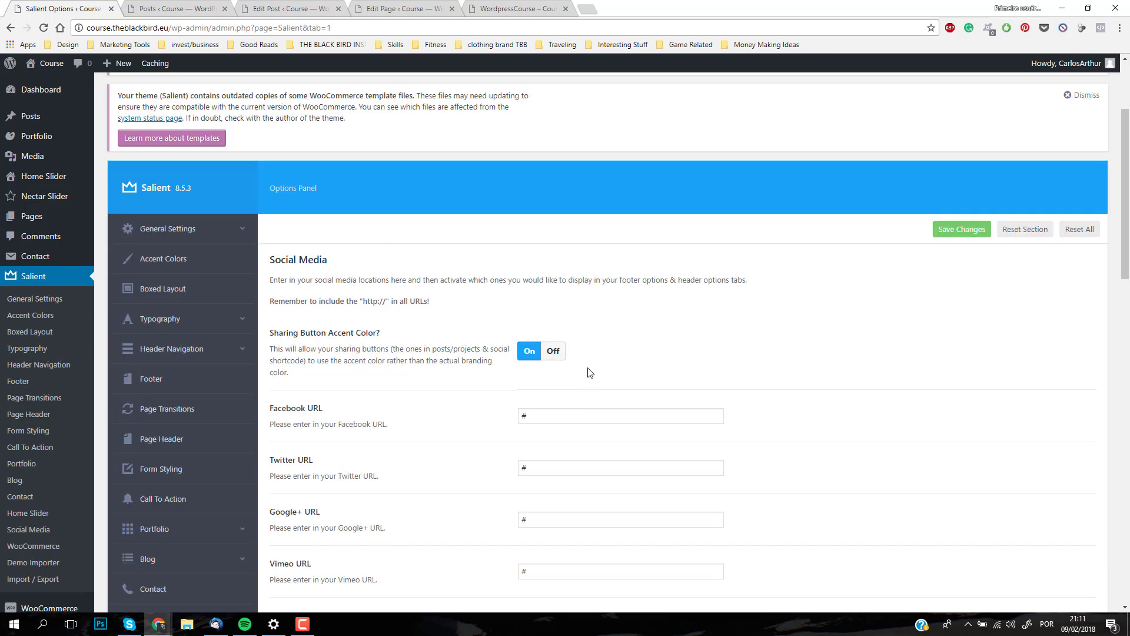
Step: Switch Sharing Button Accent Color off and back on, and look over the social media URL fields
click(558, 360)
click(529, 365)
scroll(378, 357, down, 3)
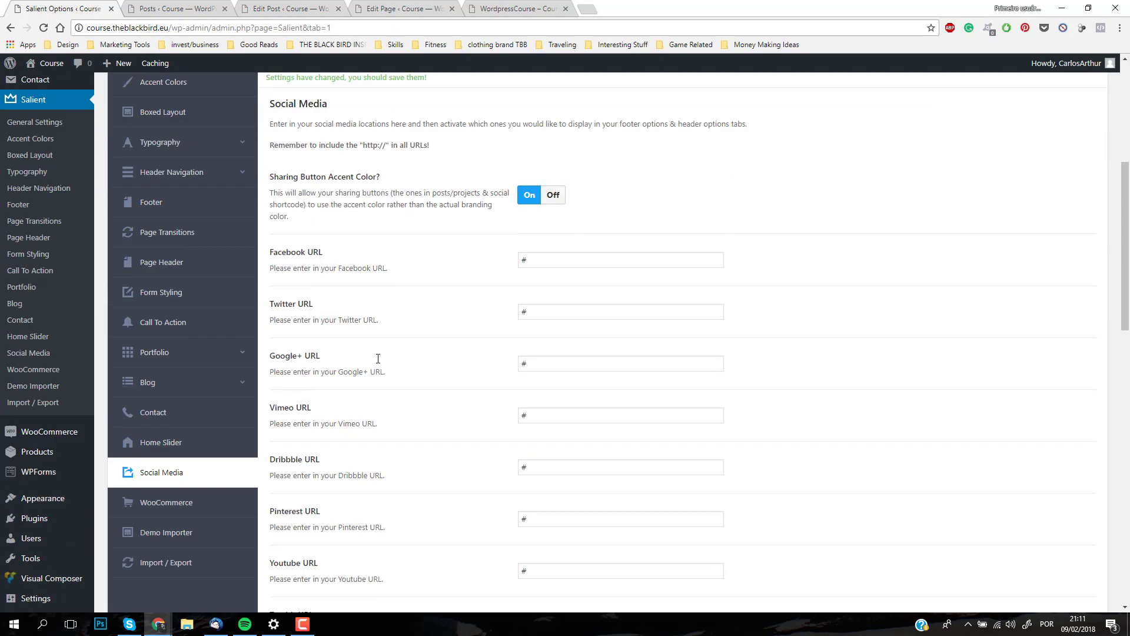
scroll(203, 424, down, 2)
scroll(200, 382, up, 3)
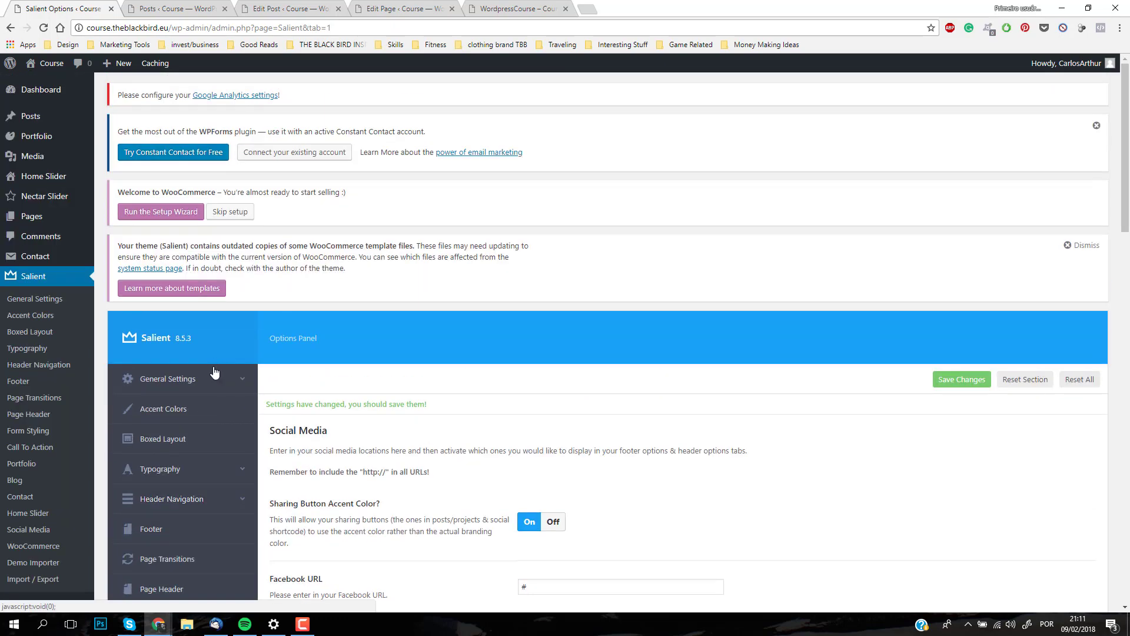
Step: In the Salient Footer options, choose the 1 Column Centered layout, turn off the Main Footer Area and save the changes
scroll(214, 424, down, 6)
scroll(205, 336, up, 5)
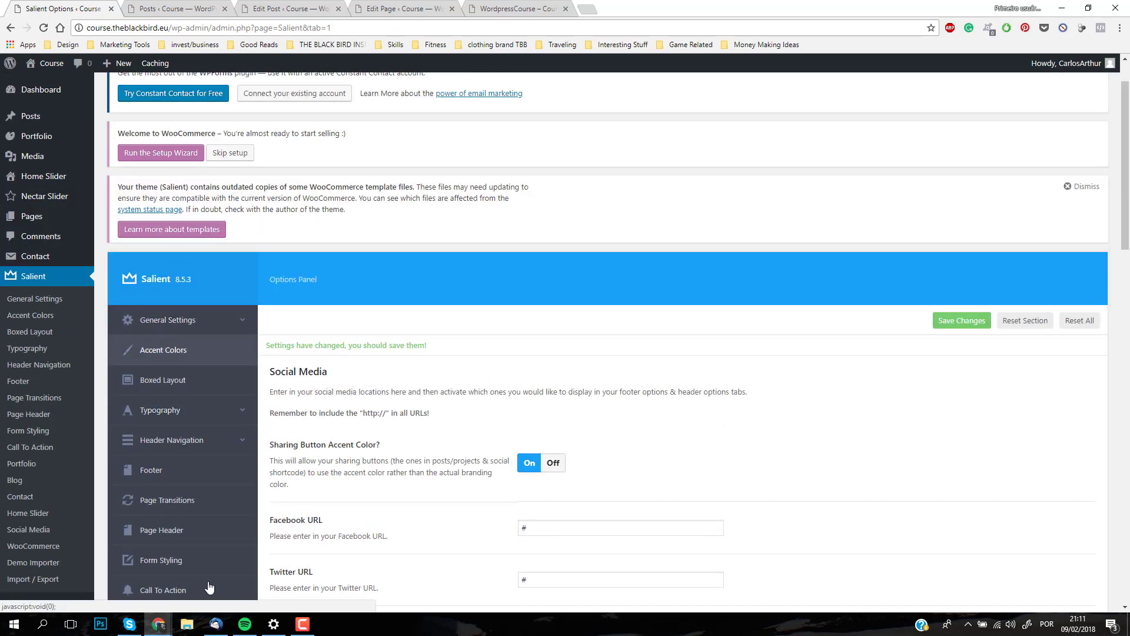
scroll(234, 371, down, 2)
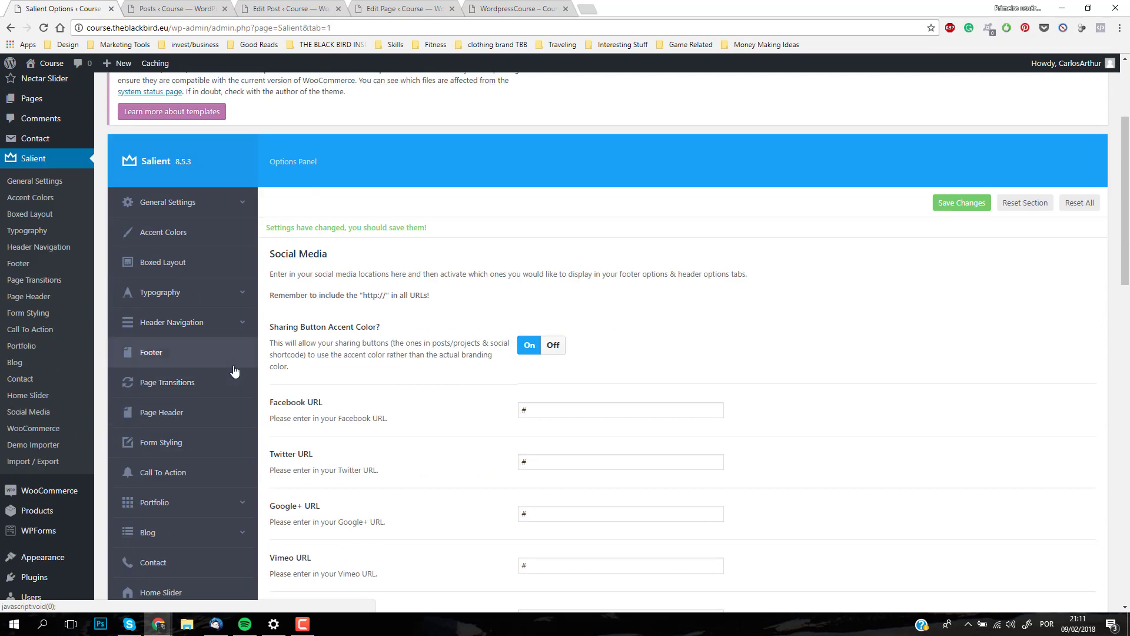
click(194, 357)
click(538, 398)
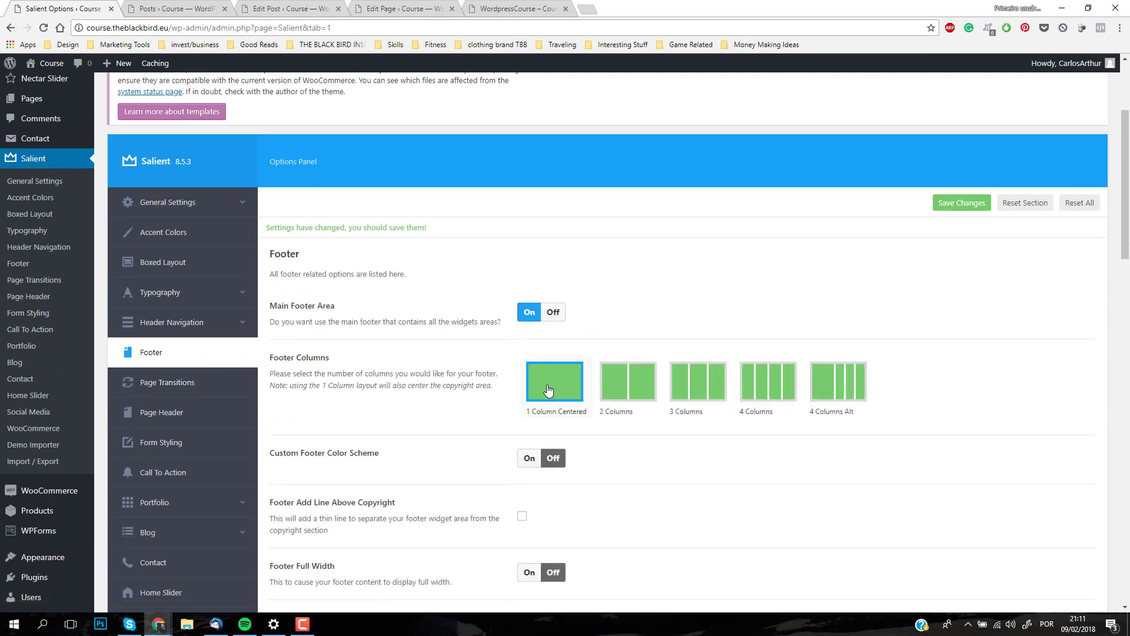
click(552, 312)
scroll(683, 382, down, 5)
scroll(672, 391, down, 3)
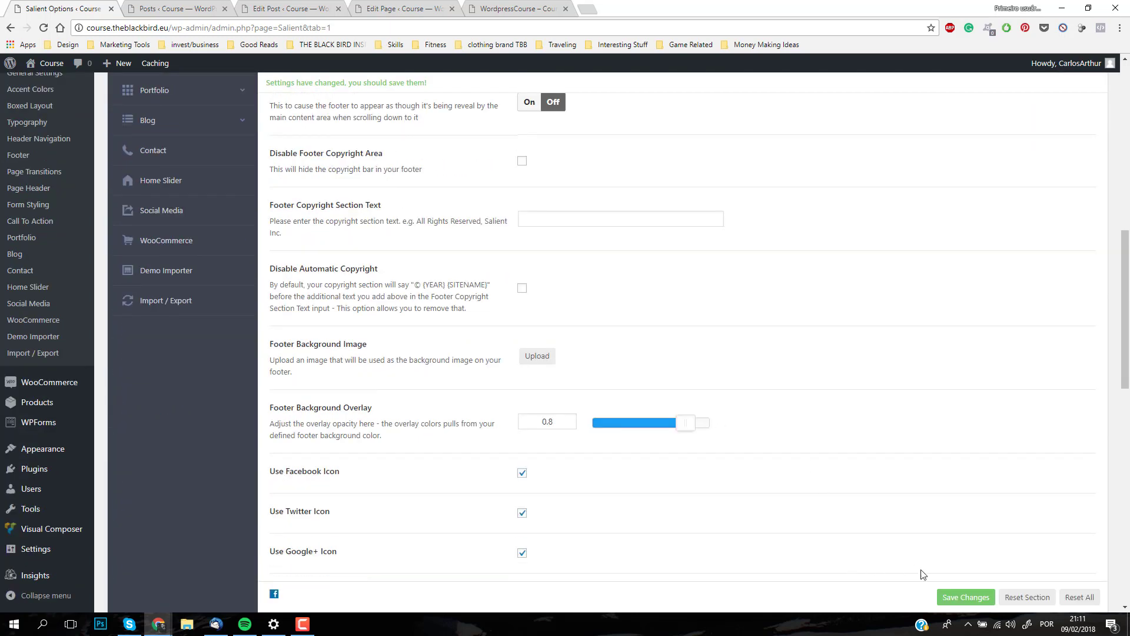
click(940, 594)
Step: Return to the live WordPressCourse post, reload it and check the footer's new layout
click(303, 8)
click(518, 8)
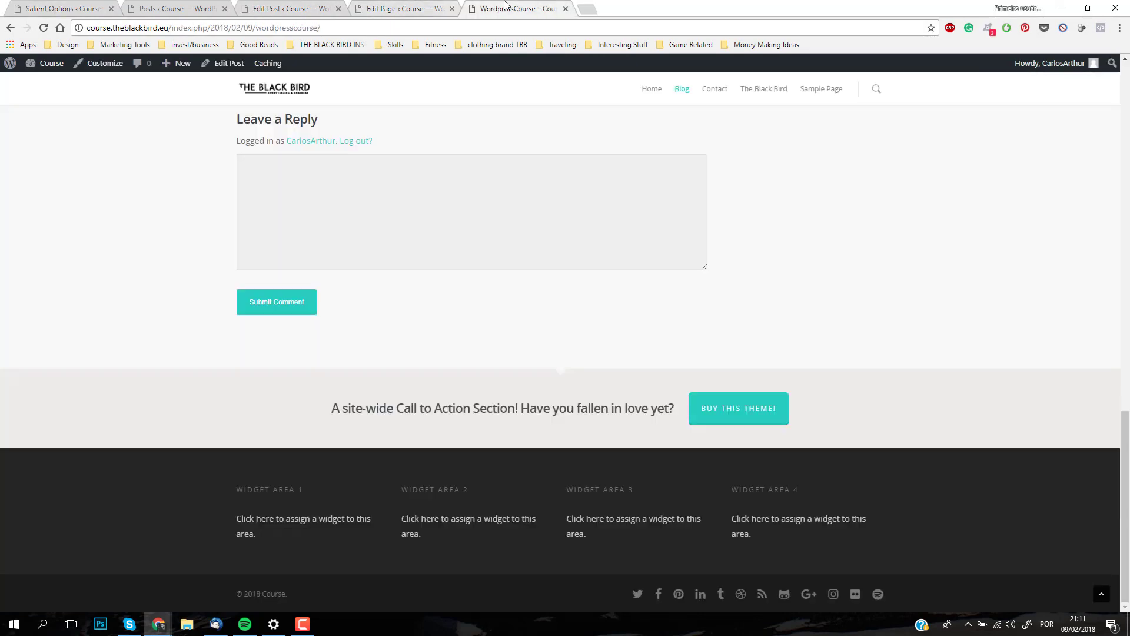
click(43, 27)
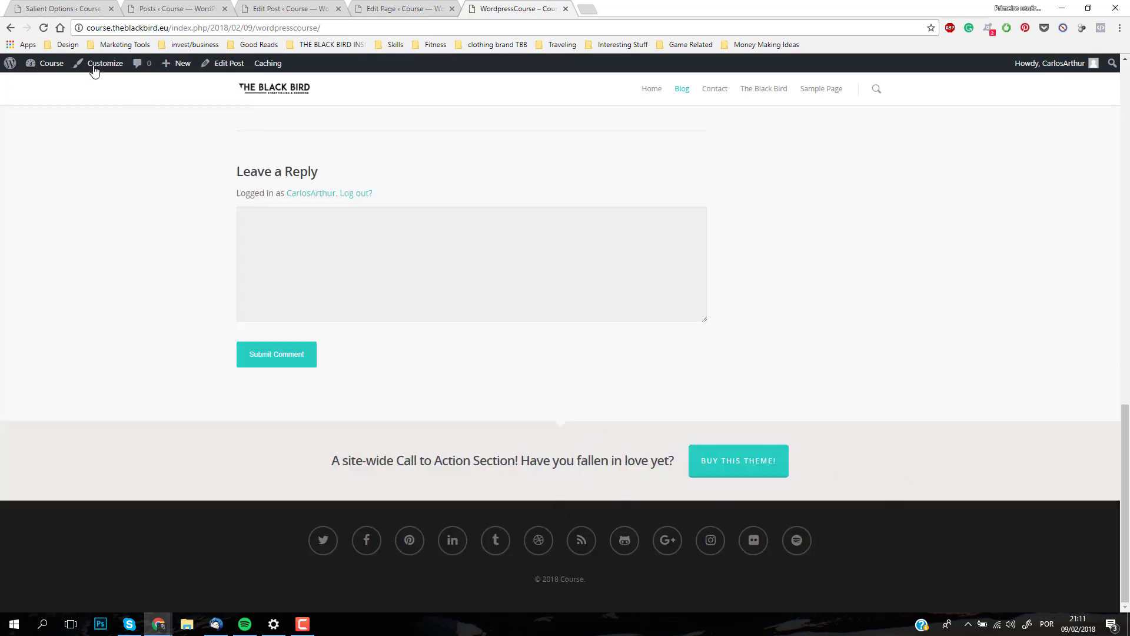
scroll(232, 217, up, 16)
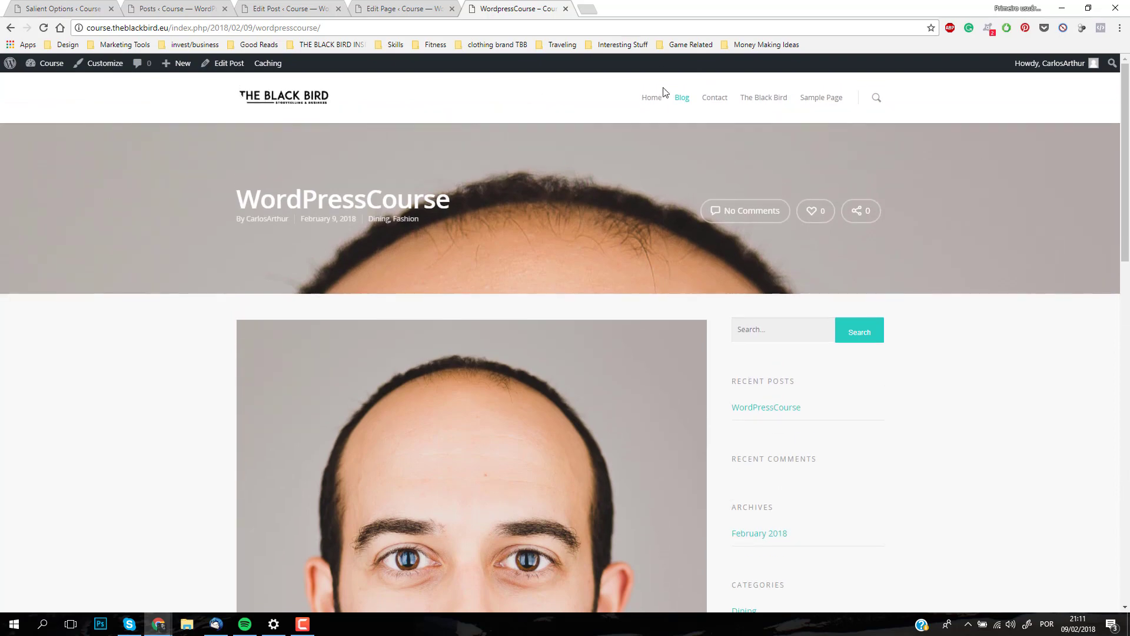
Step: Open the live site's Home page, glancing back at the Salient footer options while it loads
click(658, 101)
click(63, 8)
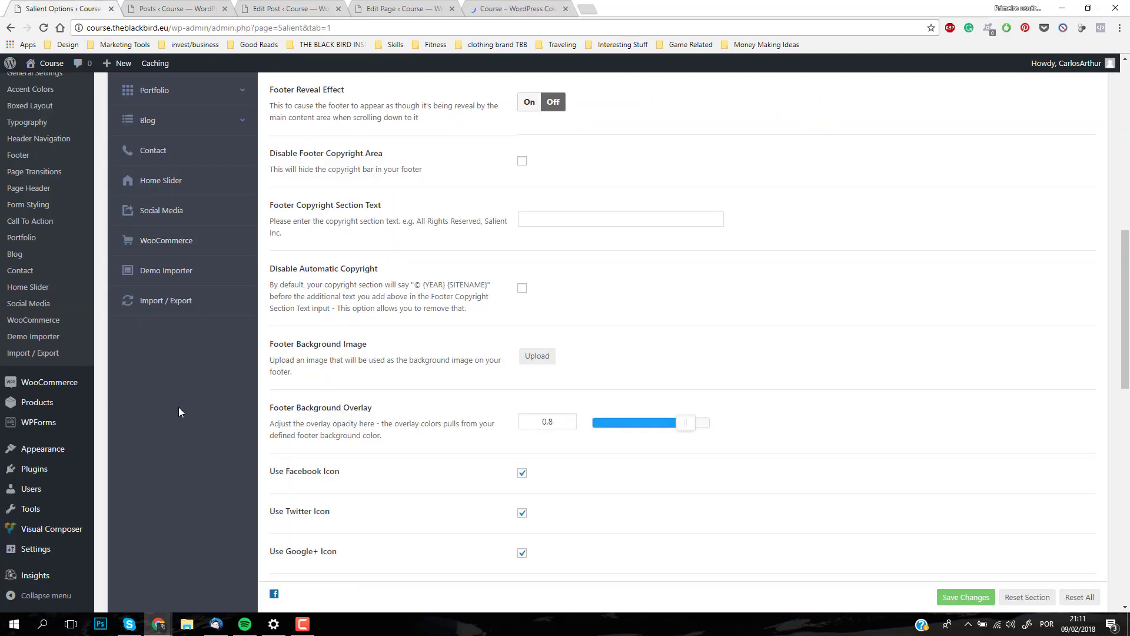
scroll(143, 300, up, 5)
click(512, 8)
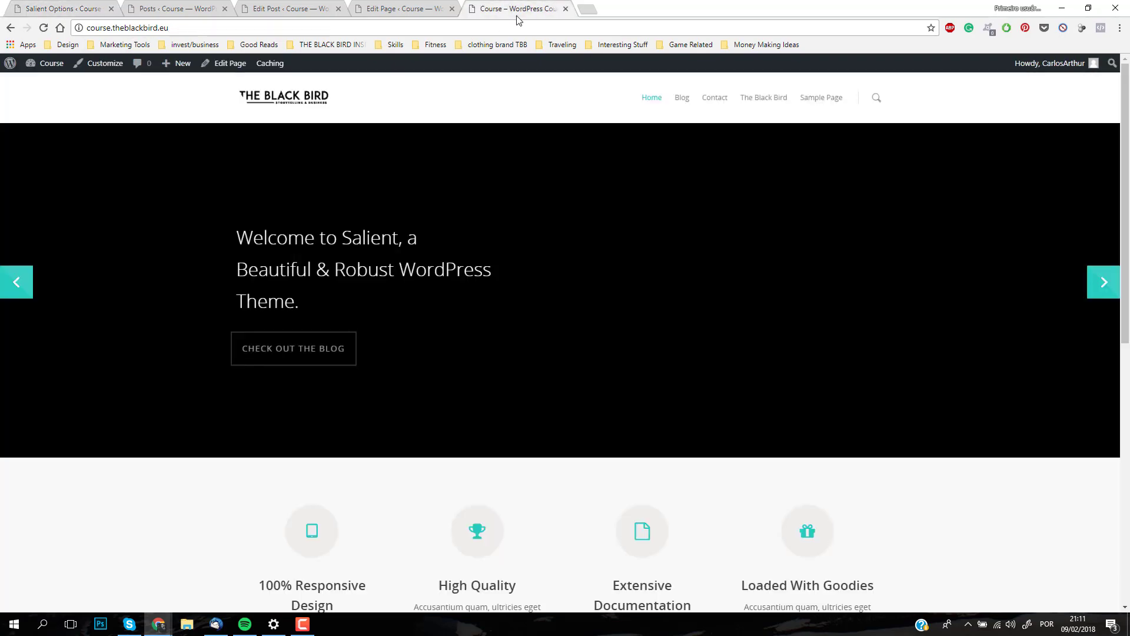